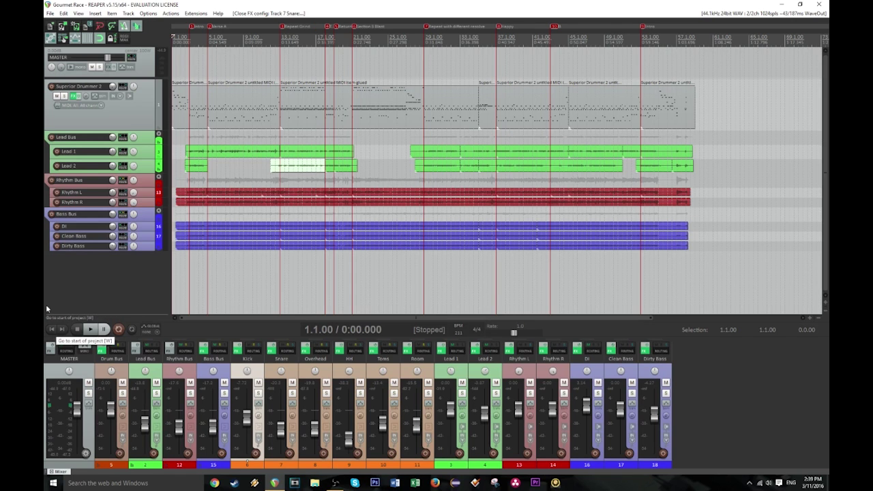
- Glue all MIDI items on the Superior Drummer 2 track into one item and return to the project start
scroll(262, 251, up, 3)
scroll(261, 252, down, 3)
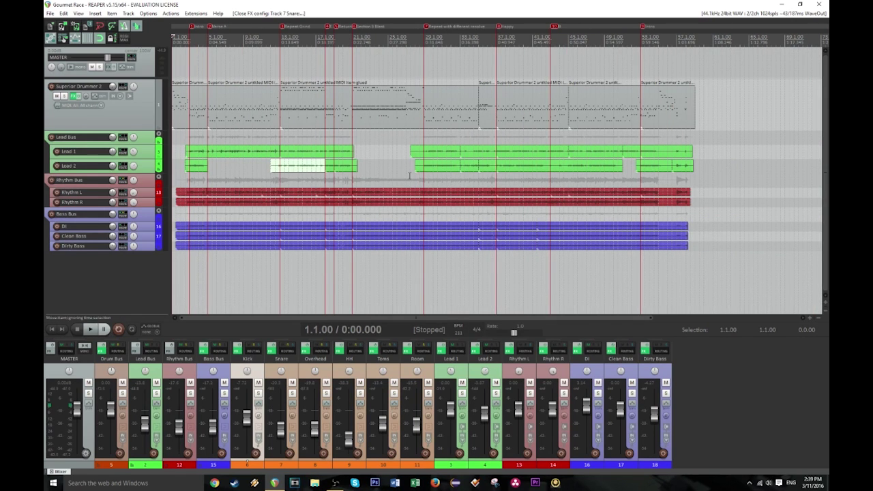
click(654, 109)
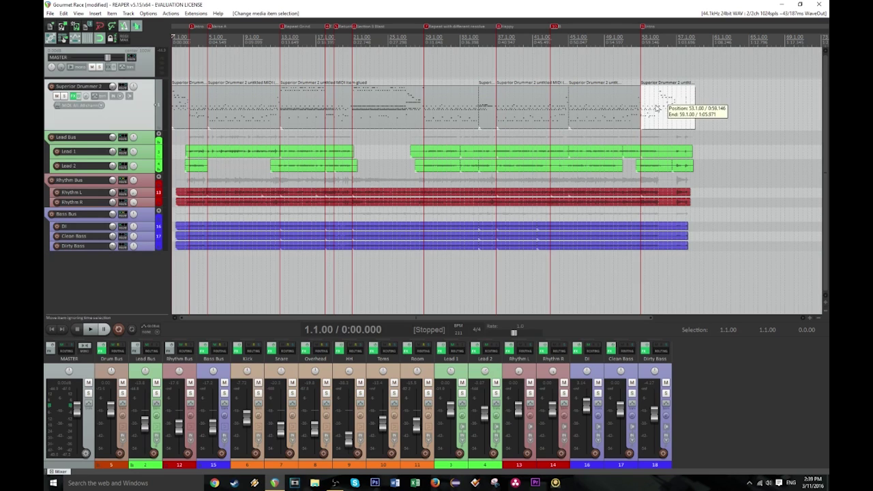
double_click(161, 111)
key(ctrl+g)
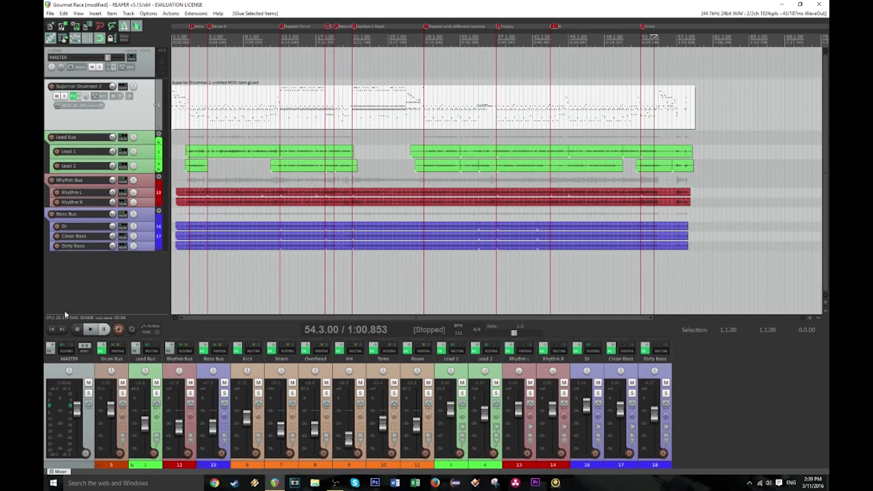
click(64, 310)
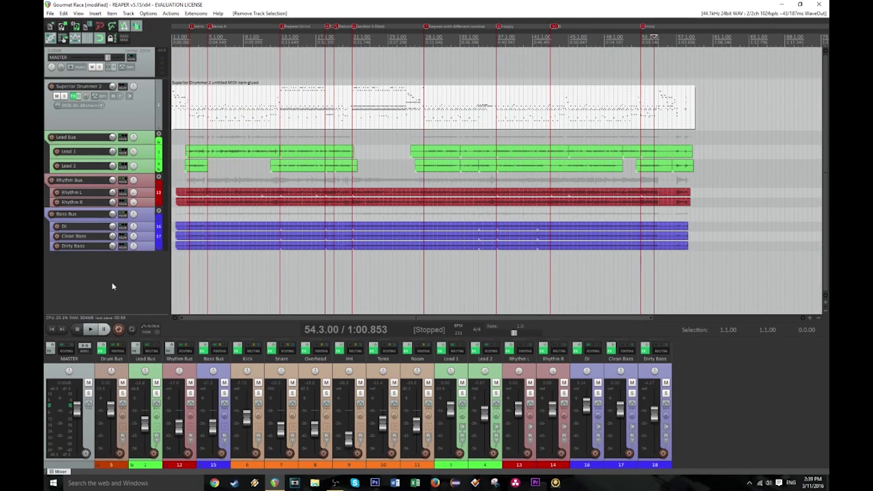
click(49, 329)
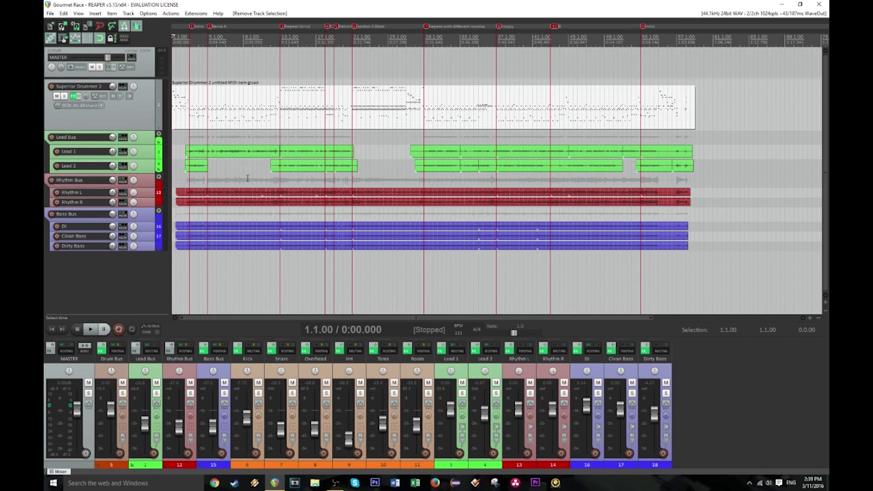
- Show the Superior Drummer 2 plug-in window for the drum track, dismiss its FX chain window and reposition the plug-in over the arrangement
scroll(245, 179, up, 2)
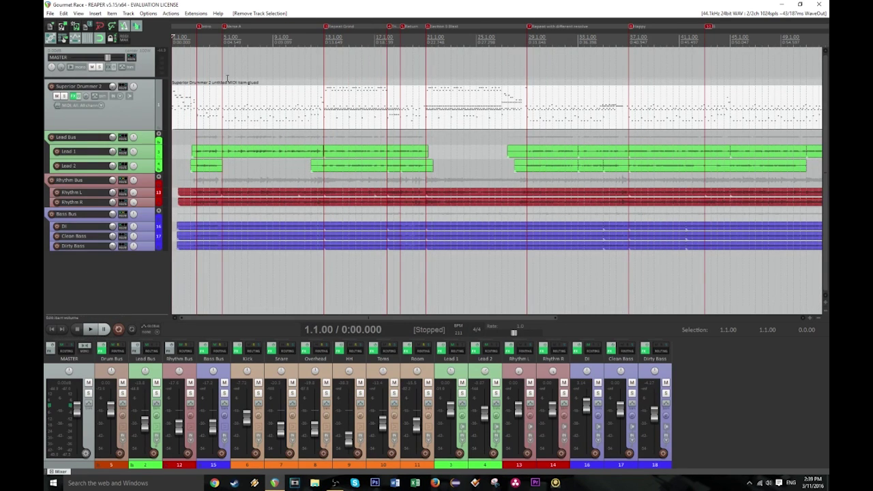
scroll(335, 130, down, 2)
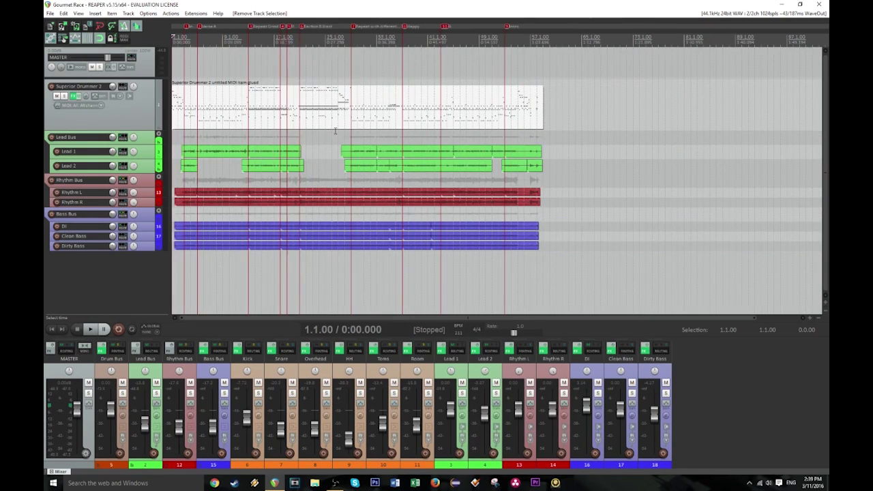
click(75, 97)
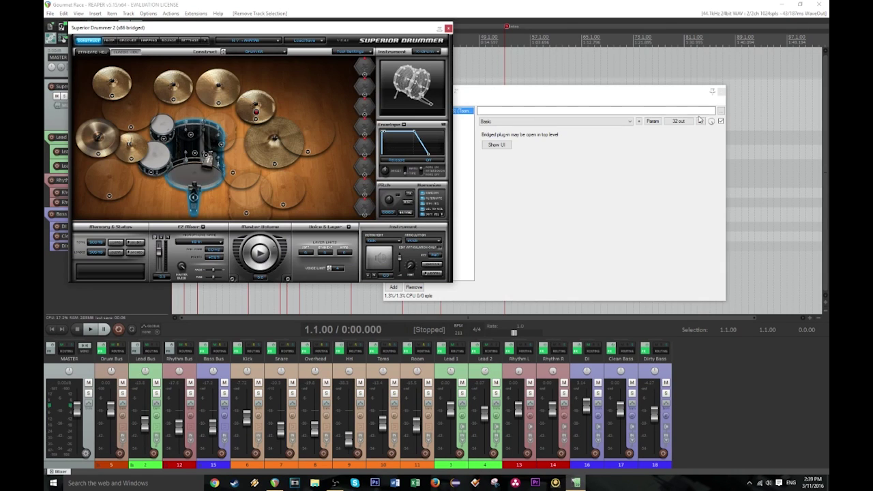
click(721, 92)
drag(279, 31, 378, 65)
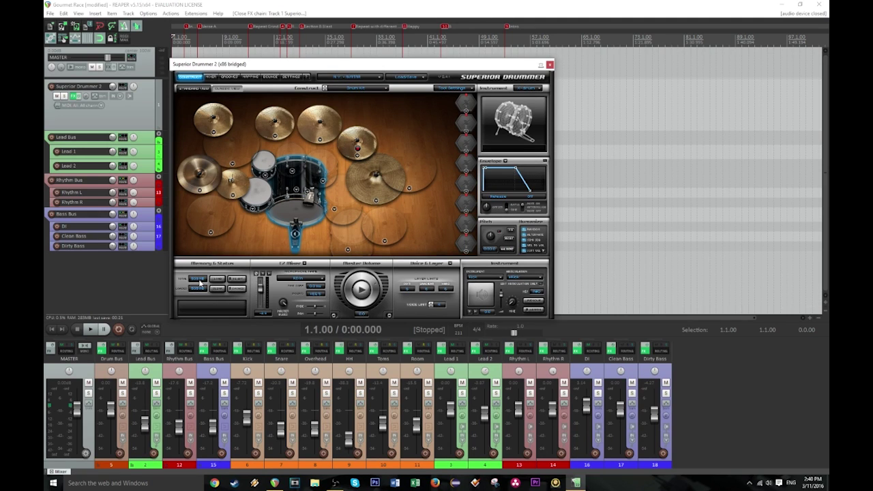
- Examine the X-Drum kick, the X-Drum snare and the main snare in the drum kit
click(463, 102)
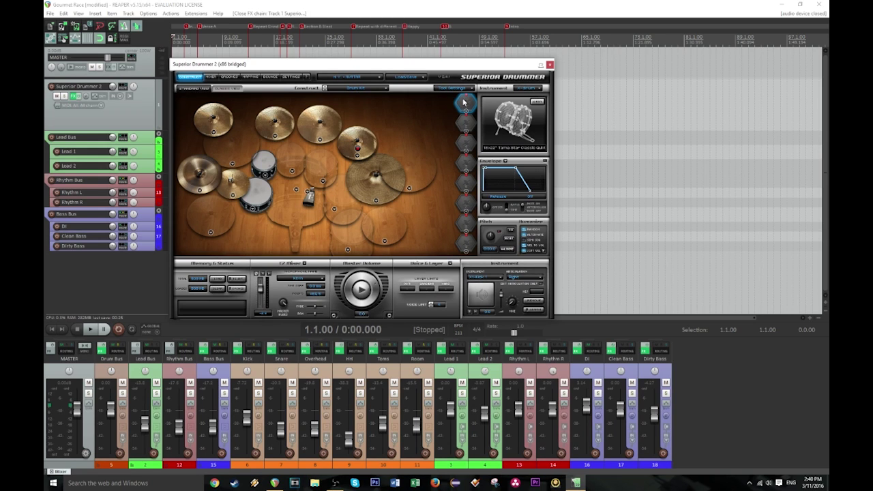
click(467, 123)
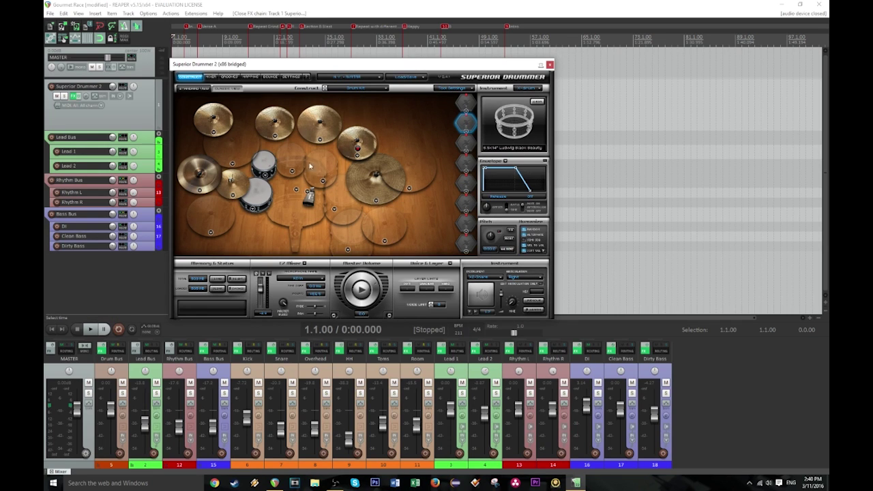
click(244, 205)
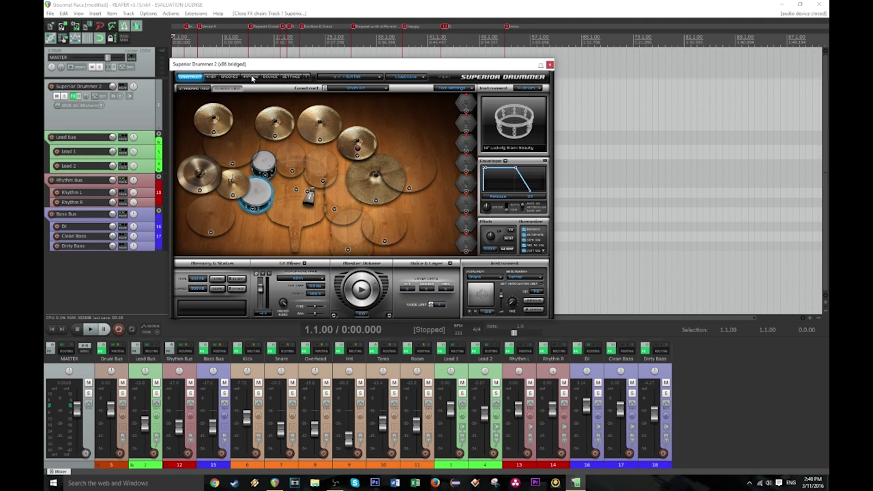
- Examine the MIDI mapping of the main snare, its linked keys, and the X-Drum kick and snare
click(250, 76)
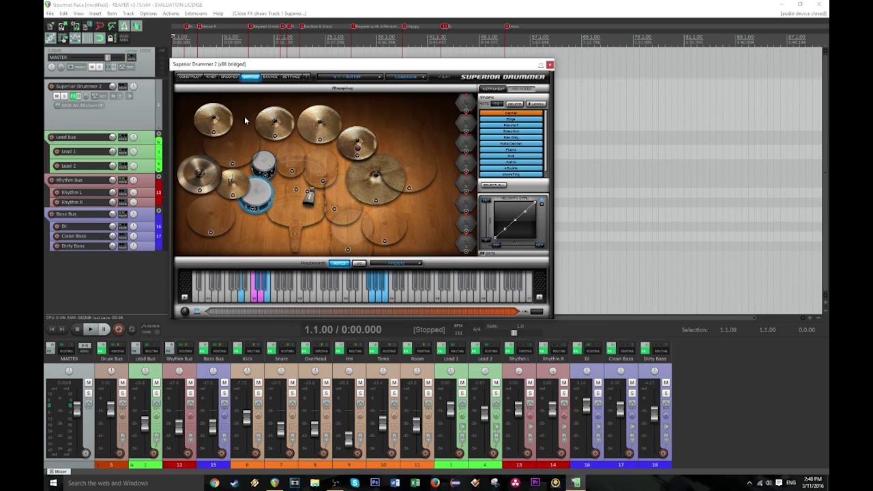
click(257, 299)
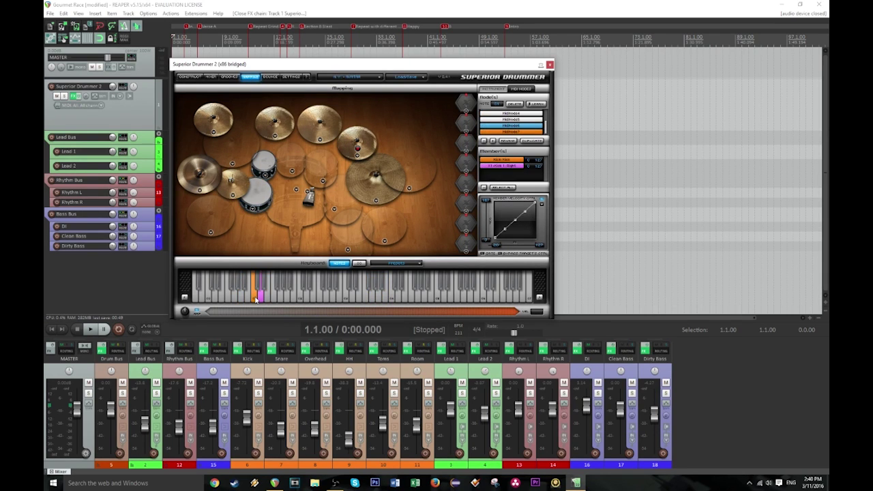
click(261, 299)
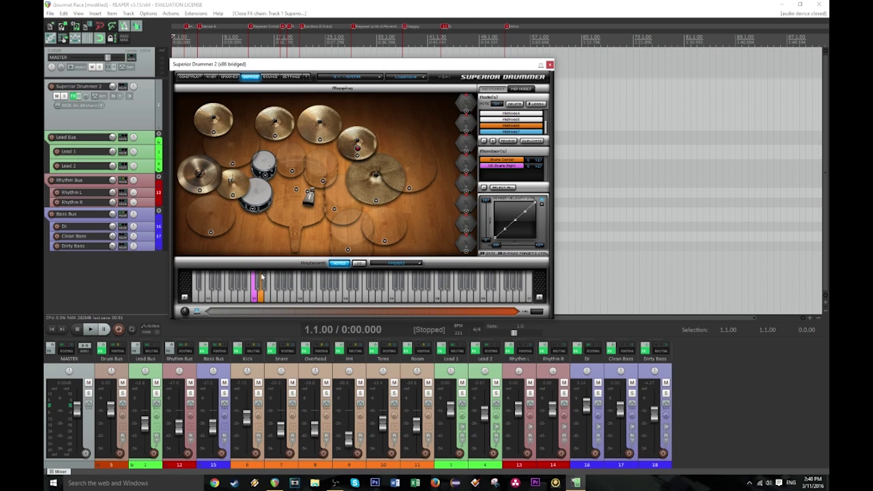
click(496, 90)
click(464, 109)
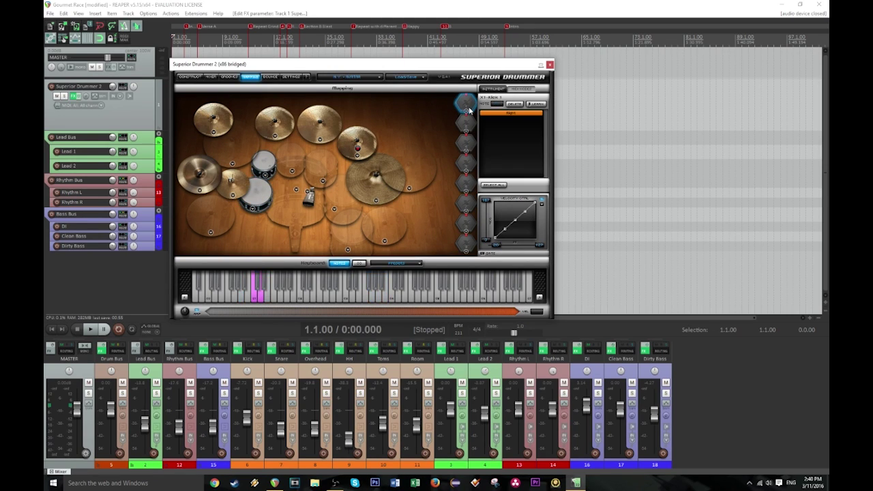
click(464, 124)
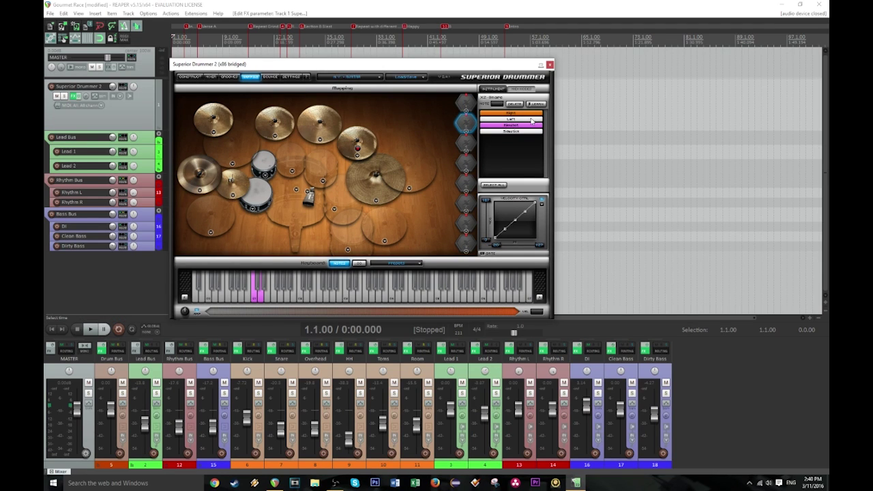
drag(516, 115, 326, 214)
click(260, 196)
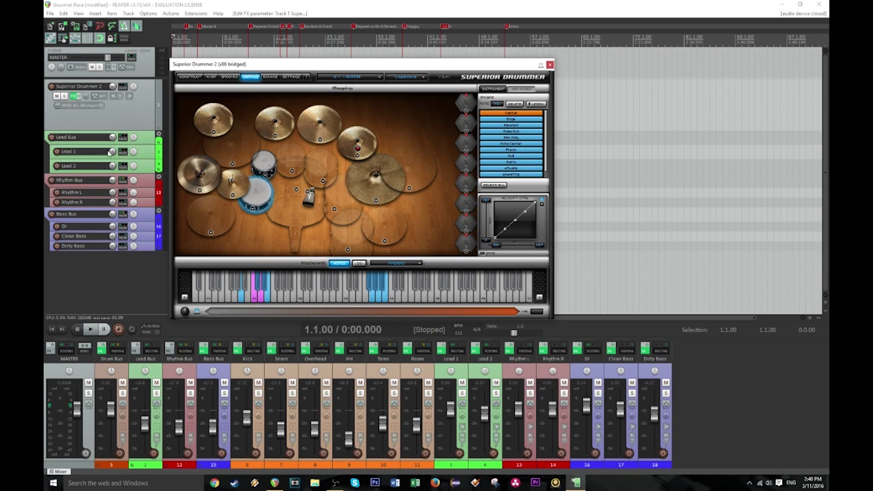
- Return to the kit construction view and inspect each X-Drum: the kicks, snare, cymbal and toms
drag(255, 69, 287, 72)
click(230, 81)
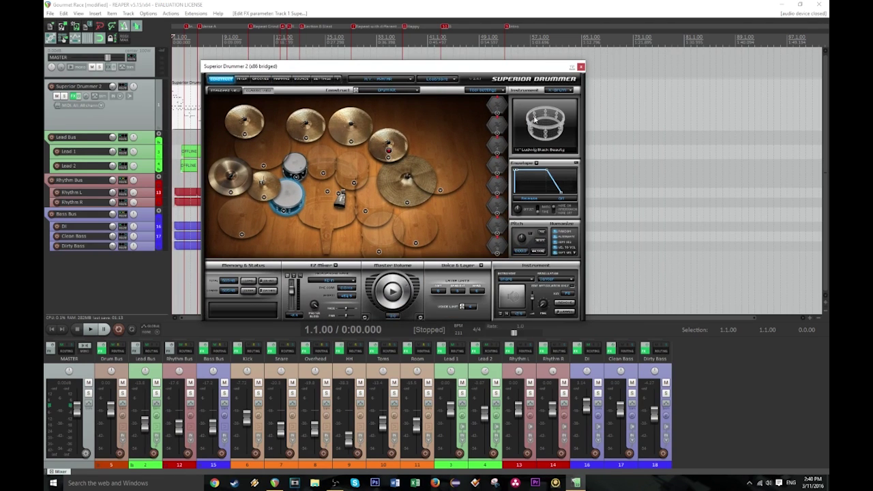
click(496, 109)
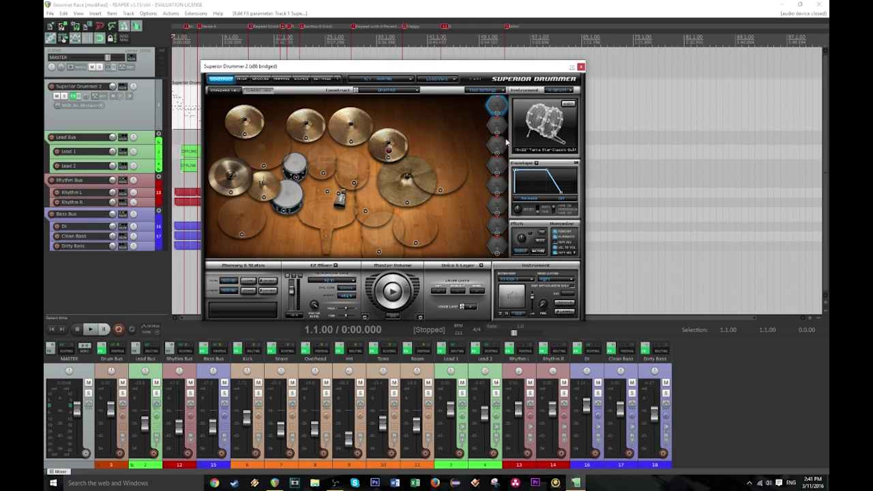
click(502, 246)
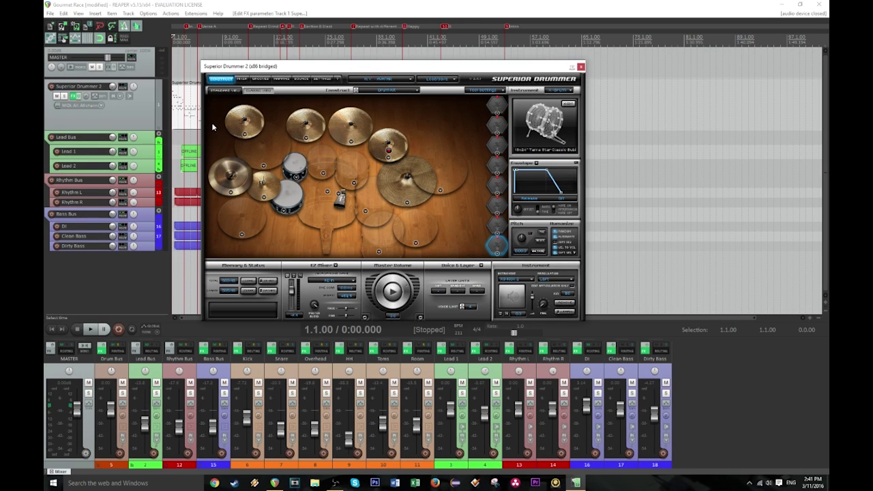
click(497, 125)
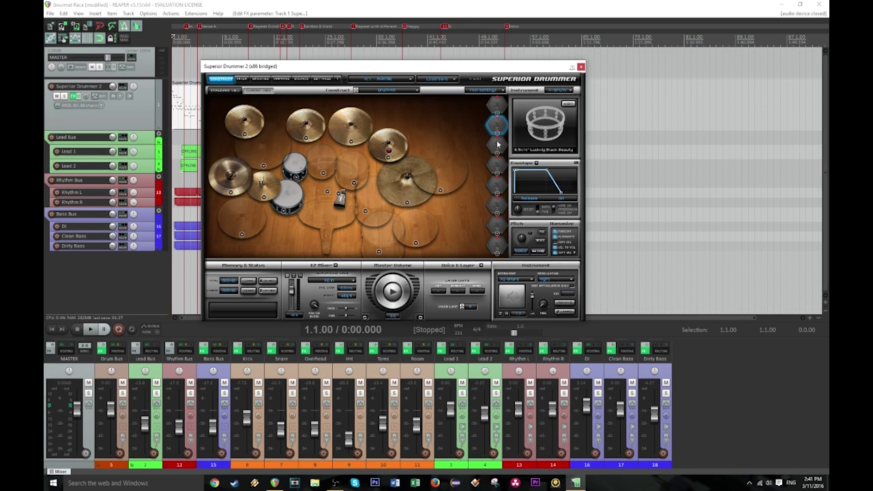
click(498, 144)
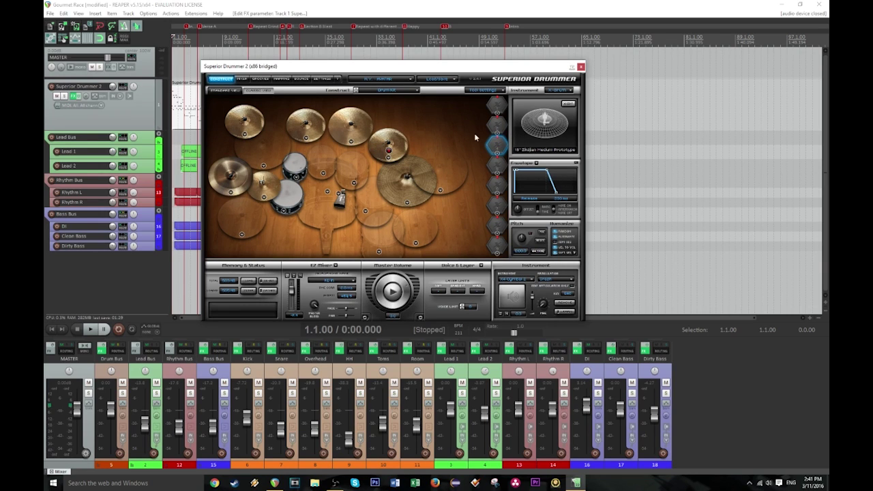
click(497, 167)
click(498, 186)
click(494, 166)
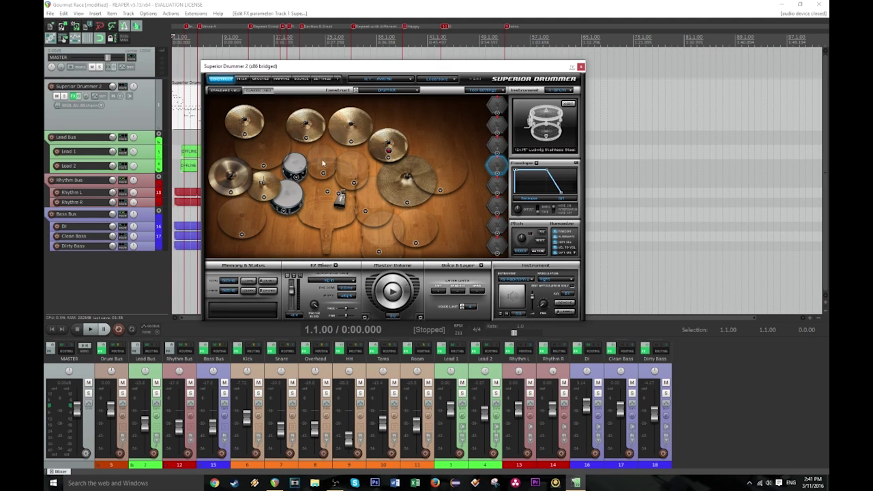
click(498, 185)
click(496, 206)
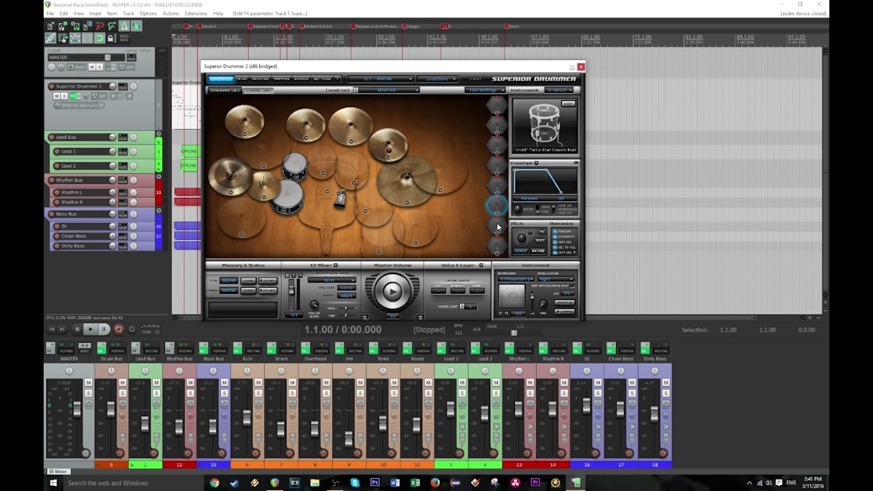
click(497, 226)
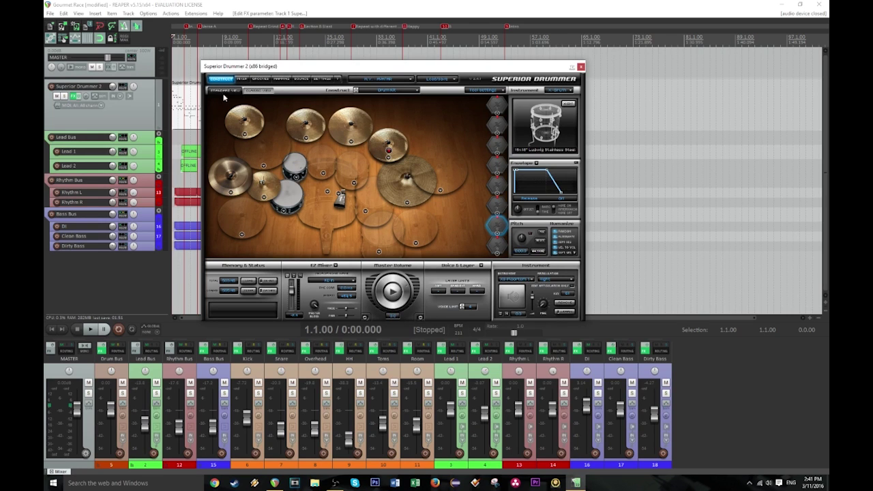
- Review the EQ inserts on the SD Top and SD 1176 channels in the drum plug-in's mixer
click(242, 79)
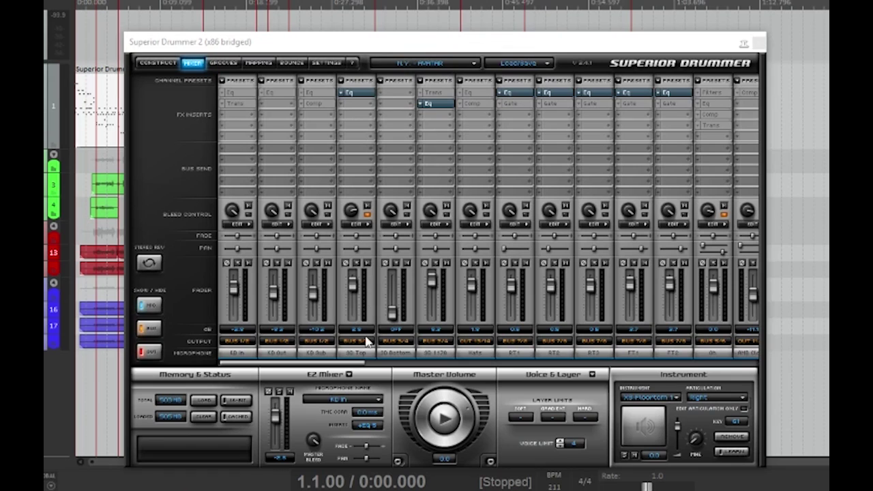
click(351, 93)
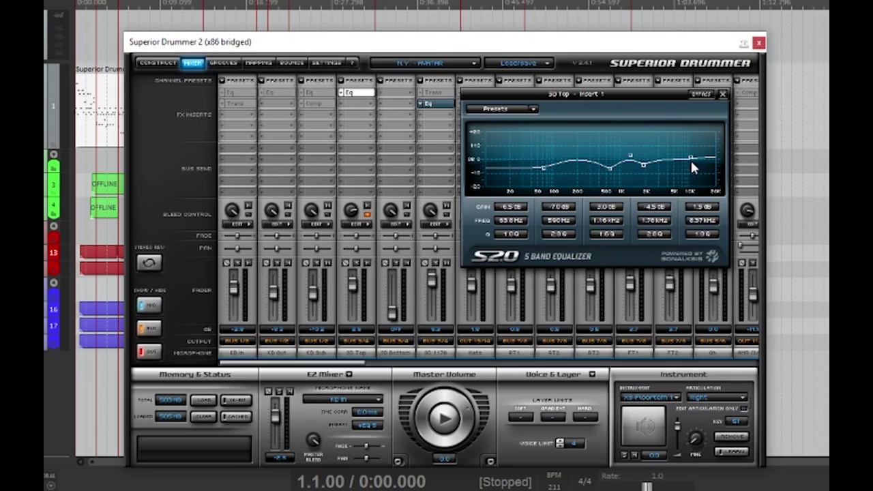
click(723, 95)
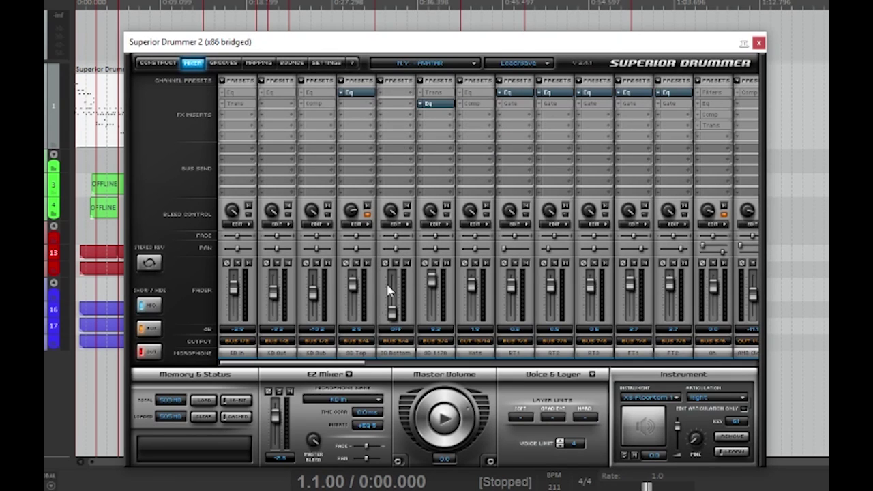
click(431, 103)
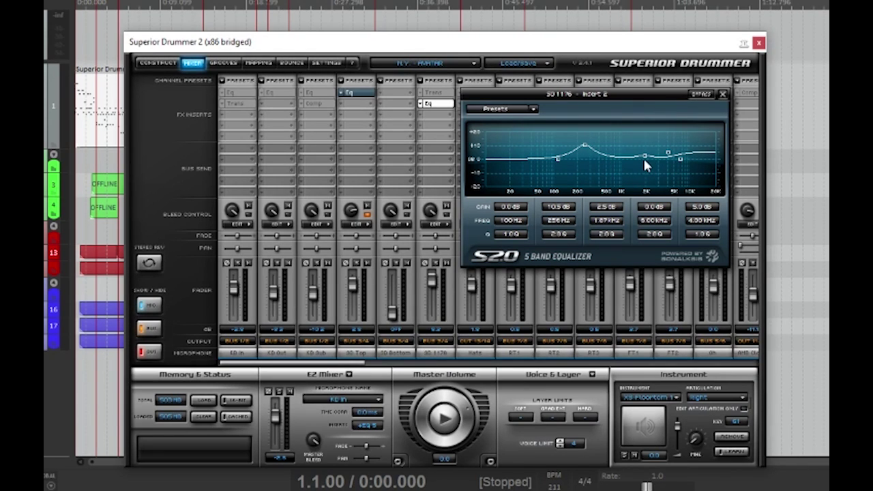
click(722, 94)
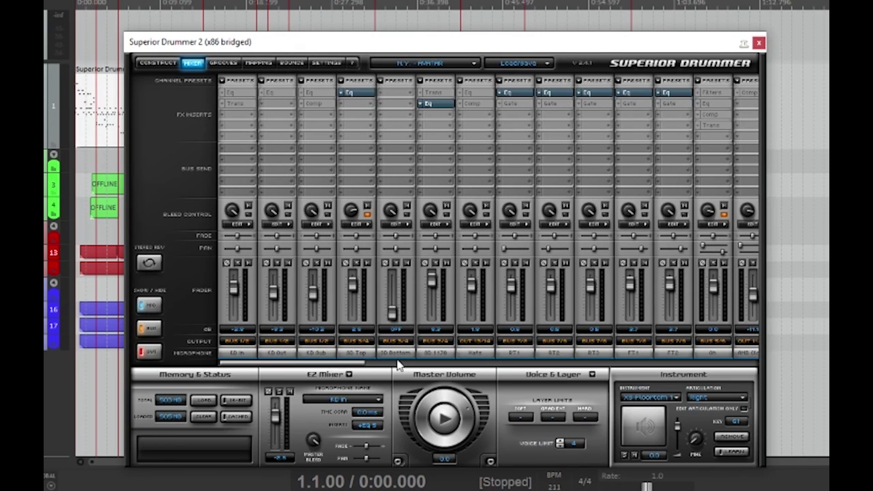
- Inspect the plug-in mixer's bus channels with the microphone channels hidden, and show the microphone channels again
drag(354, 363, 337, 362)
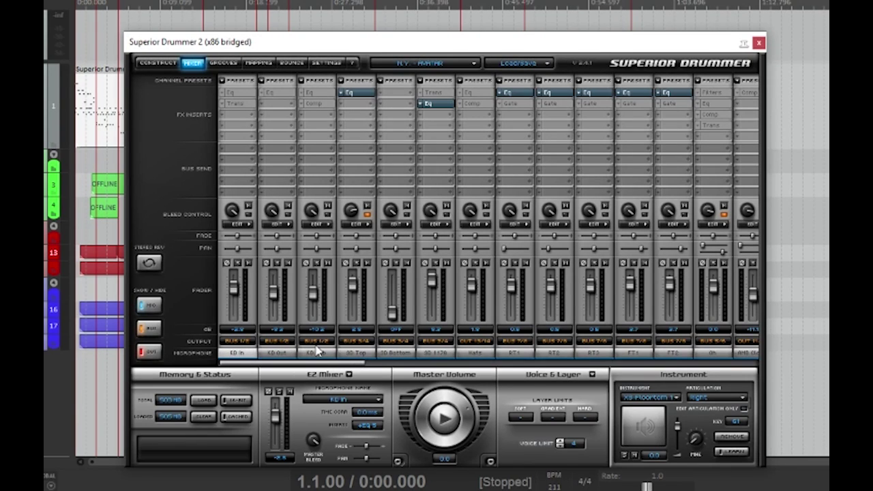
click(143, 305)
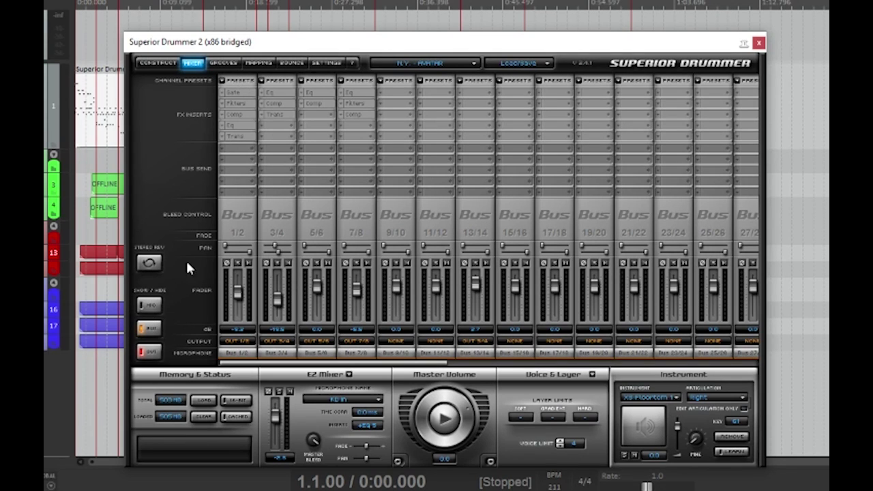
click(148, 304)
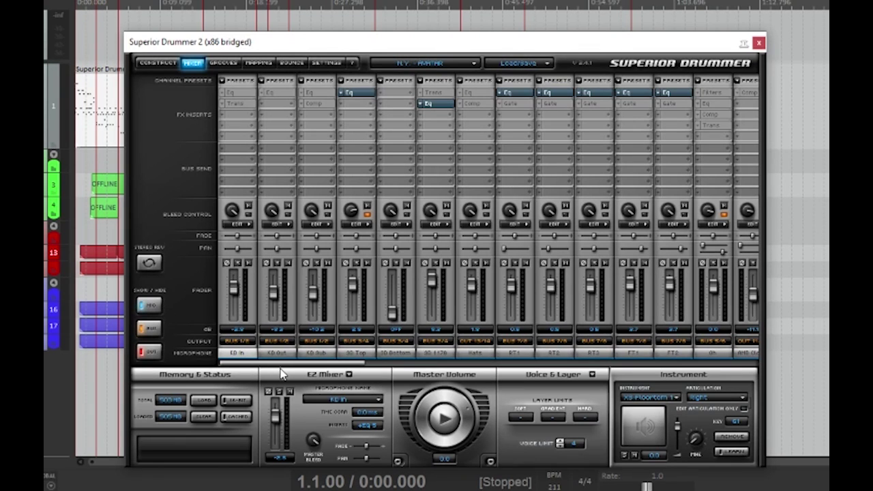
drag(285, 371, 296, 371)
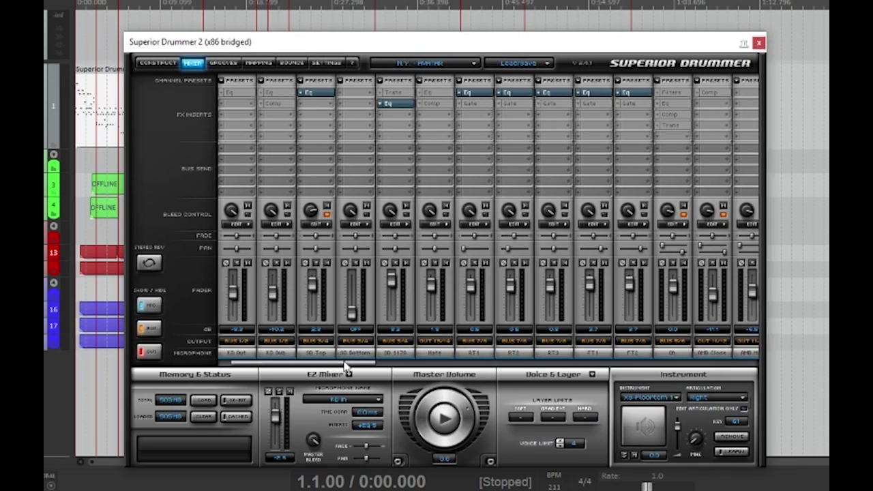
- Review the first-insert EQ settings on the tom channels RT1, RT2, RT3, FT1 and FT2
drag(354, 363, 405, 371)
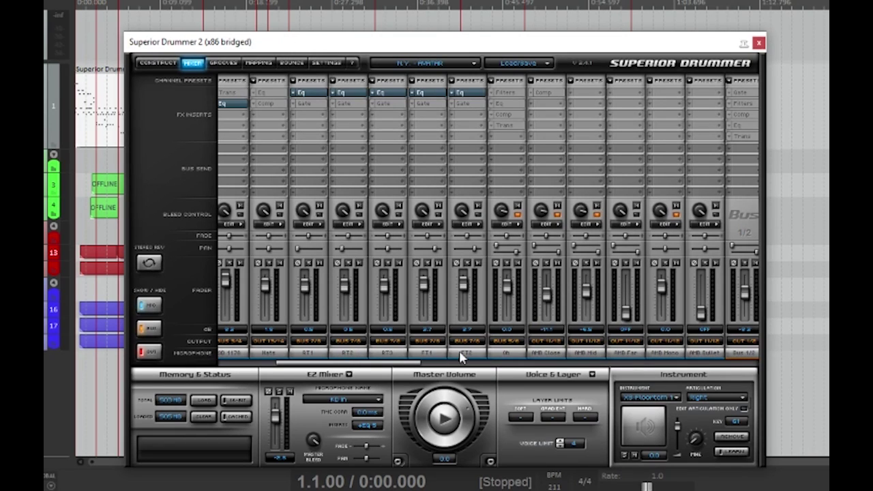
click(312, 96)
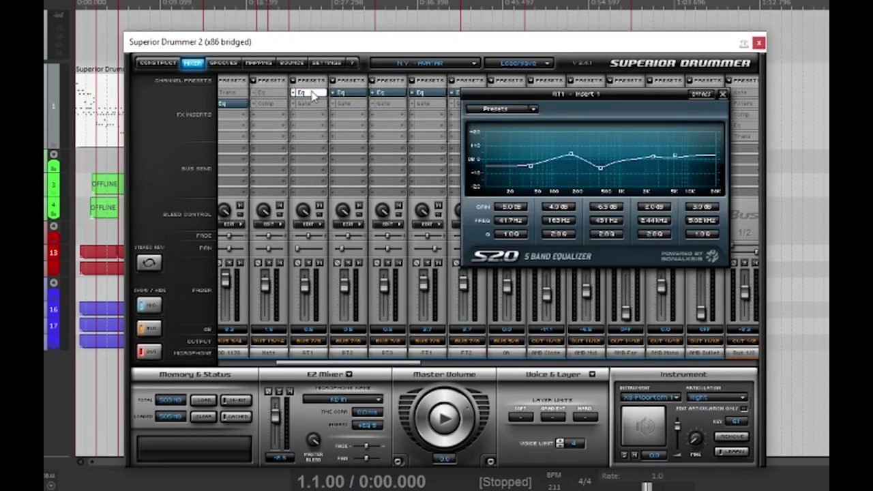
click(354, 96)
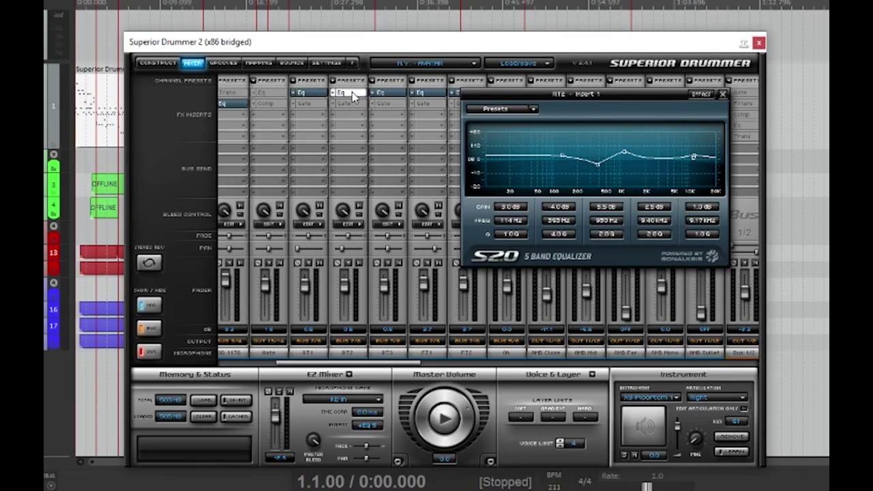
click(388, 93)
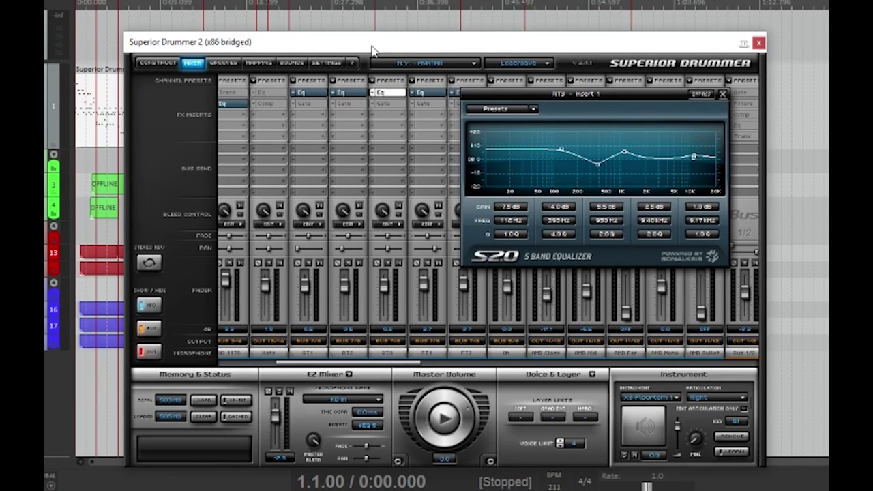
click(421, 93)
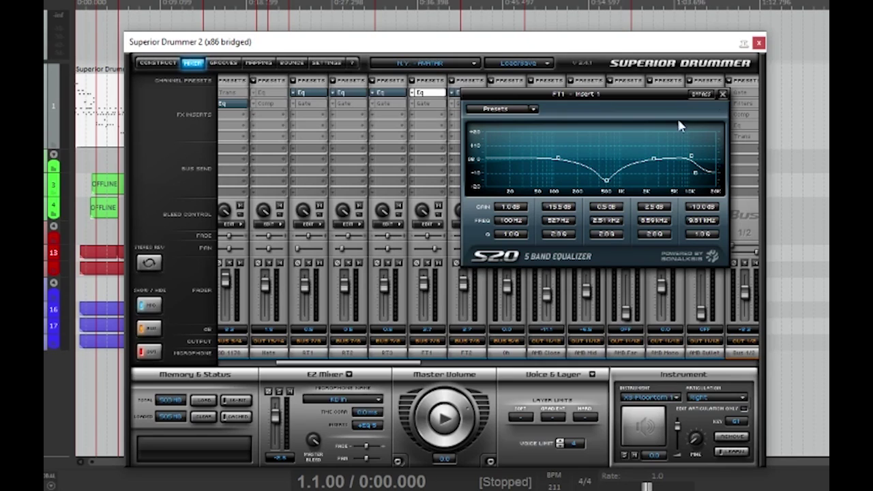
click(722, 94)
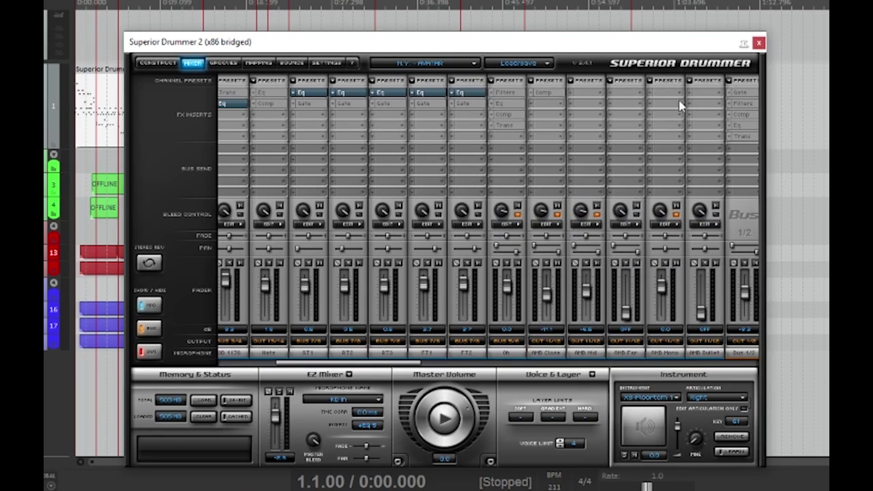
click(461, 93)
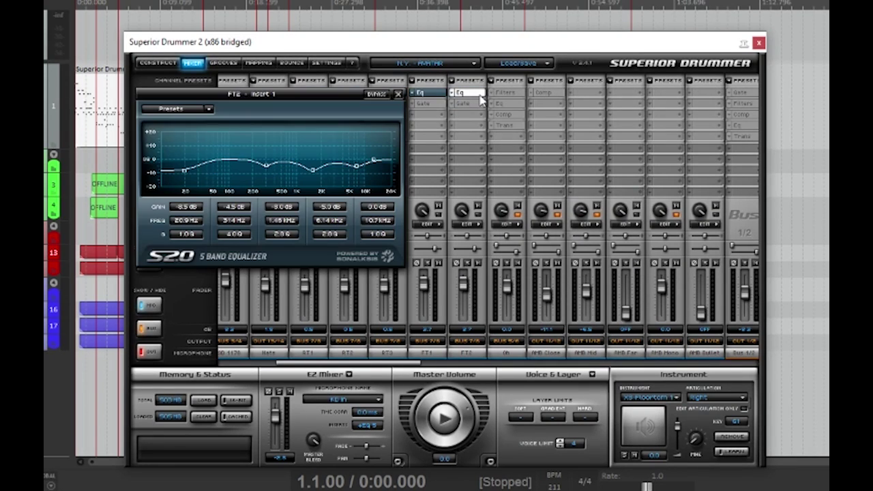
click(398, 95)
- Inspect the individual bleed settings of the SD Top microphone channel
drag(381, 363, 277, 368)
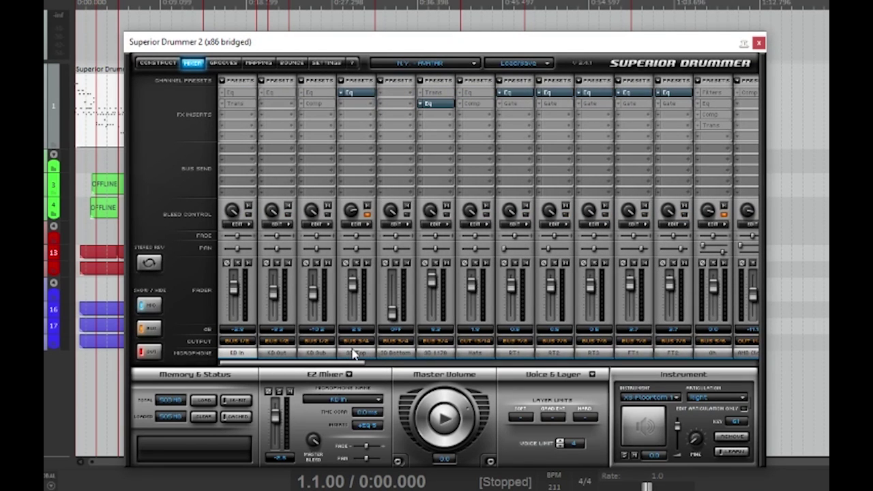
click(359, 225)
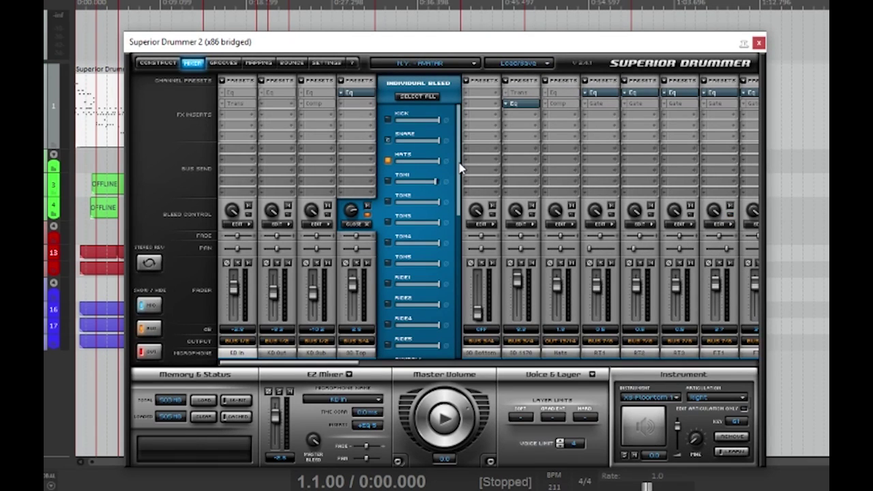
click(354, 225)
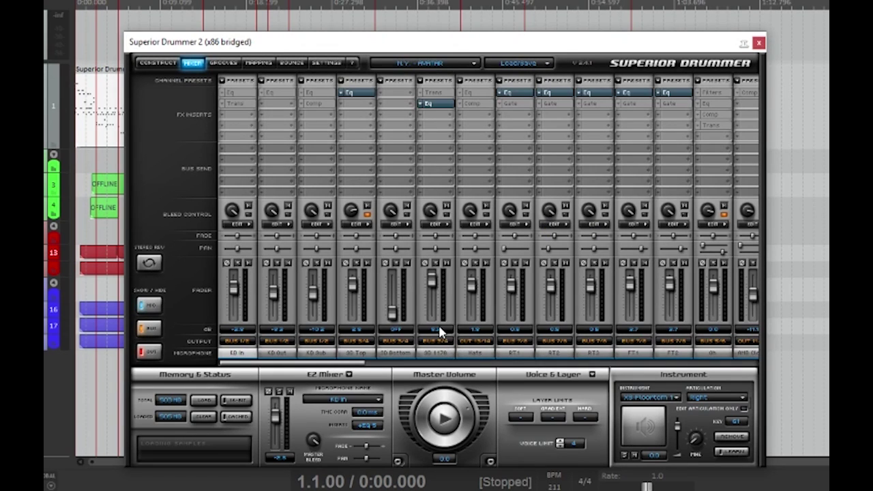
- Enable snare bleed on the Oh microphone channel and review its bleed settings through to the X-Drums
drag(334, 367, 421, 377)
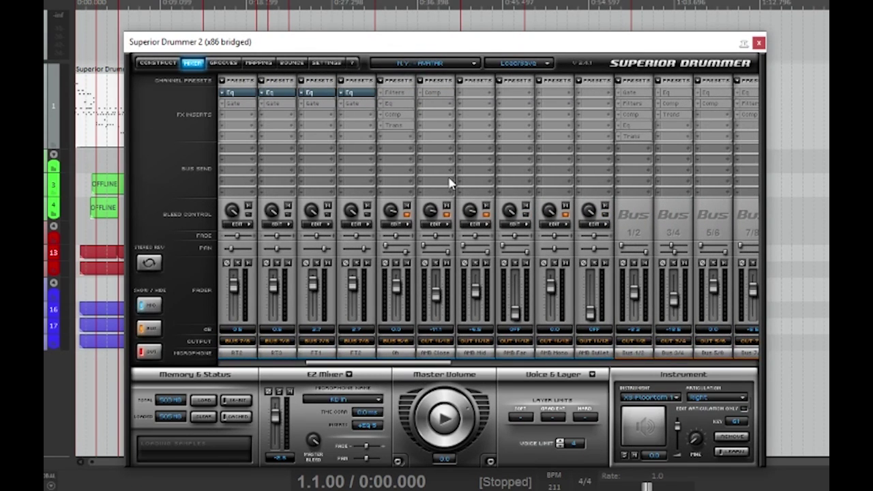
drag(386, 247, 404, 258)
click(396, 225)
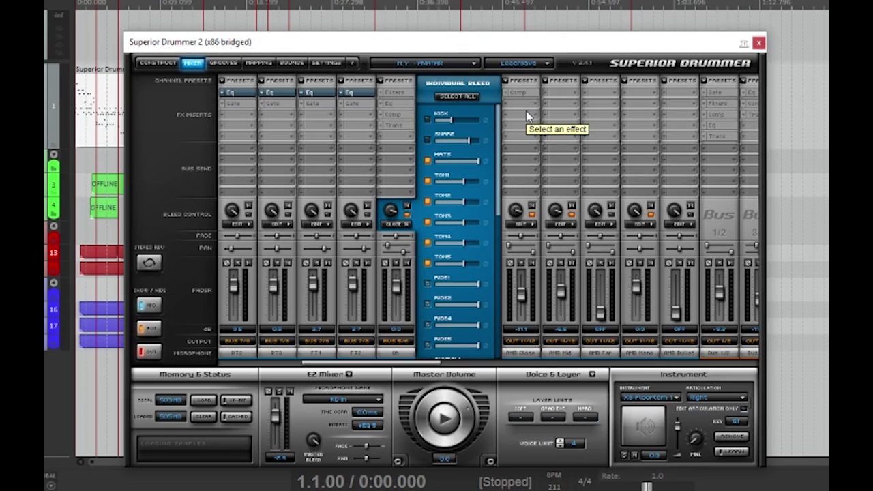
click(427, 139)
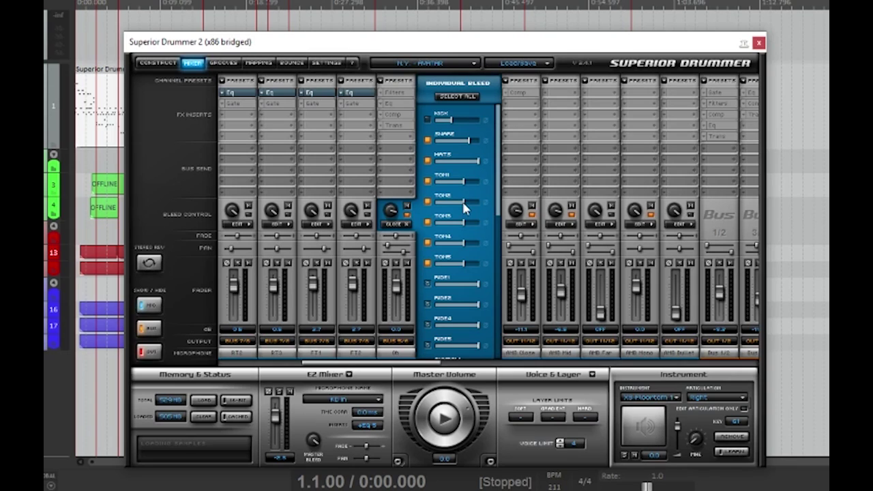
drag(500, 208, 539, 362)
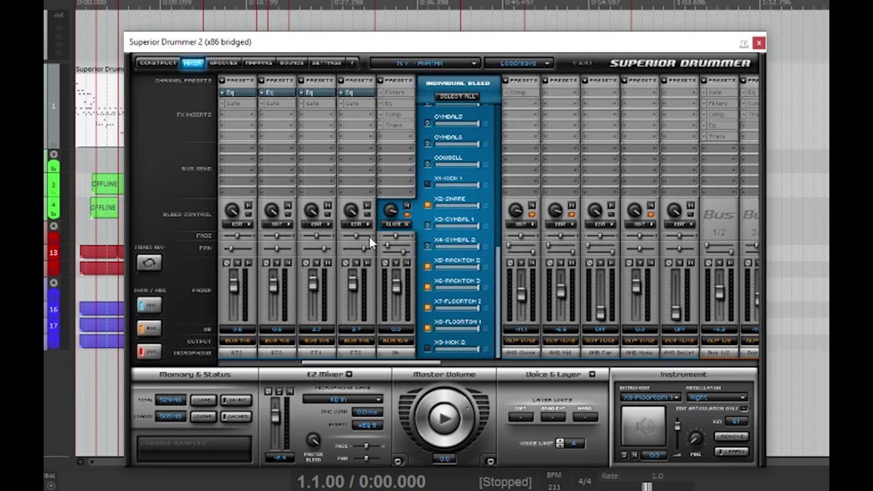
click(395, 225)
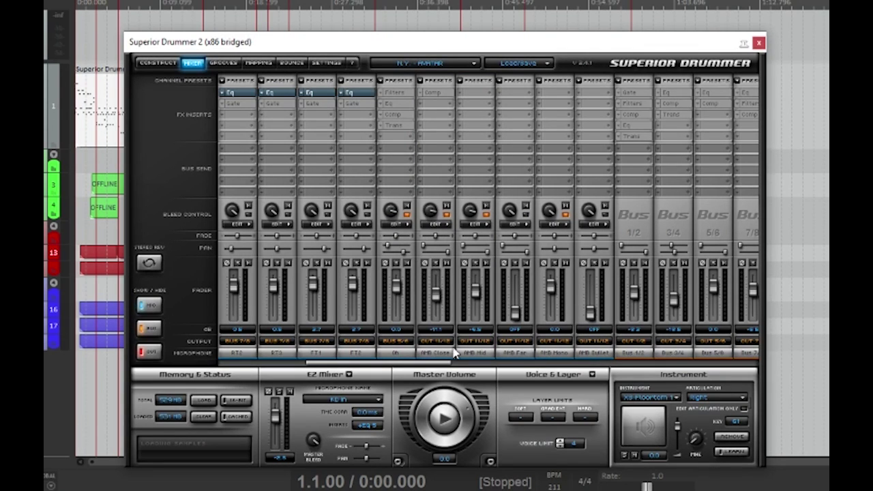
- Inspect the individual bleed settings of the AMB Mid and AMB Close room microphone channels
click(515, 353)
click(442, 354)
click(473, 225)
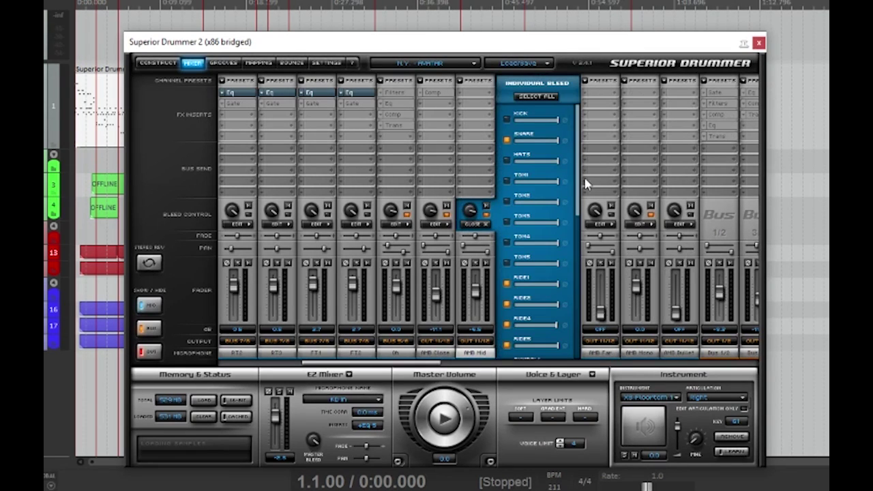
drag(578, 185, 571, 303)
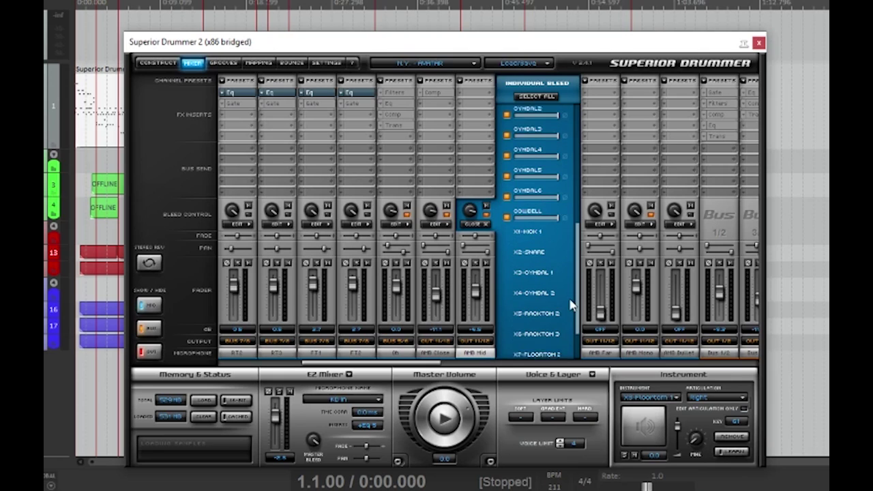
scroll(561, 344, up, 4)
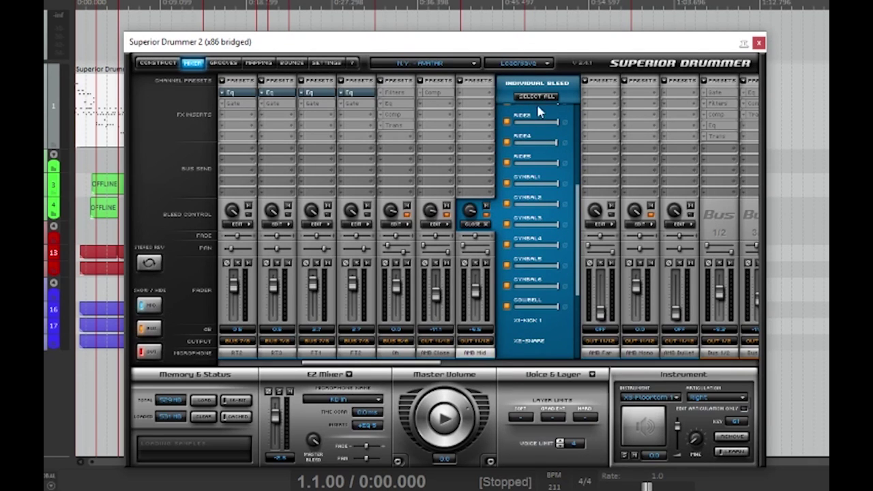
click(440, 224)
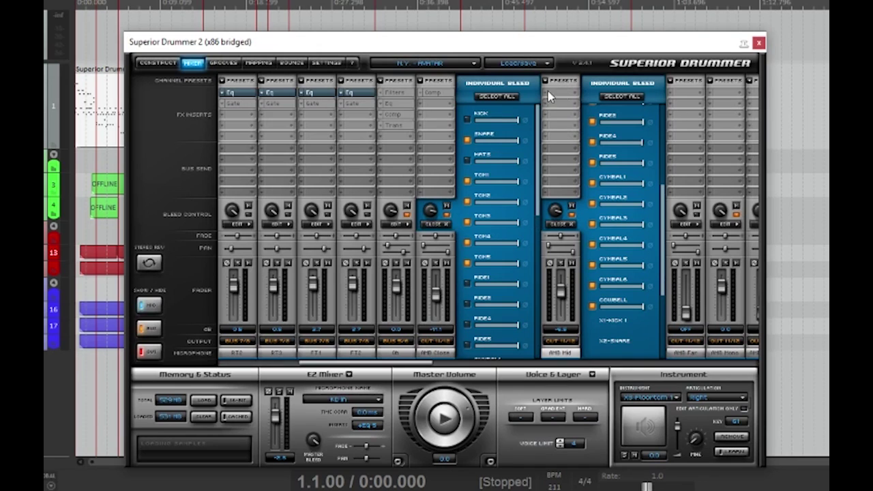
click(435, 224)
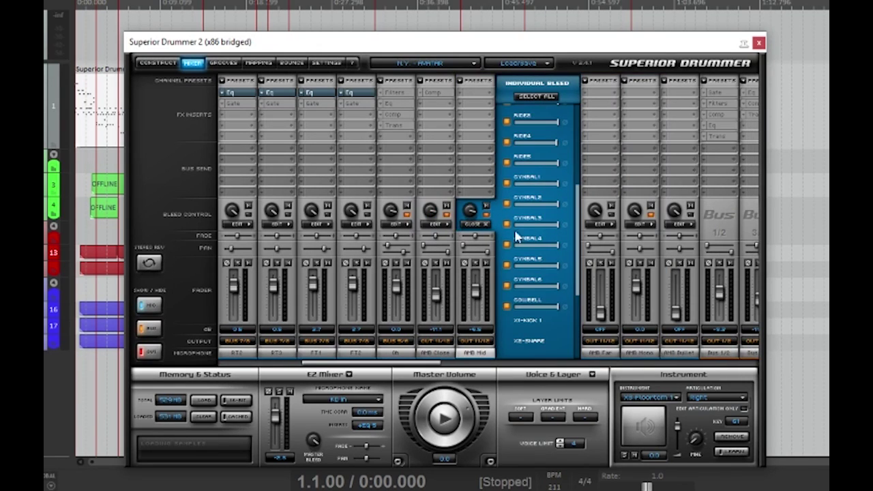
click(475, 224)
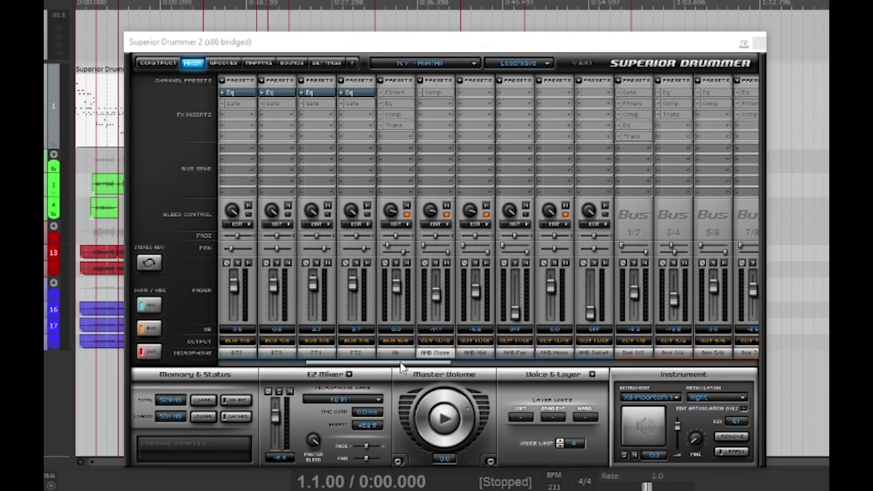
- Hide the microphone channels to inspect the bus channels and the Bus 3/4 panning, and close the plug-in window
drag(404, 363, 248, 363)
click(148, 305)
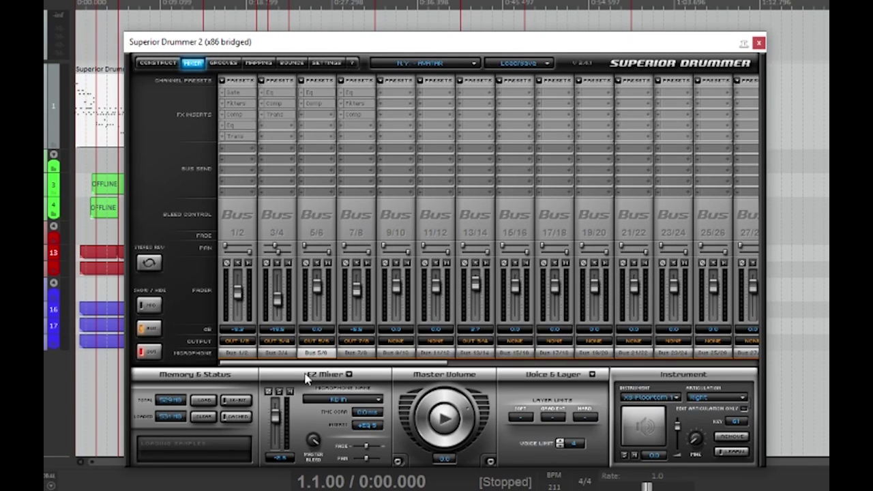
click(277, 246)
click(280, 256)
drag(282, 261, 285, 261)
drag(275, 251, 263, 252)
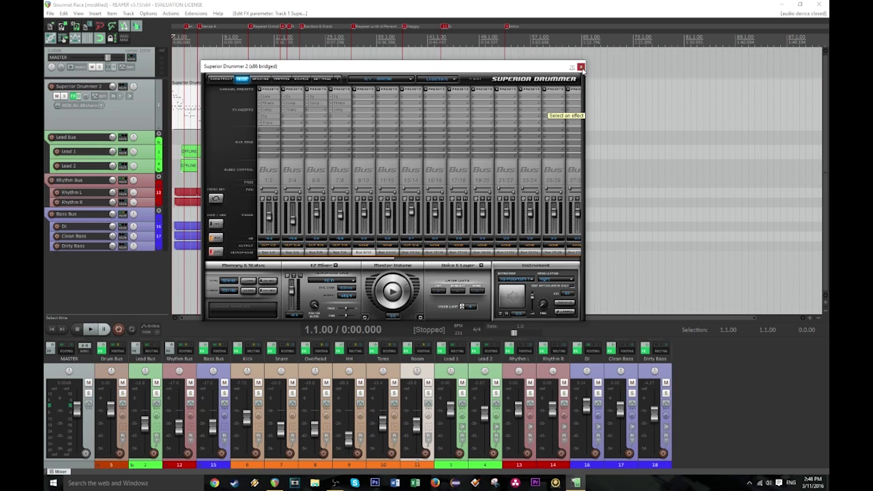
click(759, 43)
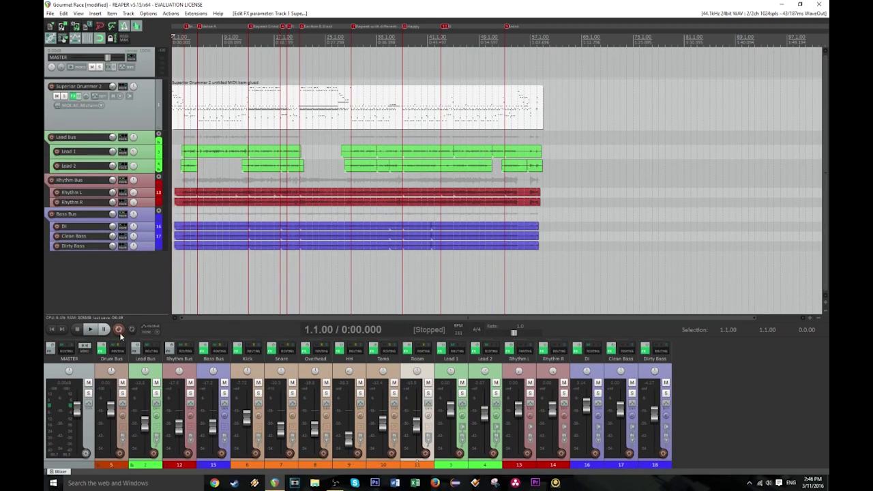
- Bypass the Drum Bus effects and audition the soloed drums from the project start, turning the solo off after playback
click(127, 399)
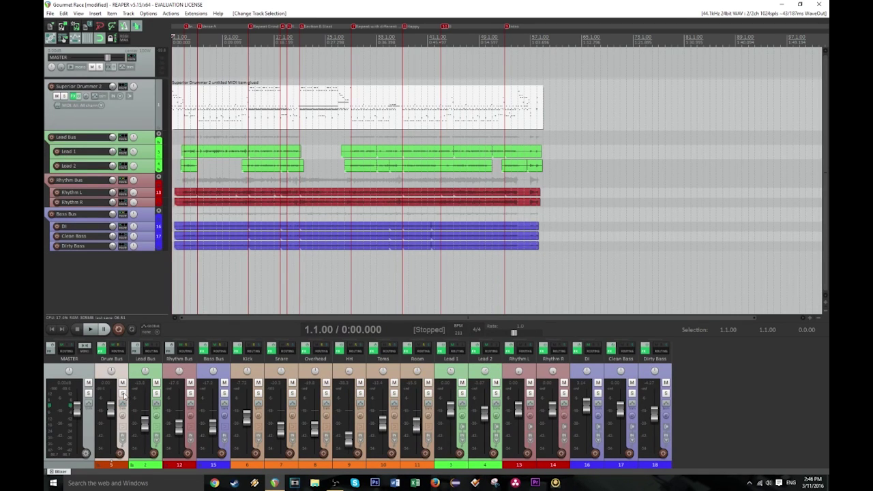
click(101, 349)
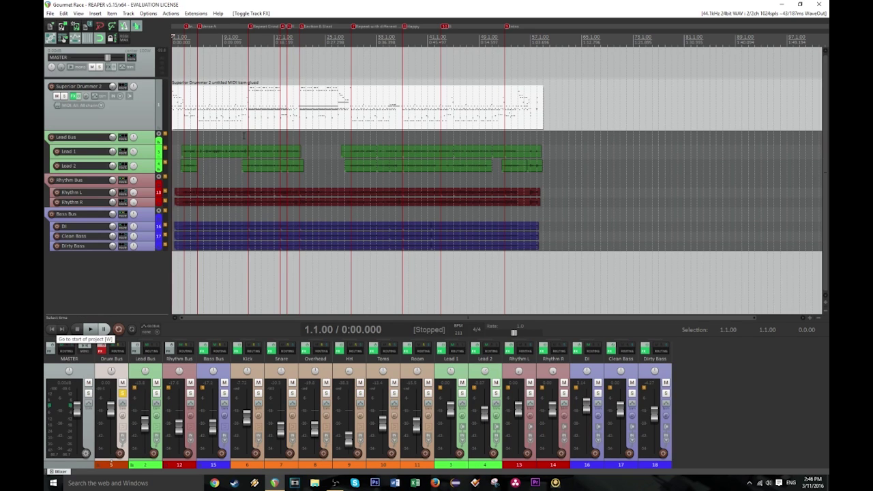
key(space)
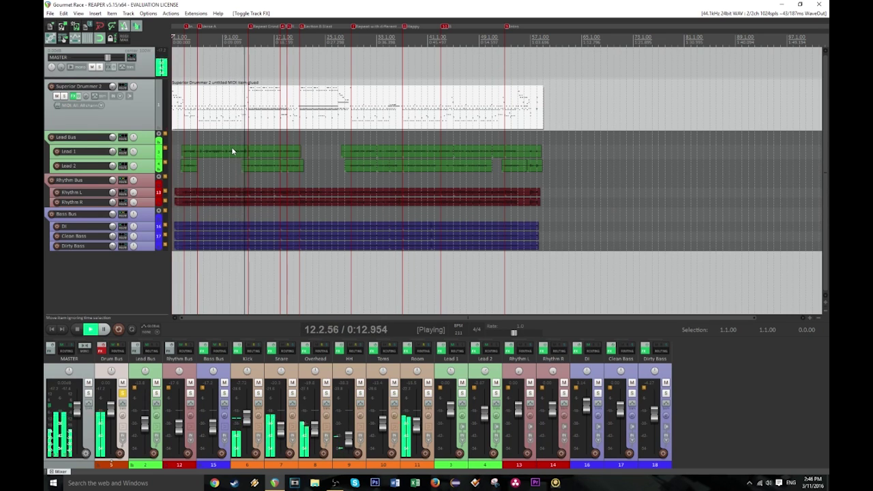
key(space)
click(122, 393)
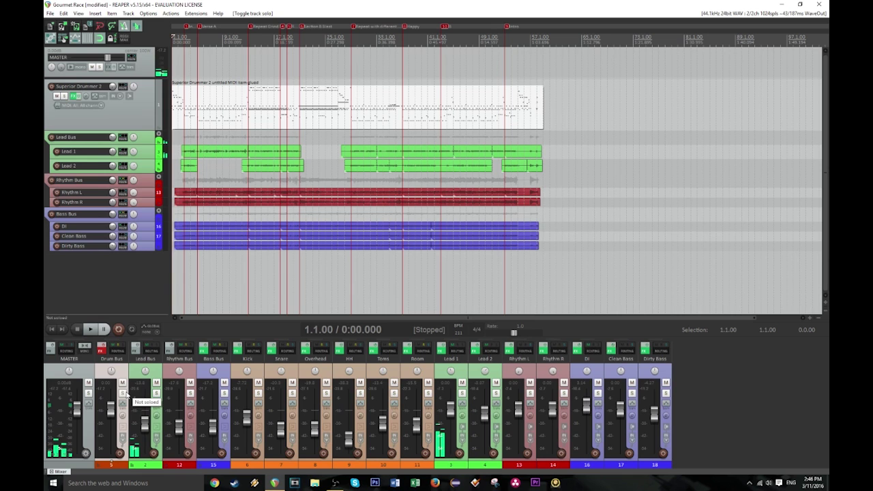
- Open the glued drum MIDI item in the MIDI editor and examine the fill before the Intro marker
scroll(188, 123, up, 3)
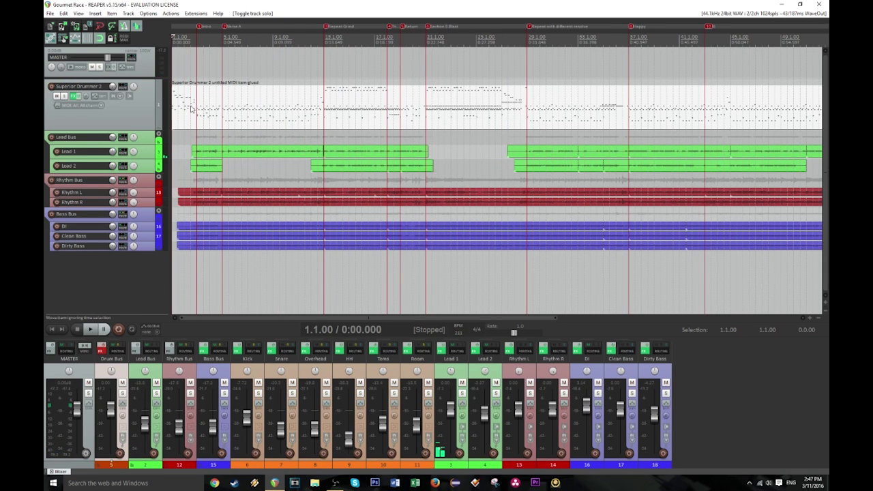
double_click(192, 108)
scroll(347, 251, up, 4)
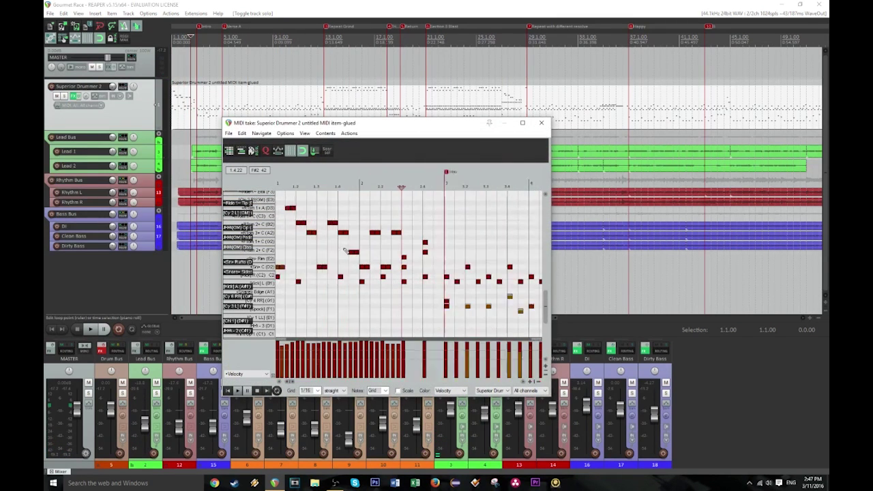
scroll(345, 251, up, 2)
scroll(342, 251, down, 2)
scroll(341, 251, up, 4)
scroll(341, 251, down, 1)
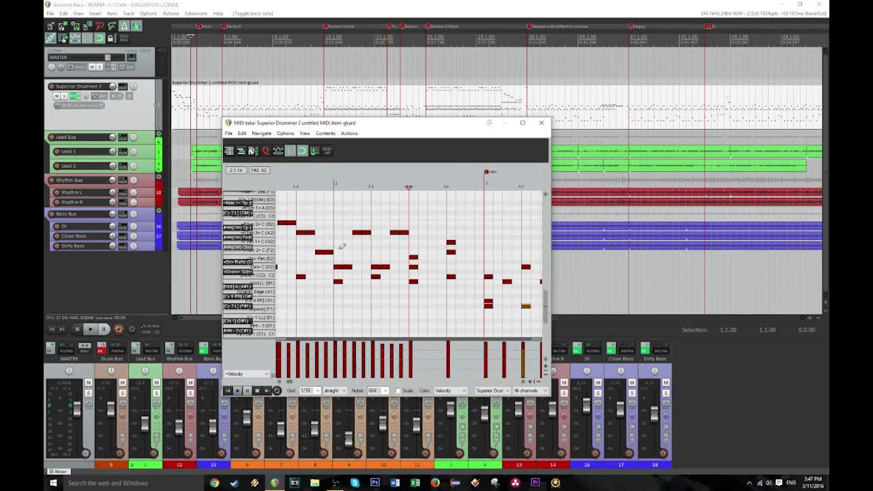
- Examine the kick, snare, tom, cymbal and hi-hat notes across the Intro and the start of Verse A
scroll(334, 252, down, 3)
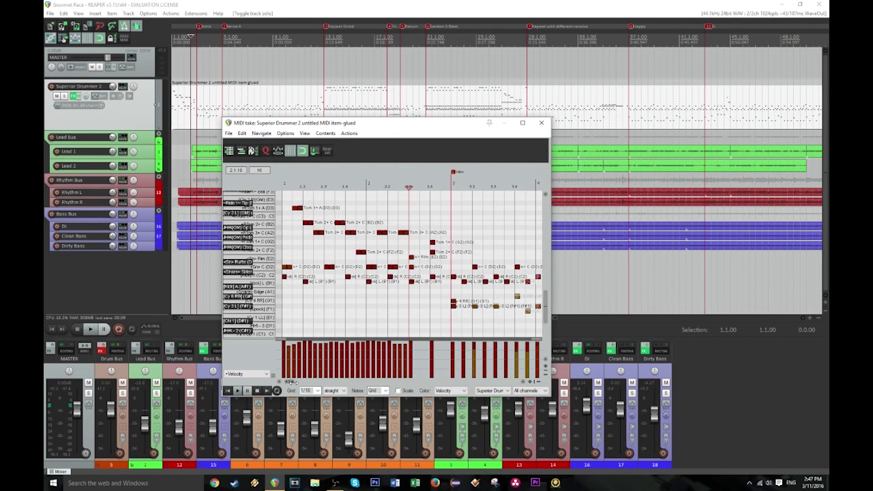
scroll(294, 382, down, 3)
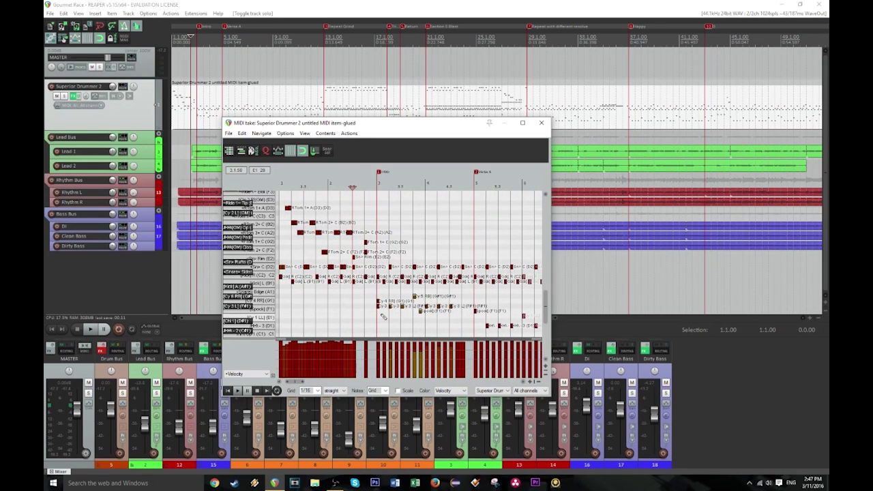
scroll(260, 304, down, 2)
scroll(403, 287, down, 1)
scroll(403, 288, up, 1)
scroll(404, 287, down, 3)
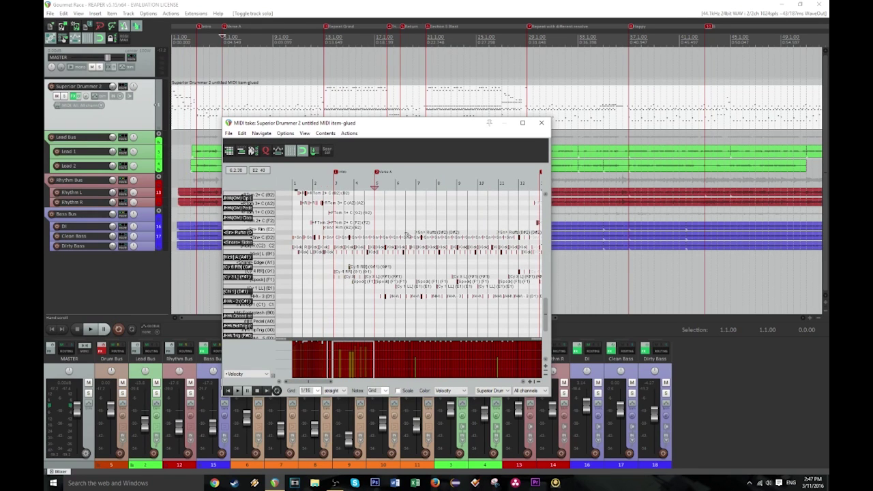
scroll(410, 245, up, 6)
scroll(411, 239, down, 7)
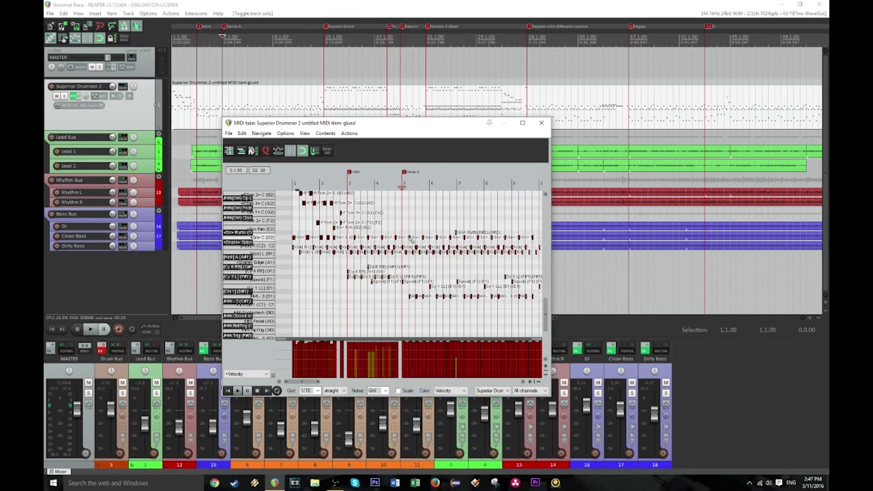
- Examine the drum notes around the Repeat/Grind marker and the ride and tom parts across the song, then close the MIDI editor
click(471, 183)
scroll(470, 183, up, 6)
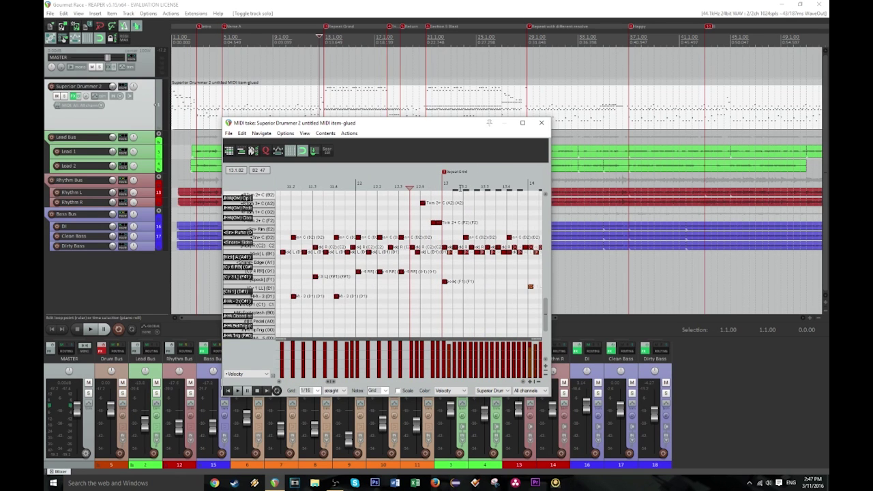
scroll(467, 195, down, 3)
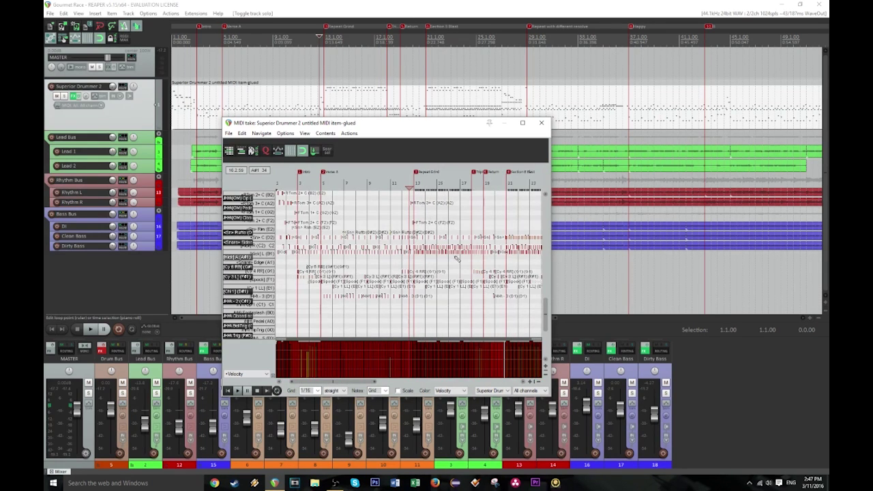
scroll(445, 253, up, 3)
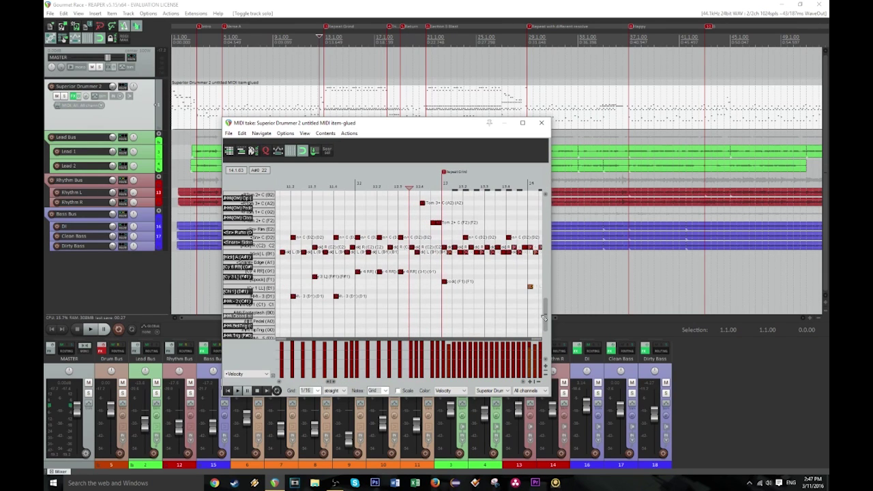
drag(547, 319, 547, 304)
scroll(487, 232, down, 10)
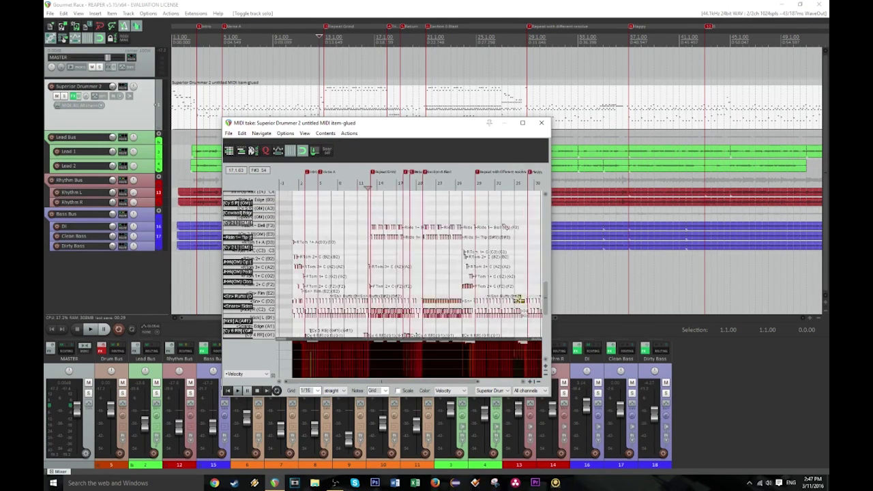
click(541, 122)
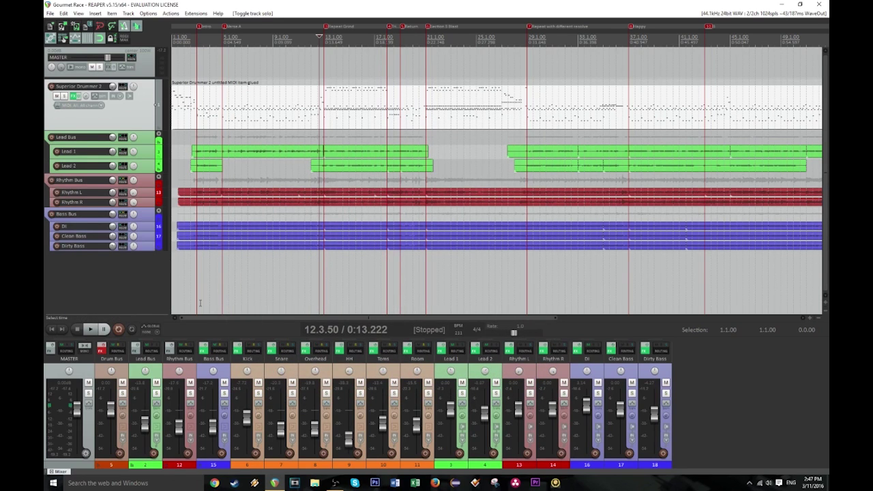
- Solo the Kick track, play it from the project start and open its effects chain on FabFilter Pro-C
click(259, 394)
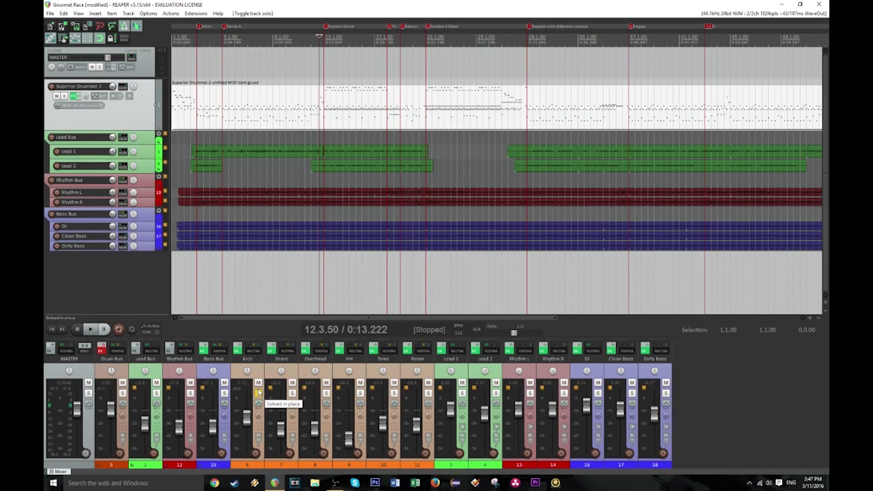
key(Home)
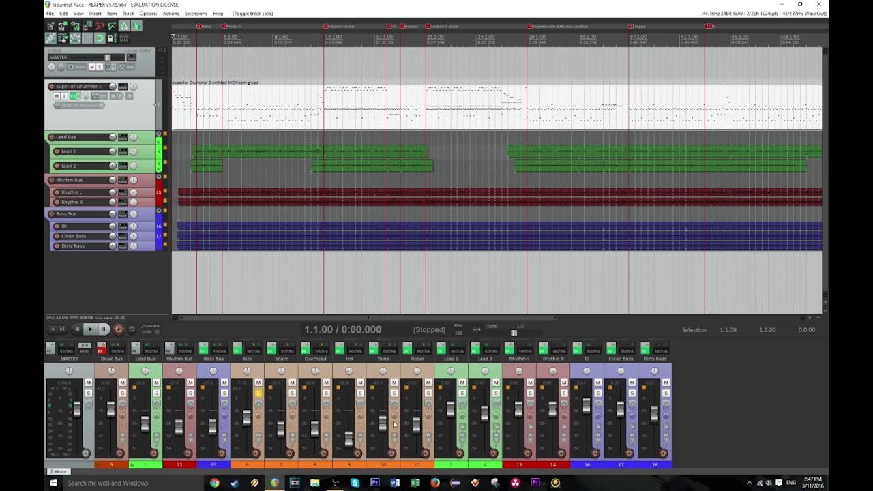
key(space)
click(237, 349)
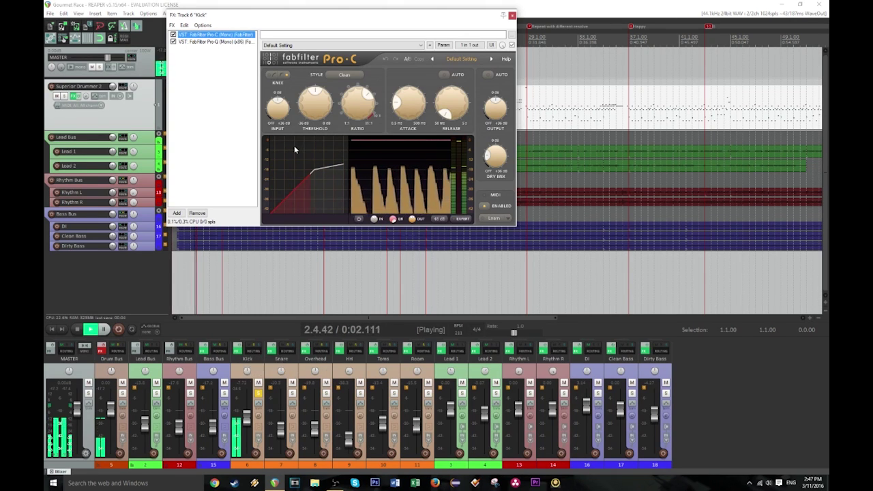
- Lower the Kick compressor's threshold slightly, pause playback and raise the attack to about 5 ms
drag(314, 91, 307, 95)
click(110, 332)
click(111, 331)
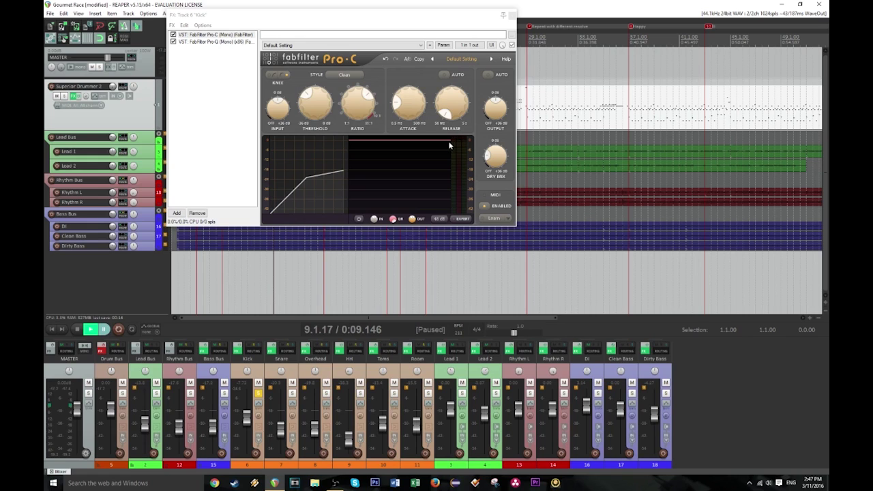
mouse_move(309, 100)
mouse_move(397, 104)
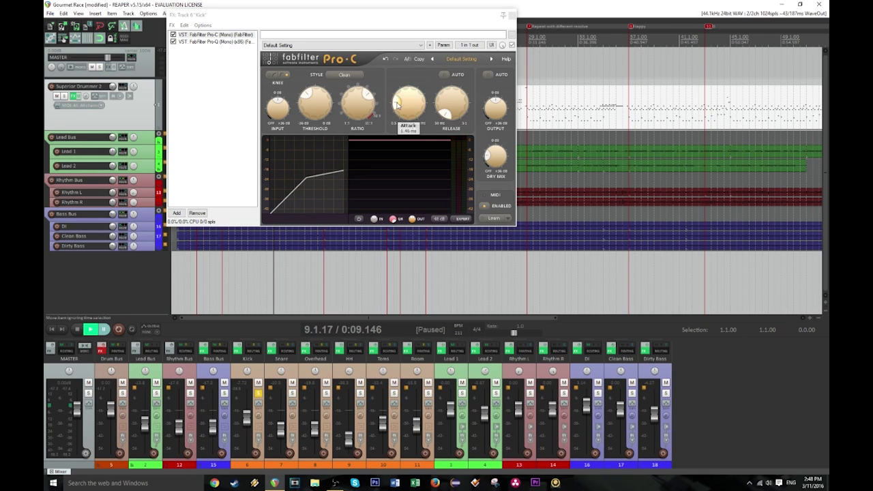
drag(398, 104, 389, 99)
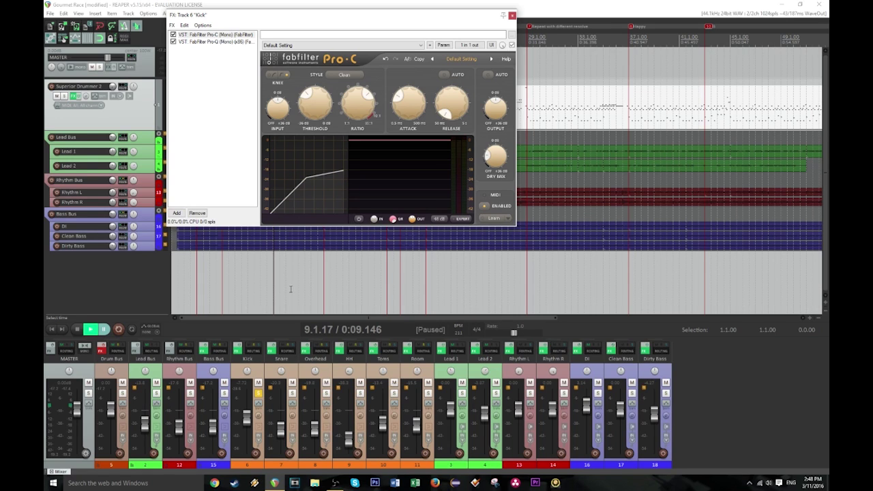
- Review the compressor's attack, release and ratio, and audition the soloed kick's fast notes from bar 13
click(322, 296)
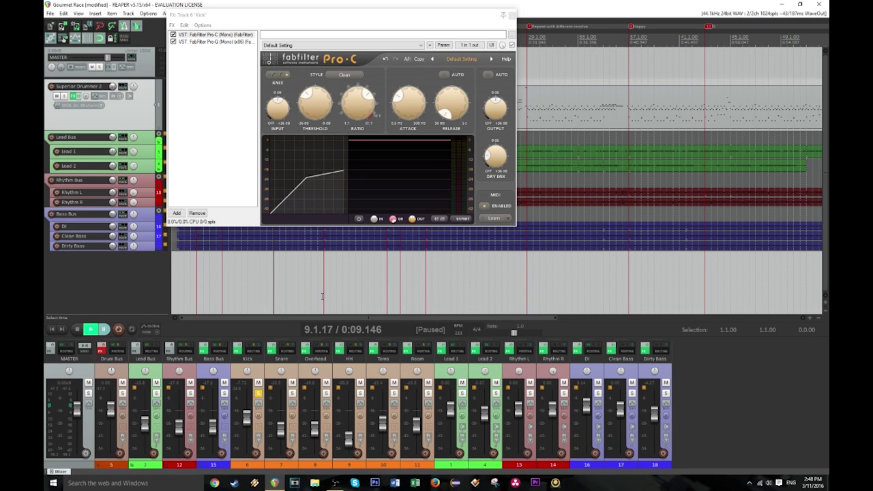
mouse_move(406, 109)
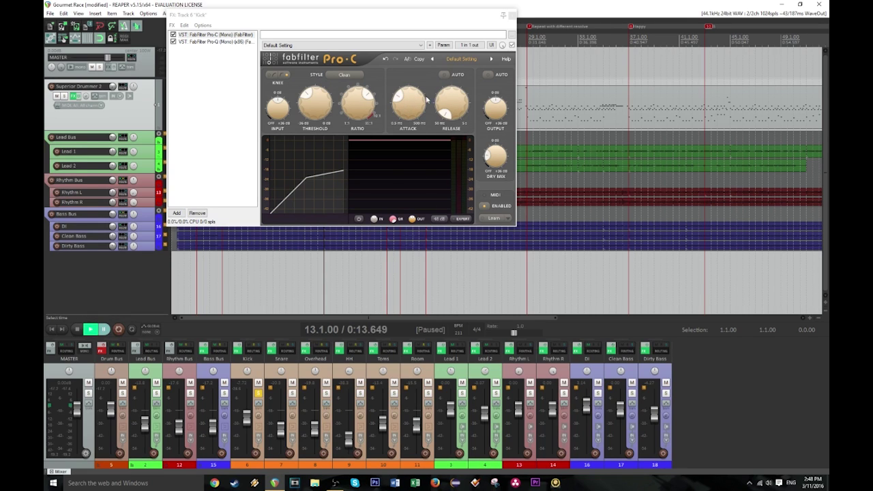
mouse_move(449, 113)
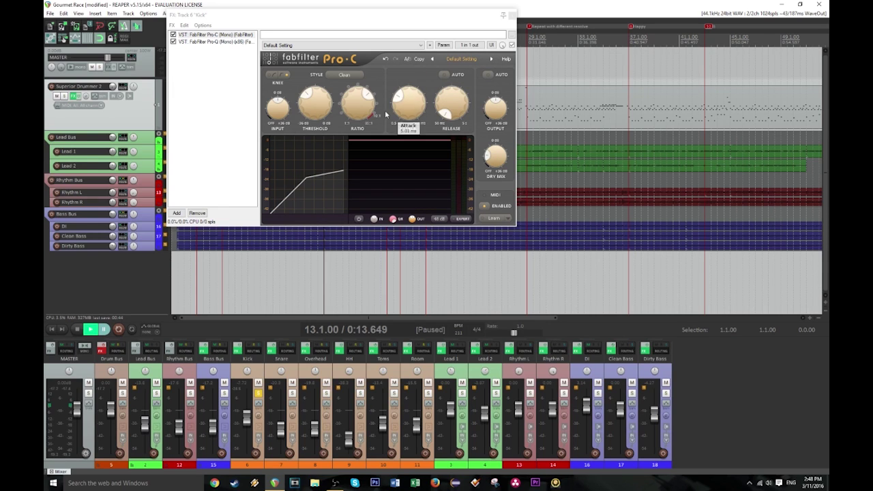
mouse_move(355, 114)
click(340, 280)
key(space)
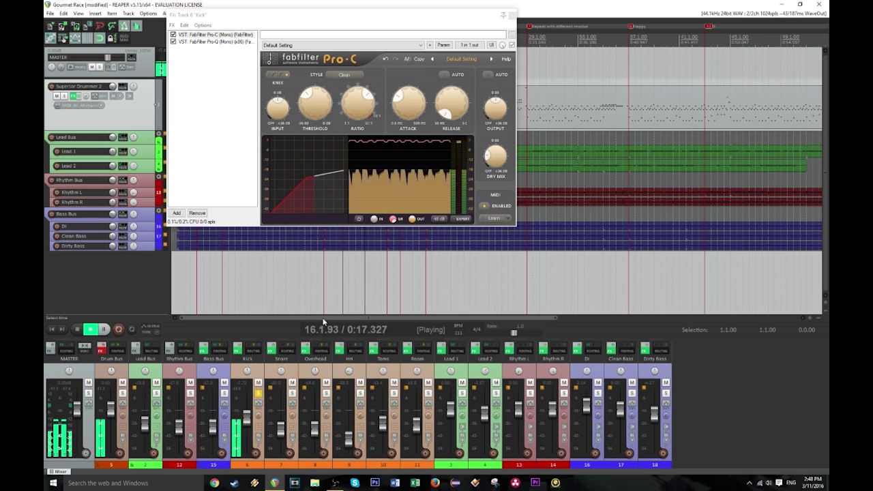
key(space)
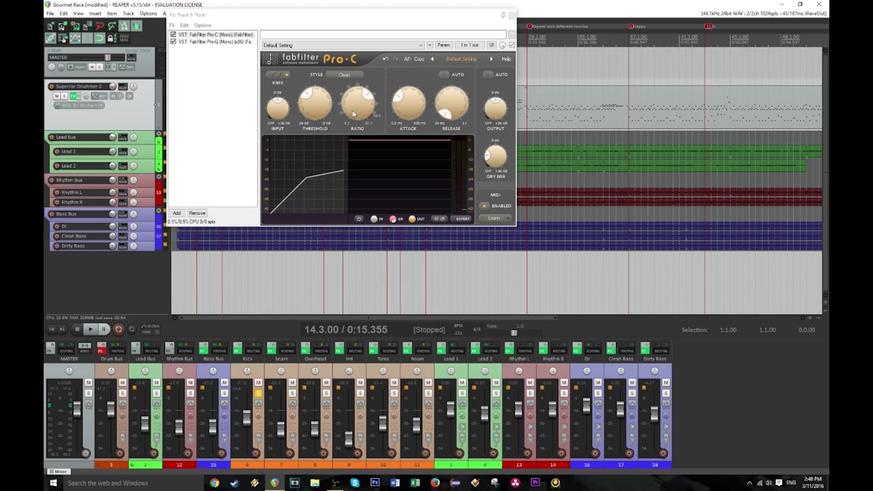
- Audition the compressed kick from bar 29 at the Repeat with different section, then stop playback
mouse_move(492, 162)
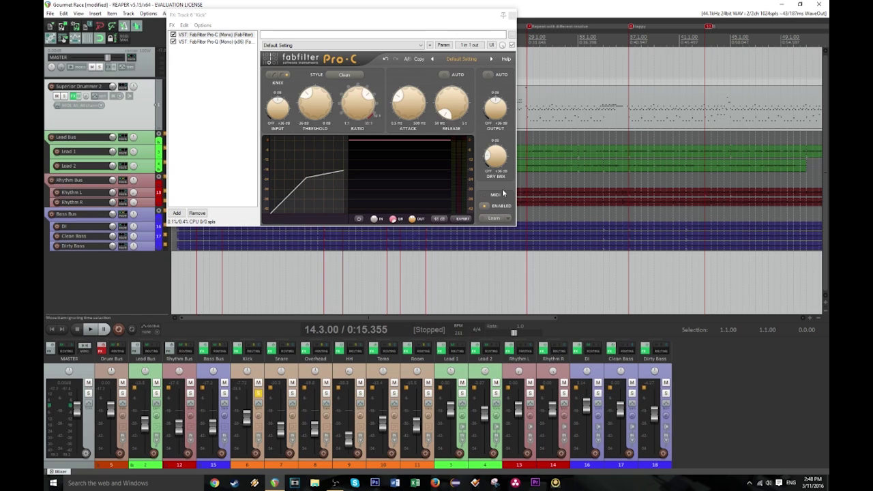
click(527, 30)
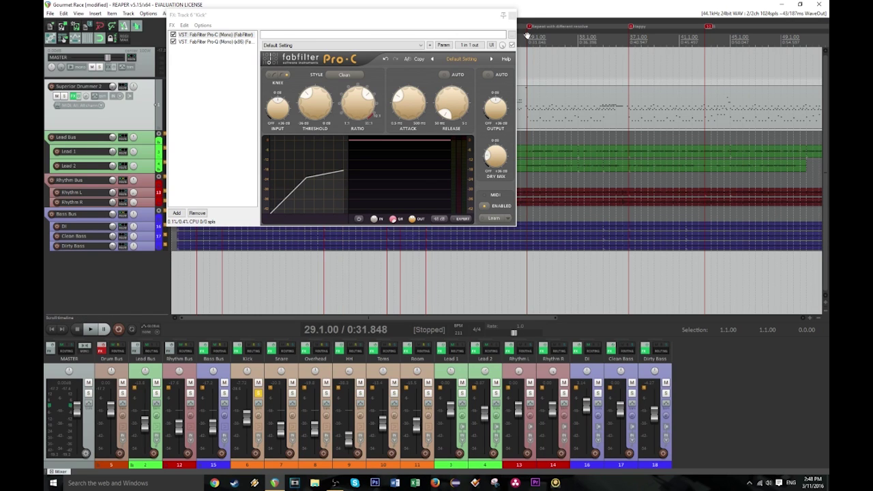
key(space)
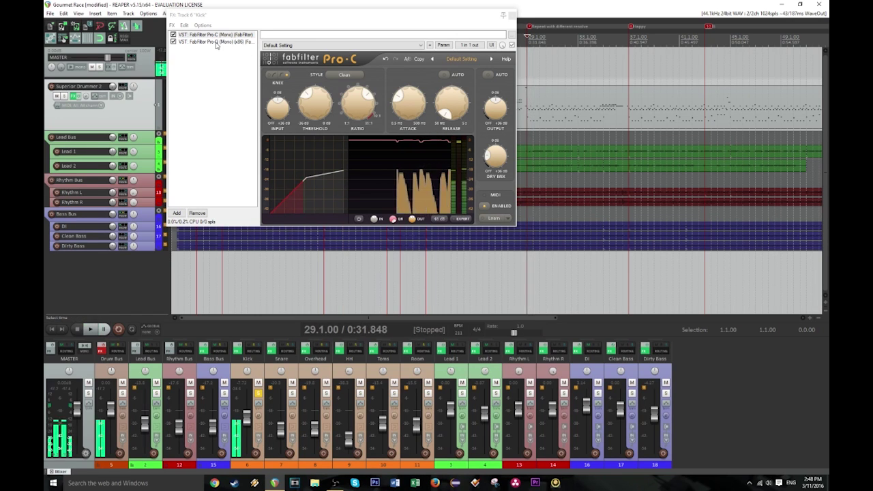
key(space)
- Open the Kick's FabFilter Pro-Q and inspect its low cut and high cut bands
click(216, 42)
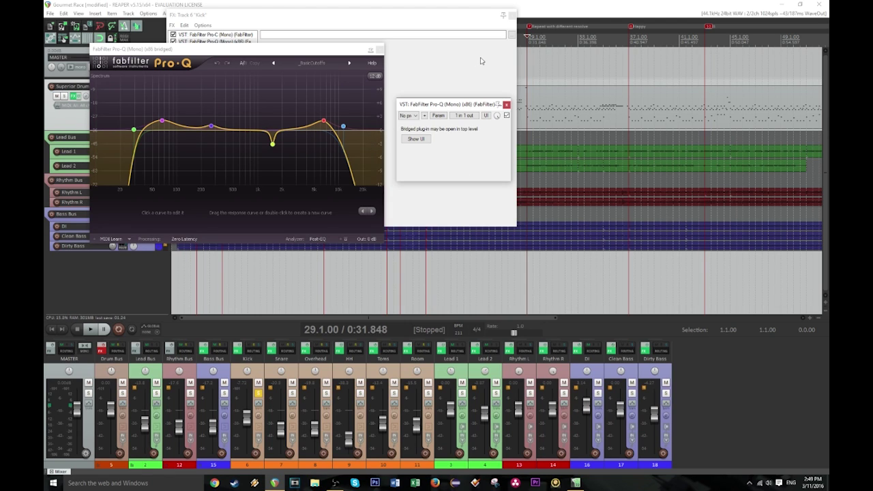
double_click(317, 125)
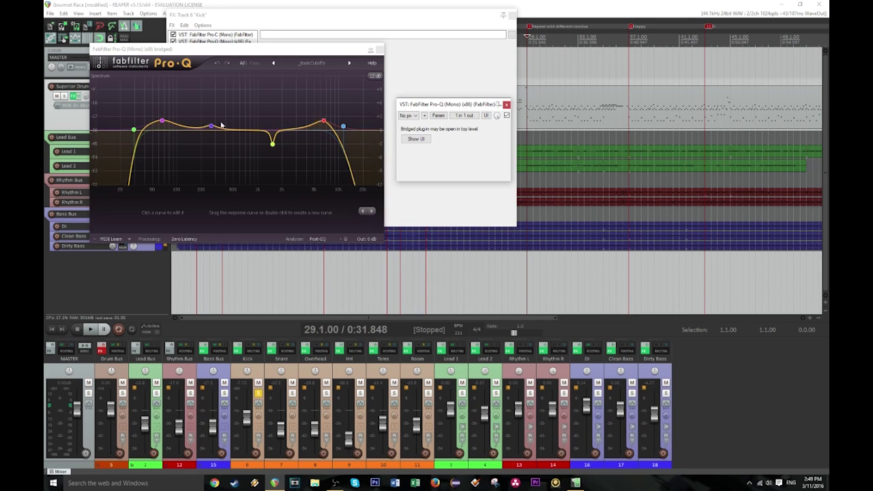
click(134, 129)
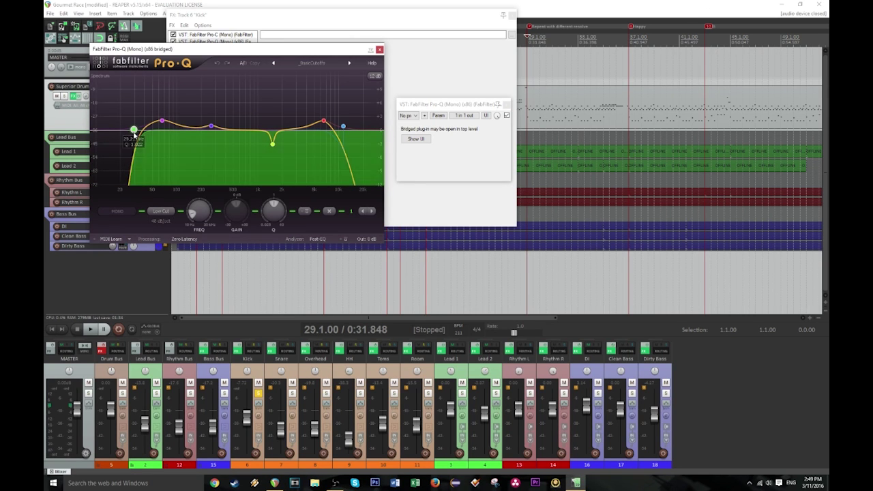
click(343, 126)
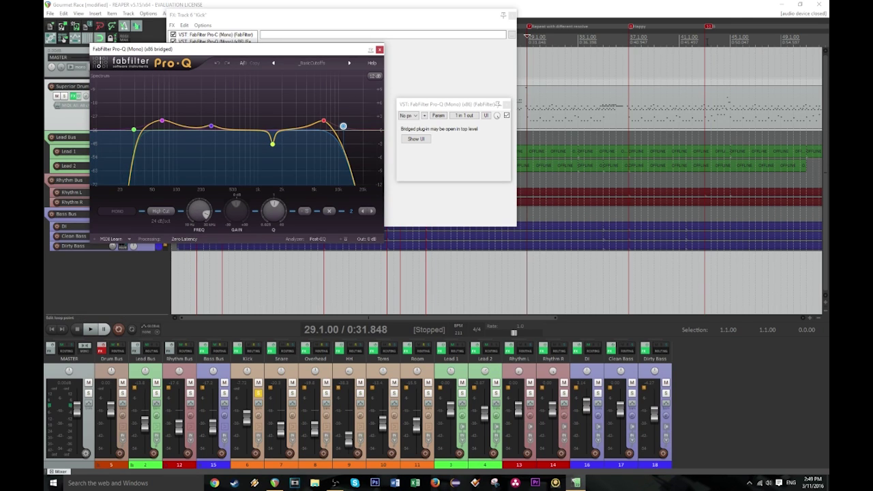
- Turn off the Kick solo, set the Kick fader to -4.72 dB and audition the full mix from bar 43
click(707, 42)
scroll(611, 83, down, 3)
key(space)
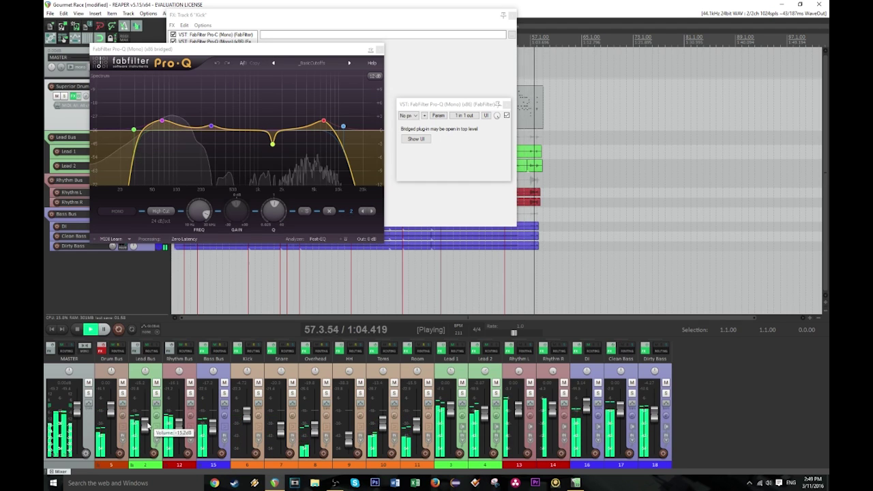
key(space)
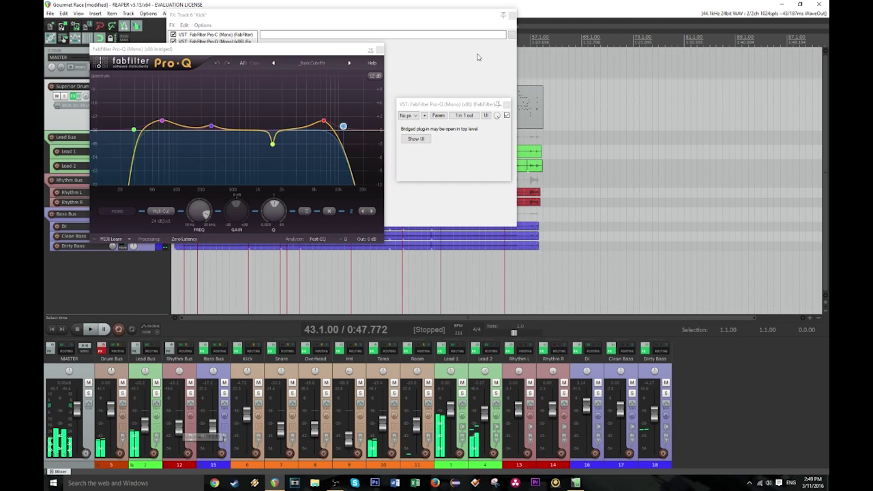
- Close the Kick's EQ and effects windows, stop playback and return to the project start
click(508, 104)
click(380, 50)
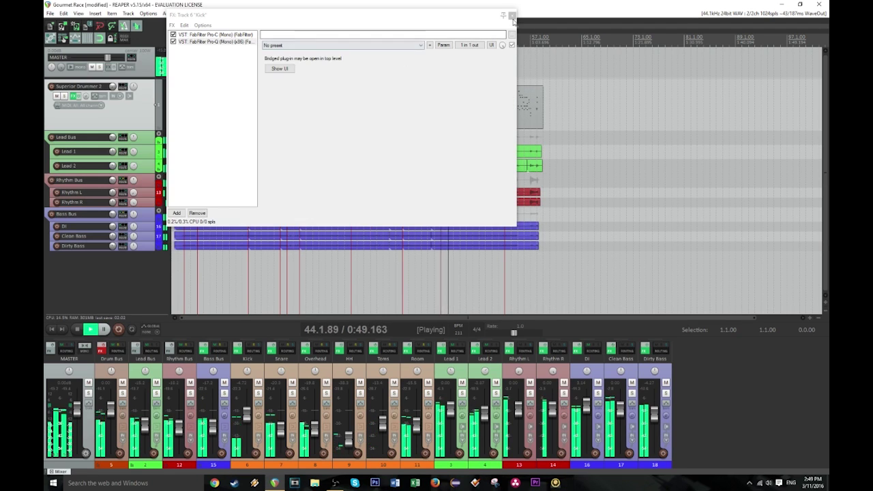
click(512, 16)
key(space)
key(Home)
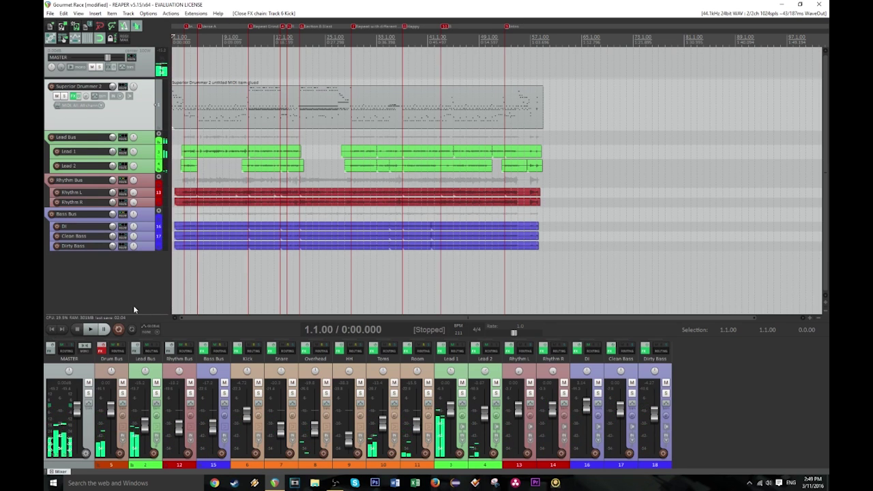
- Solo the Snare track, play it from the project start and open its effects chain
scroll(271, 252, up, 5)
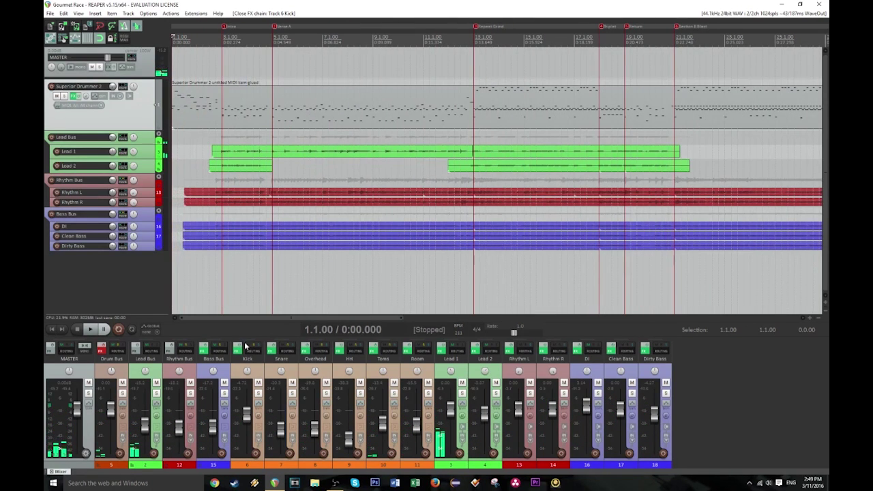
click(291, 395)
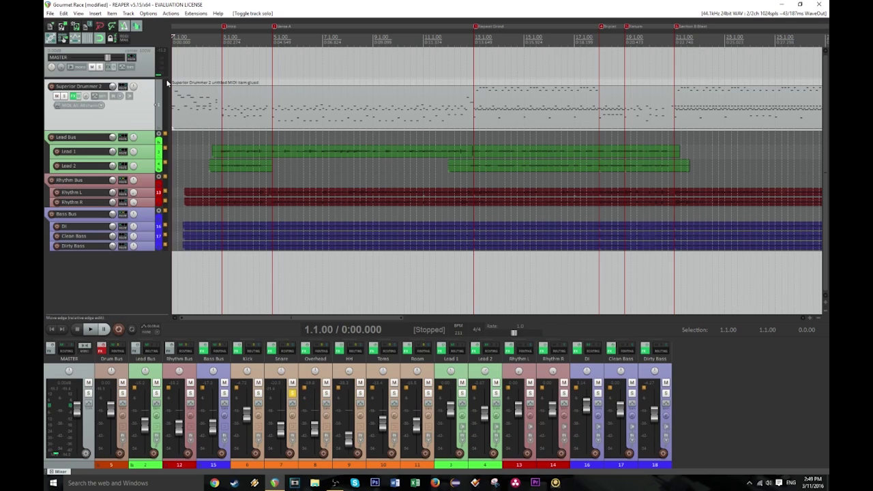
key(space)
click(271, 350)
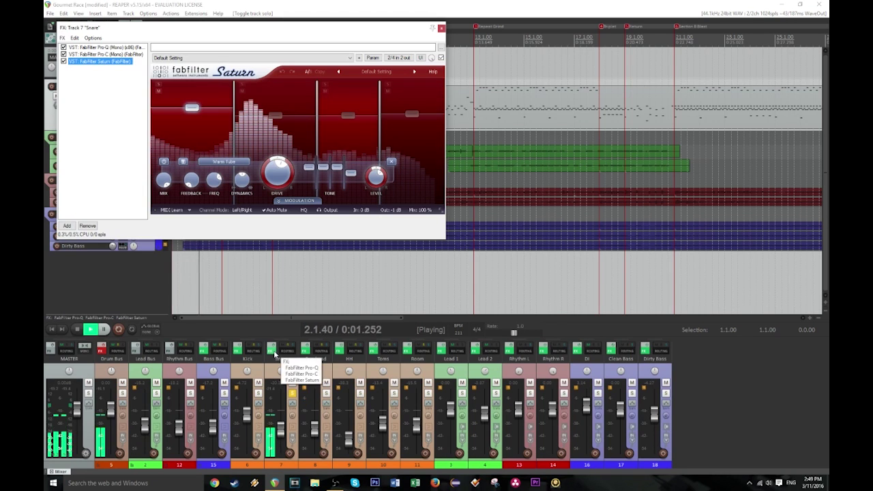
- Open the Snare's FabFilter Pro-Q, watch its spectrum during playback, stop and inspect the 12 dB/oct low cut band
click(102, 47)
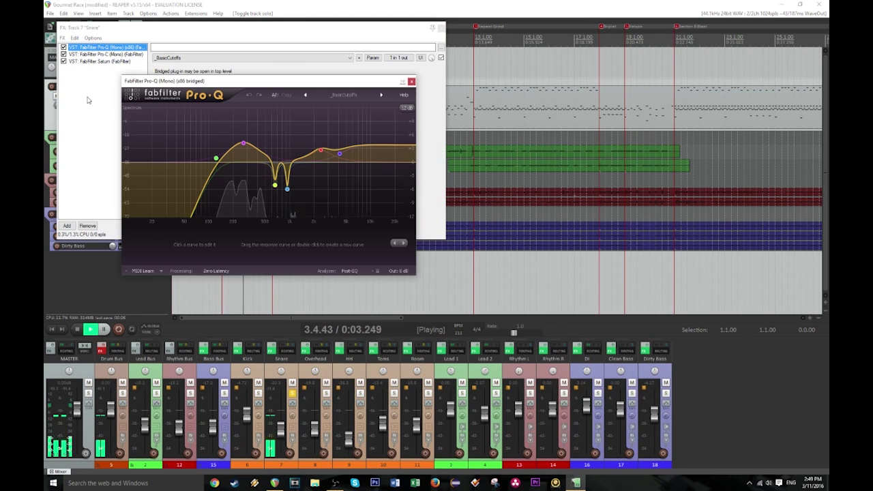
click(362, 5)
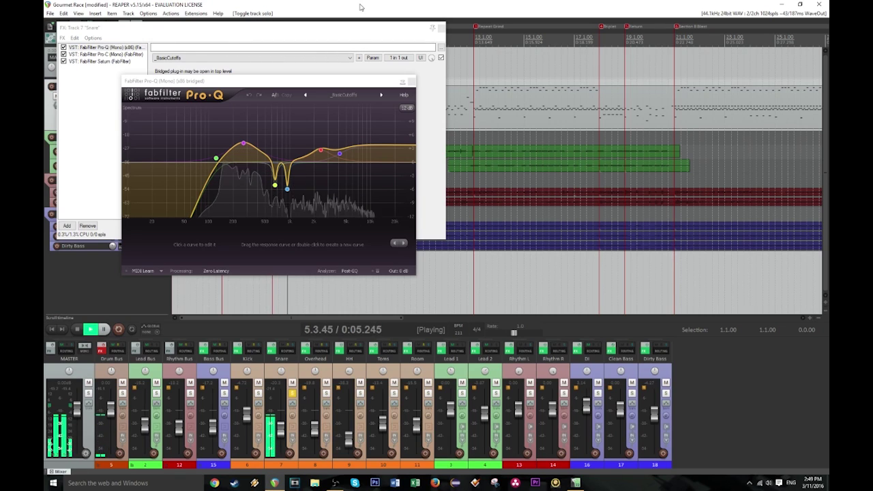
key(space)
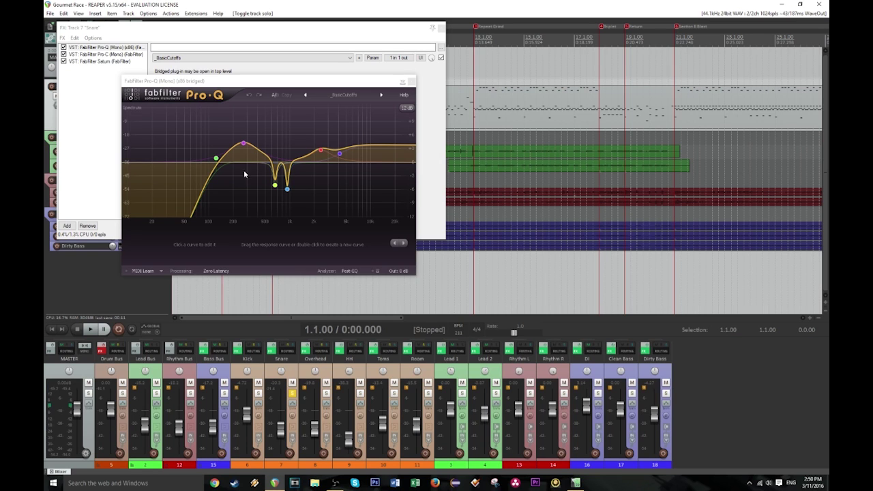
click(217, 159)
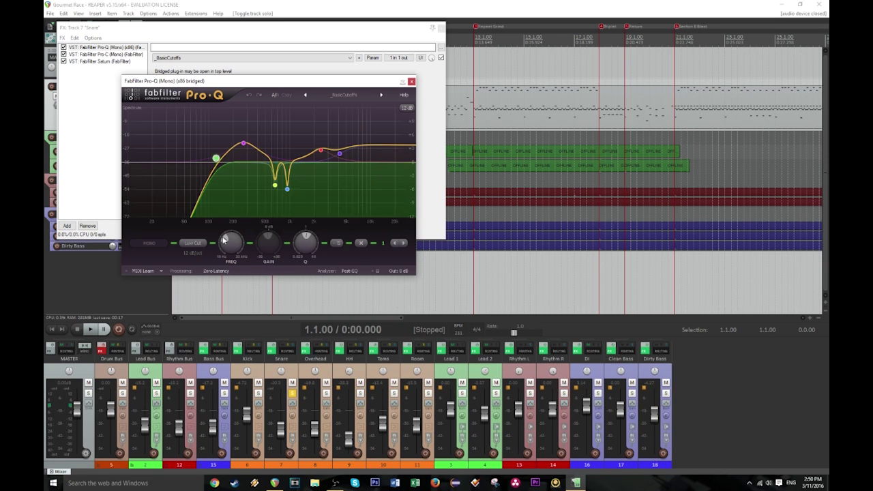
mouse_move(229, 247)
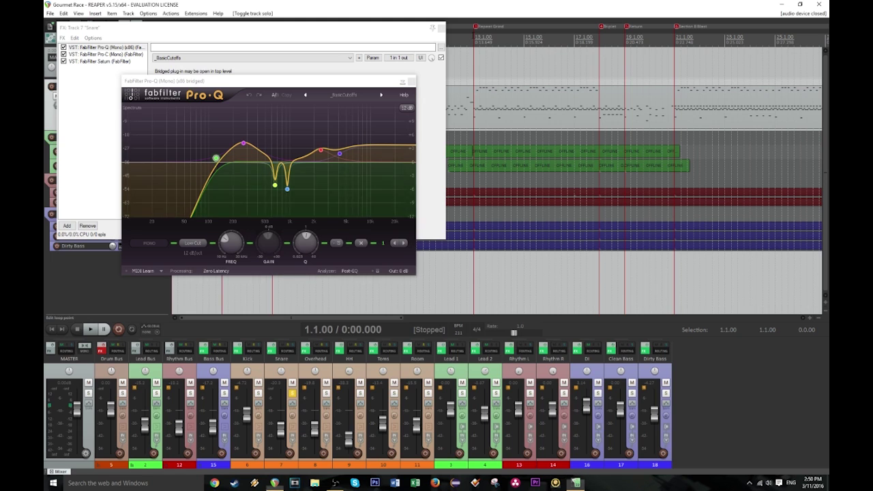
- Play the soloed Snare from bar 13 while watching its Pro-Q spectrum, and stop playback
click(472, 34)
key(space)
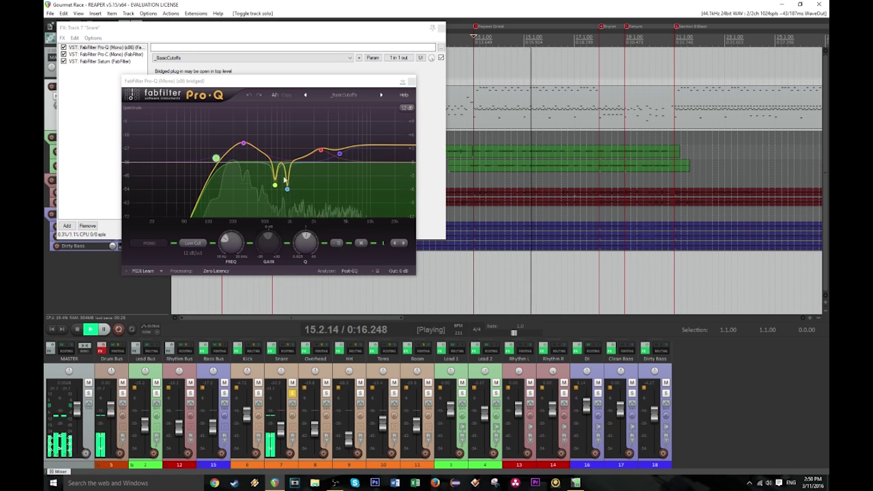
key(space)
- Boost the Snare EQ's narrow notch at about 909 Hz to nearly 11 dB and compare it bypassed during playback
drag(288, 190, 289, 112)
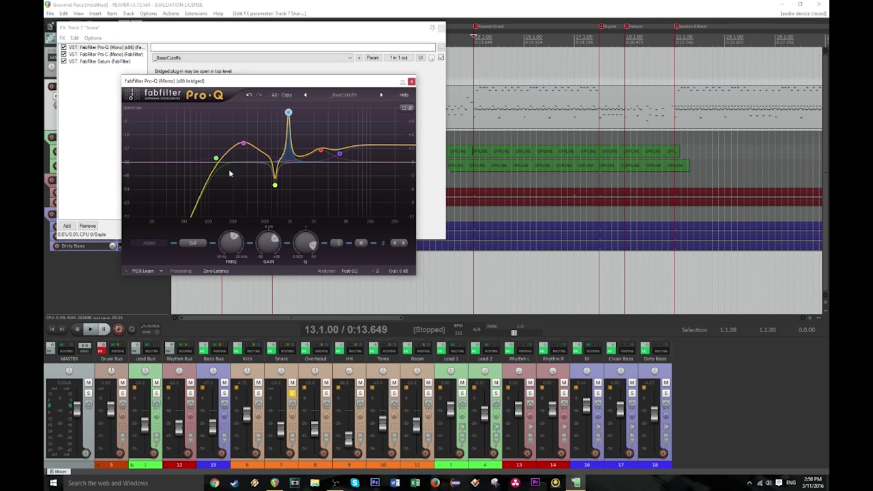
mouse_move(286, 117)
drag(289, 112, 287, 112)
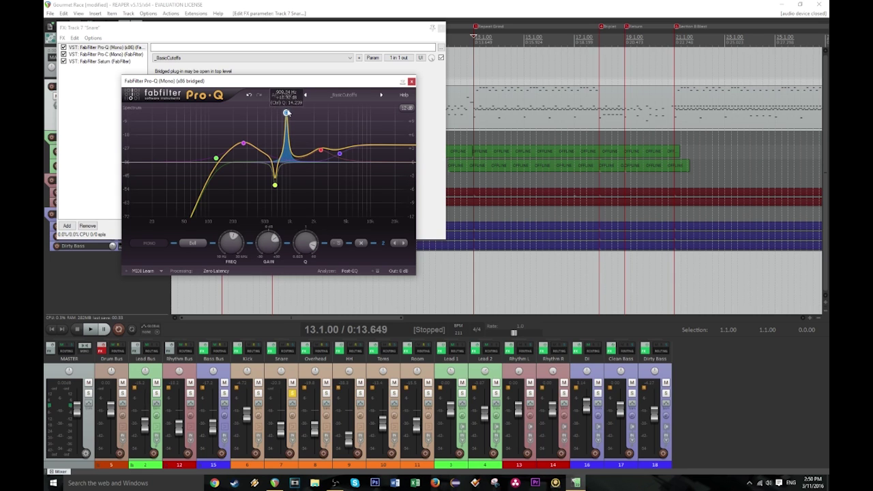
click(336, 12)
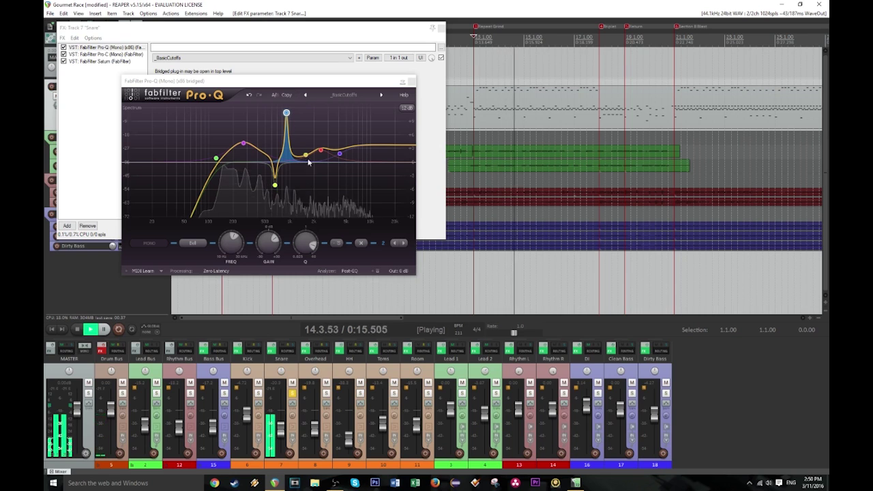
click(336, 244)
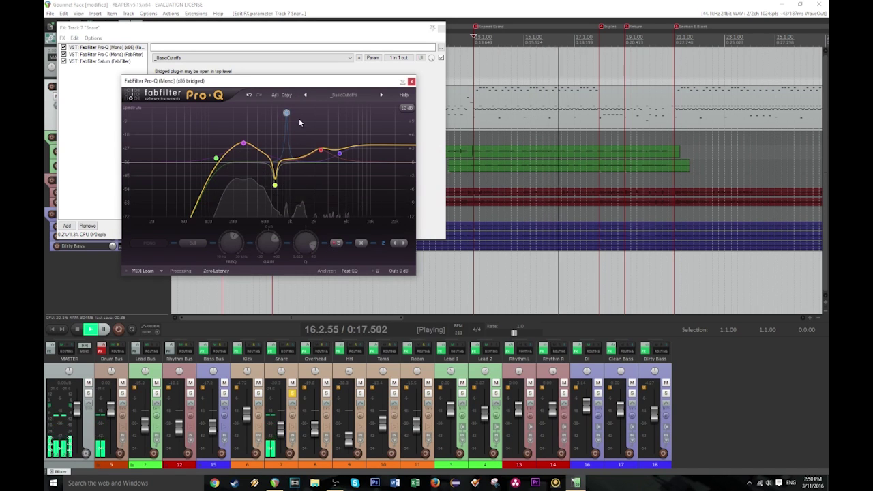
- Re-enable the boosted narrow band on the Snare EQ, return it to a cut and stop playback
drag(286, 114, 275, 181)
click(334, 244)
click(529, 5)
key(space)
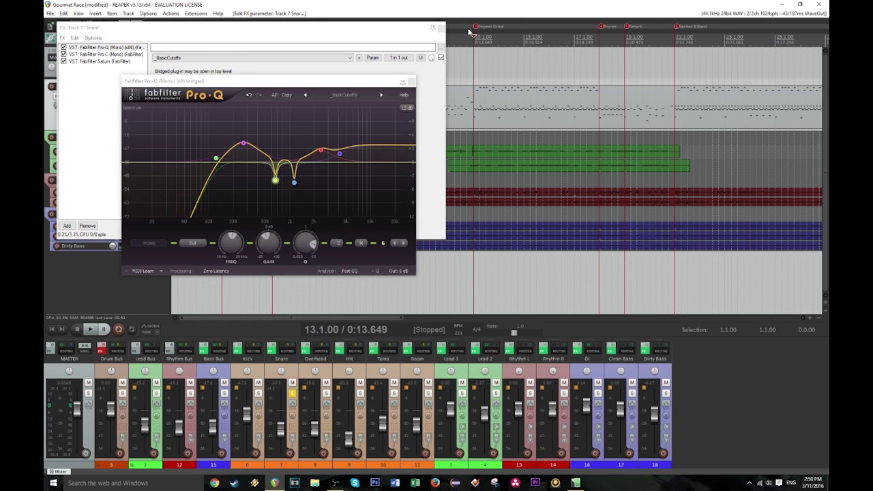
- Open the Snare's Pro-C compressor, watch its gain reduction during playback, stop, and inspect its attack, release and ratio
click(402, 82)
click(95, 54)
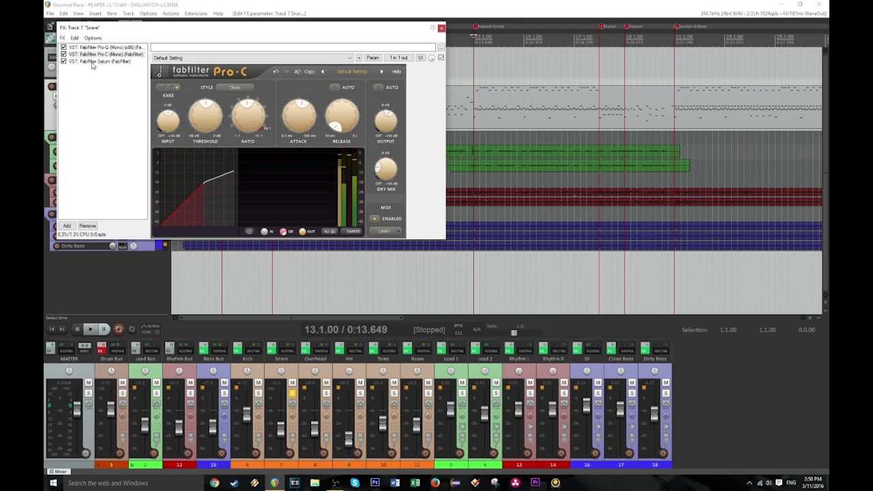
click(562, 31)
scroll(556, 46, down, 3)
key(space)
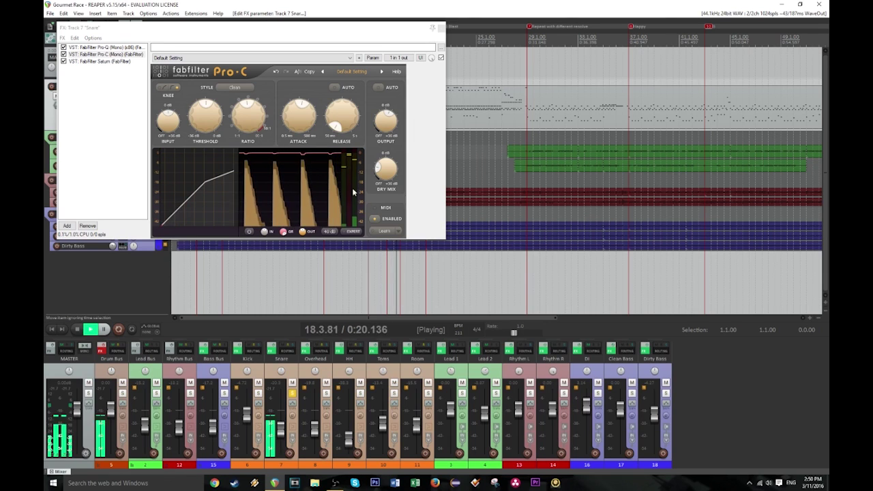
key(space)
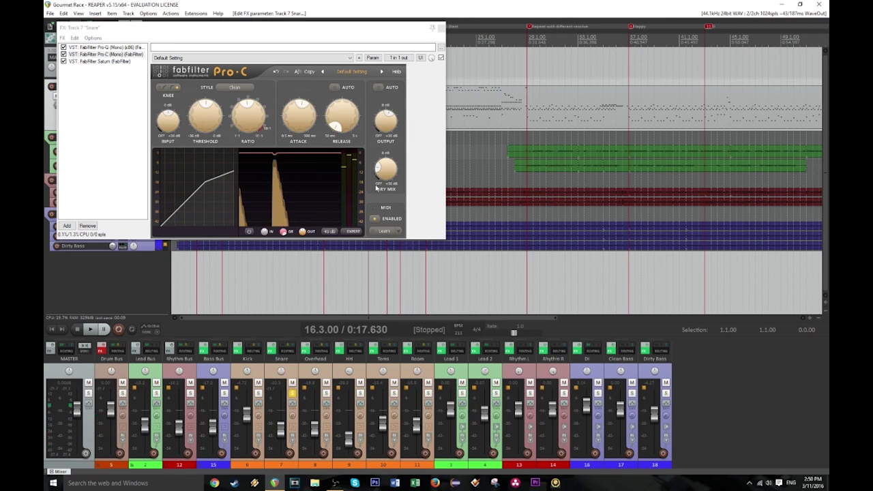
mouse_move(290, 122)
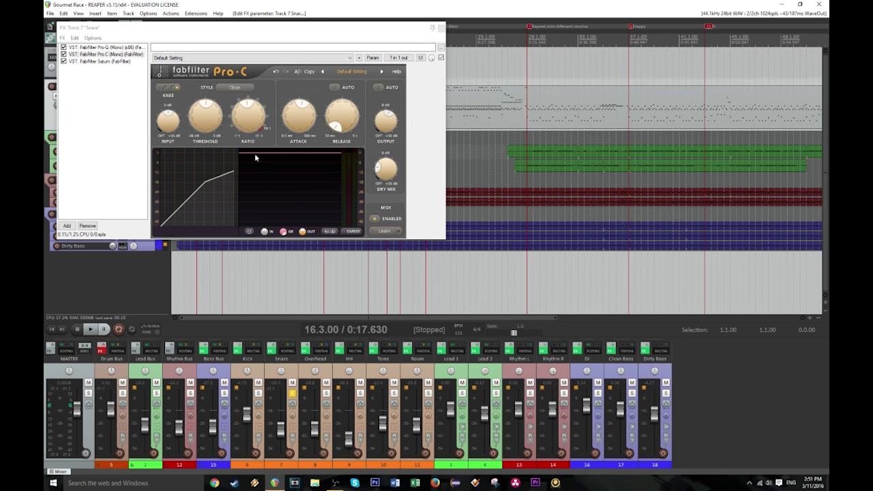
mouse_move(336, 130)
mouse_move(242, 115)
- Play the project from bar 32 and turn off the Snare solo to hear the full mix
scroll(515, 72, down, 2)
click(450, 35)
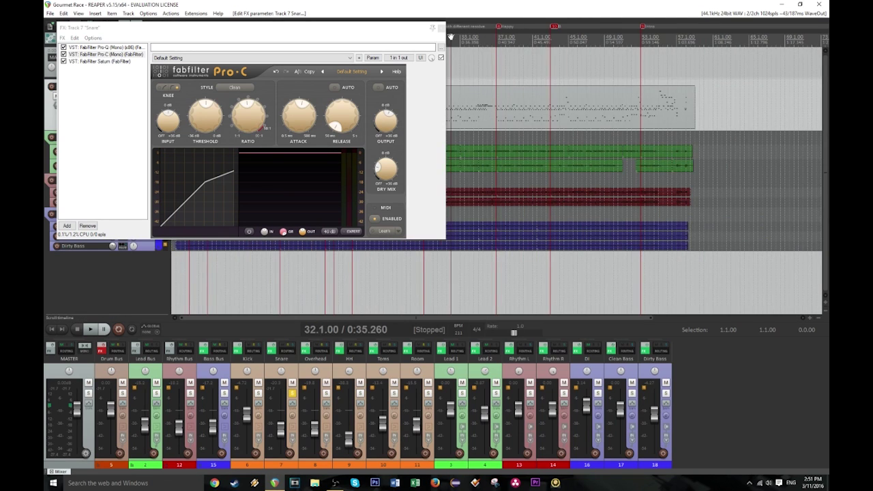
scroll(521, 94, up, 2)
key(space)
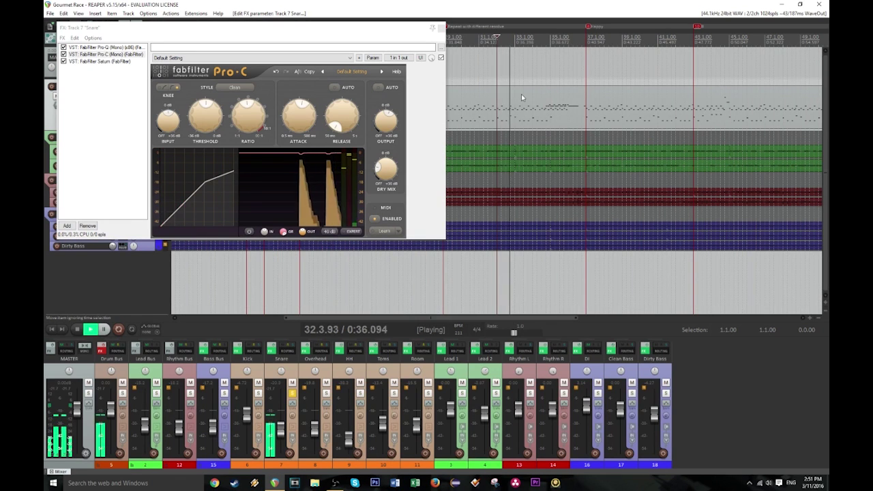
click(292, 393)
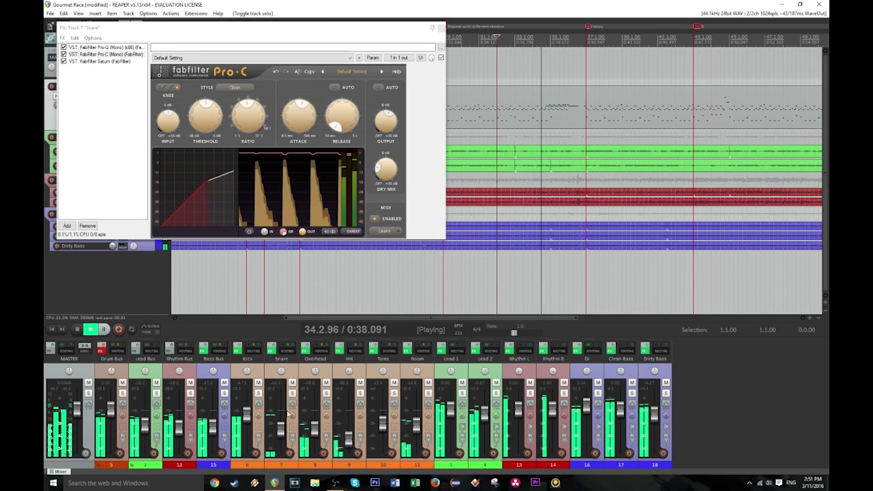
- Rebalance the Snare fader against the full mix during playback, settle it at -18.7 dB and stop
mouse_move(280, 429)
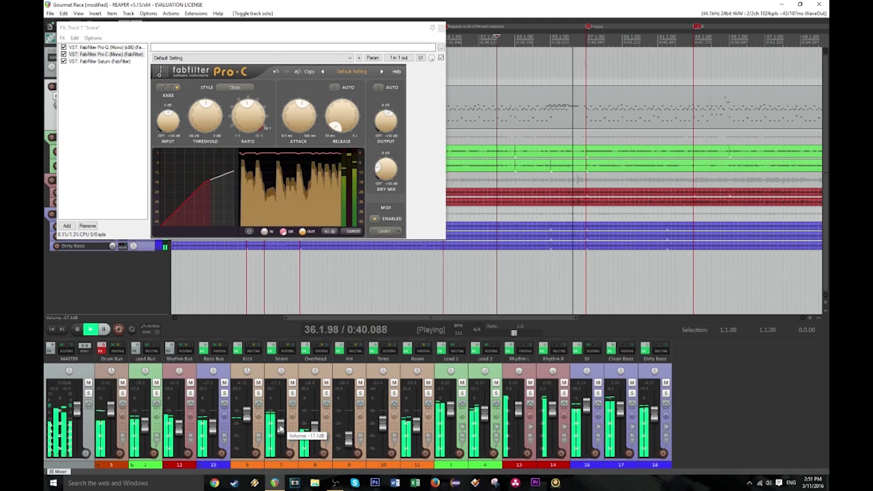
drag(280, 428, 280, 431)
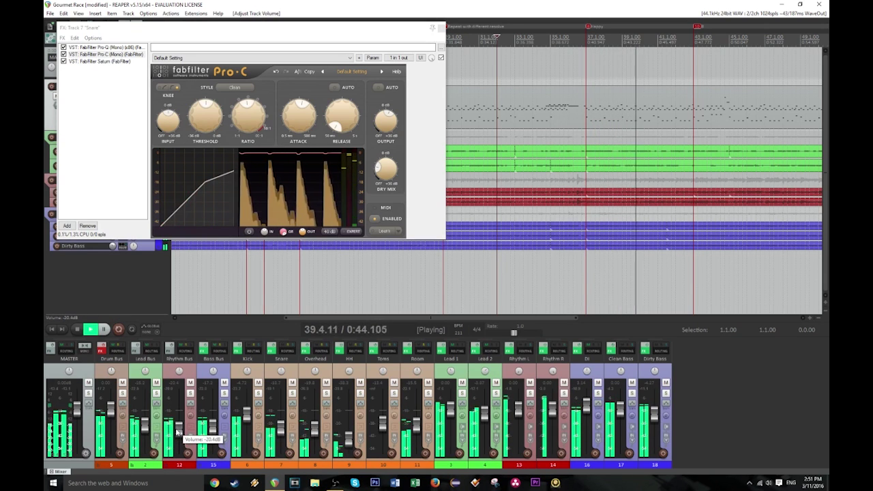
mouse_move(211, 434)
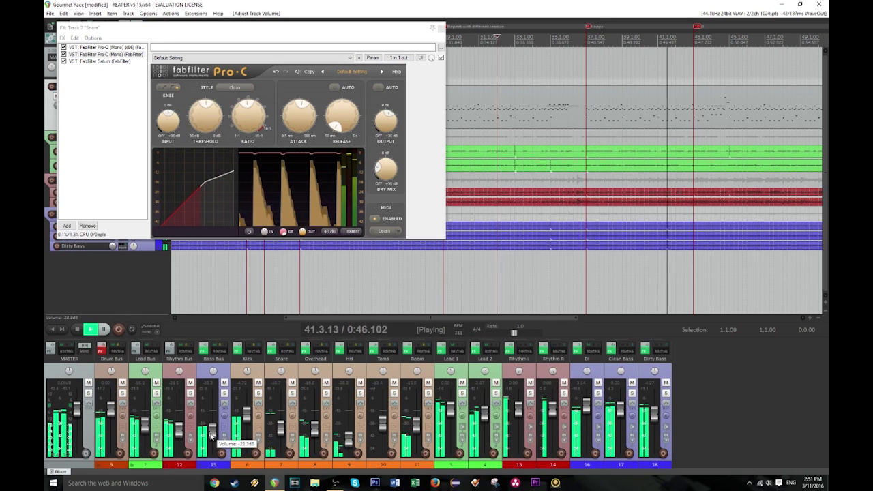
mouse_move(149, 429)
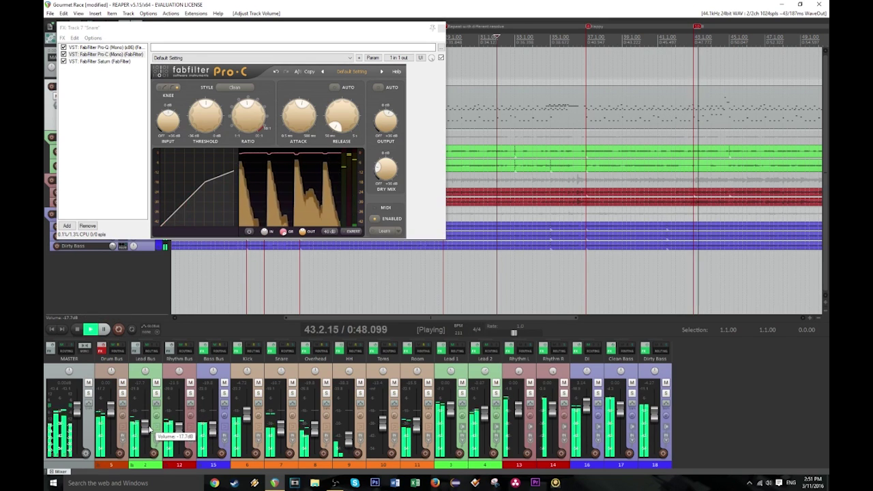
mouse_move(281, 423)
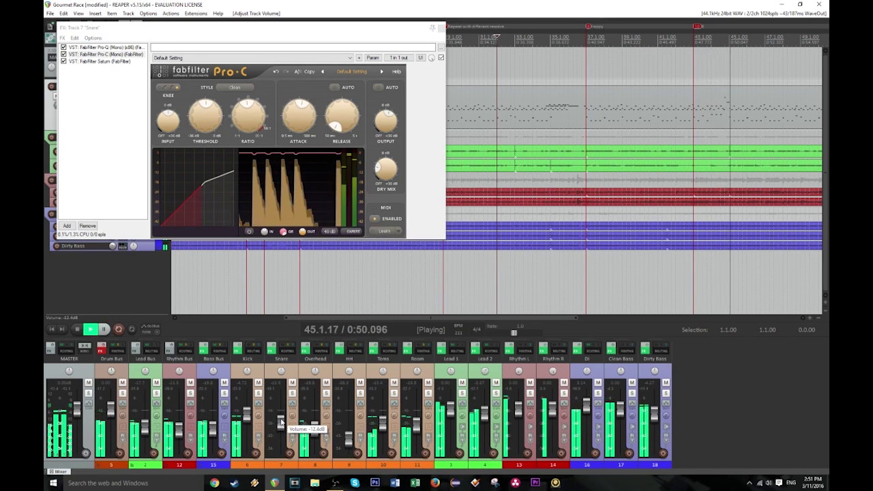
drag(281, 423, 281, 425)
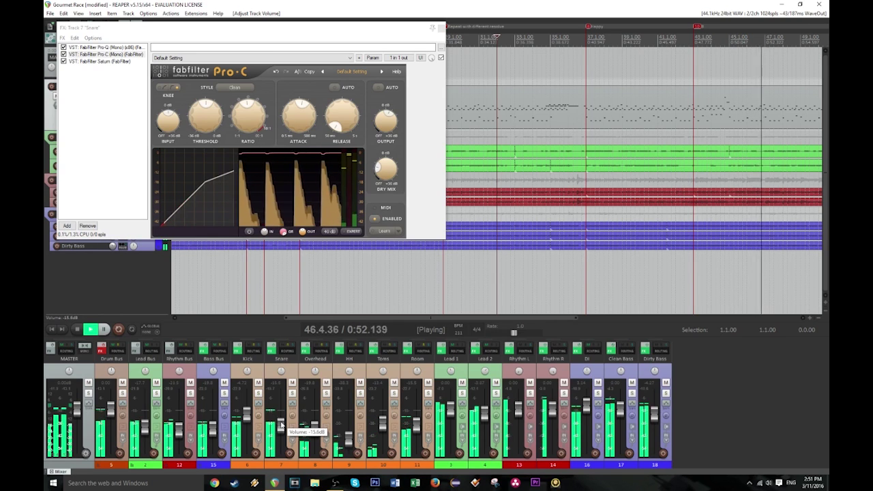
drag(281, 425, 280, 428)
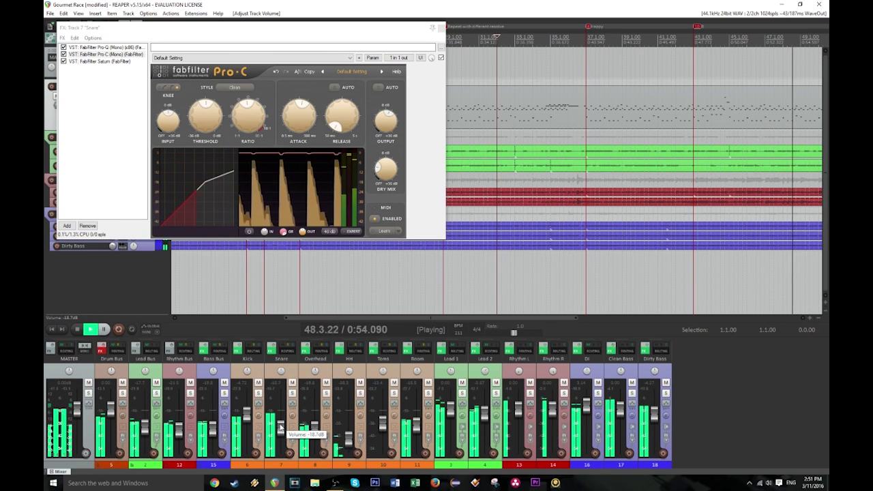
key(space)
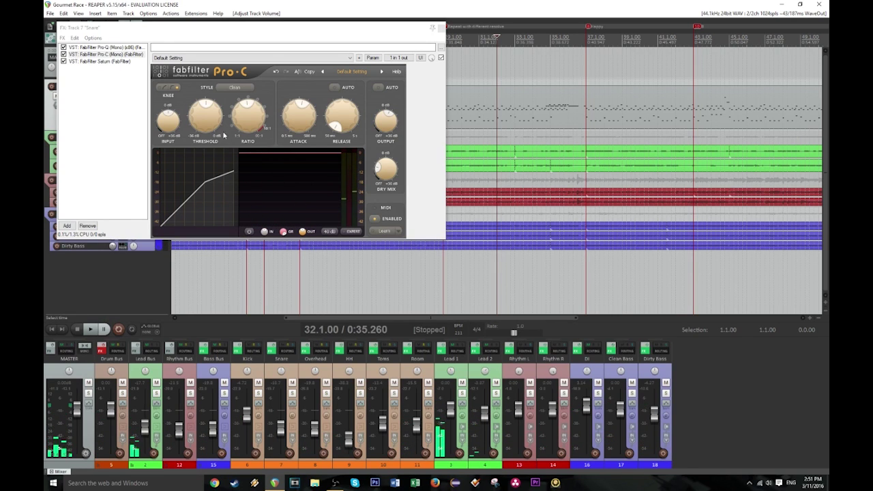
- Open the Snare's FabFilter Saturn in its own window and arrange it in front of the effects chain window
click(105, 62)
click(105, 81)
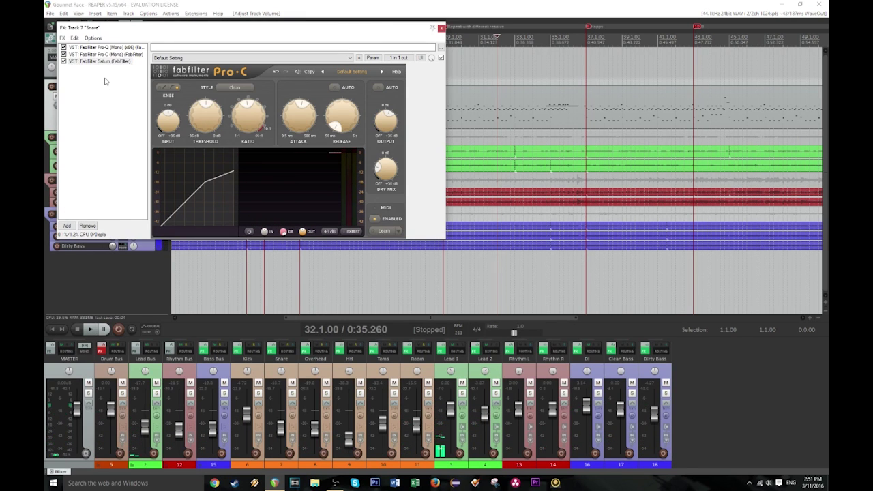
double_click(71, 60)
drag(267, 29, 291, 82)
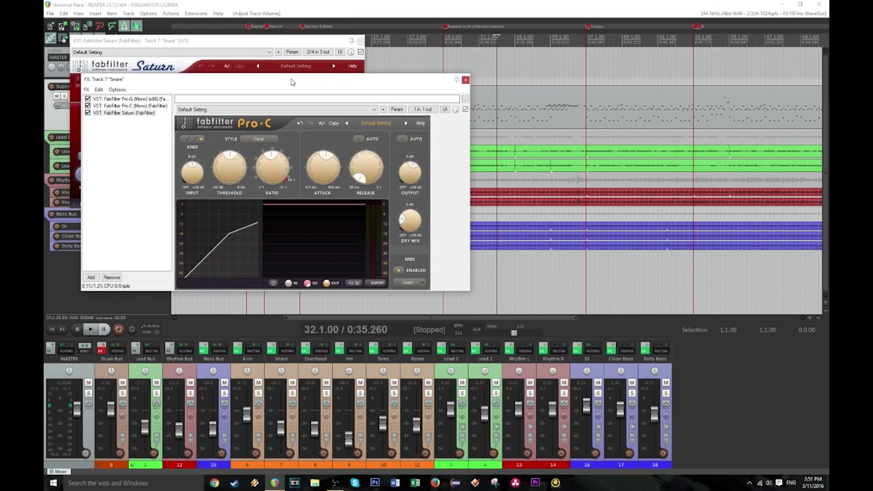
drag(256, 45, 328, 76)
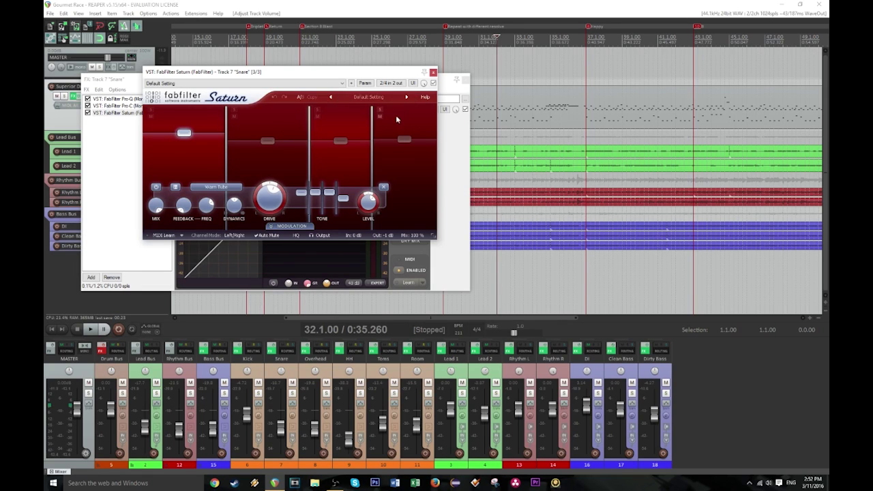
- Examine Saturn's crossover and band levels while playing the full mix from bar 32, and stop playback
mouse_move(373, 118)
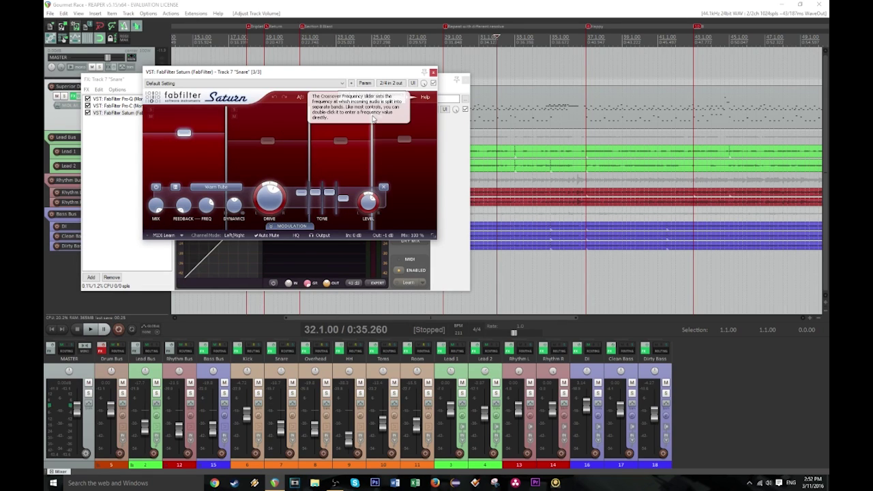
key(space)
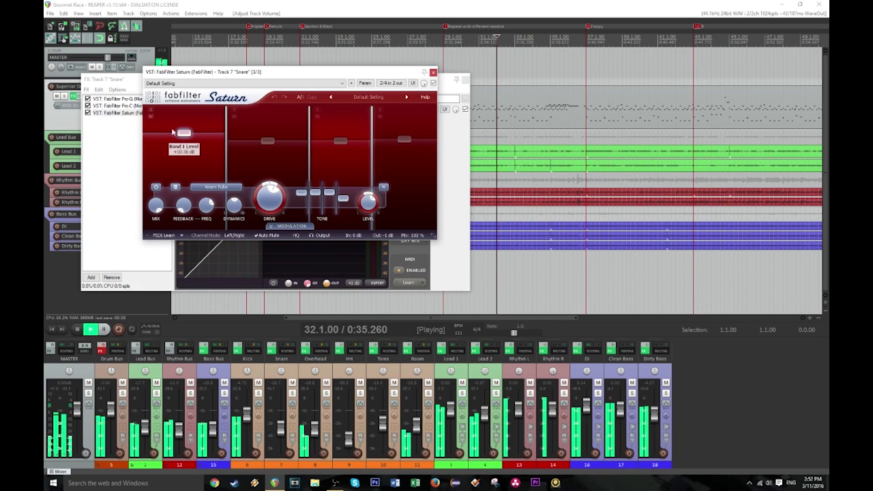
key(space)
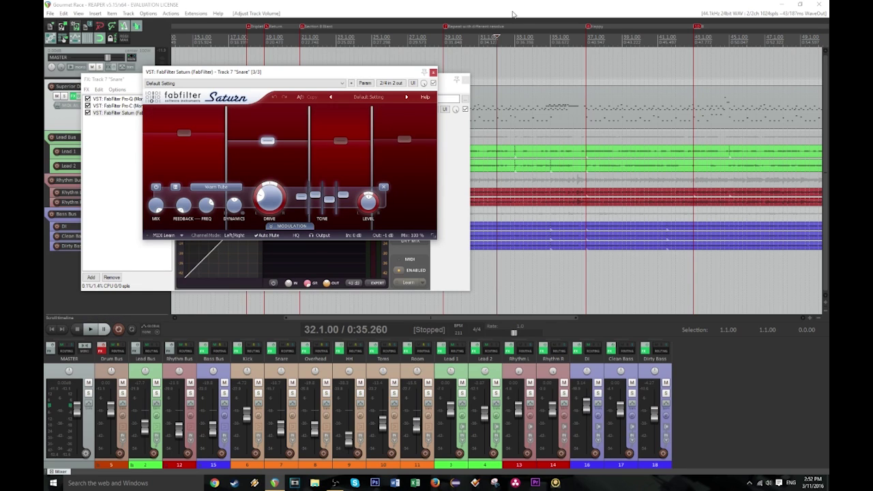
- Play the mix from bar 33.2, set Saturn's Band 3 level to 0.00 dB and adjust the Band 4 level
drag(504, 32, 504, 33)
click(519, 38)
key(space)
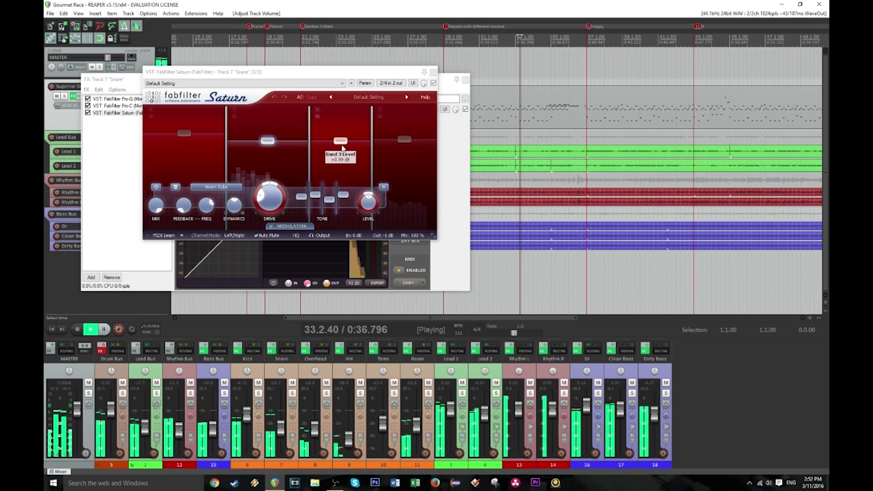
mouse_move(340, 140)
mouse_down()
mouse_move(340, 127)
mouse_move(343, 148)
mouse_up()
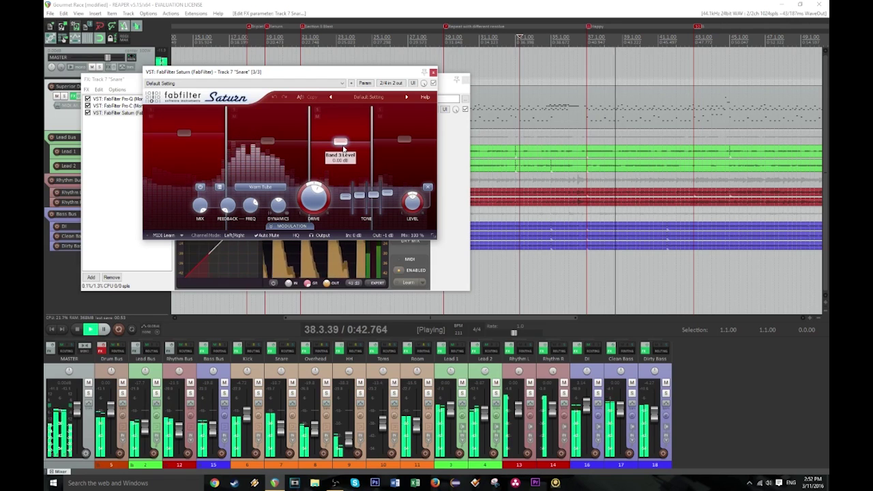
drag(404, 140, 406, 144)
drag(406, 143, 399, 164)
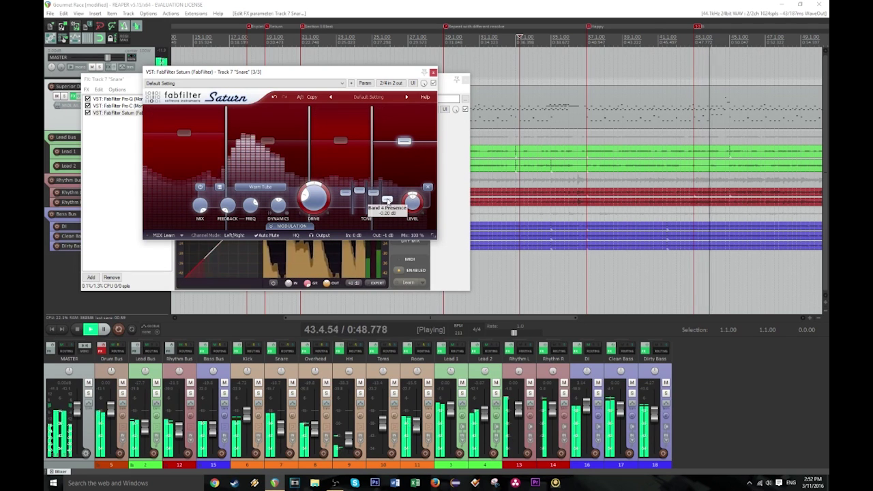
- Slightly raise Saturn's Band 4 presence and Band 3 mid tone controls while the mix plays
mouse_move(387, 199)
mouse_down()
mouse_move(387, 190)
mouse_move(388, 198)
mouse_up()
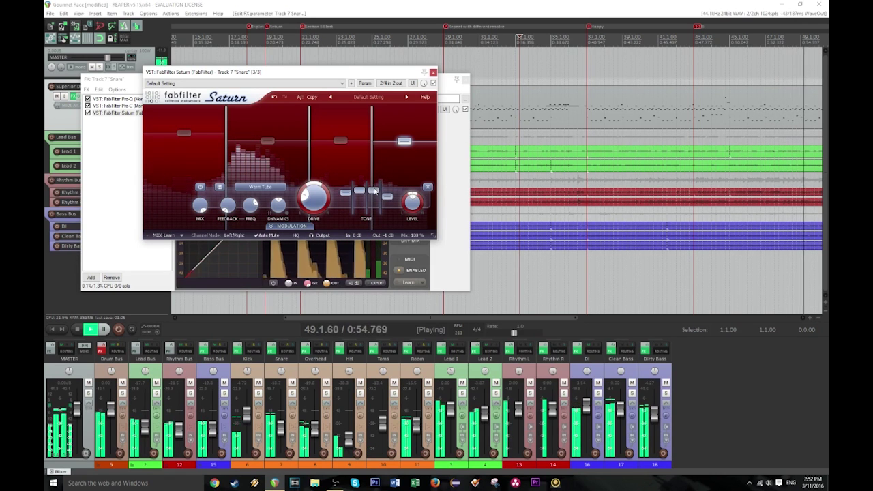
click(360, 142)
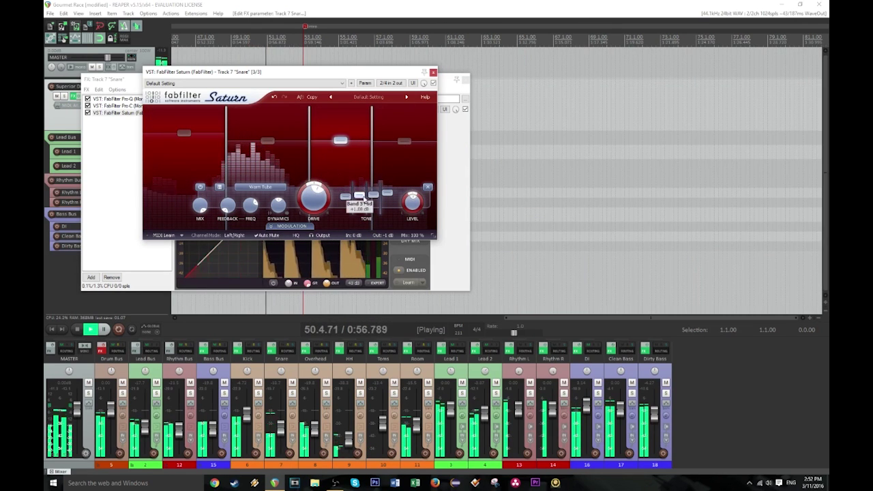
drag(359, 198, 360, 195)
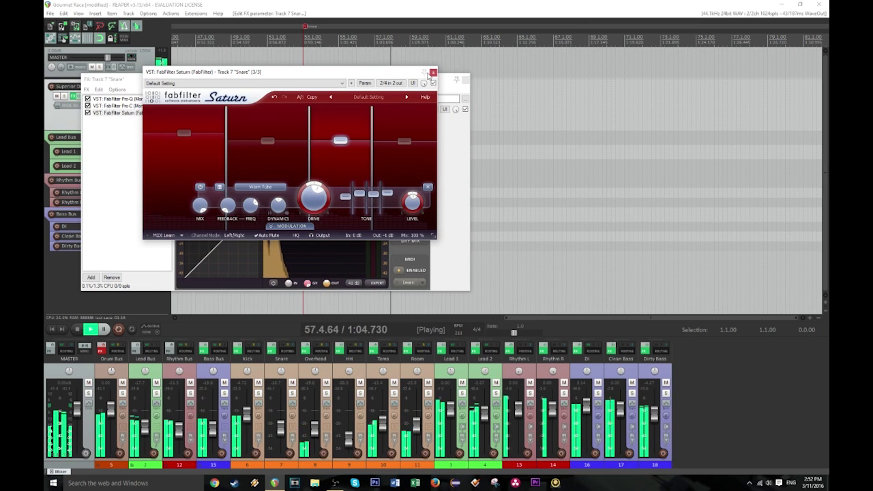
- Close the Saturn and Snare effects windows, then briefly replay the mix from bar 33.2 and stop
click(433, 72)
key(space)
click(465, 80)
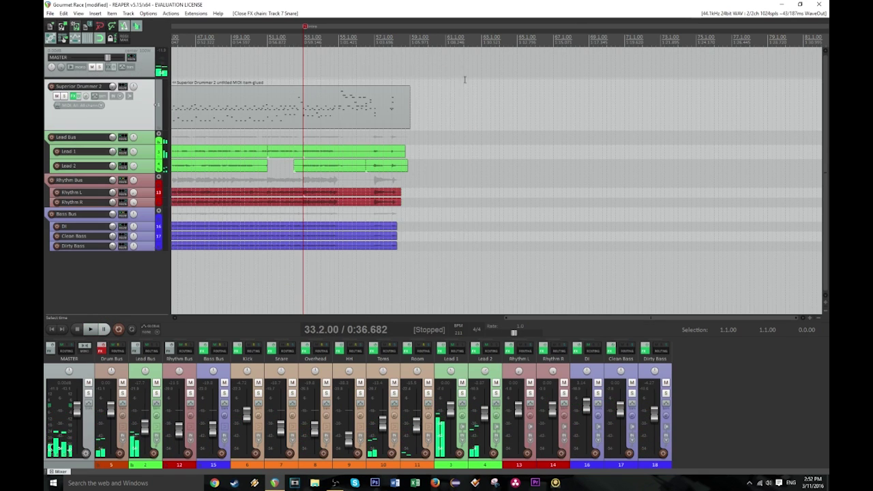
key(space)
key(space)
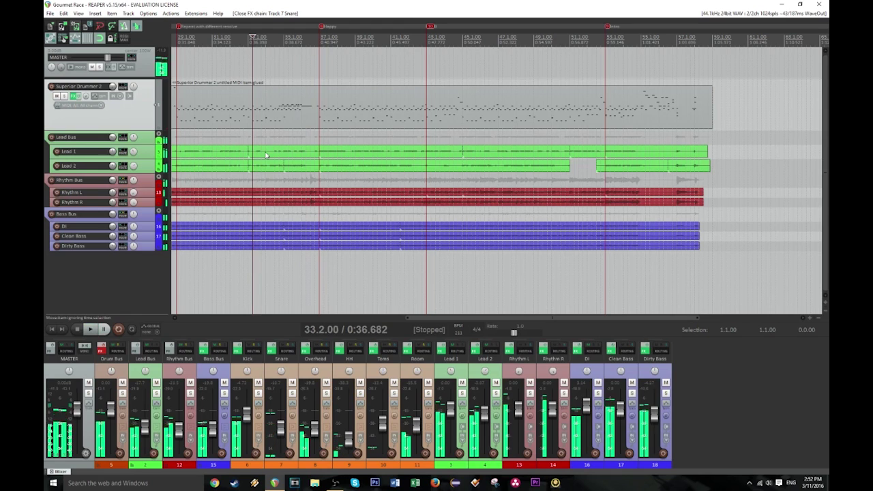
- Play the song from the start with the Drum Bus soloed and open the Snare track's Pro-C compressor
key(Home)
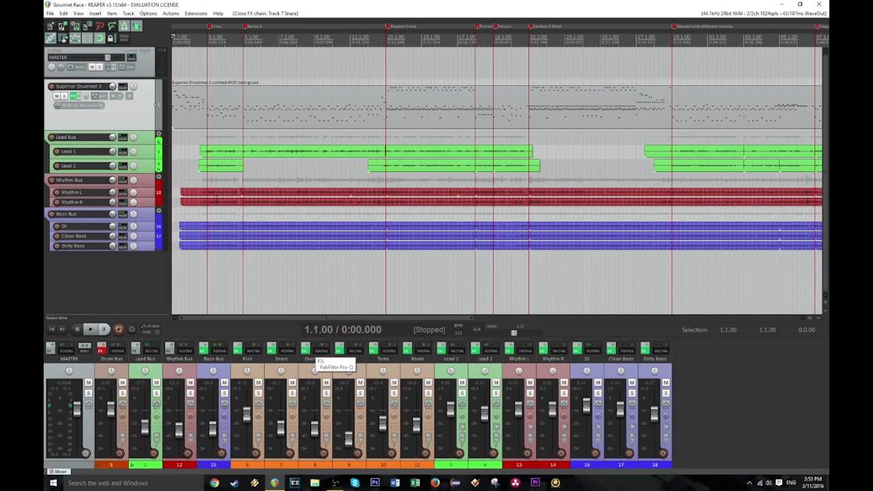
key(space)
click(122, 394)
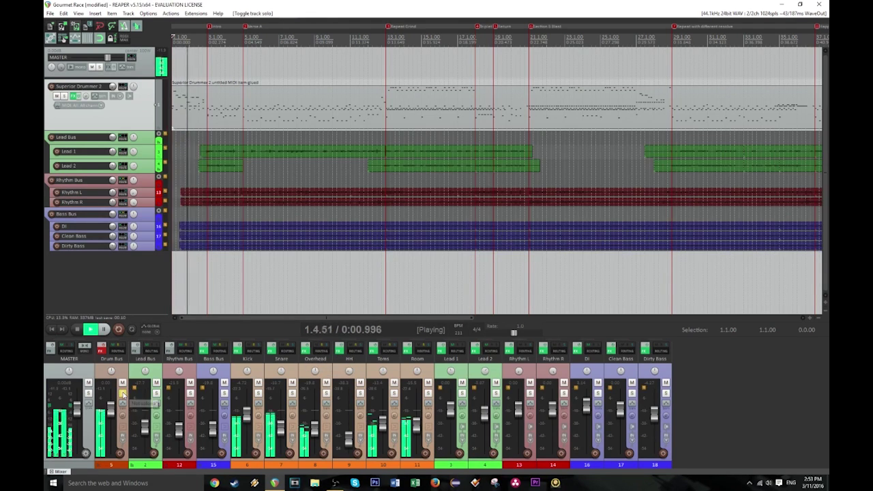
right_click(273, 352)
click(297, 391)
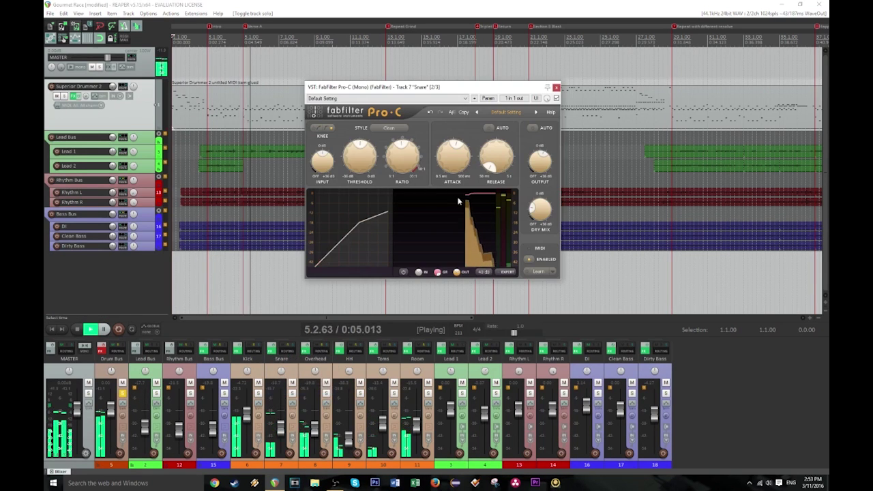
- Adjust the output level and dry mix of the Snare's Pro-C, then unsolo the Drum Bus, close the compressor and stop playback
drag(532, 171, 533, 168)
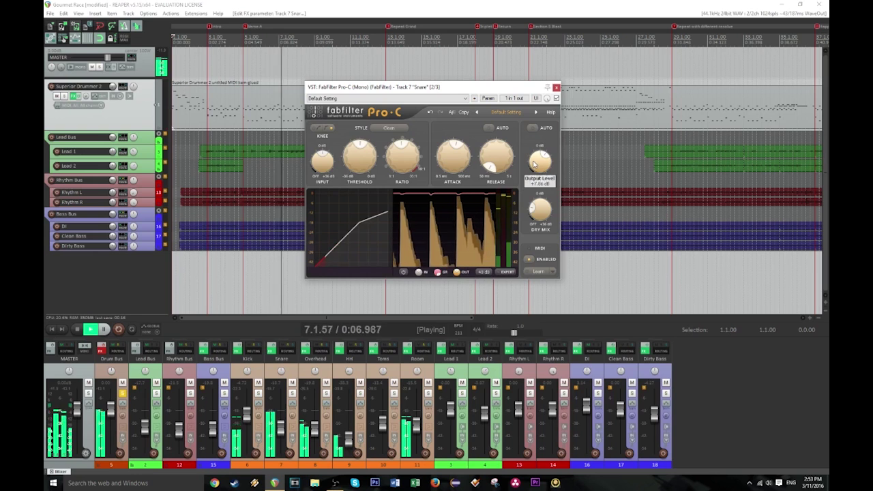
drag(534, 215, 534, 209)
double_click(534, 209)
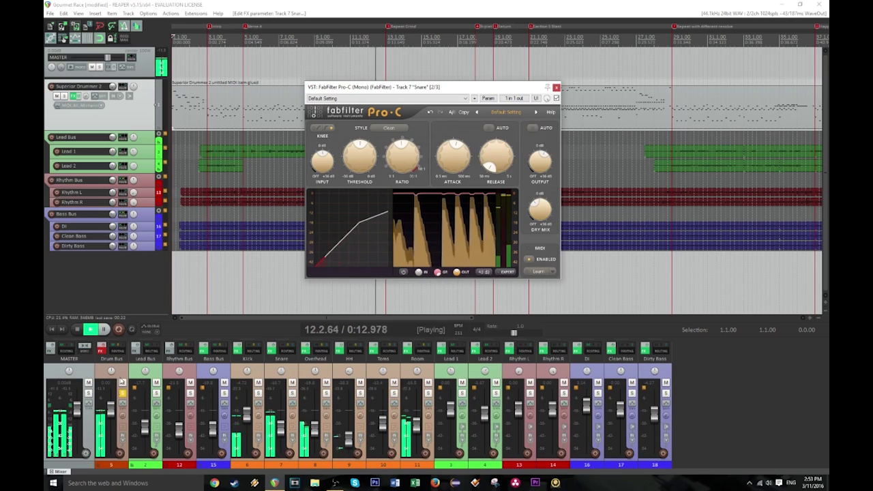
click(123, 399)
click(556, 87)
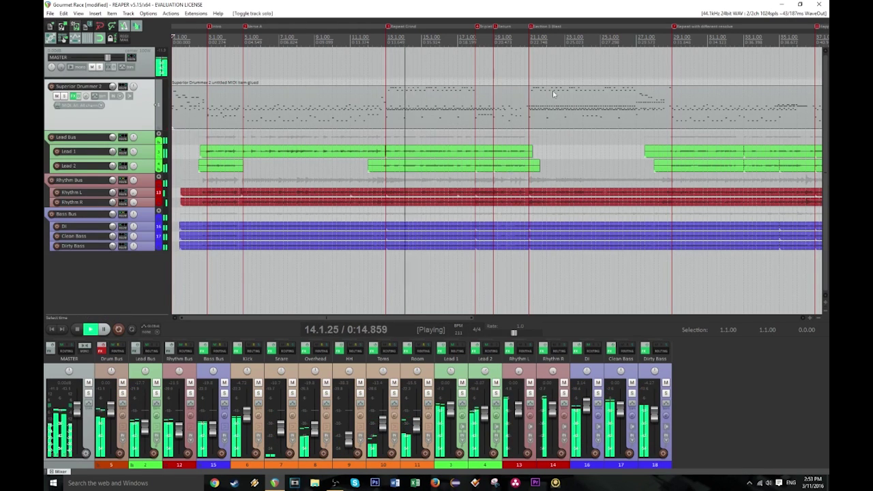
key(space)
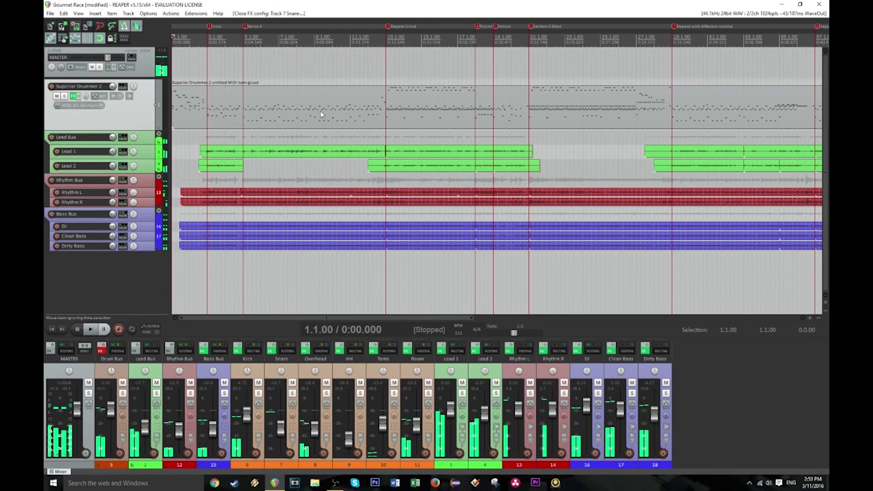
- Solo and play the Overhead track while examining the low cut and dips in its Pro-Q EQ, then pause playback
click(105, 291)
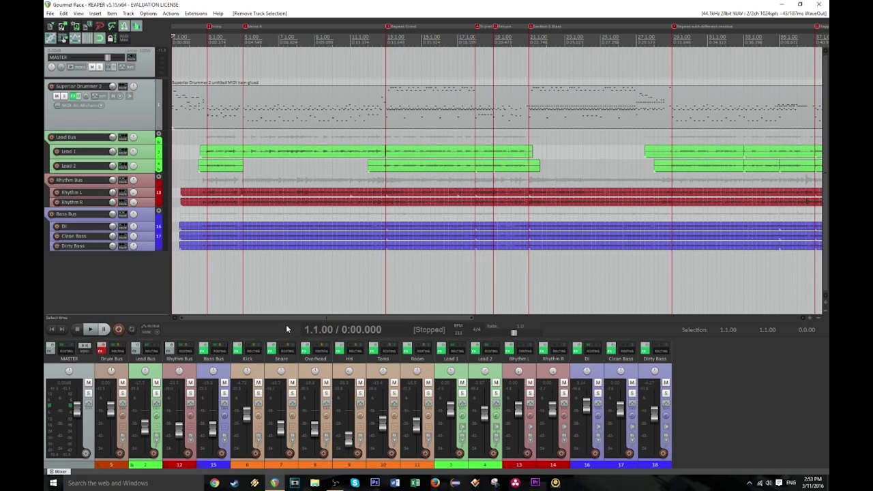
click(326, 395)
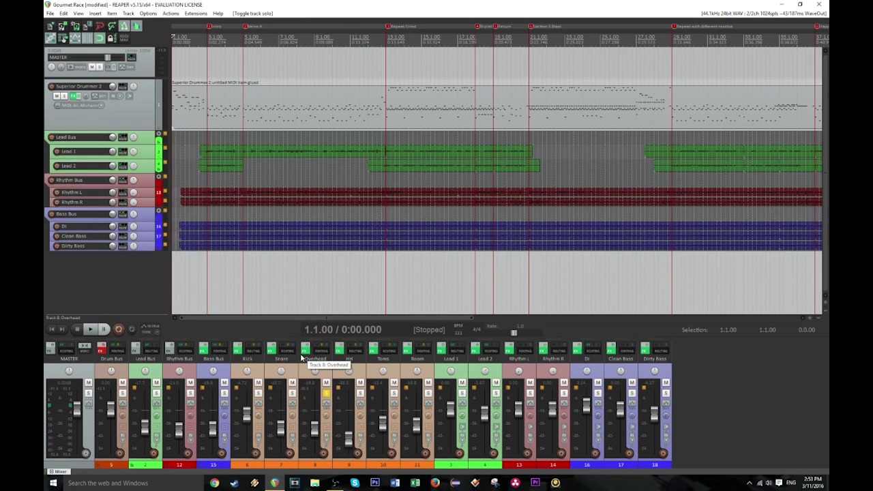
key(space)
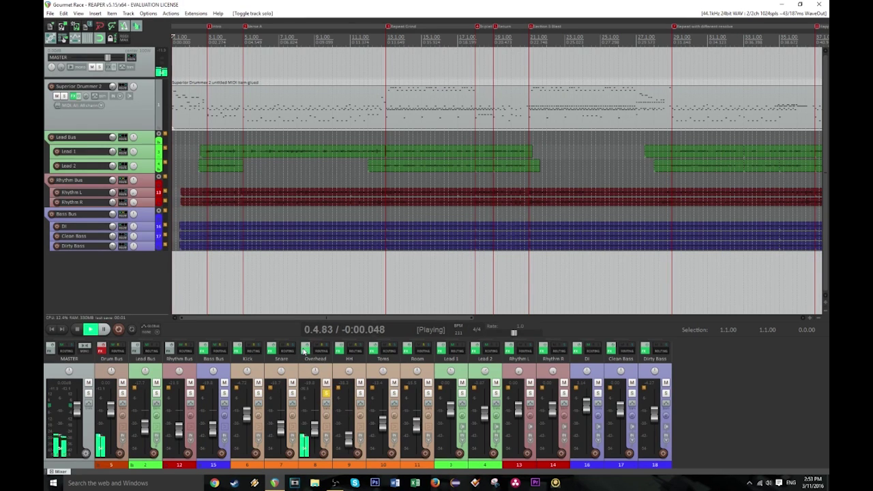
click(305, 350)
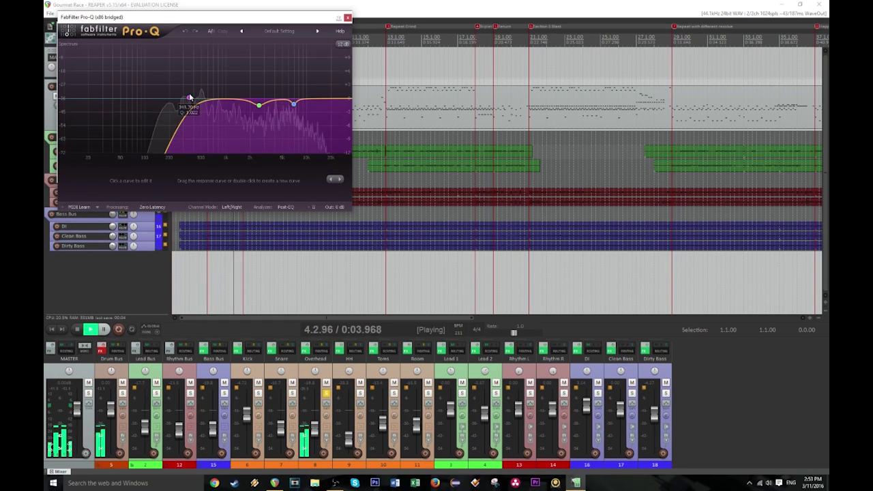
click(460, 9)
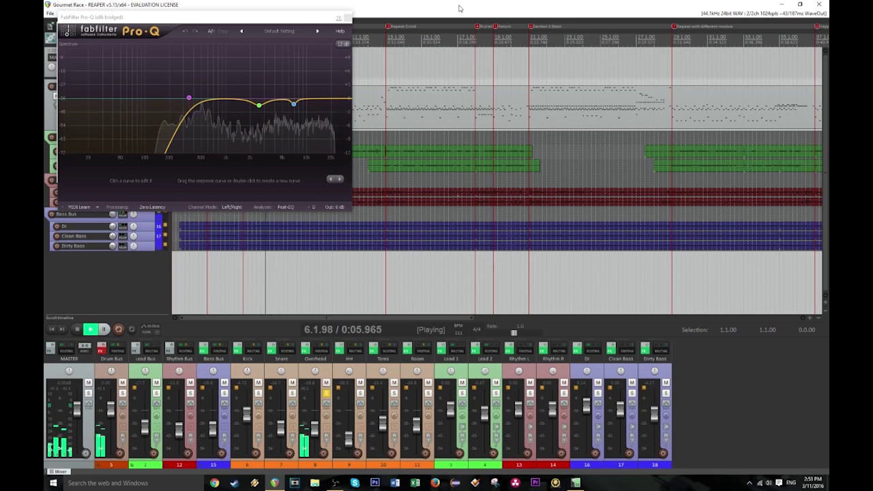
click(104, 329)
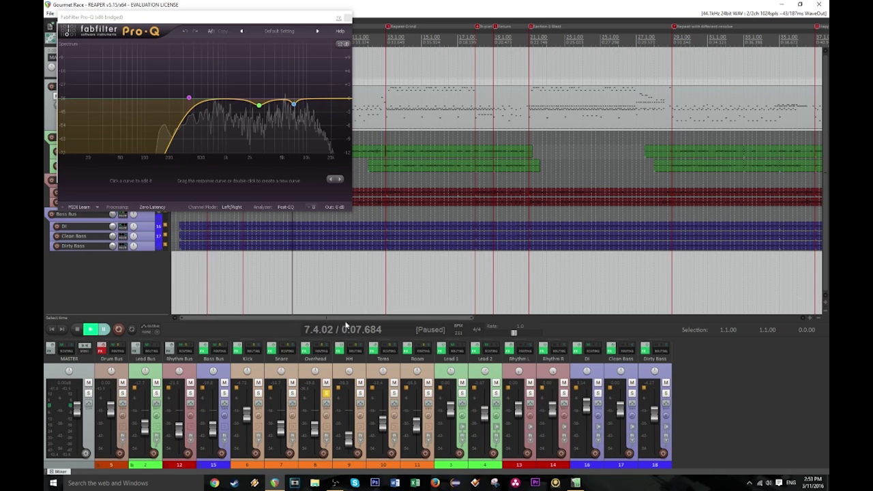
mouse_move(423, 354)
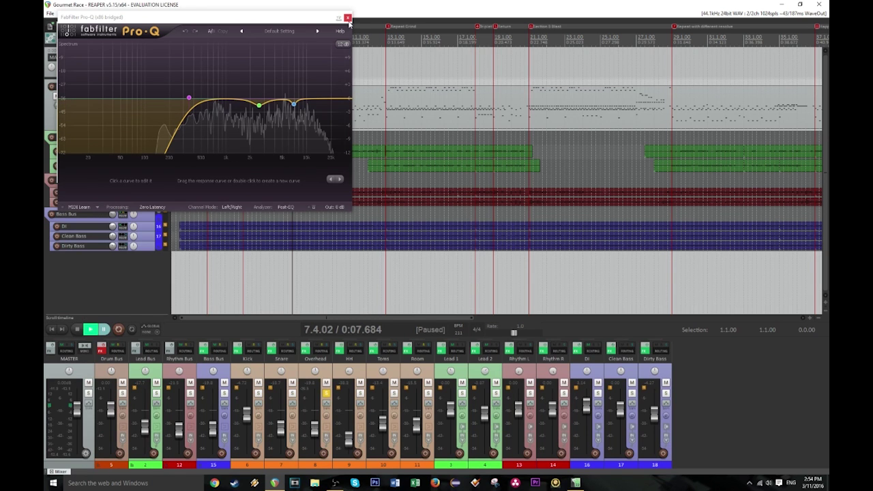
key(alt+Tab)
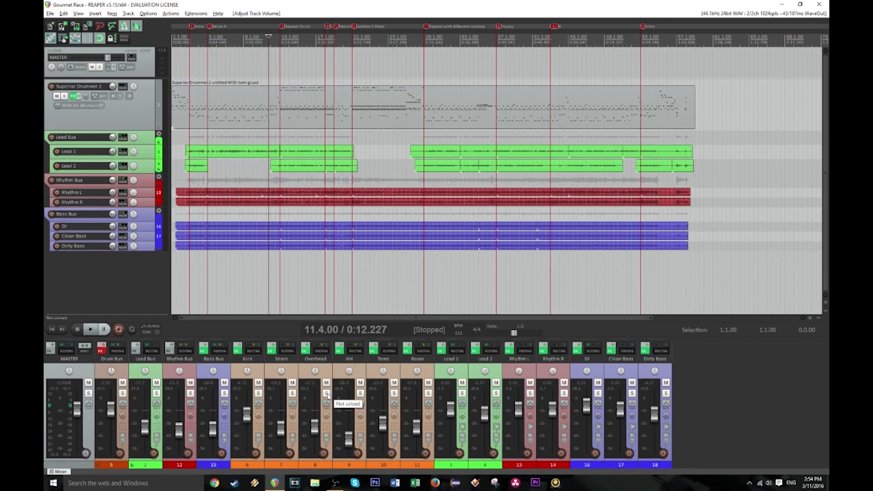
- Solo and play the HH track from bar 8.2 while examining its Pro-C compression, then close the effects window and unsolo the track
scroll(333, 114, up, 2)
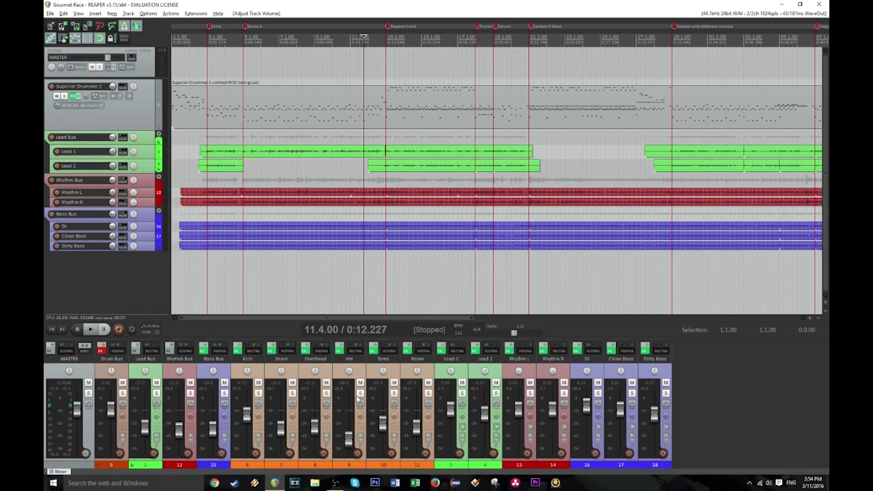
click(337, 351)
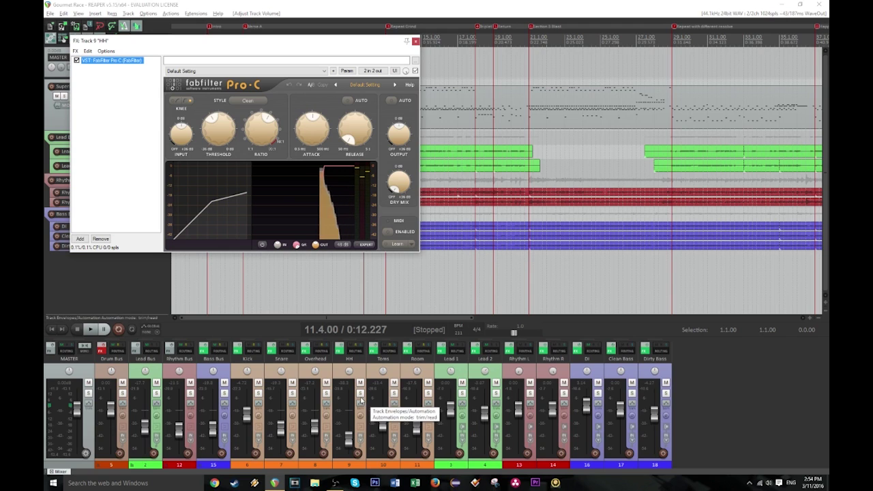
click(360, 393)
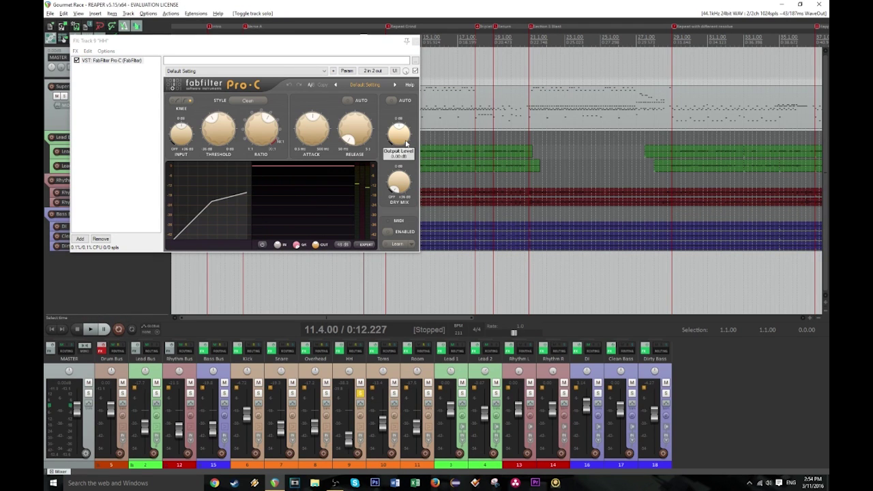
drag(334, 38, 350, 118)
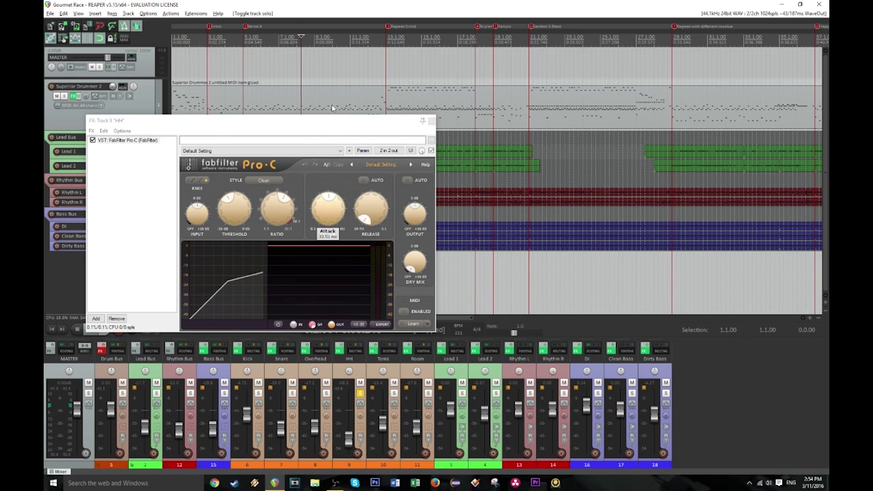
key(space)
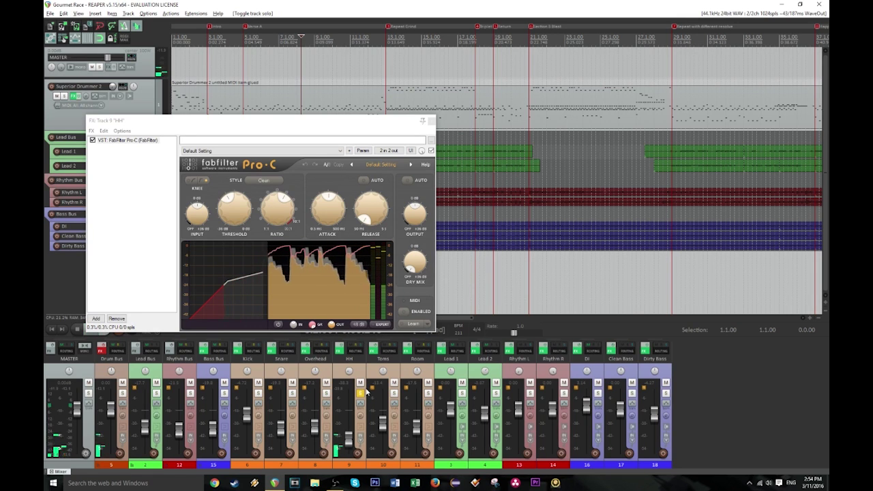
key(space)
click(430, 122)
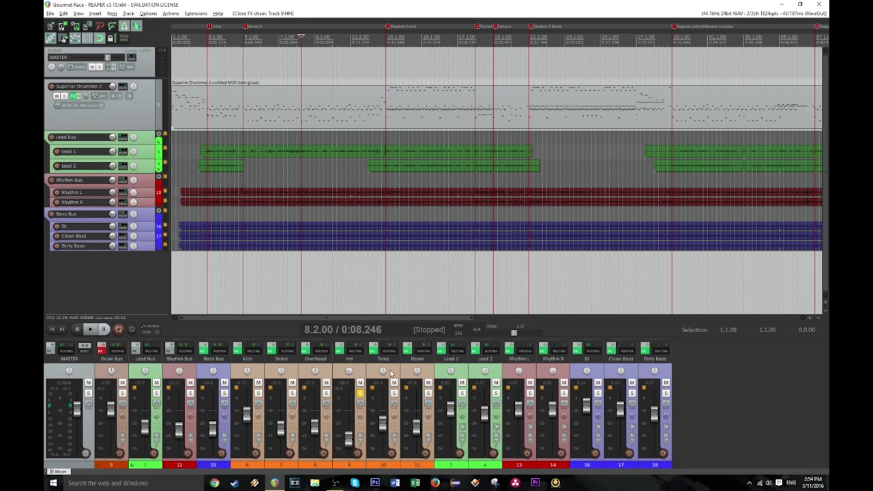
click(361, 393)
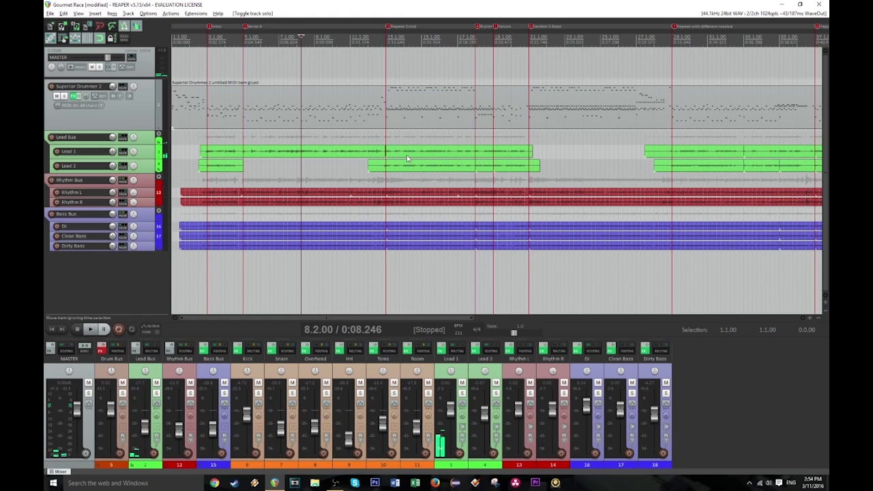
- Raise the HH track's volume to -27.2 dB while the full mix plays from bar 8.2, then stop playback
key(space)
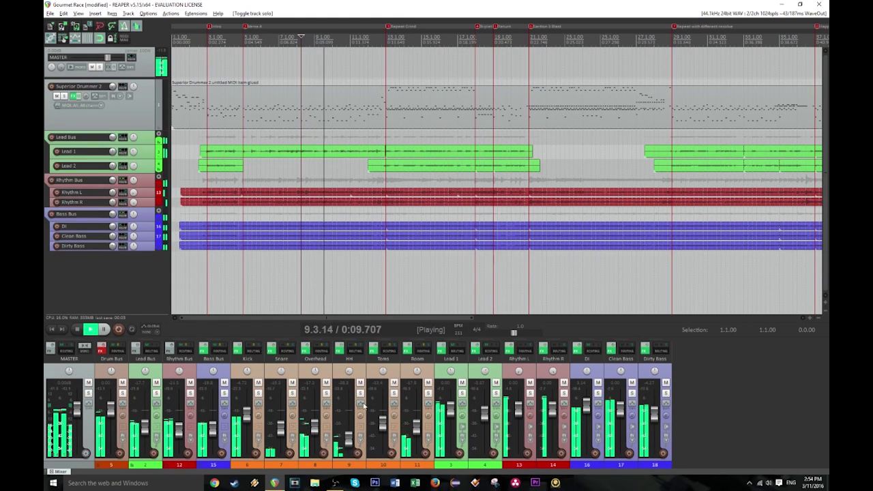
mouse_move(348, 444)
mouse_down()
mouse_move(348, 414)
mouse_move(347, 440)
mouse_up()
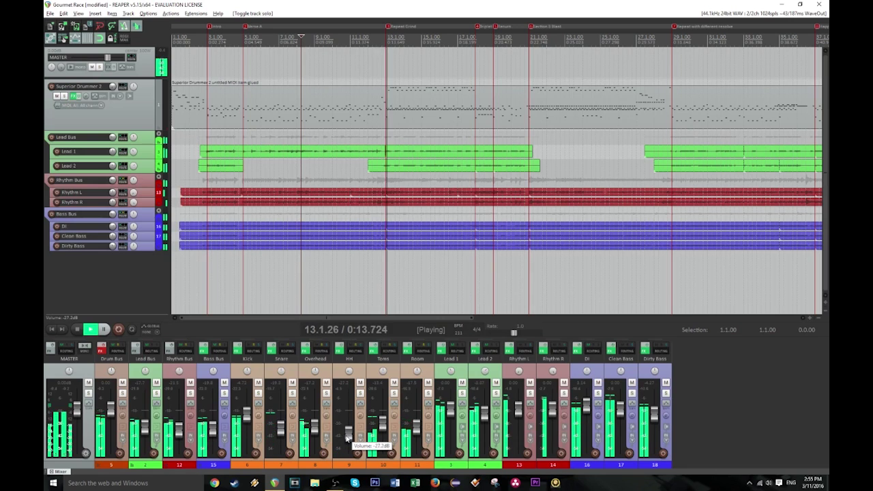
key(space)
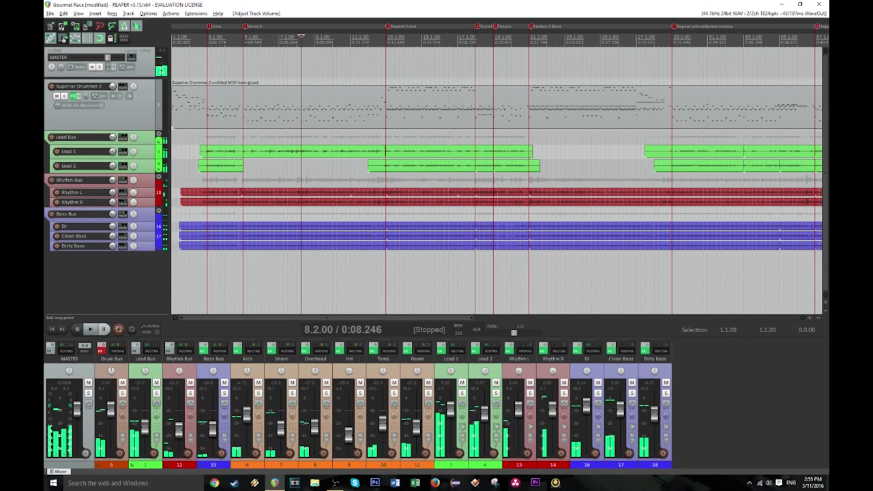
- Lower the HH volume and adjust its pan while the soloed Drum Bus plays from bar 5, then stop and unsolo
click(243, 36)
key(space)
click(122, 393)
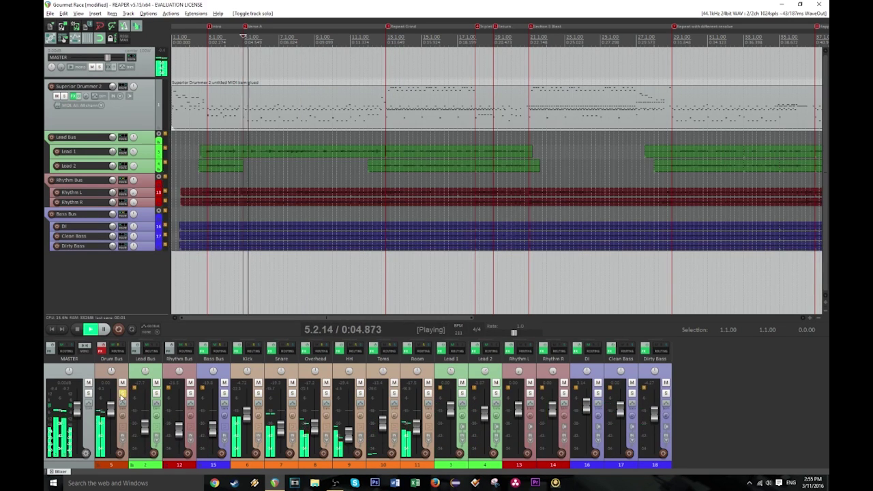
drag(350, 438, 350, 444)
drag(349, 371, 350, 374)
key(space)
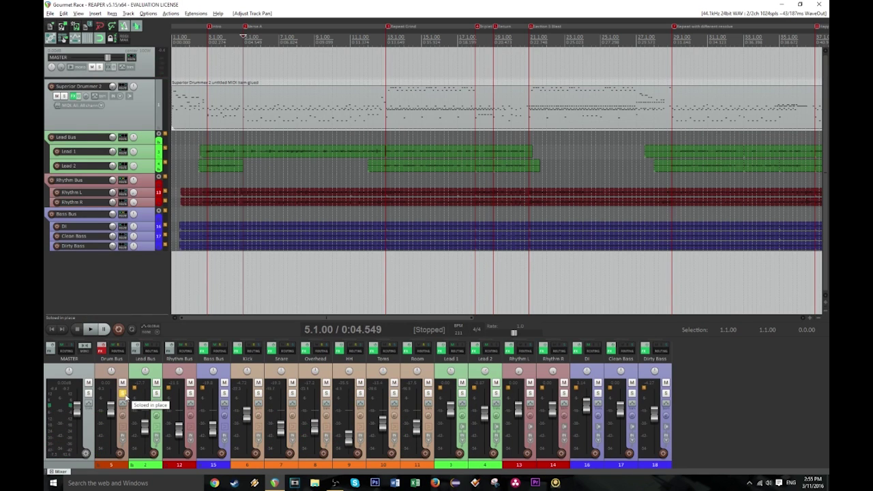
click(123, 394)
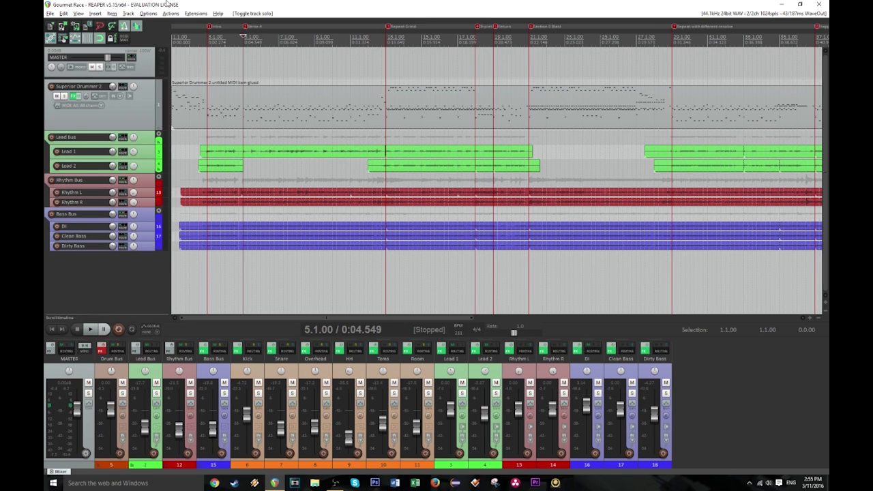
- Open the Toms track's Pro-Q EQ and examine its low-cut band and the narrow cut at 333.78 Hz
right_click(374, 355)
click(392, 378)
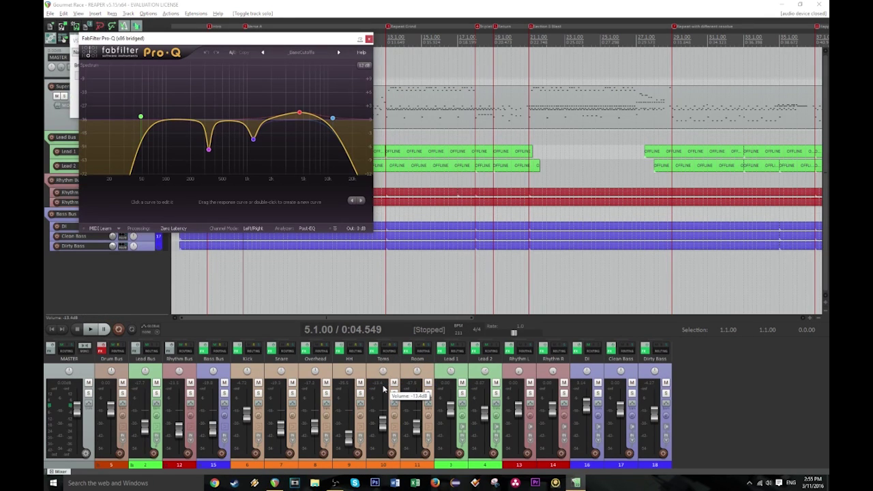
click(142, 117)
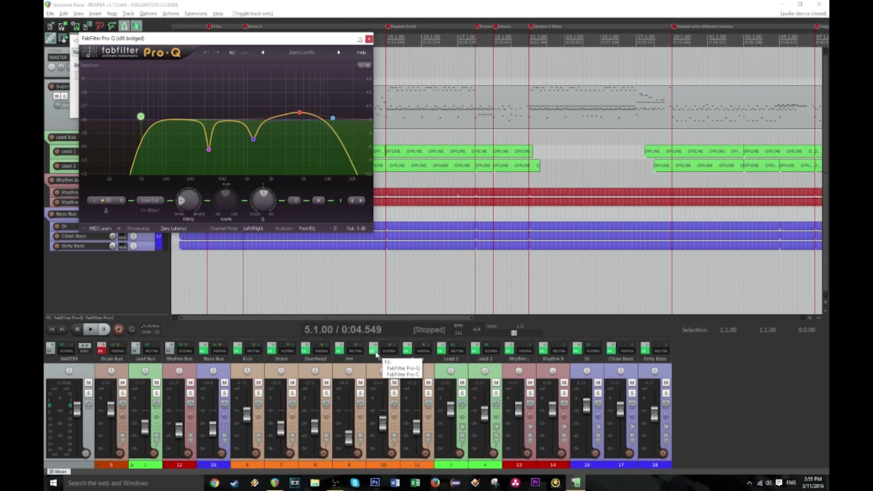
click(208, 149)
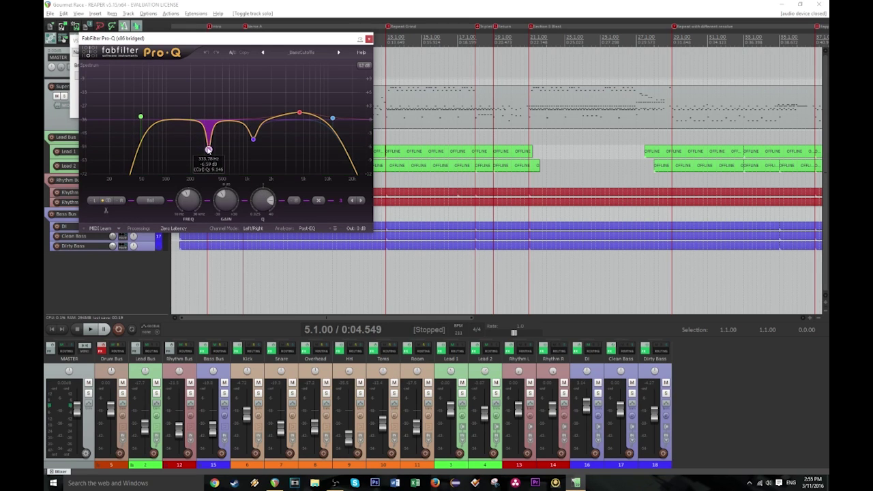
- Listen to the soloed Toms from the song's start, then unsolo them and replay the full mix from the start
click(395, 394)
scroll(470, 170, down, 2)
click(50, 330)
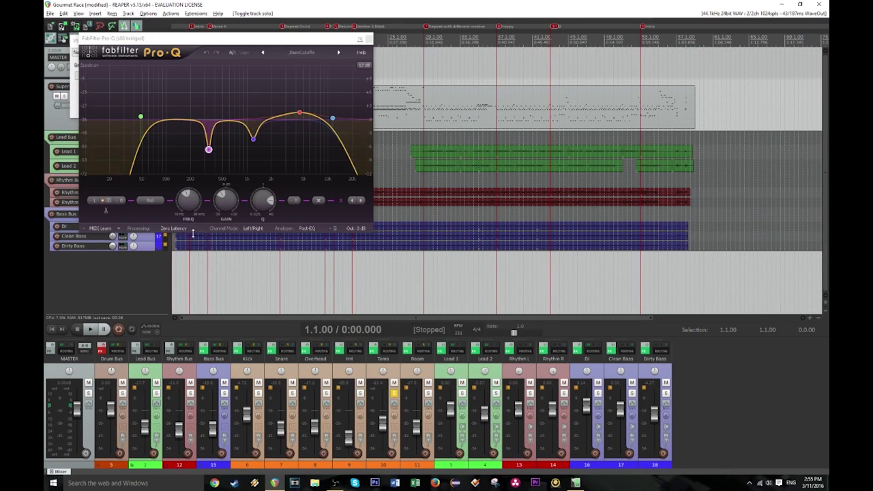
key(space)
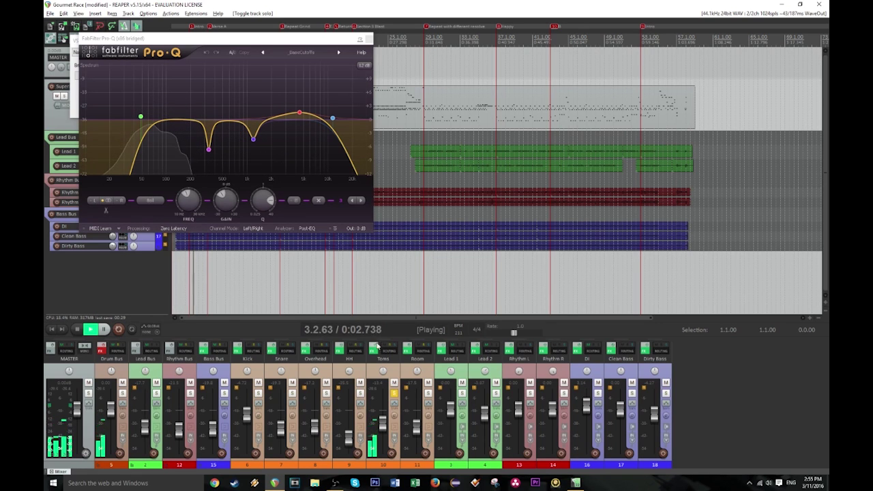
click(395, 394)
key(space)
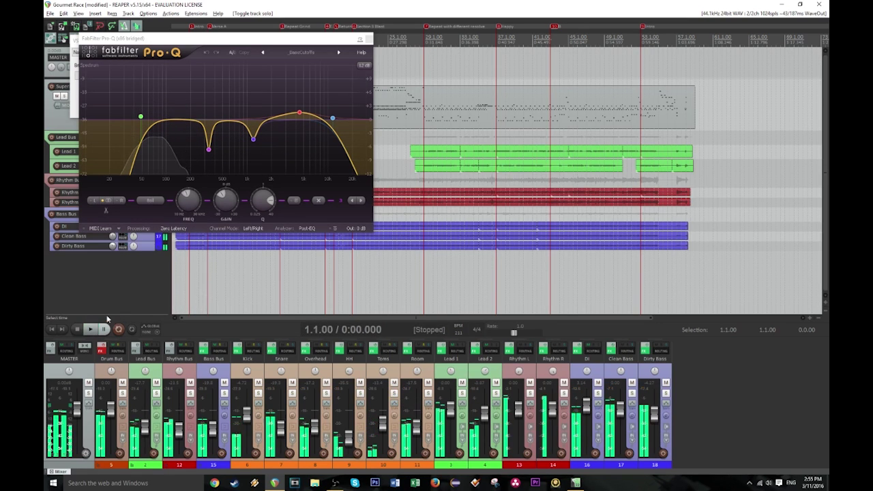
key(space)
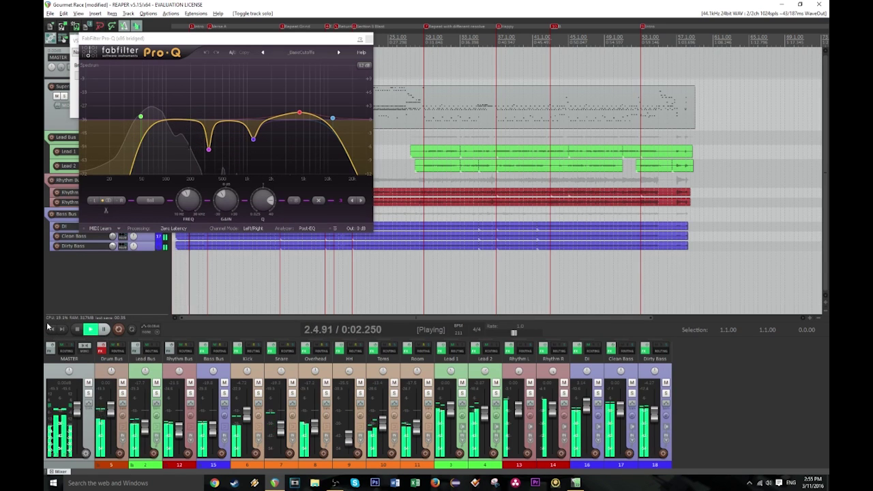
- Stop playback and close the Toms track's Pro-Q EQ
key(space)
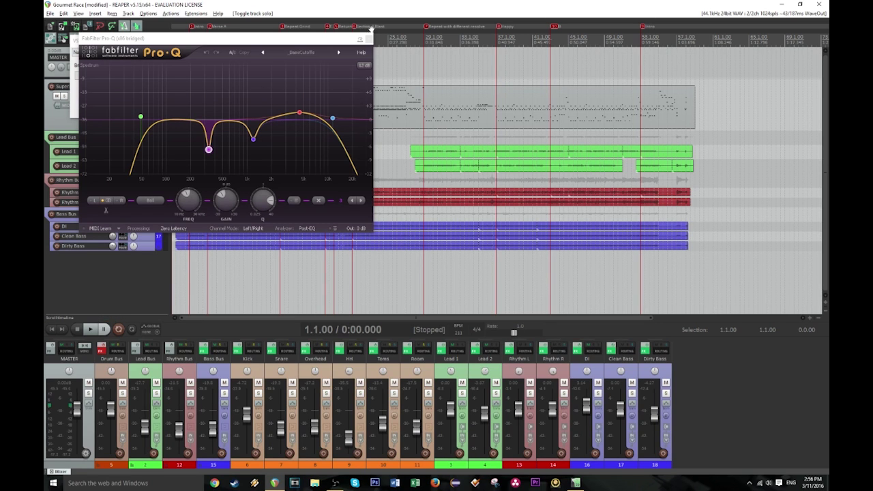
click(369, 40)
click(181, 41)
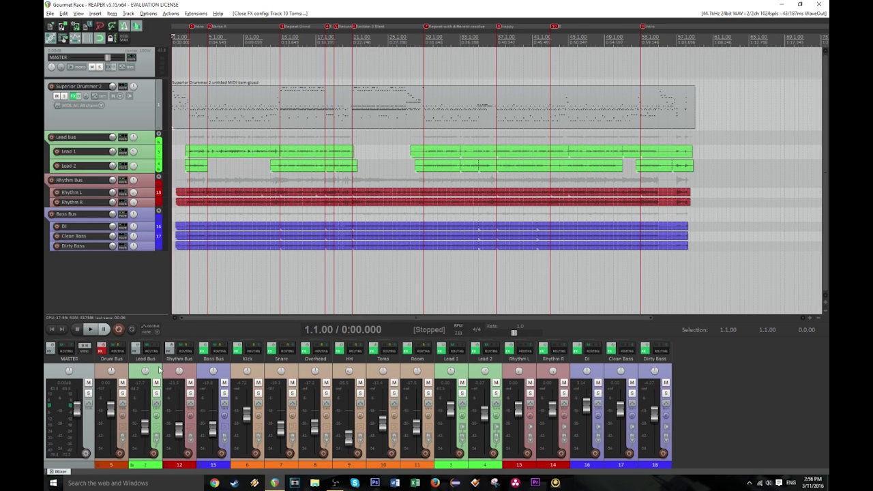
- Solo the Drum Bus and listen to it from the song's start, then stop playback
click(123, 394)
key(space)
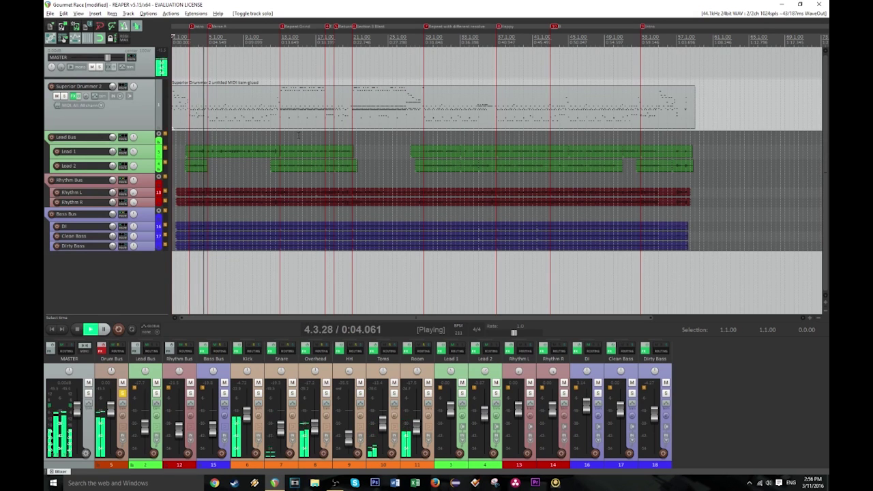
key(space)
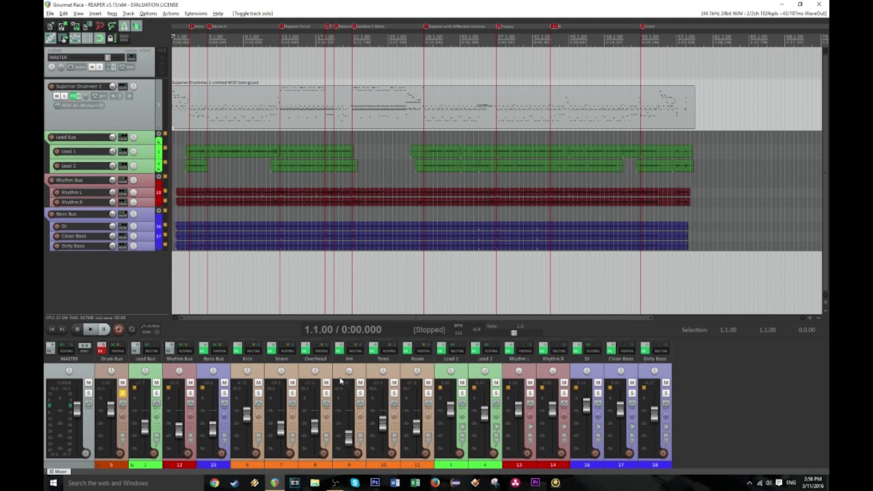
- Open the Room track's Pro-C compressor and examine its attack and release while the soloed Drum Bus plays from bar 21, then stop
click(333, 485)
click(333, 485)
right_click(408, 350)
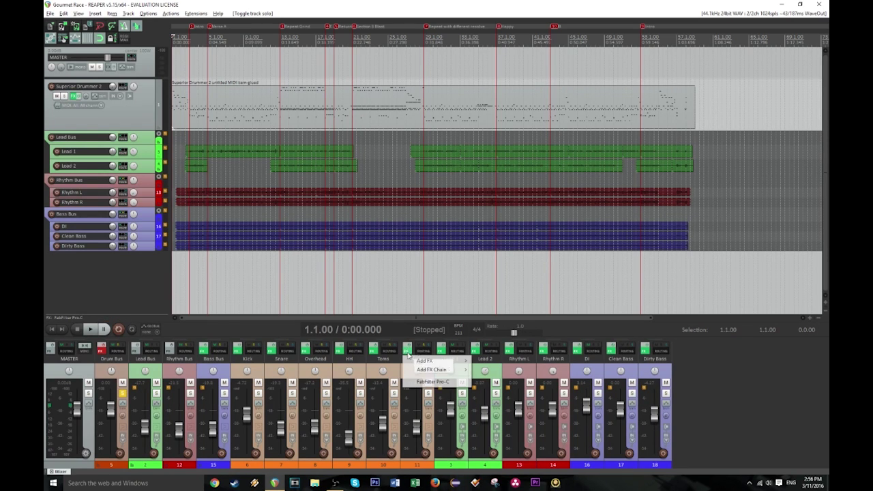
click(448, 383)
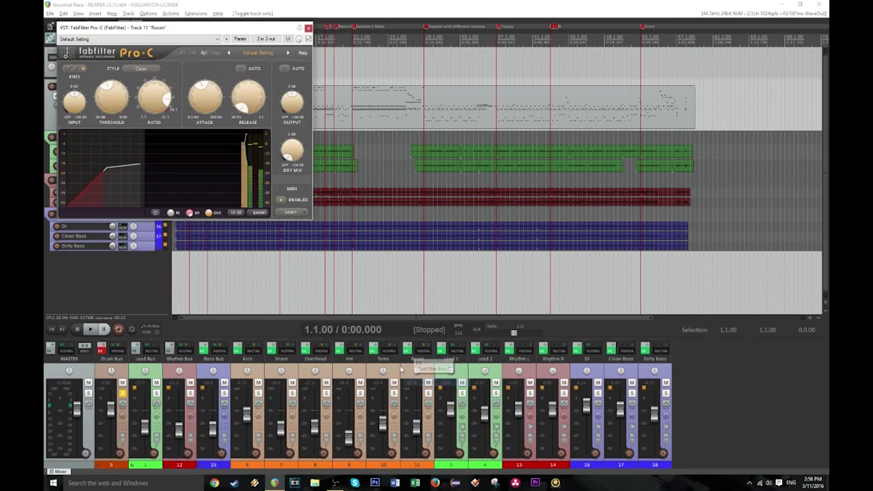
click(352, 39)
mouse_move(153, 106)
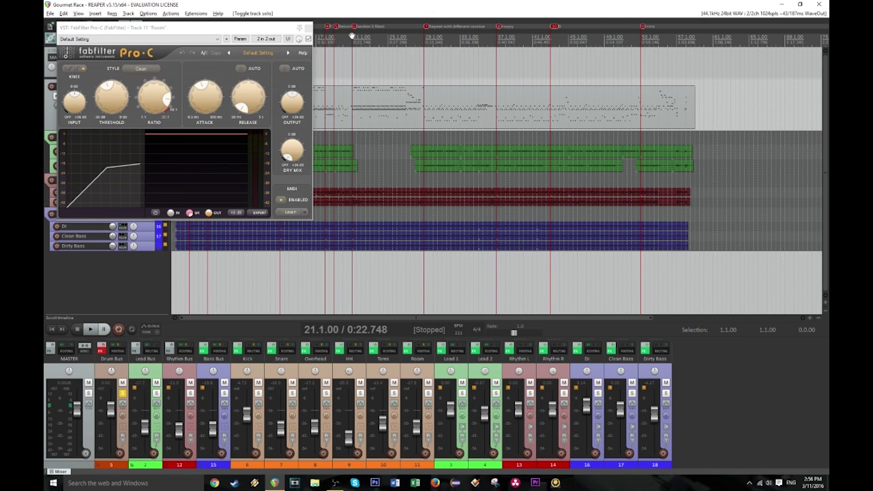
key(space)
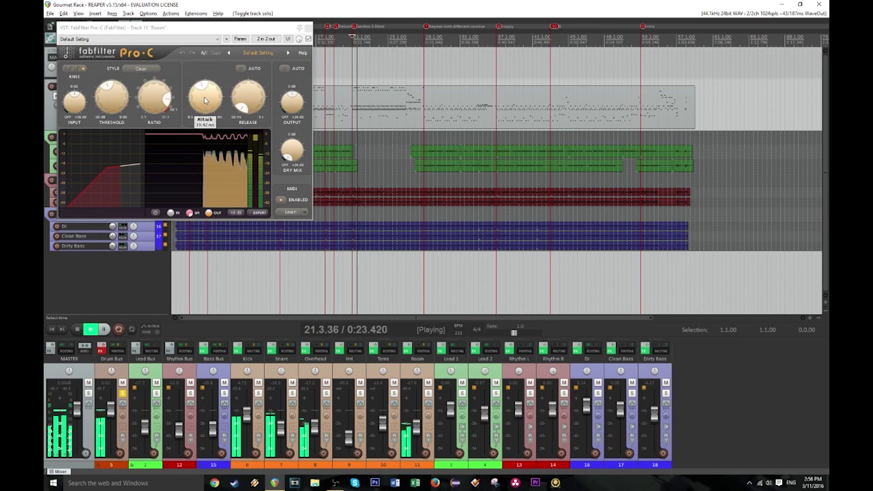
mouse_move(202, 95)
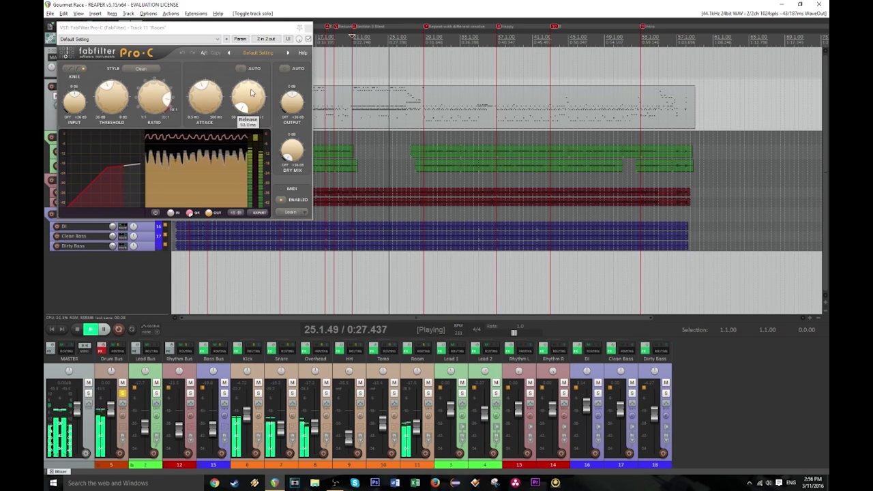
key(space)
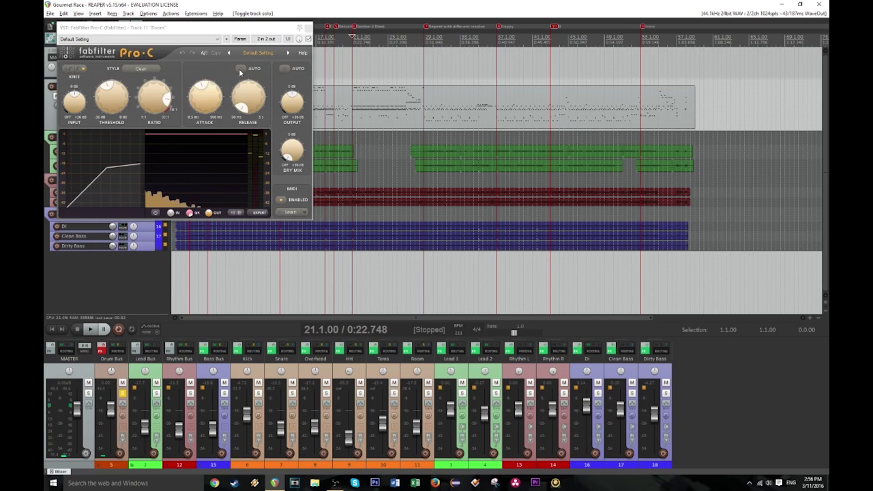
mouse_move(251, 104)
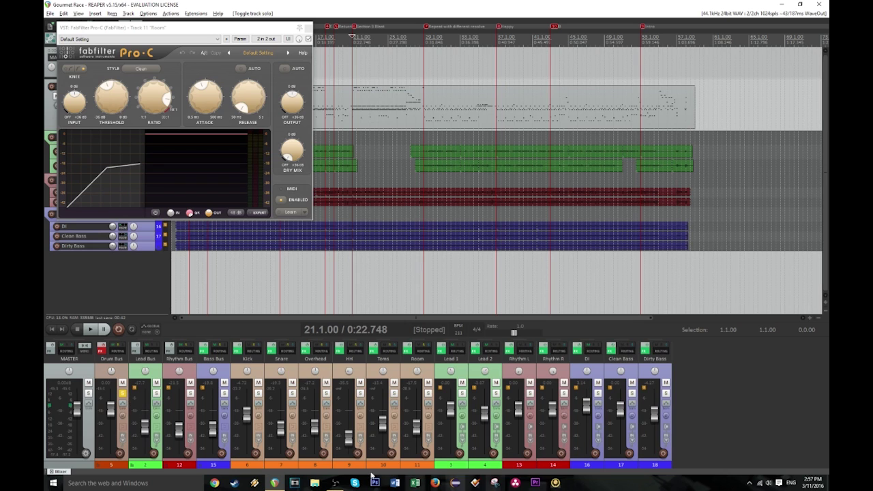
- Unsolo the Drum Bus, play the full mix from around bar 25 and close the Room compressor
click(122, 397)
click(394, 35)
key(space)
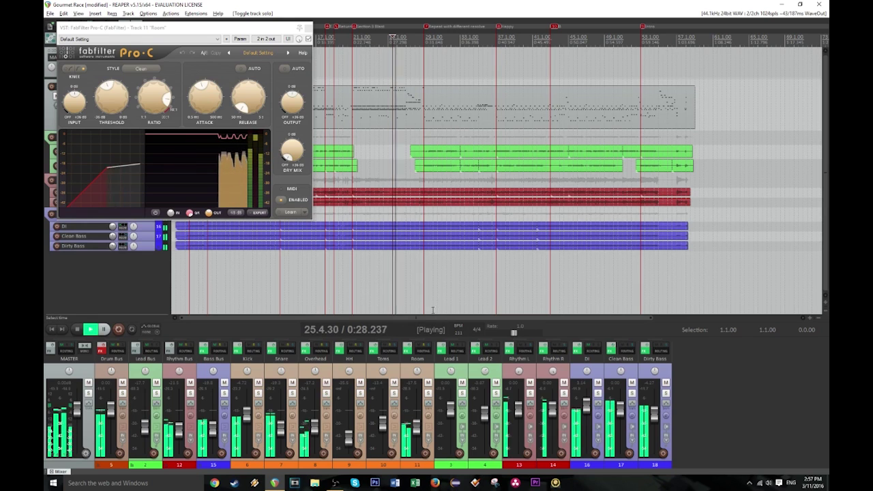
click(308, 28)
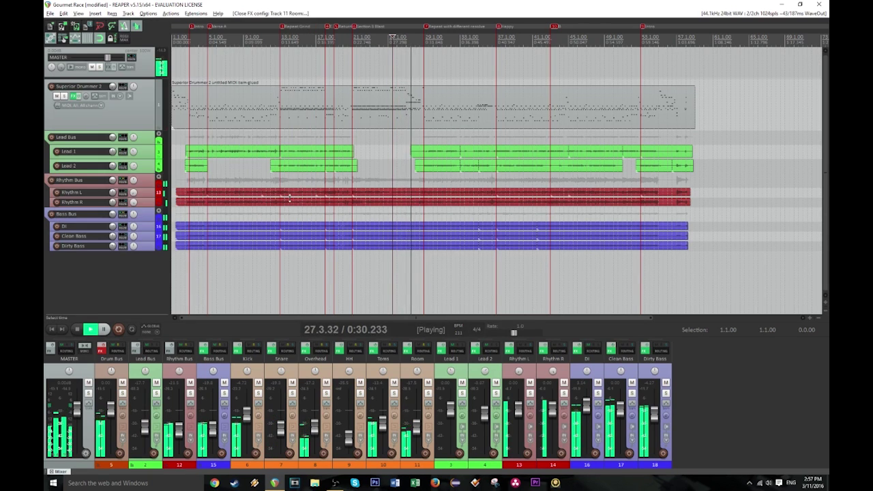
- Enable the Drum Bus effects and slightly lower the HH volume during playback, then stop and return to the song's start
click(102, 350)
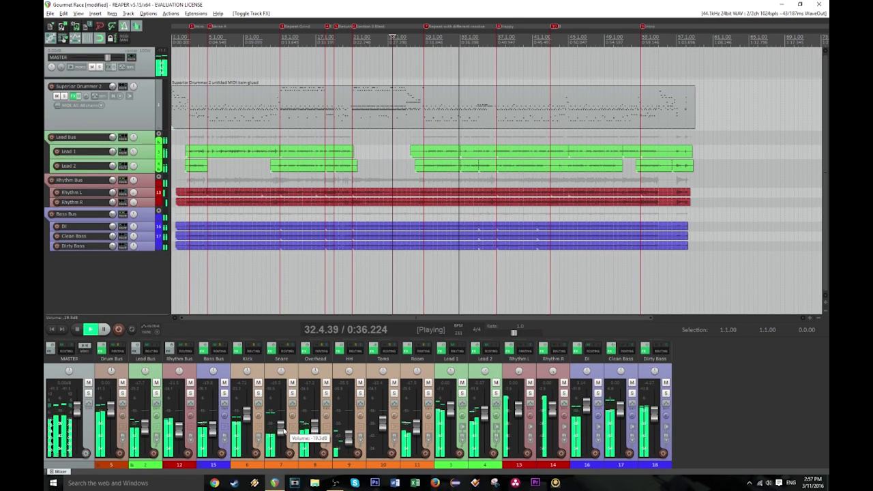
drag(348, 440, 350, 443)
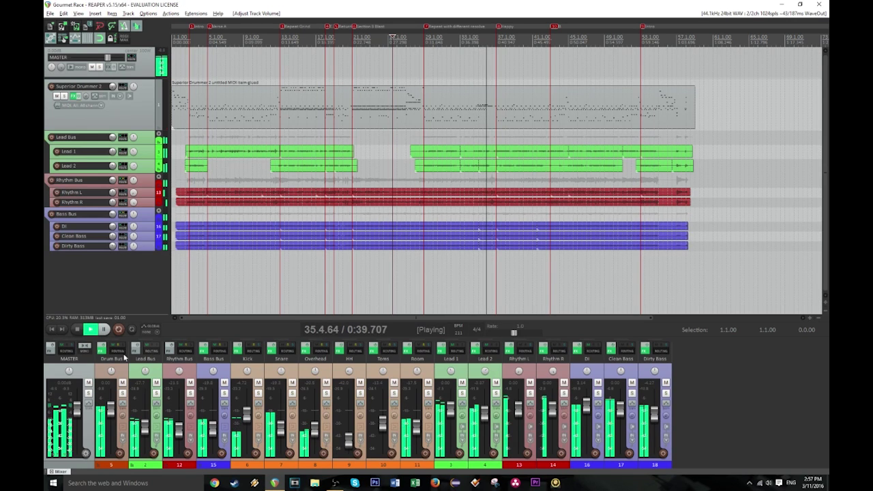
click(76, 331)
key(Home)
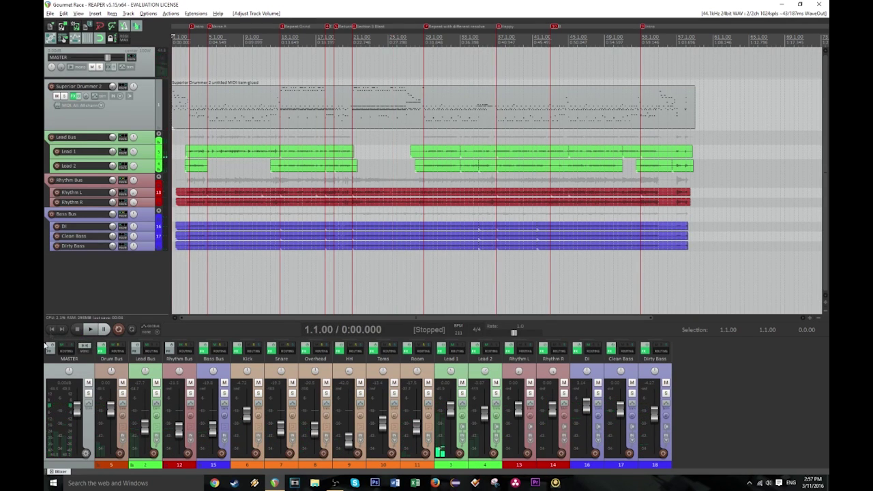
- Open the Drum Bus effects chain and examine the Pro-Q EQ's cutoffs and narrow cuts, then close both
click(100, 350)
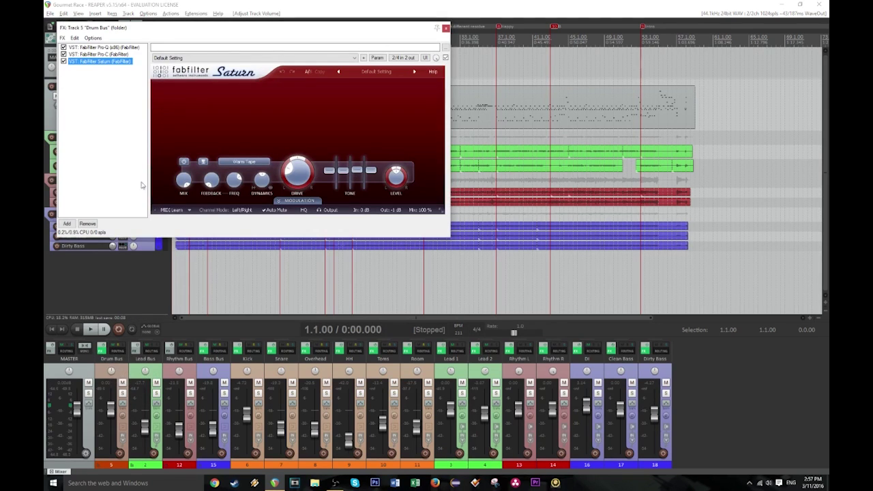
click(107, 47)
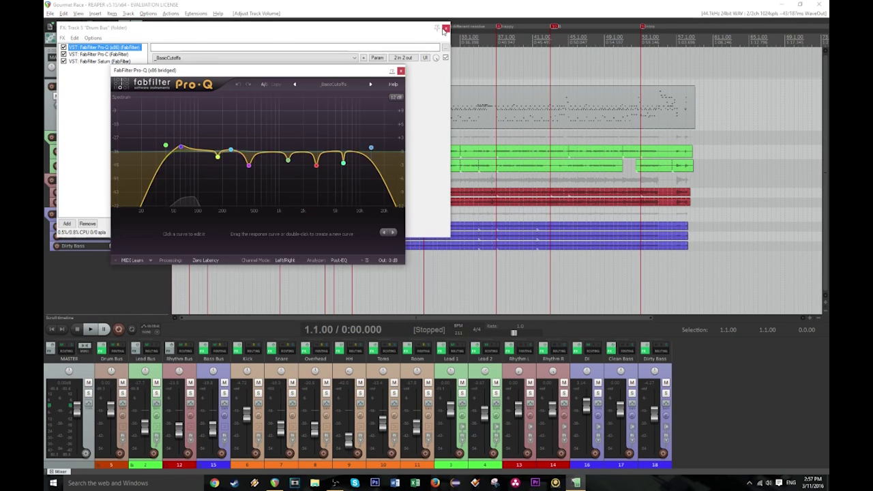
click(445, 28)
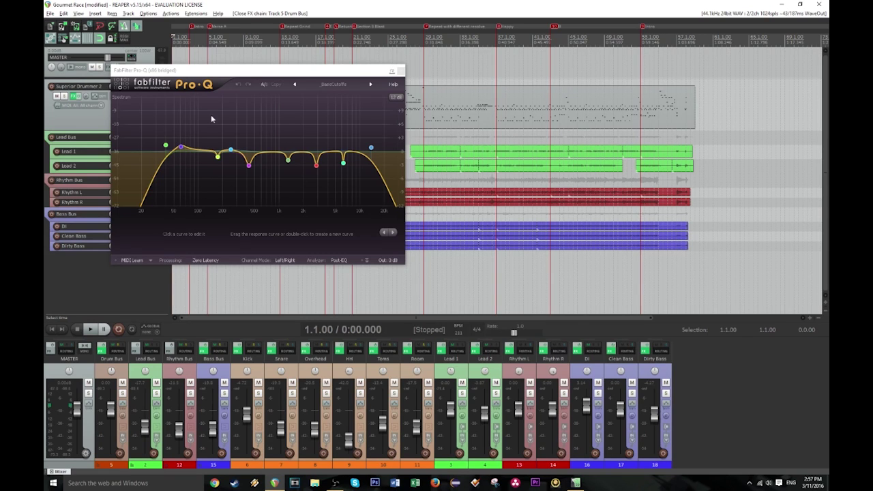
mouse_move(165, 145)
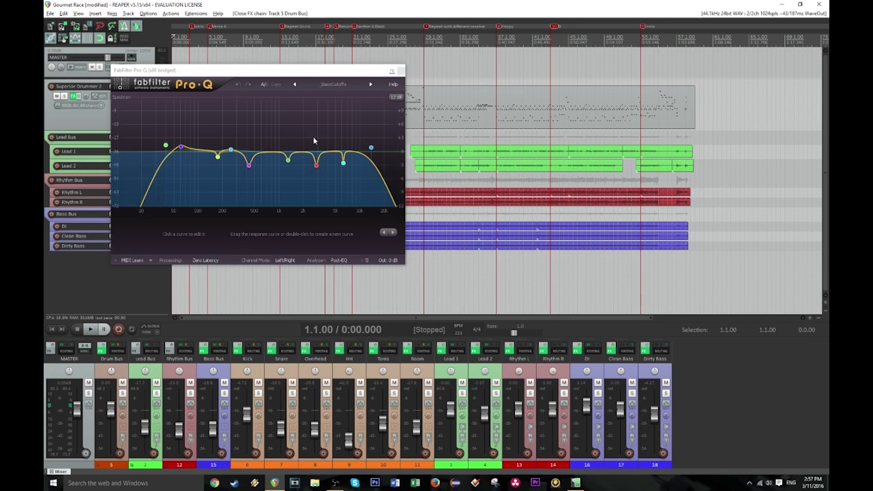
click(401, 71)
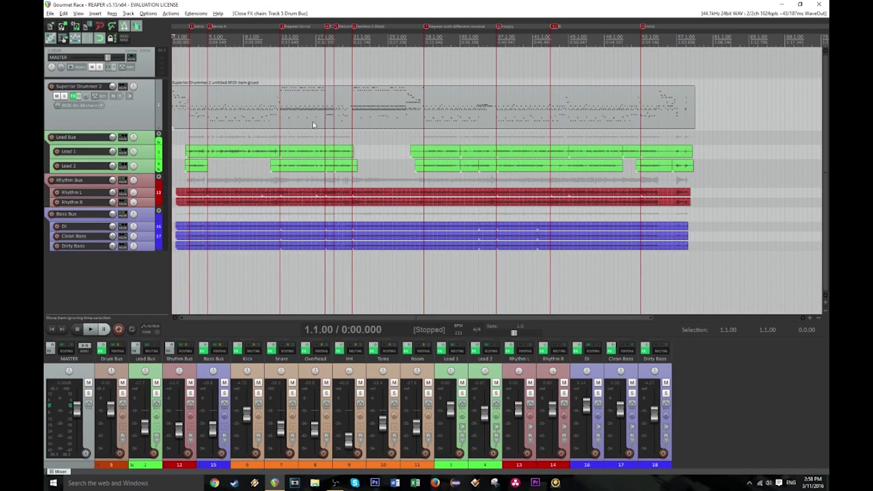
- Lower the Snare track's volume to -21.7 dB while the full mix plays from the start, then stop playback
key(space)
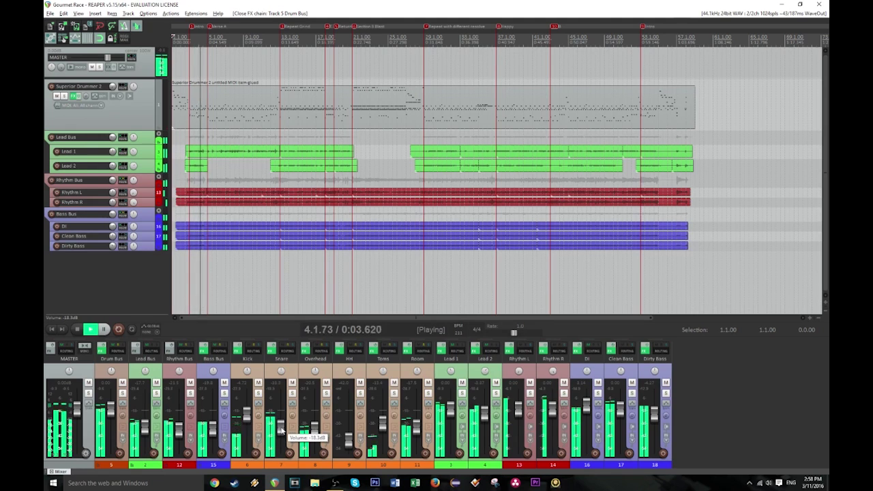
drag(279, 428, 281, 433)
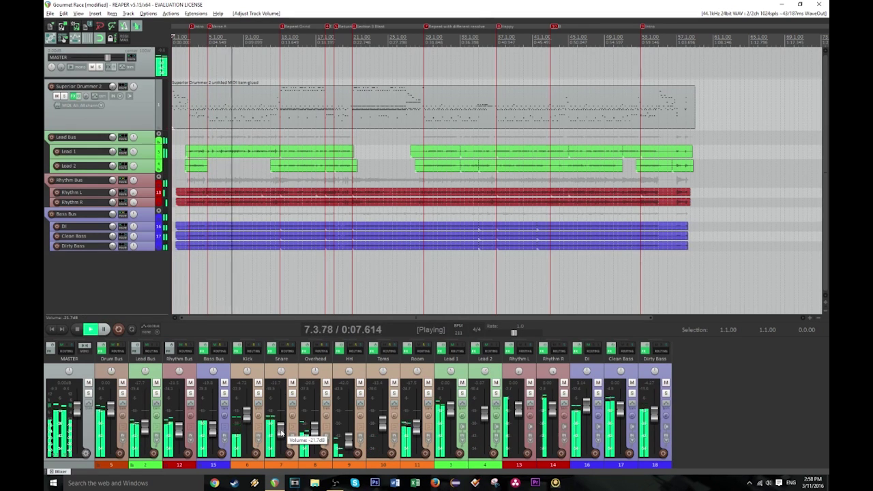
key(space)
- Open the Drum Bus's Pro-C compressor and lower its threshold while the mix plays from bar 20.3, then stop
right_click(98, 352)
click(134, 392)
click(134, 392)
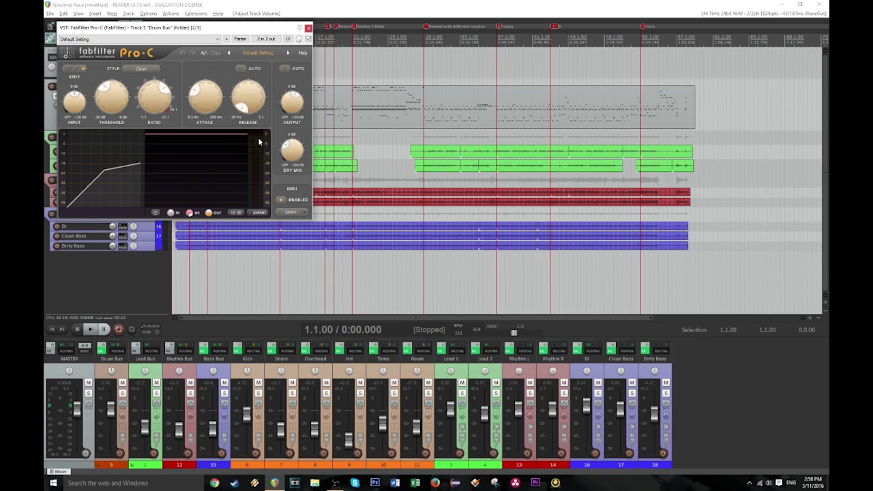
drag(338, 34, 348, 34)
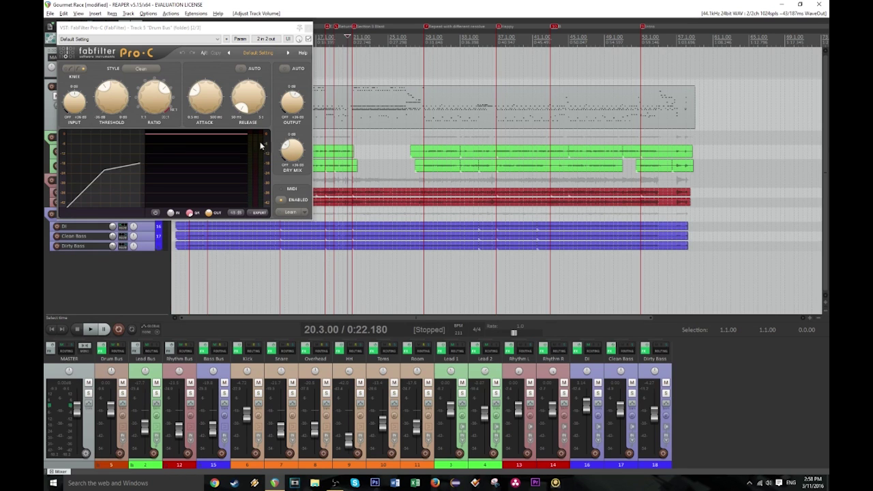
key(space)
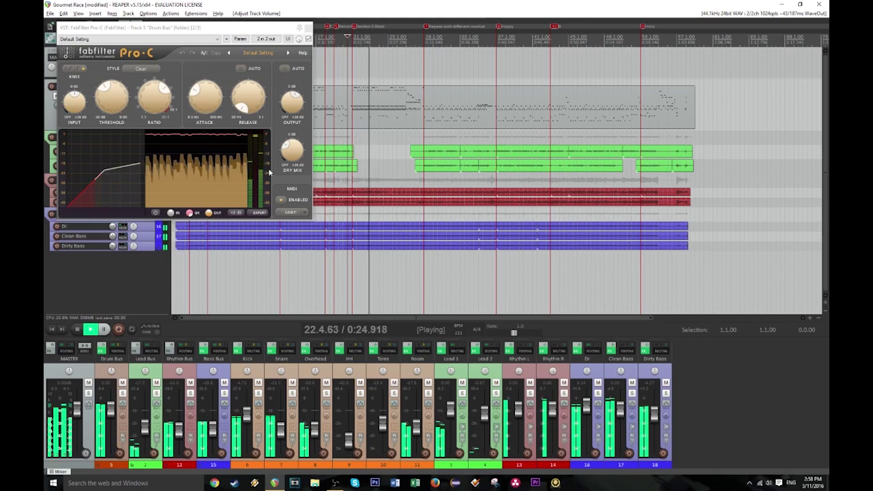
drag(103, 99, 101, 60)
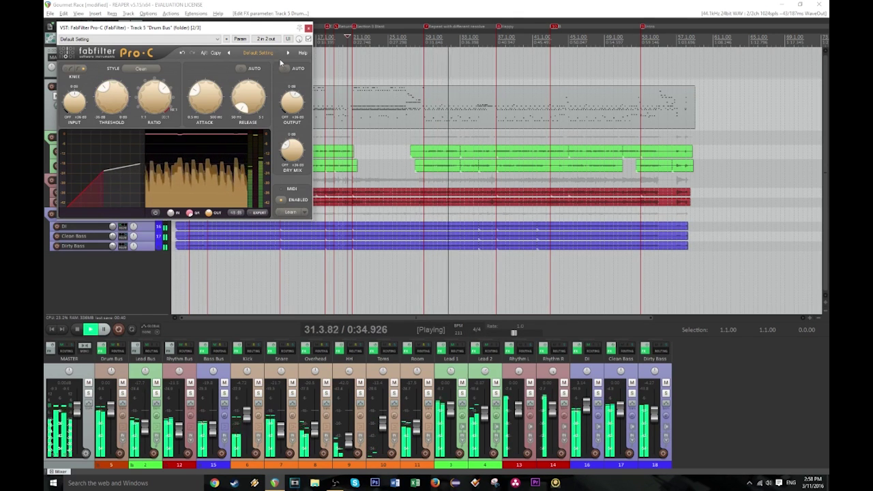
key(space)
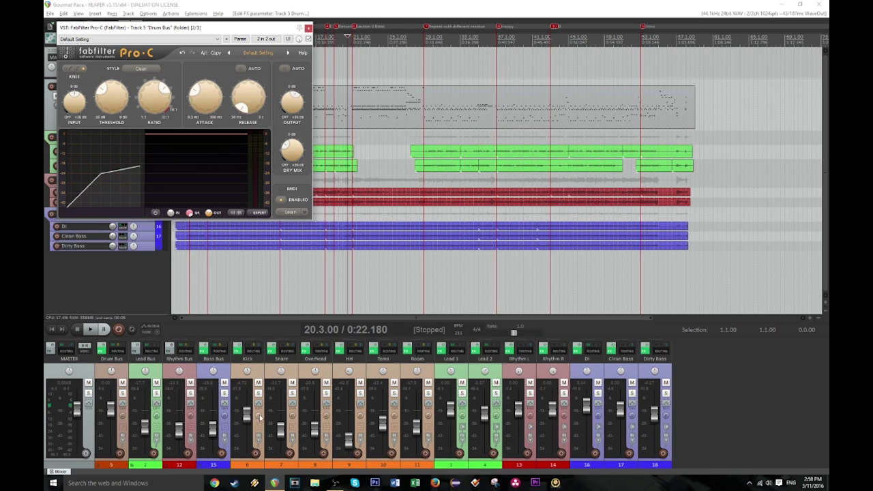
- Slightly lower the Kick volume, then inspect the Drum Bus compressor's dry and output levels and lower its threshold further
drag(249, 416, 246, 417)
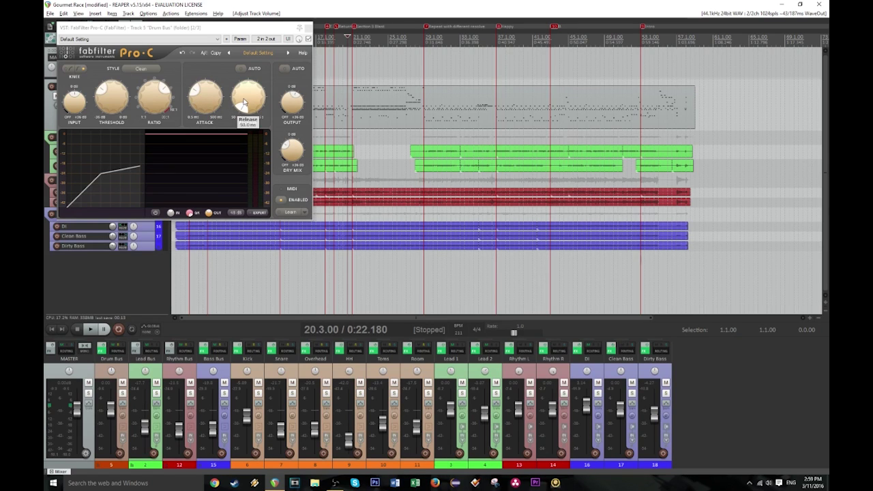
mouse_move(310, 161)
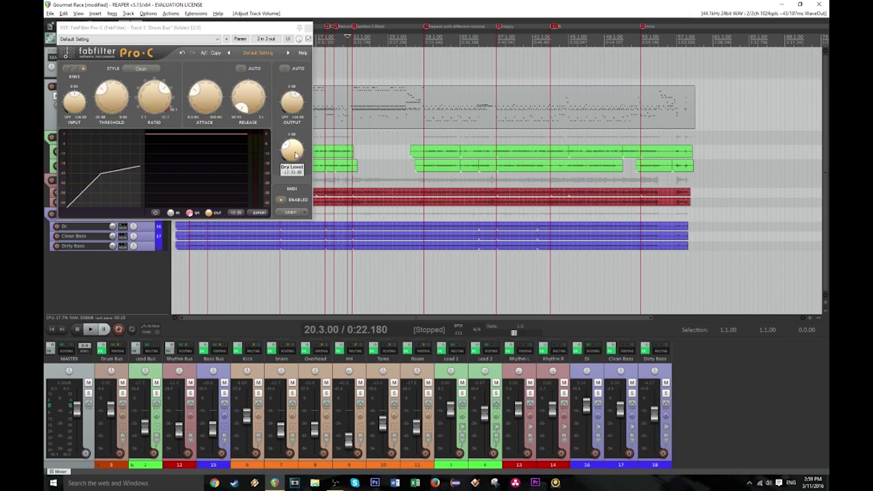
mouse_move(295, 102)
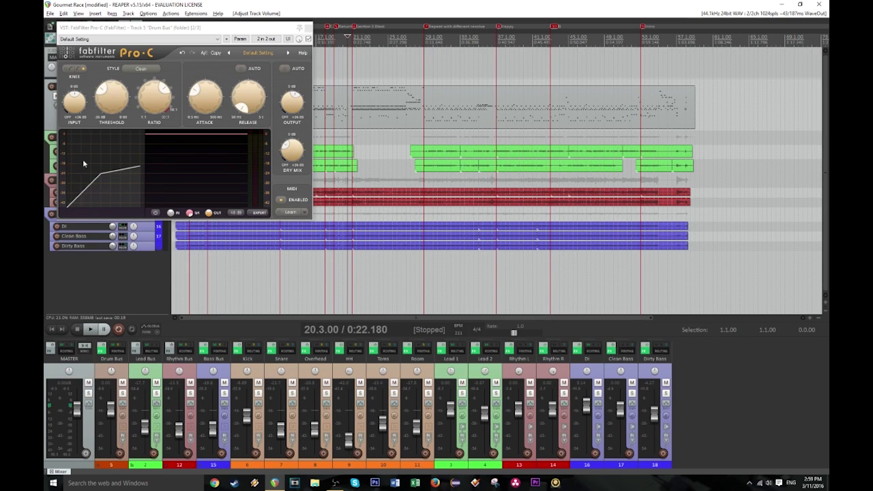
drag(106, 87, 100, 88)
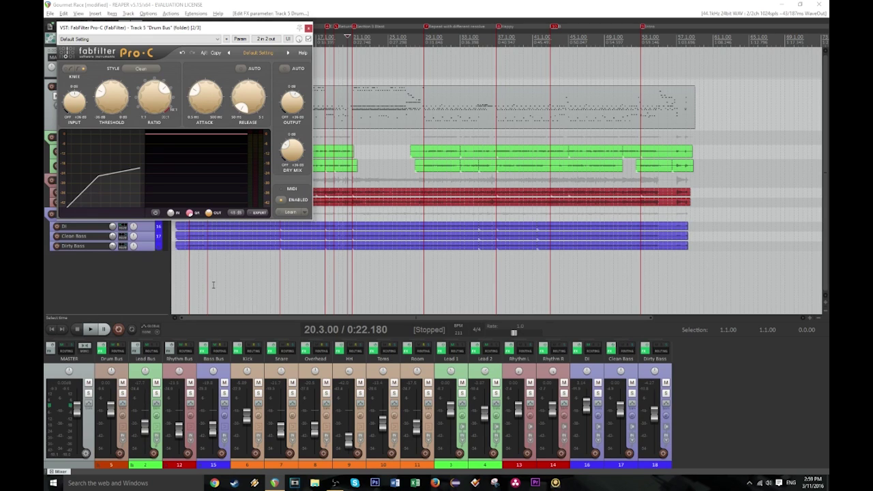
- Add a new track at the end of the mixer and name it "Parallel Com"
double_click(699, 375)
click(695, 349)
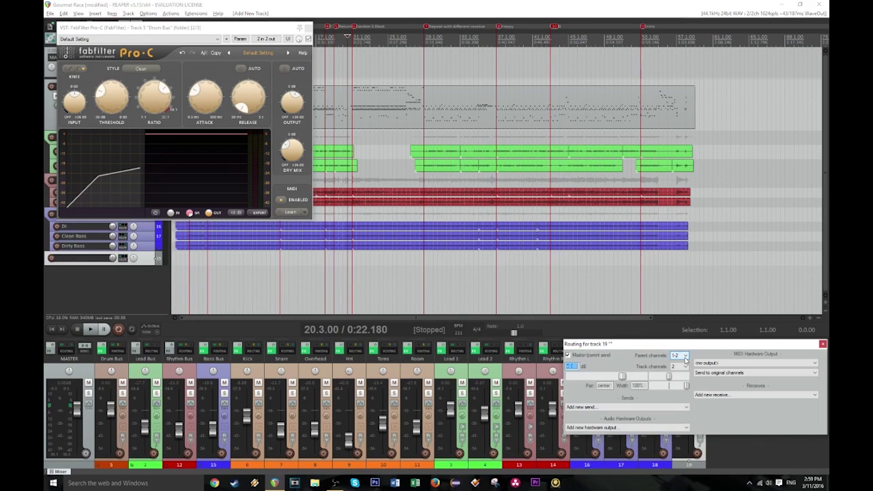
click(677, 355)
click(824, 349)
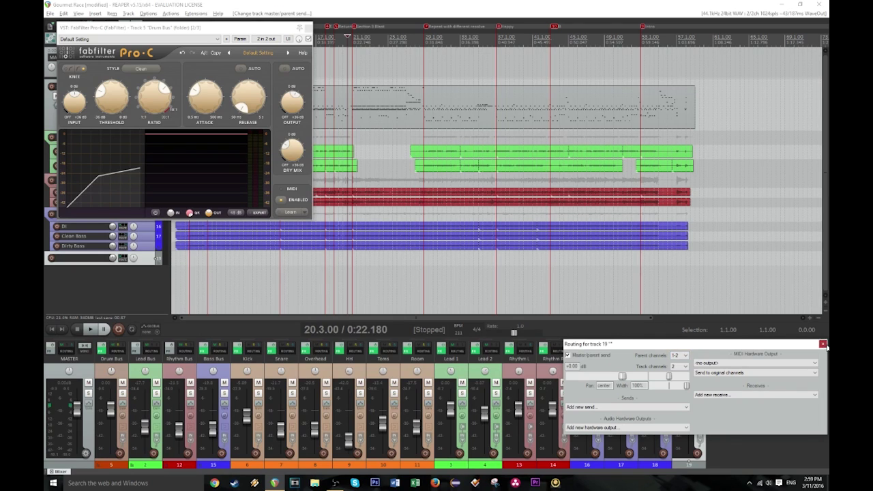
click(823, 344)
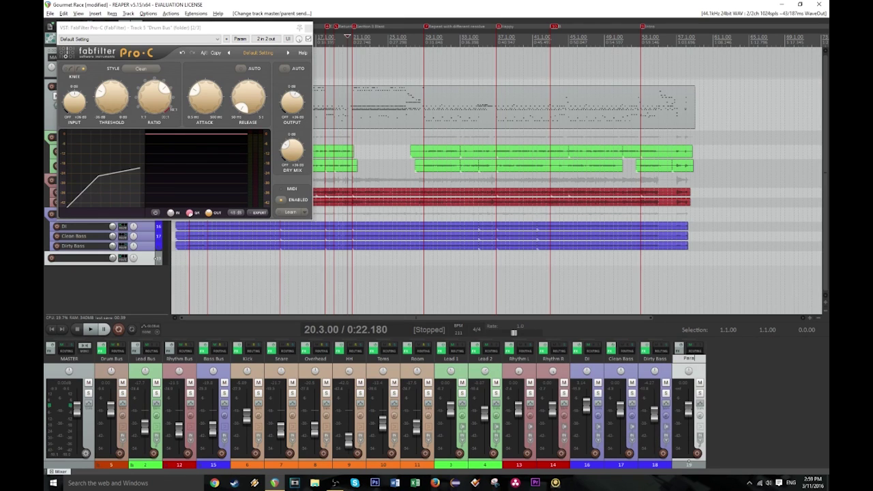
text(Parallel Com)
key(Return)
key(p)
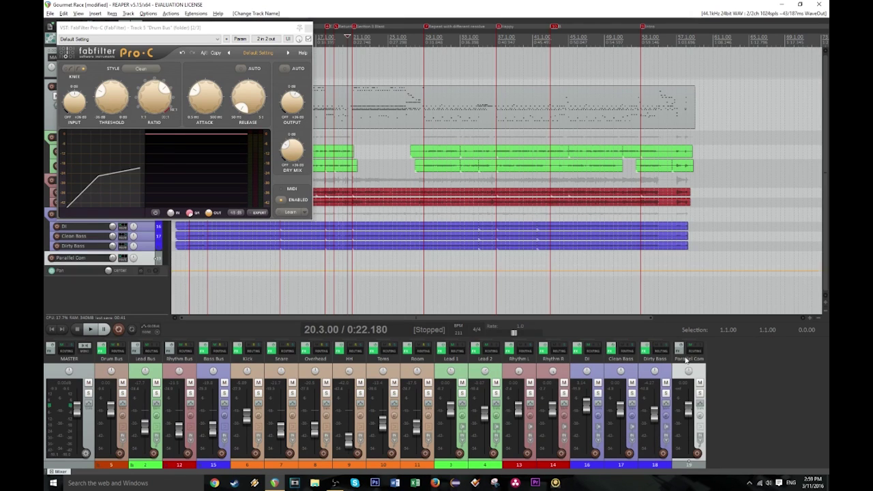
- Add a receive from the Drum Bus to the Parallel Com track
click(694, 351)
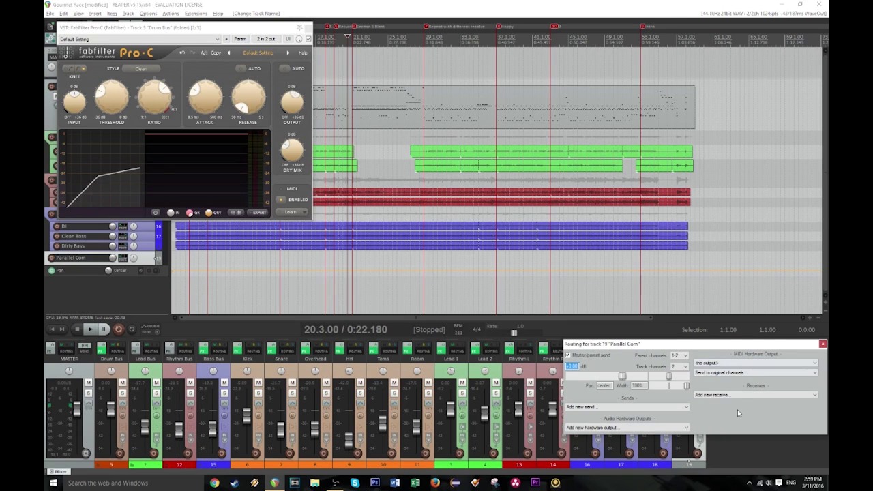
click(754, 394)
click(716, 314)
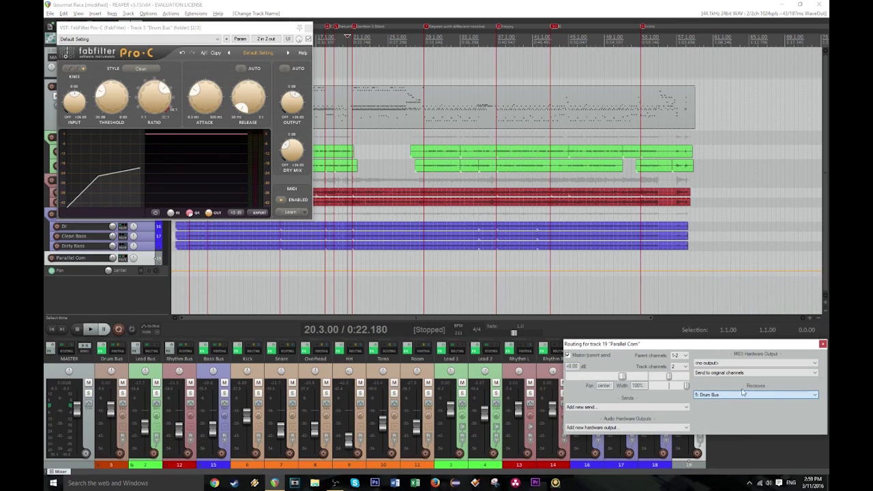
click(823, 344)
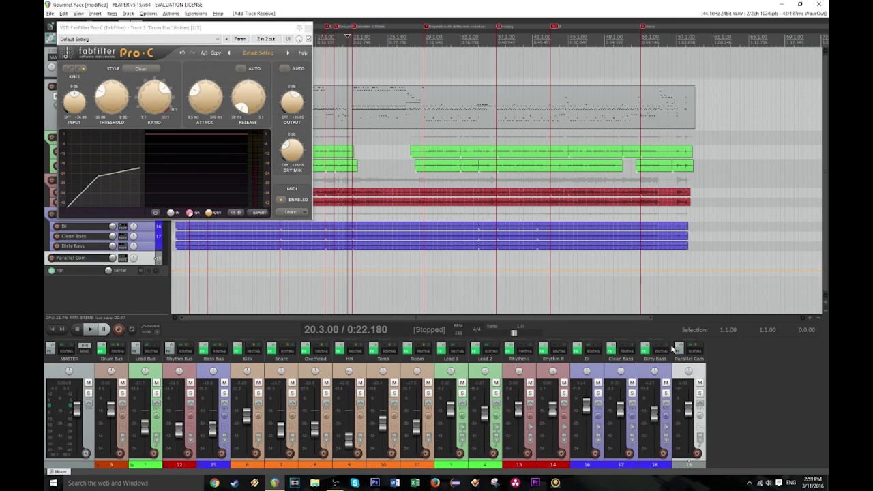
- Insert ReaComp on the Parallel Com track, set its ratio to 8.2:1 and move its threshold down and back up
click(679, 350)
text(rea)
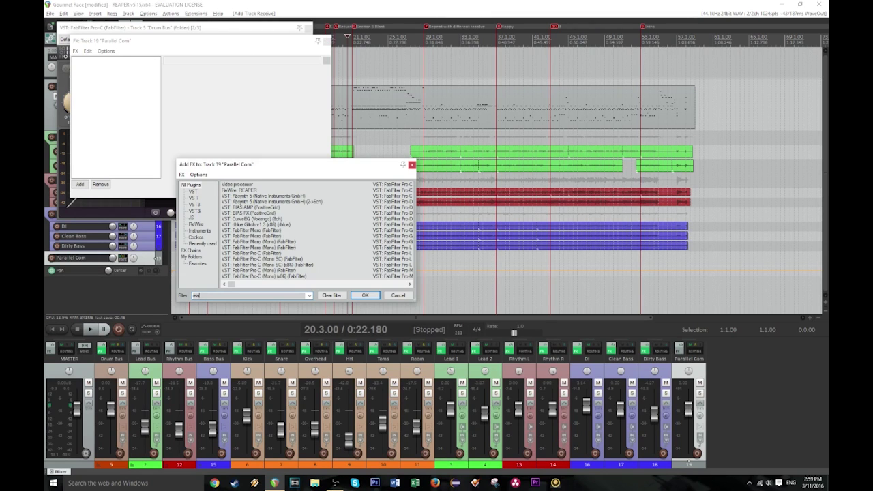
text(com)
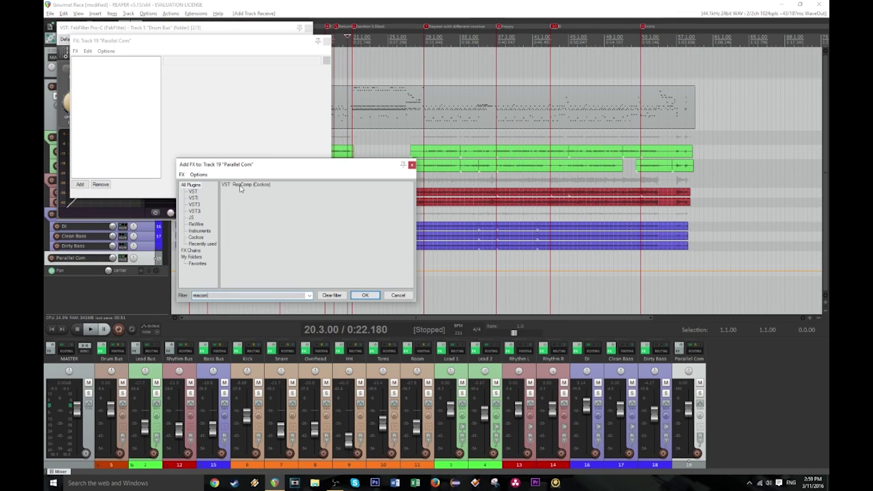
double_click(234, 185)
drag(175, 115, 220, 141)
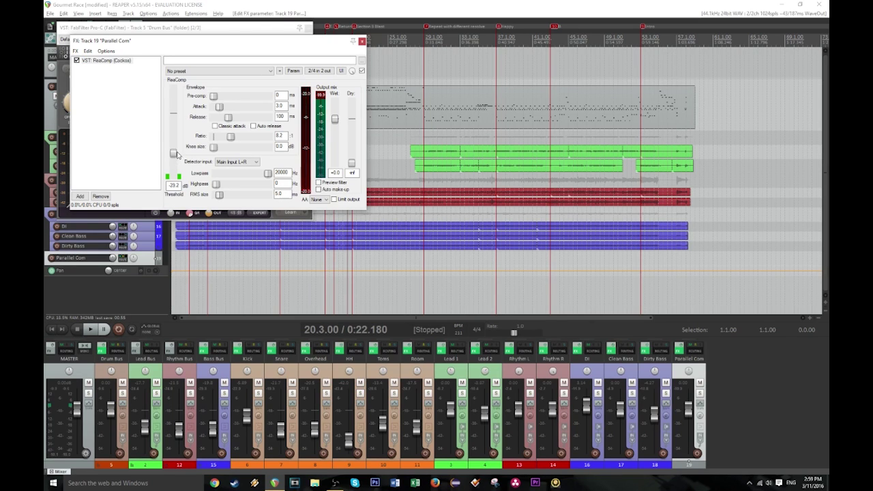
drag(175, 141, 193, 82)
- Delete the Parallel Com track
click(698, 372)
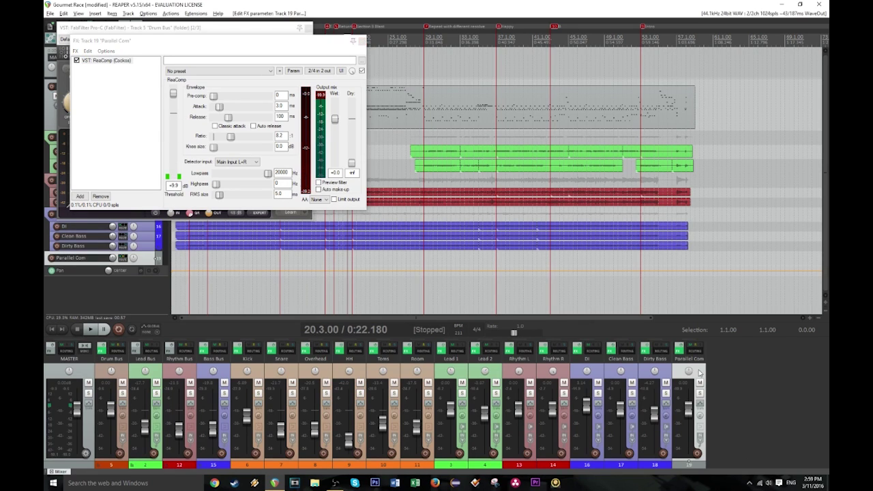
key(Delete)
click(461, 265)
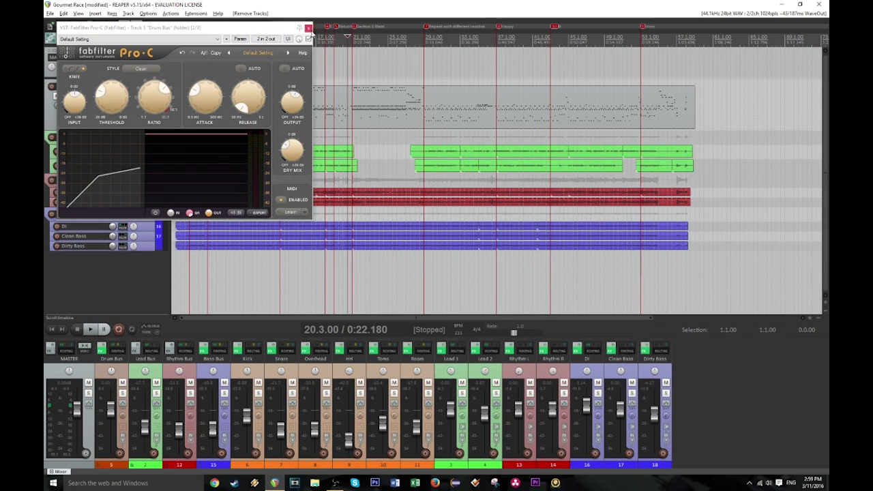
click(308, 28)
click(298, 49)
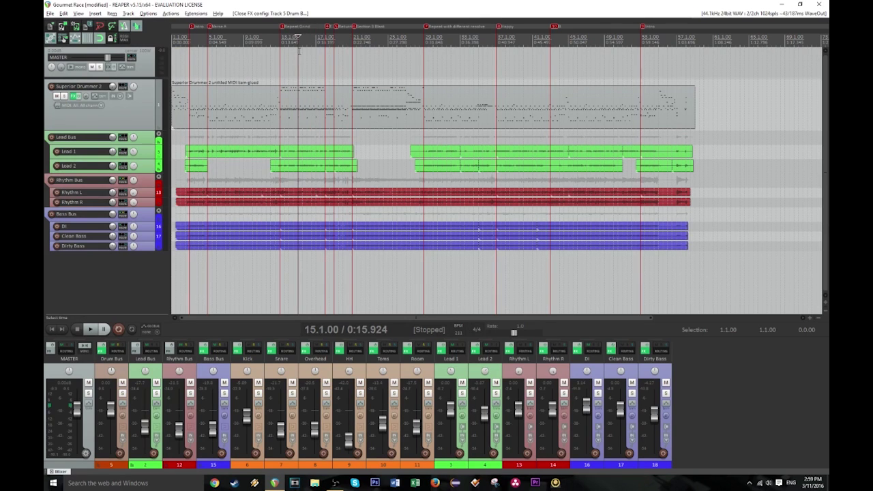
click(122, 395)
click(122, 394)
- Open the Drum Bus's Pro-C compressor and fine-tune its threshold while the mix plays from bar 28.3
right_click(101, 350)
click(127, 390)
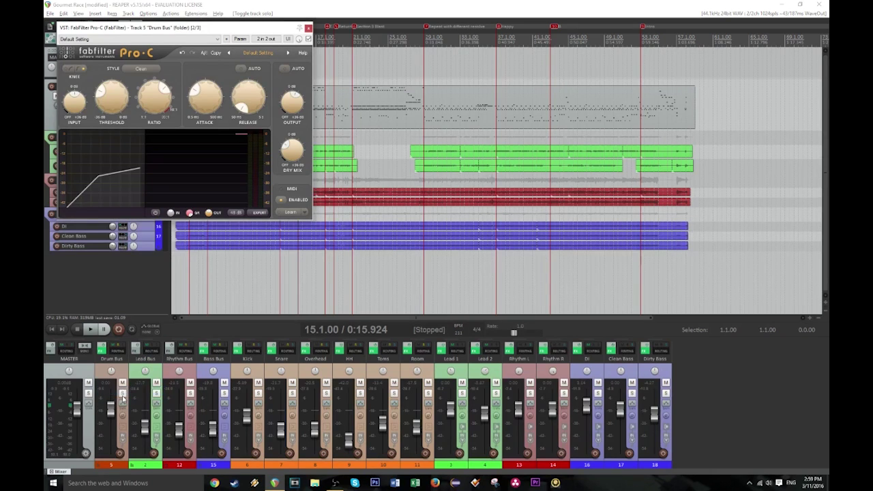
click(419, 46)
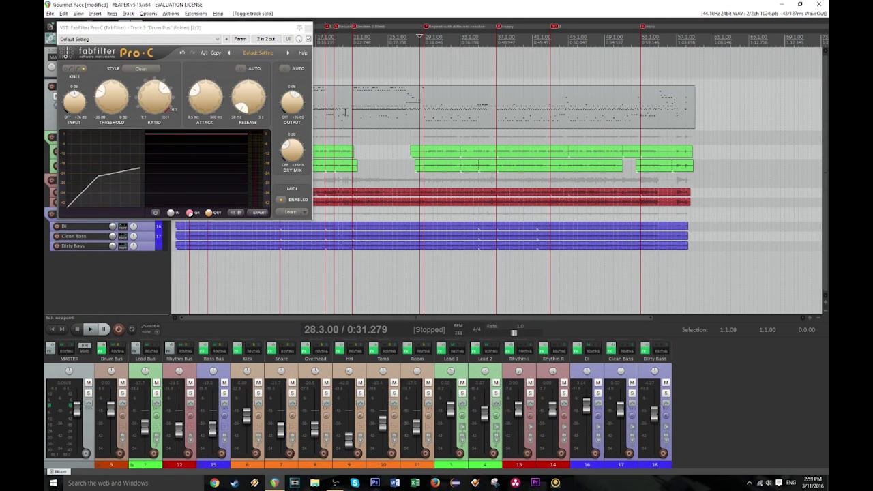
key(space)
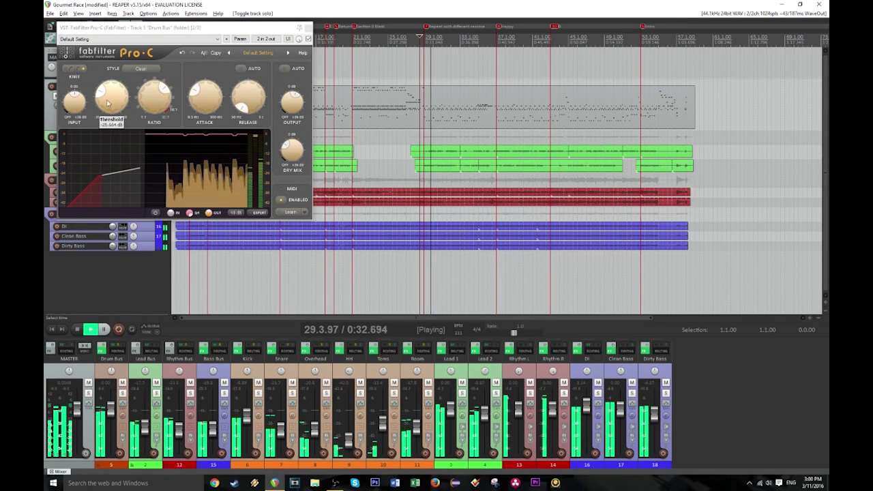
drag(108, 102, 99, 101)
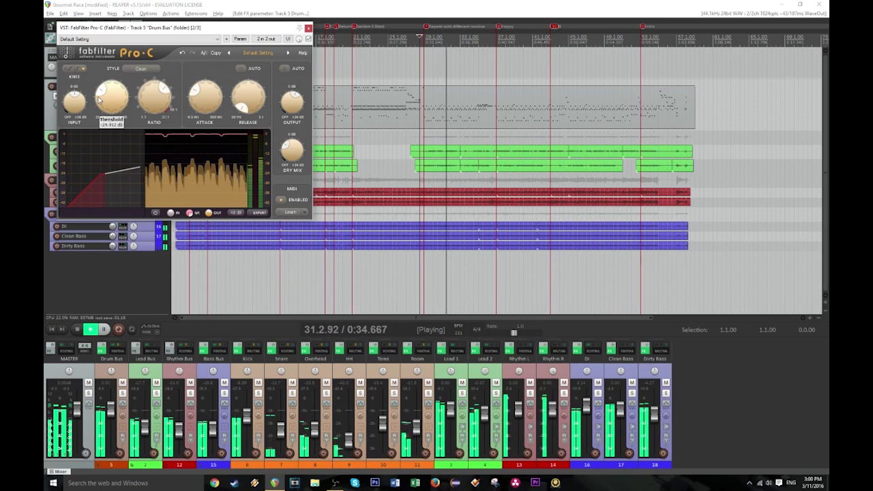
drag(286, 106, 286, 109)
scroll(286, 106, down, 2)
scroll(285, 109, down, 1)
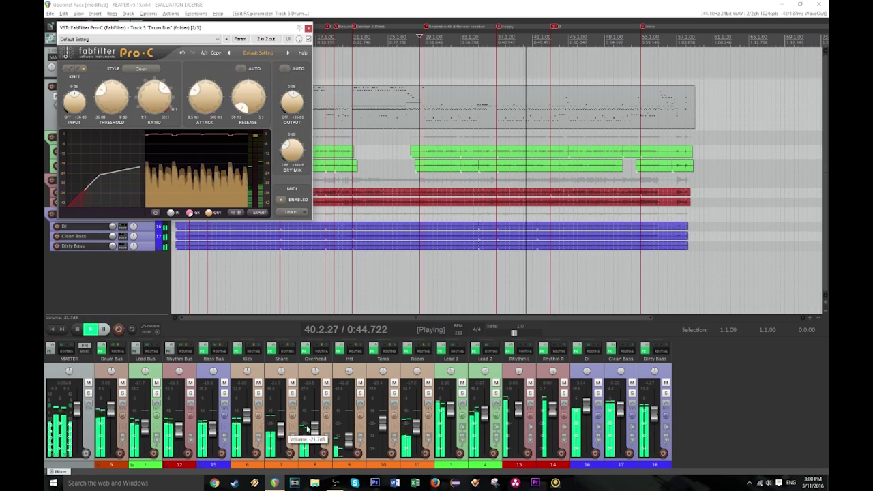
- Lower the Room track's volume to -19.7 dB, then close the compressor, stop playback and save the project
drag(418, 427, 417, 430)
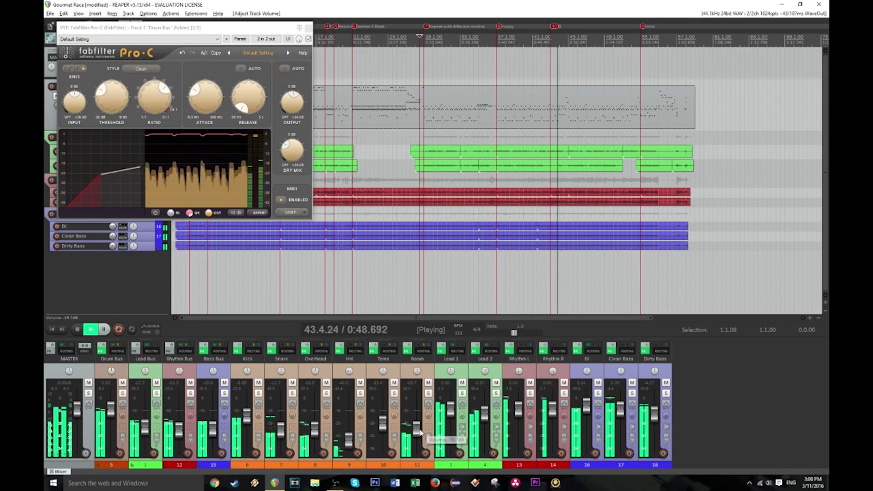
click(308, 28)
key(space)
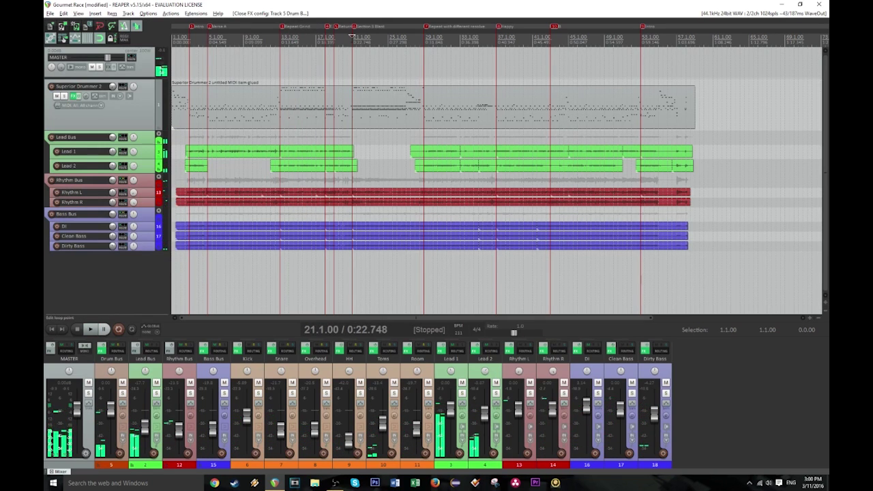
key(ctrl+s)
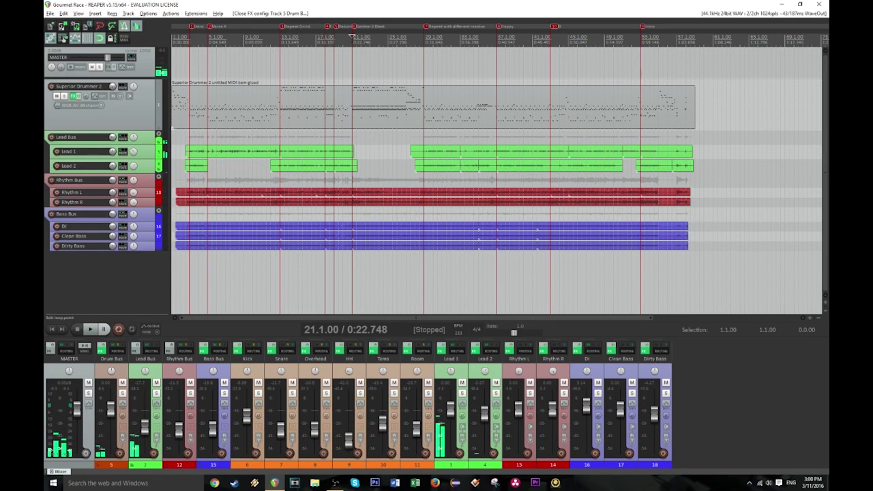
- While the mix plays from bar 21.1, set the Bass Bus and Lead Bus volumes to -17.2 dB and fine-tune the Rhythm Bus volume
key(space)
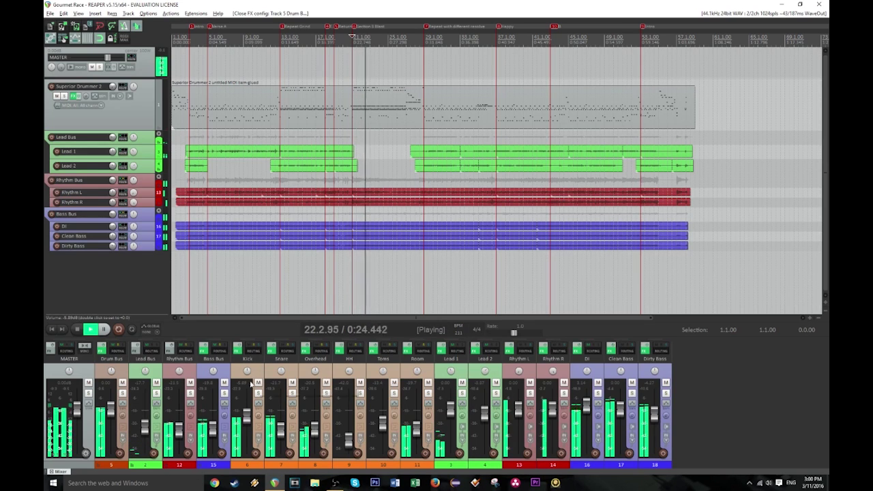
drag(178, 433, 180, 430)
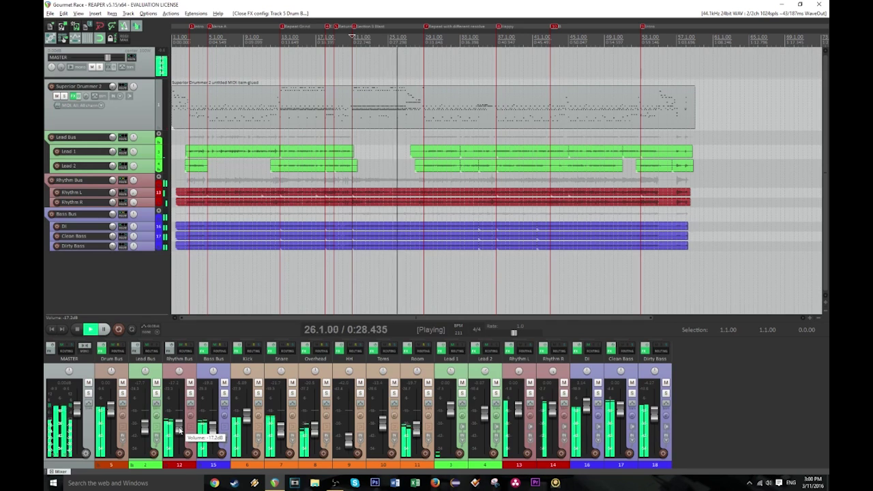
drag(212, 430, 212, 428)
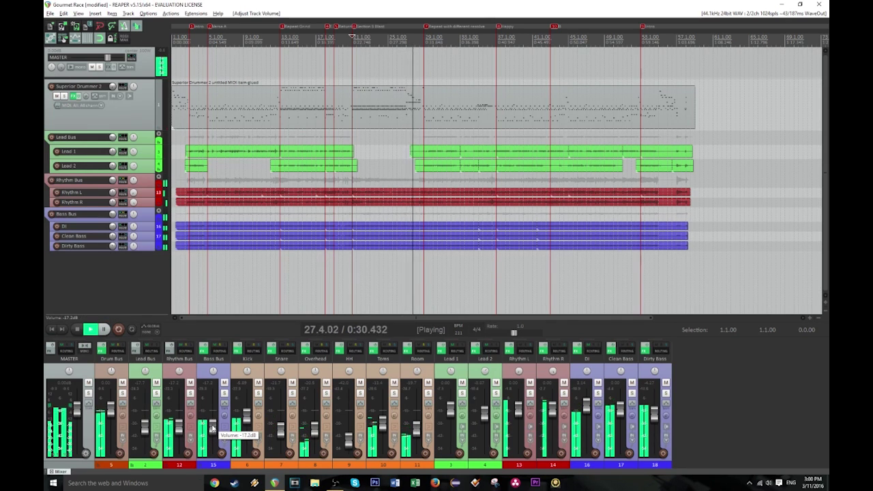
drag(179, 427, 181, 428)
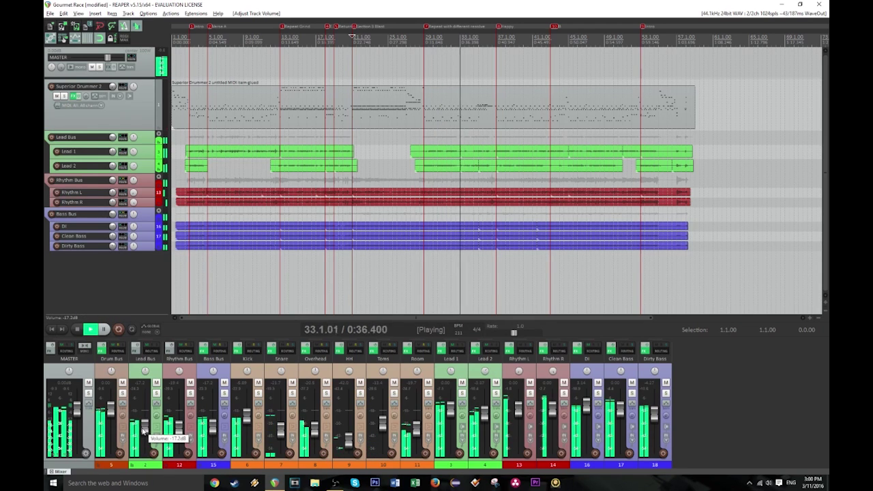
- Solo the Drum Bus, stop playback and examine its Saturn saturation settings, then close the plugin and unsolo the bus
click(122, 393)
key(space)
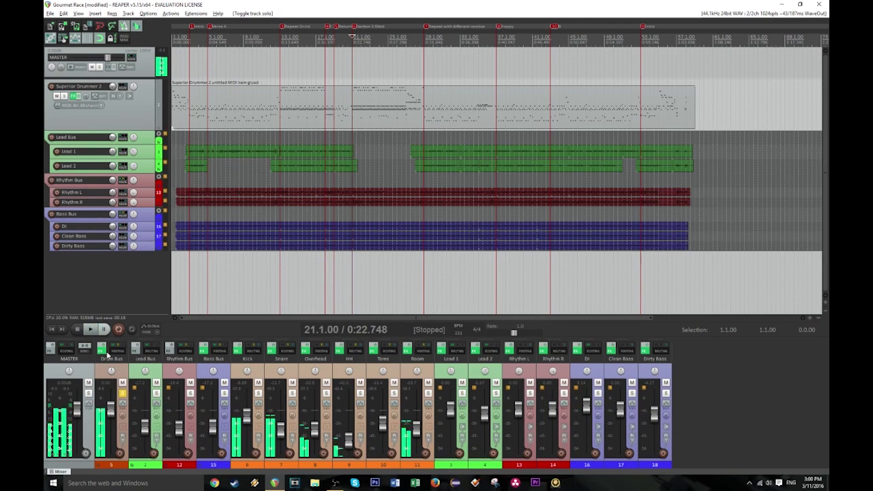
right_click(101, 350)
click(137, 396)
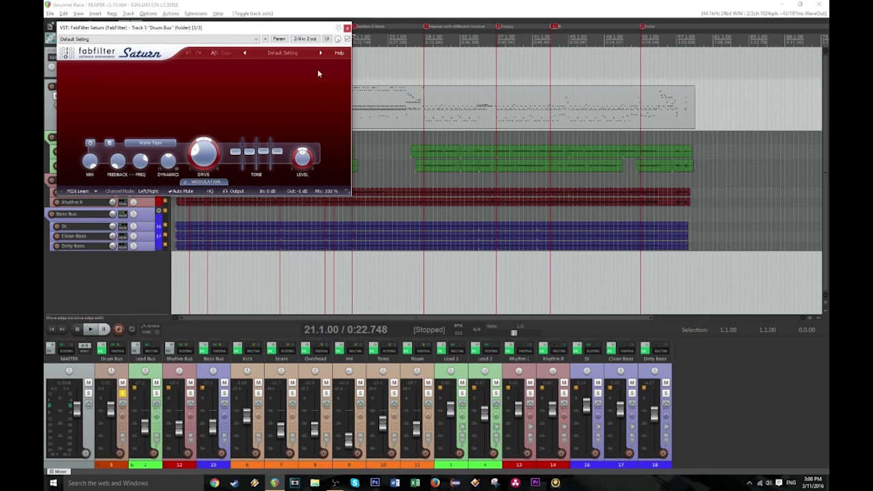
click(348, 28)
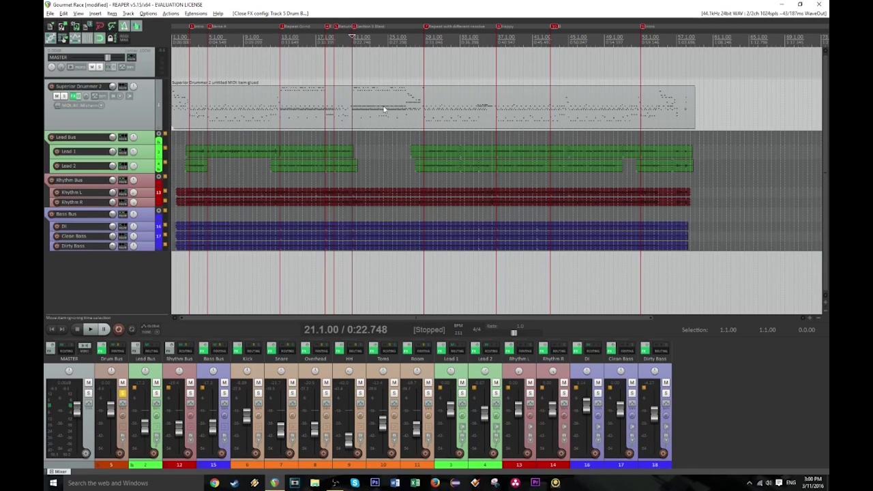
click(122, 393)
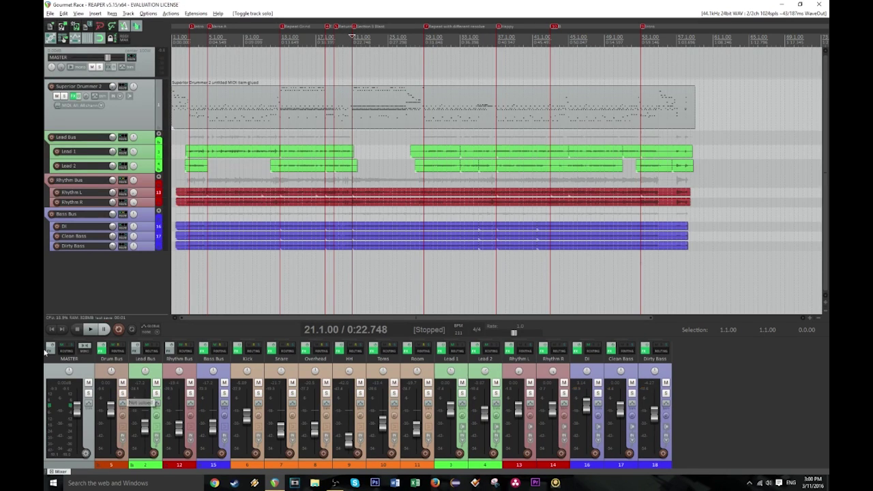
- Play the full mix from the project start, lower the Bass Bus and Rhythm Bus volumes and switch the master output to mono
click(53, 329)
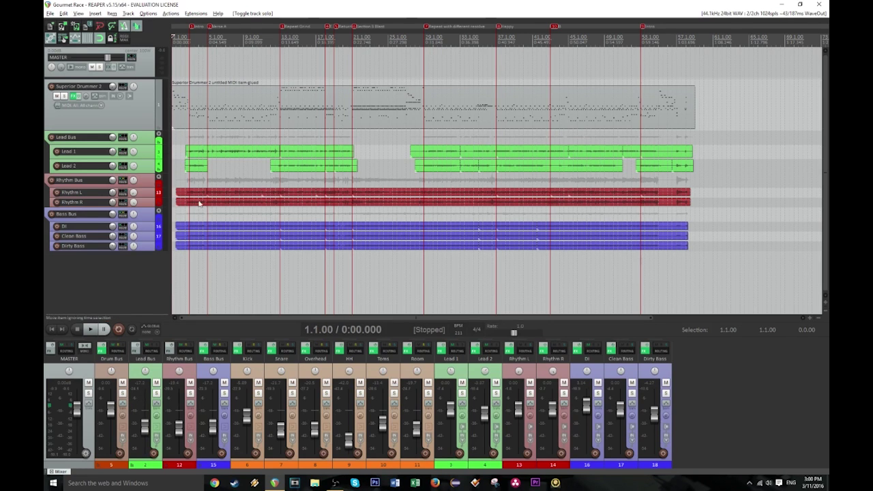
scroll(199, 198, down, 2)
scroll(257, 195, up, 5)
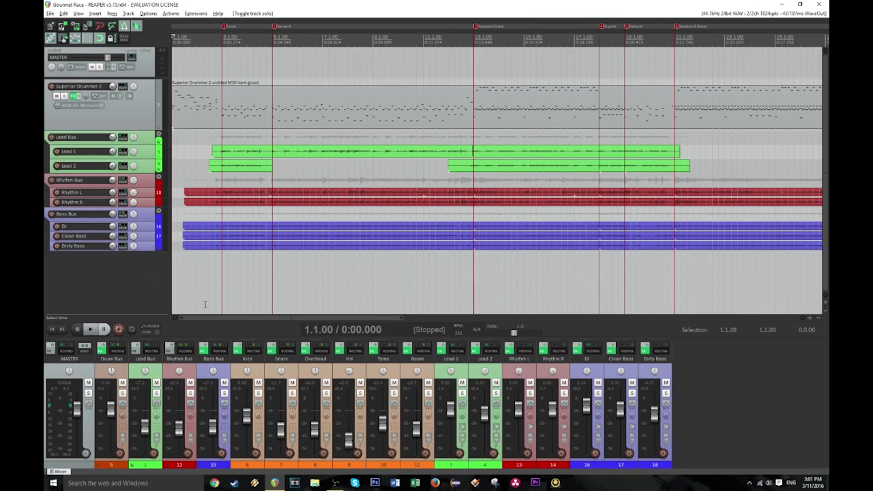
key(space)
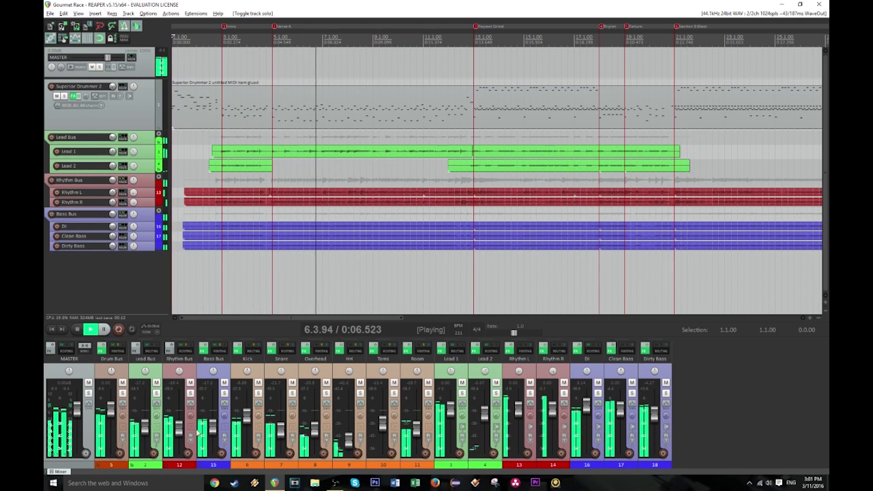
drag(212, 430, 182, 426)
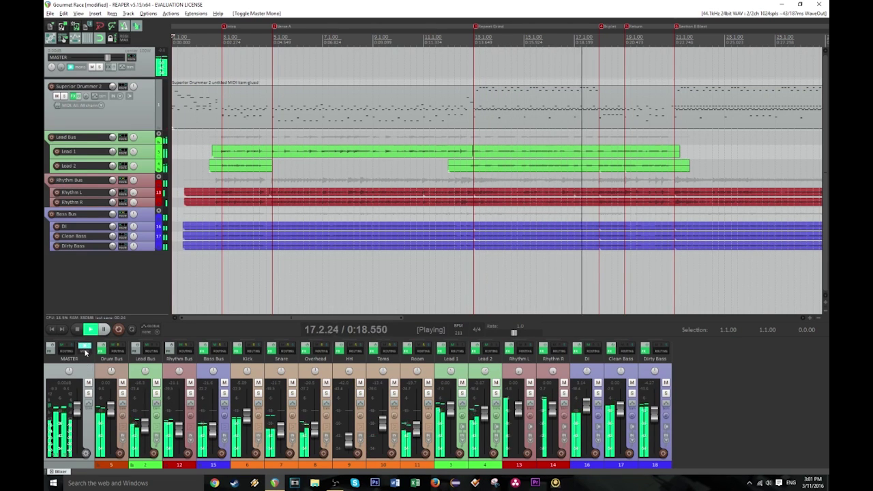
- Stop playback and switch the master output back to stereo
key(space)
click(84, 347)
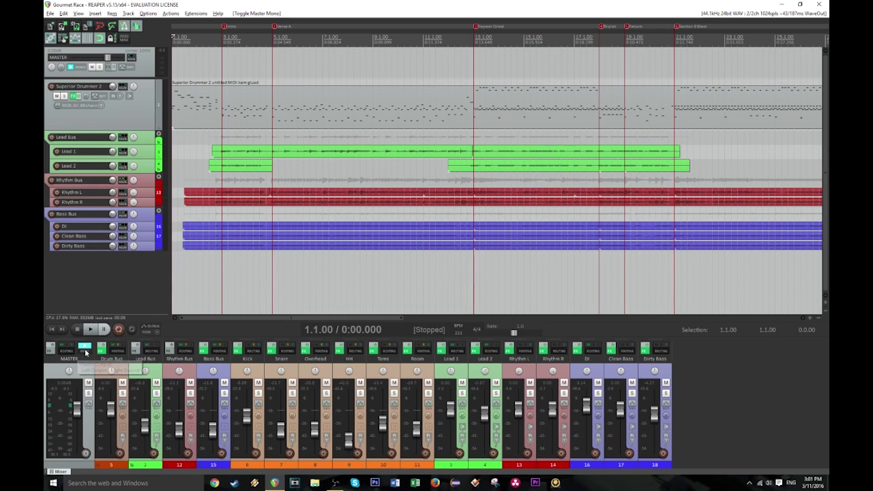
click(84, 350)
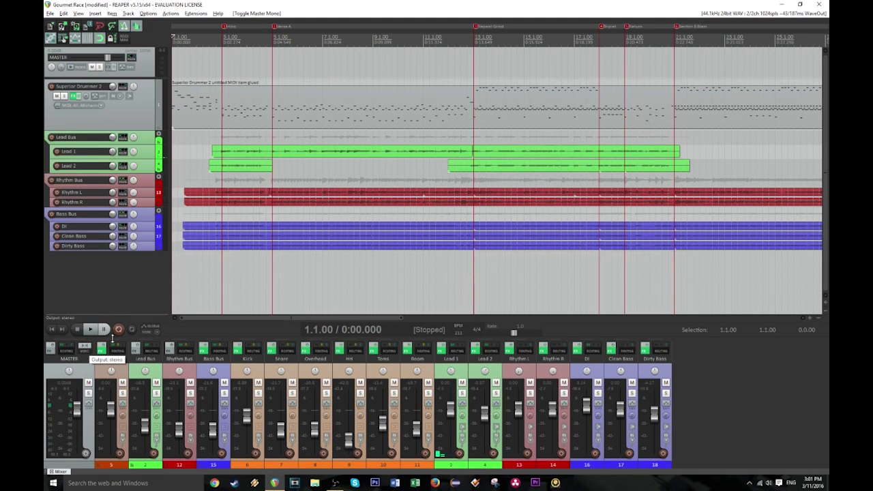
- Play the mix in mono from the project start, fine-tune the Lead Bus volume and lower the Rhythm Bus volume to -23.0 dB
key(space)
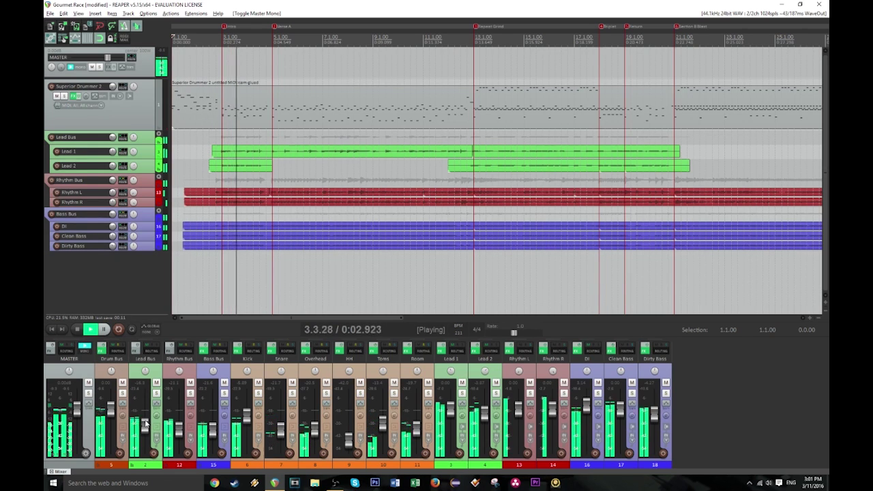
mouse_move(145, 423)
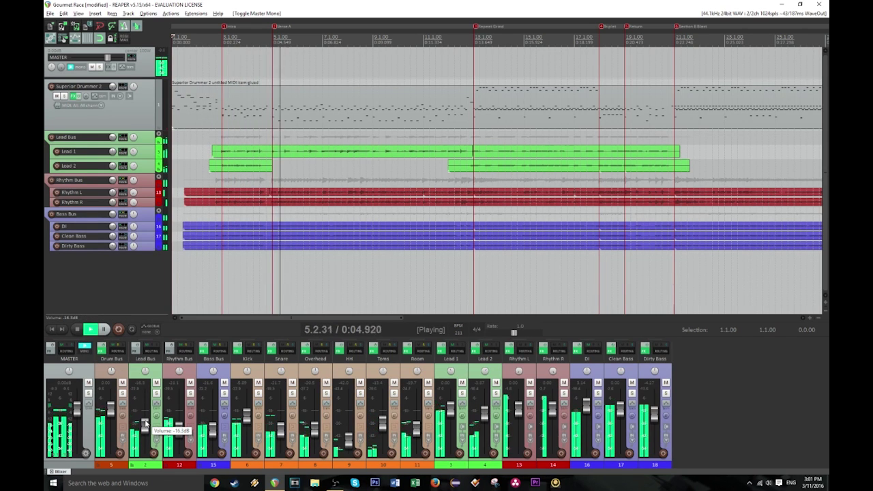
drag(145, 424, 144, 429)
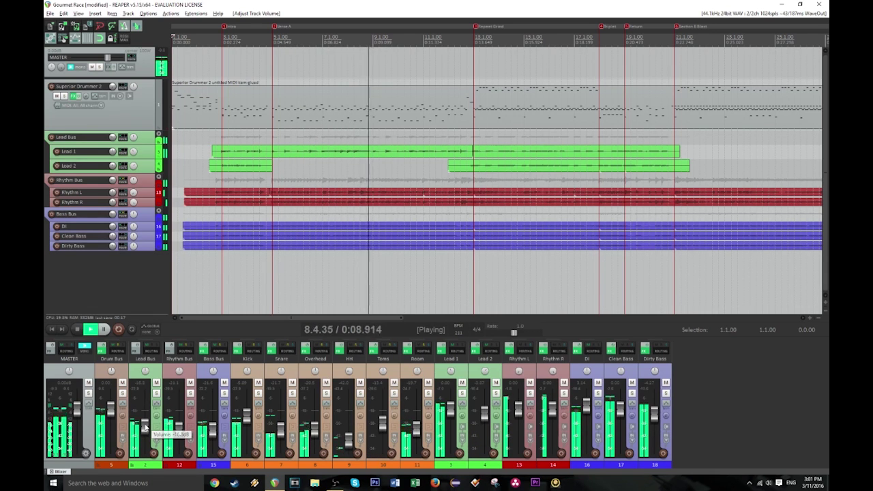
drag(183, 428, 182, 431)
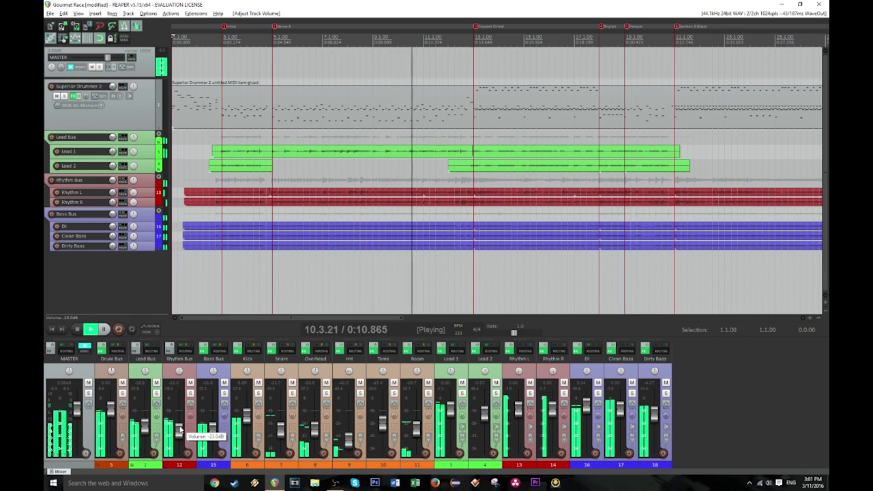
- Switch the master output back to stereo, fine-tune the Lead Bus volume and stop playback
click(85, 350)
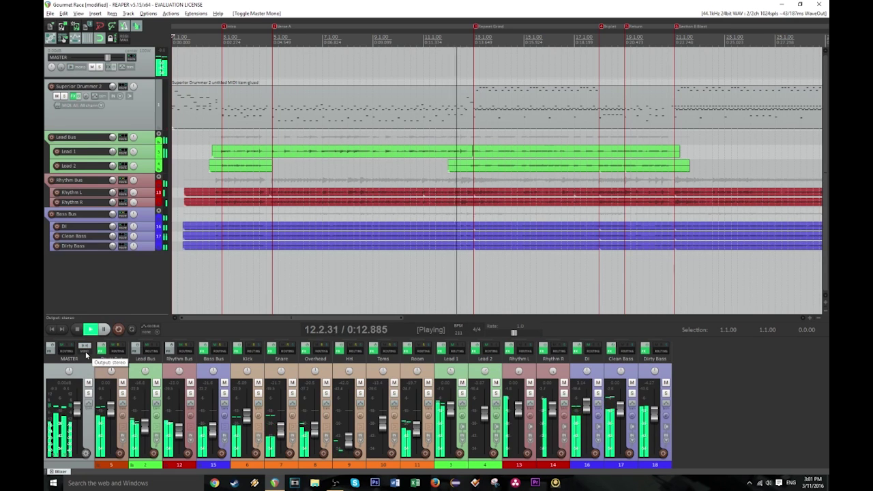
drag(147, 426, 147, 427)
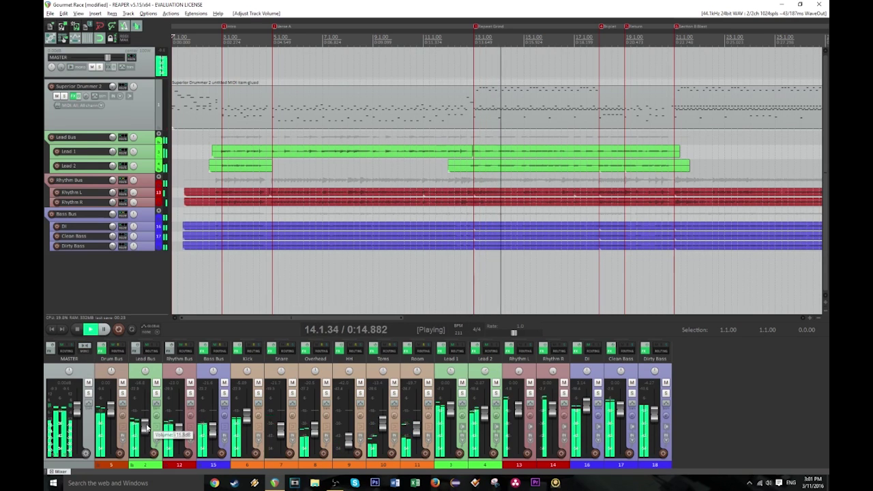
key(space)
- Rename the marker at bar 13.1 to "Bright Strings or Chorus"
double_click(471, 42)
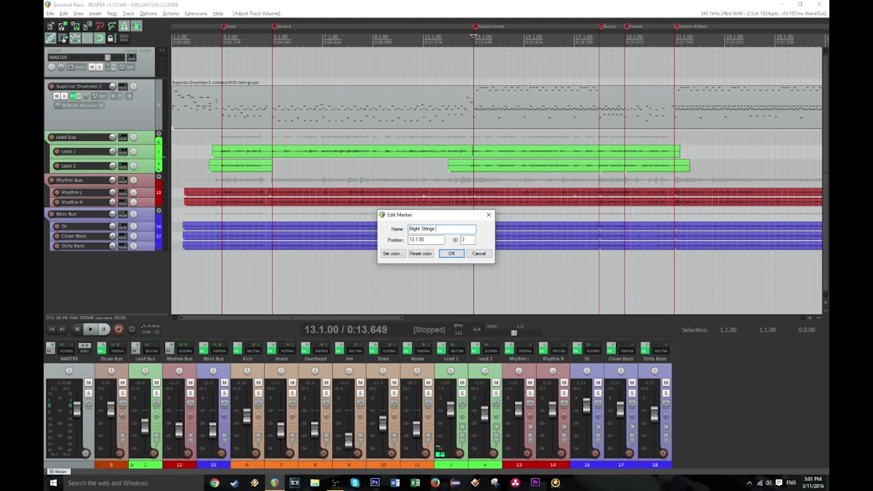
text(us)
key(Return)
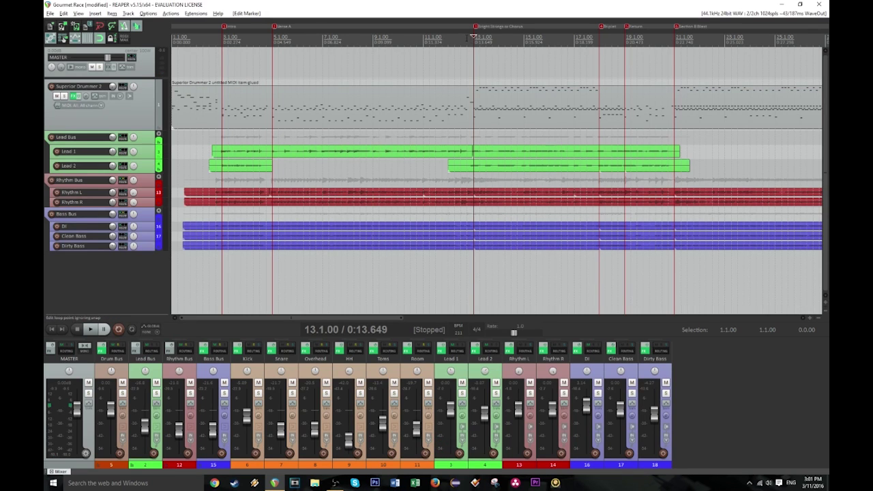
drag(475, 27, 499, 33)
- Return to the project start, solo the Rhythm Bus with the all-track selection cleared, and save the project
scroll(326, 101, down, 3)
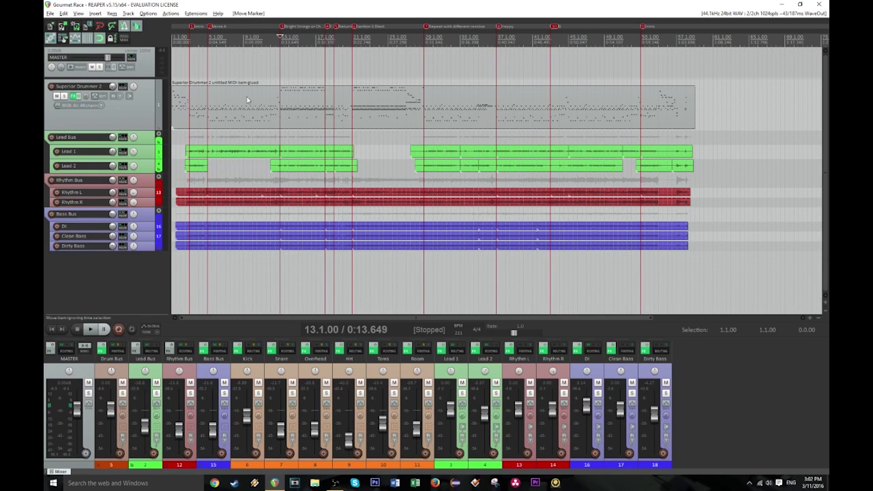
scroll(262, 247, up, 3)
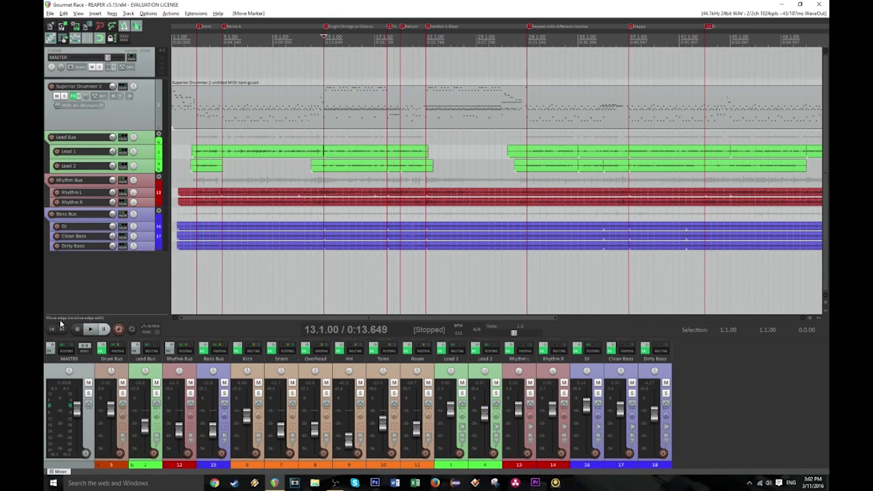
click(51, 331)
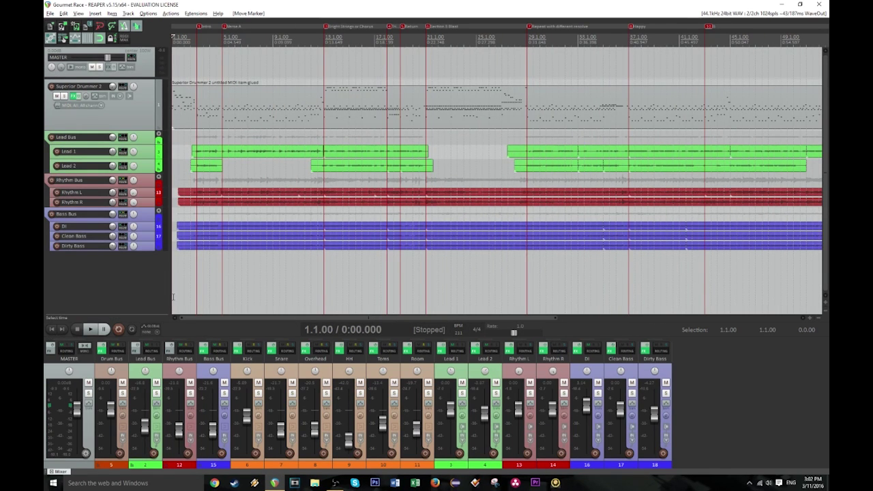
click(190, 395)
key(ctrl+a)
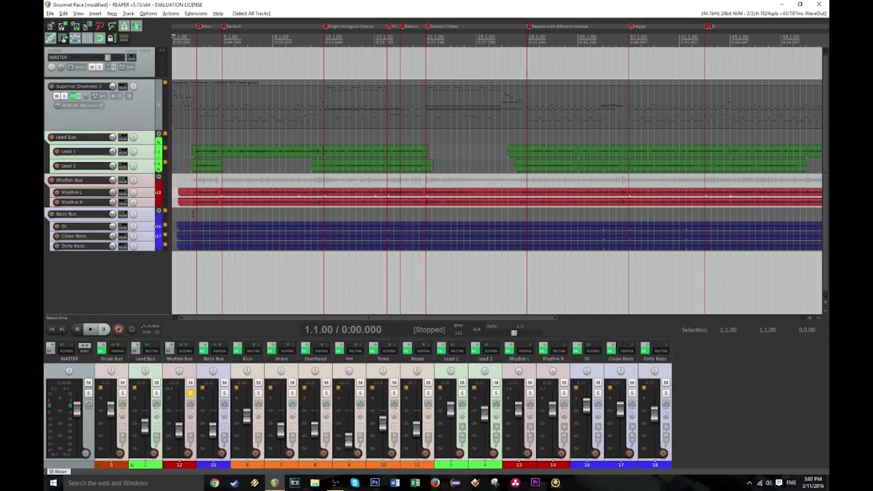
click(158, 287)
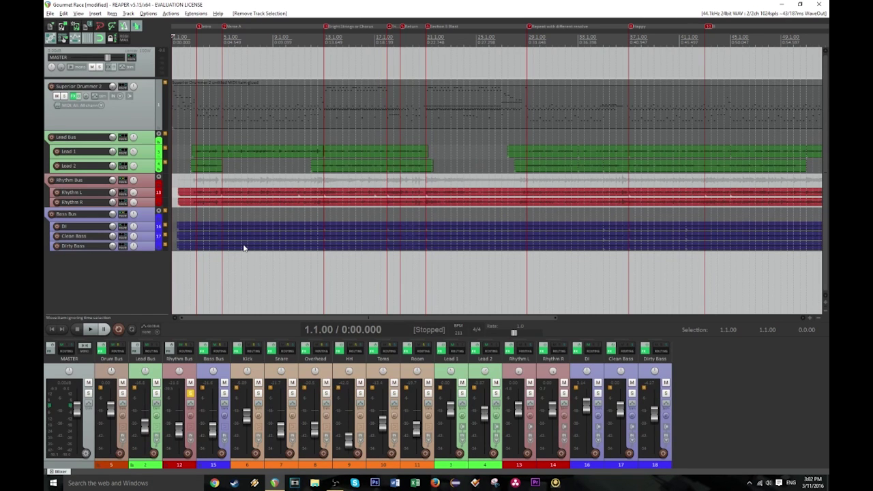
scroll(244, 248, up, 2)
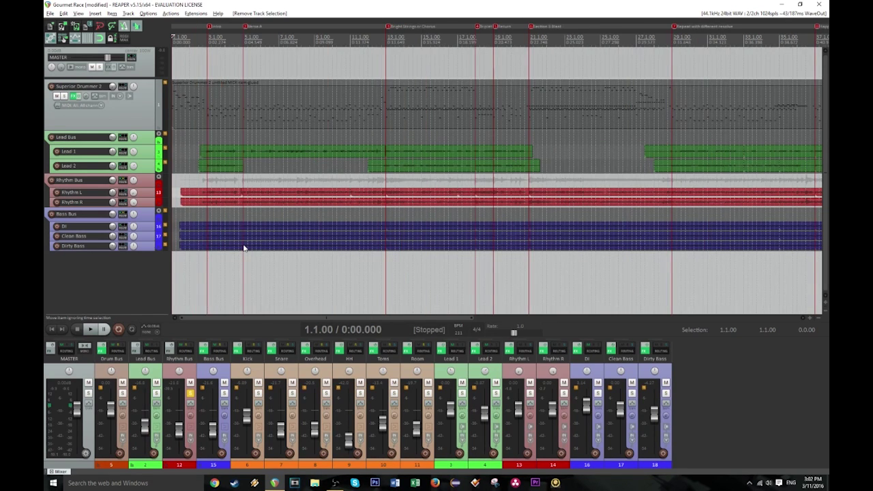
key(ctrl+s)
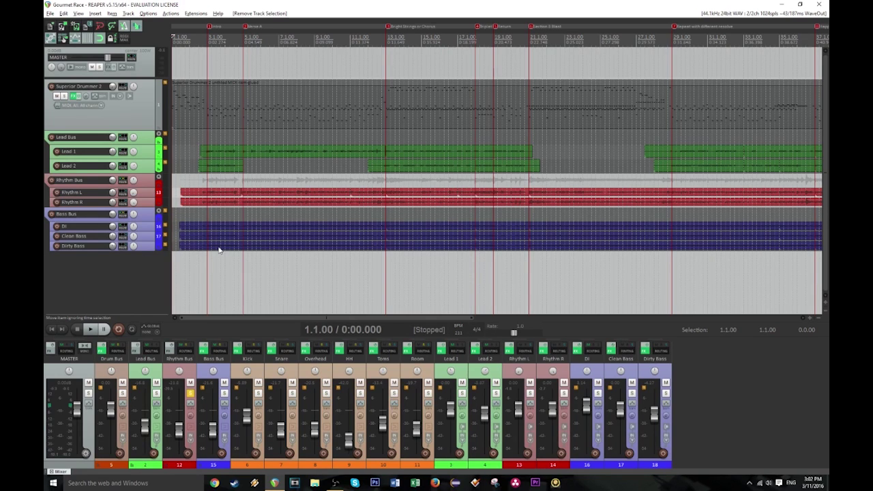
- Play the soloed rhythm guitars and open the Rhythm L track's BIAS FX plugin, moving its window clear of the track list before stopping playback
key(space)
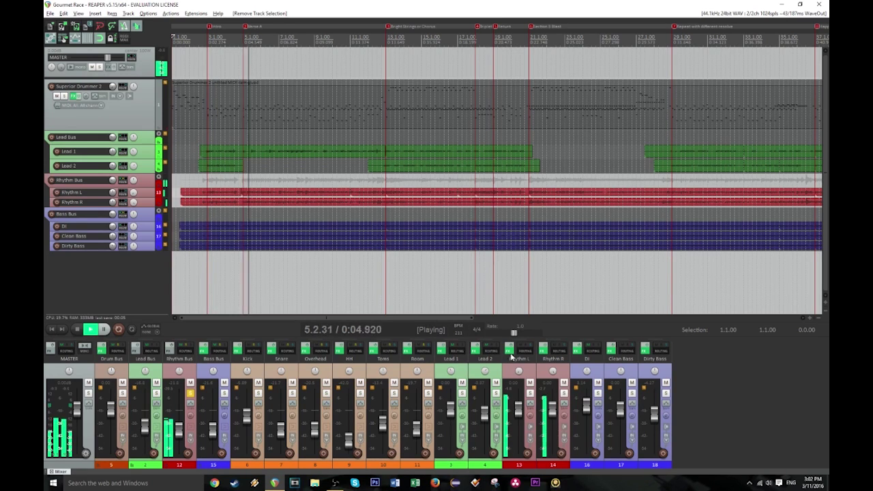
click(508, 352)
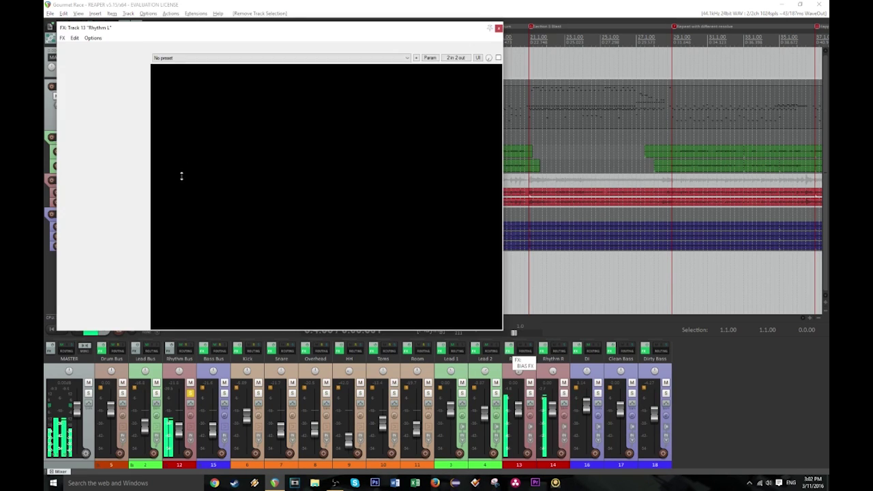
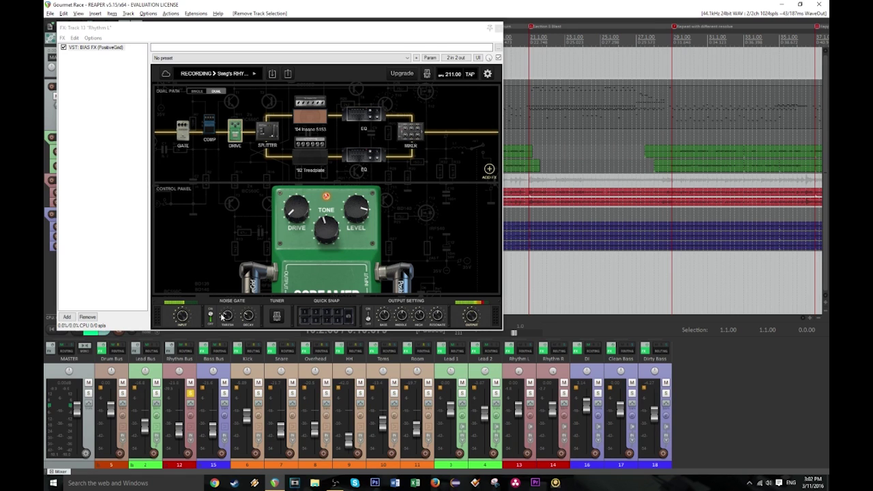
drag(261, 32, 367, 65)
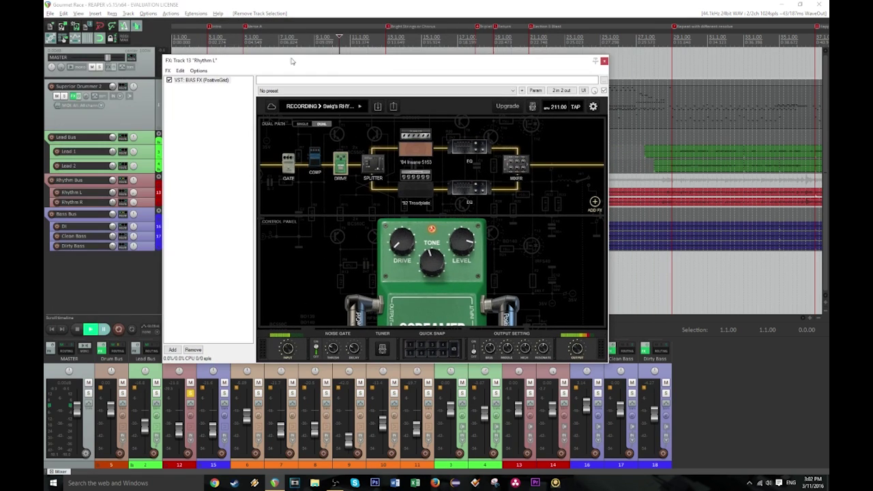
key(space)
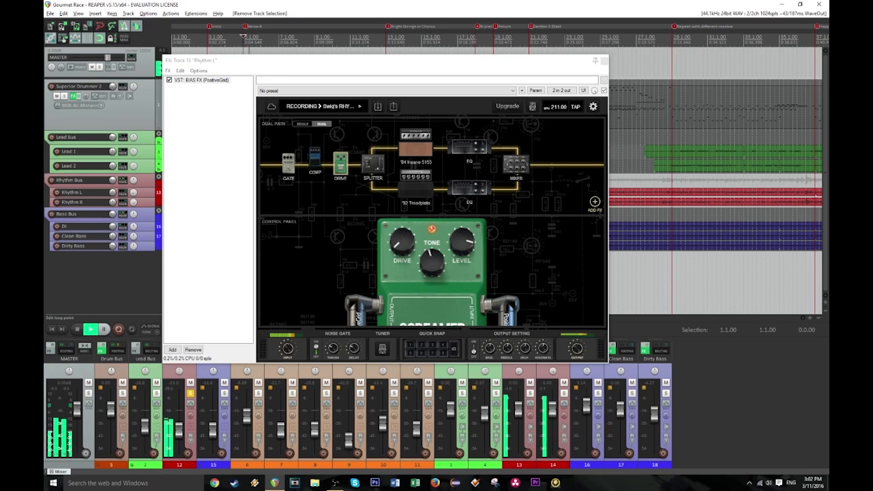
key(space)
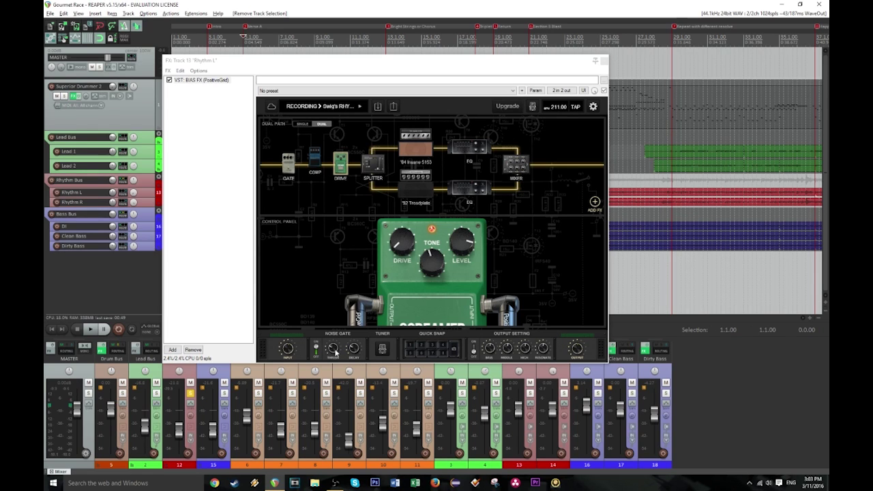
- Examine the noise gate pedal in Rhythm L's chain, remove the compressor pedal and display the drive pedal's settings
click(293, 169)
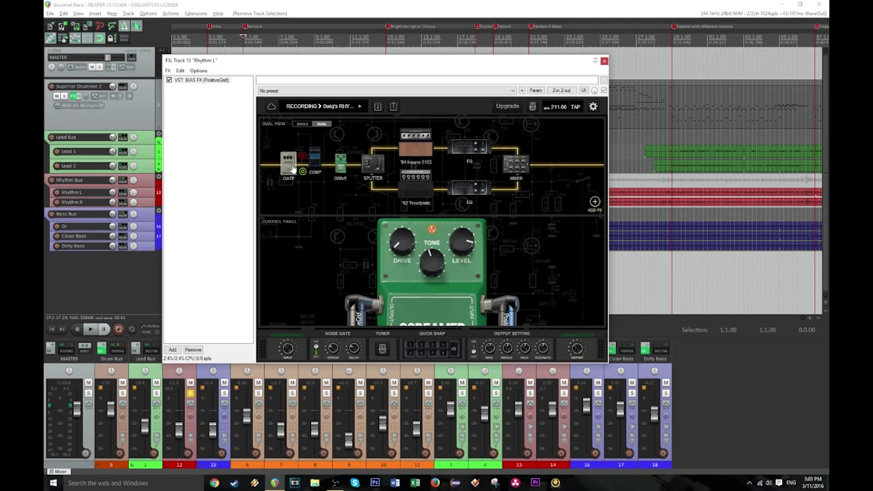
click(292, 168)
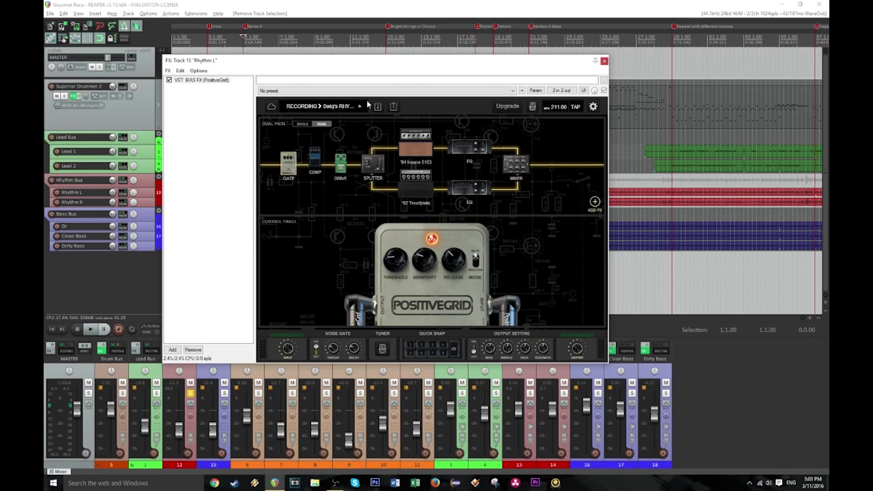
click(329, 148)
click(329, 148)
click(315, 163)
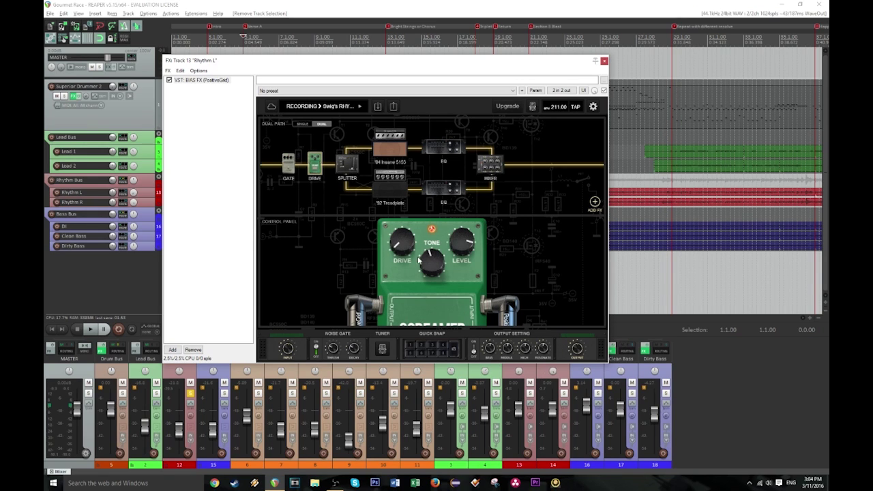
- Review the '04 Insane 5153 amp's head and cabinet settings, and set the low cut of the EQ following it to 36.9 Hz
click(387, 140)
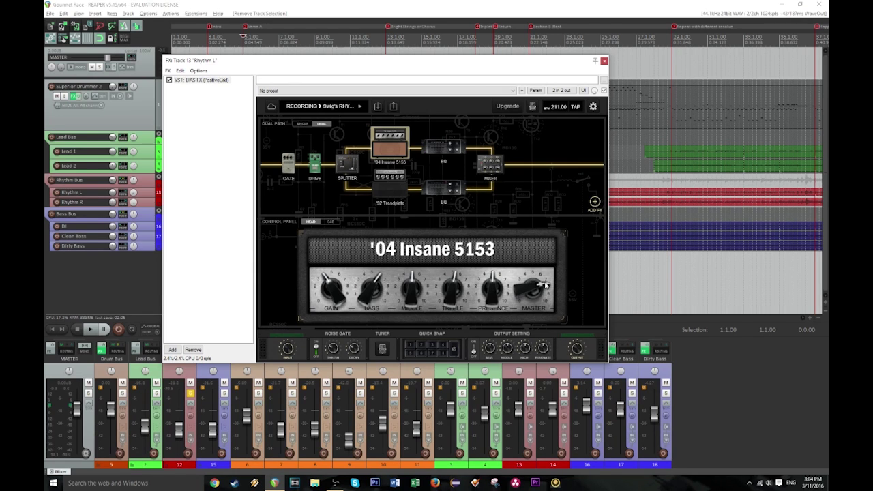
click(334, 222)
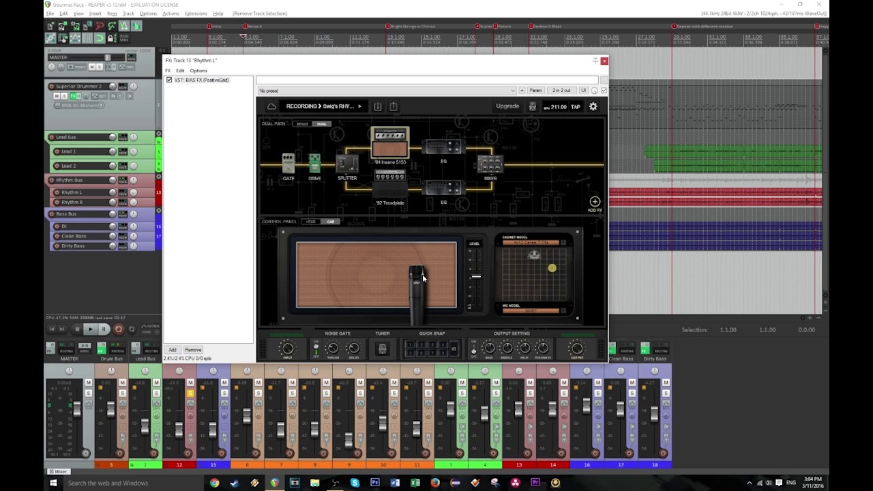
click(442, 150)
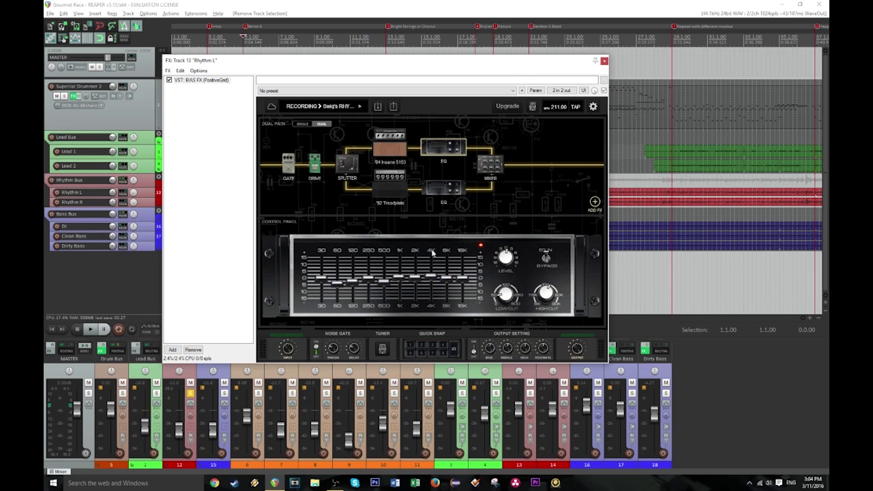
mouse_move(305, 169)
drag(501, 298, 498, 299)
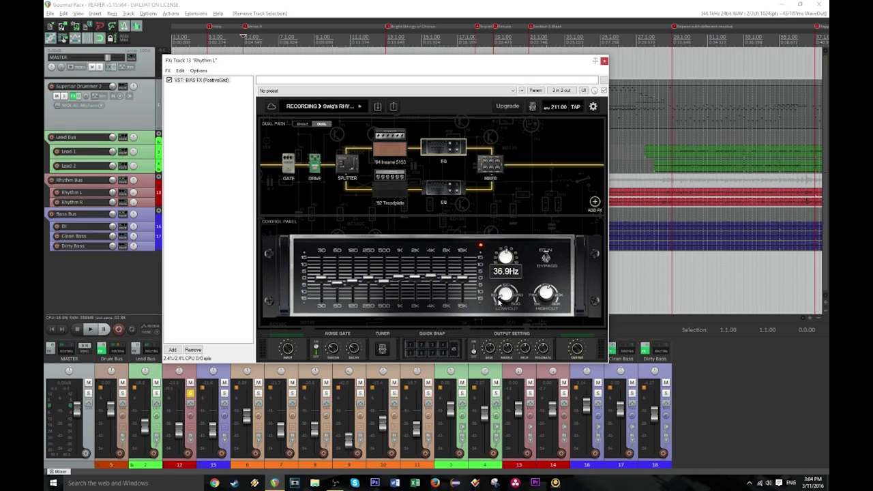
- Review the Rhythm L amp chain's EQ low and high cuts, '92 Treadplate head and cabinet, and second EQ
scroll(499, 301, up, 1)
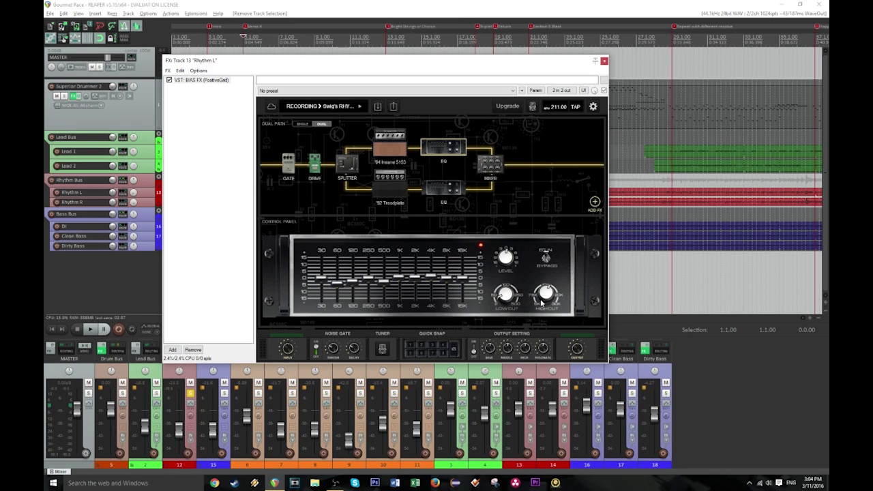
mouse_move(544, 302)
scroll(544, 303, down, 3)
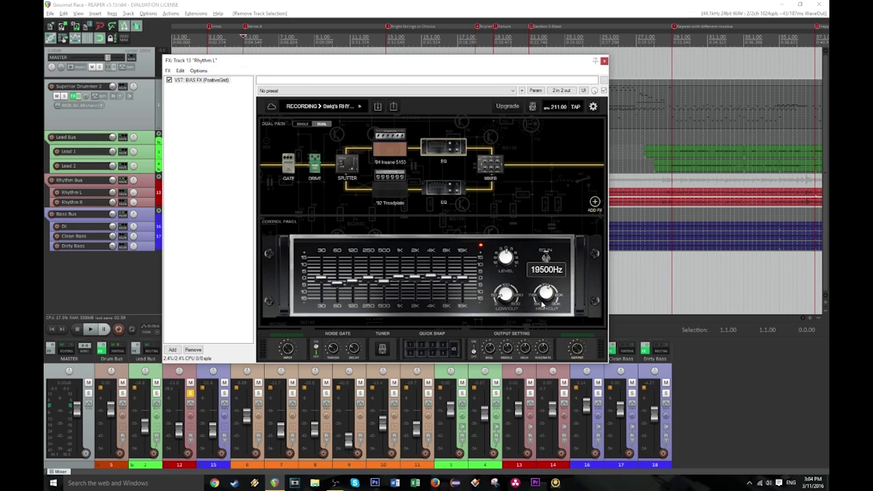
drag(543, 305, 543, 304)
click(391, 187)
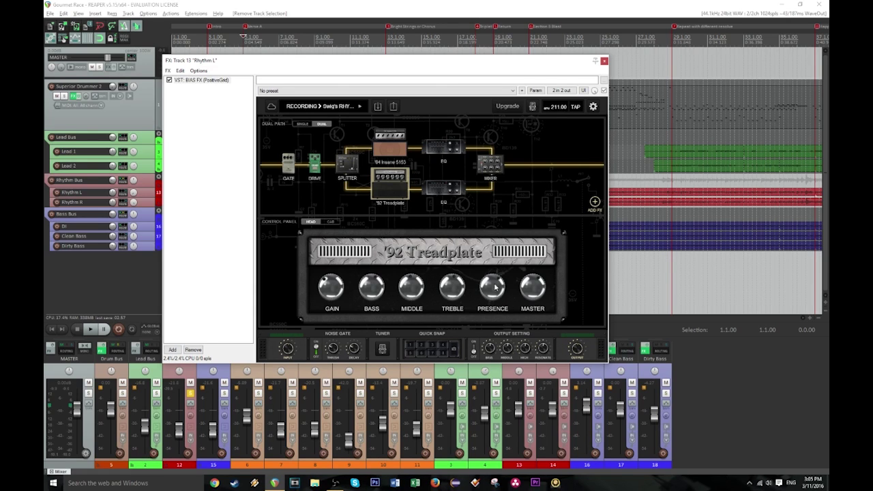
click(332, 221)
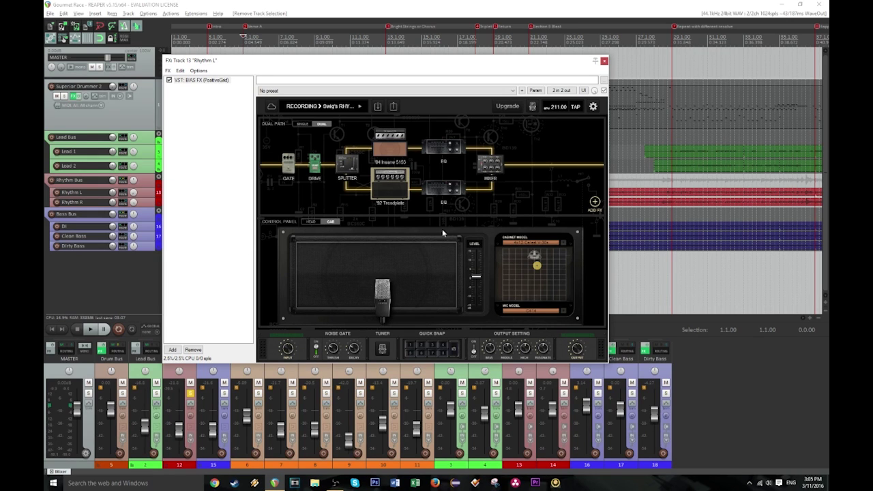
click(439, 189)
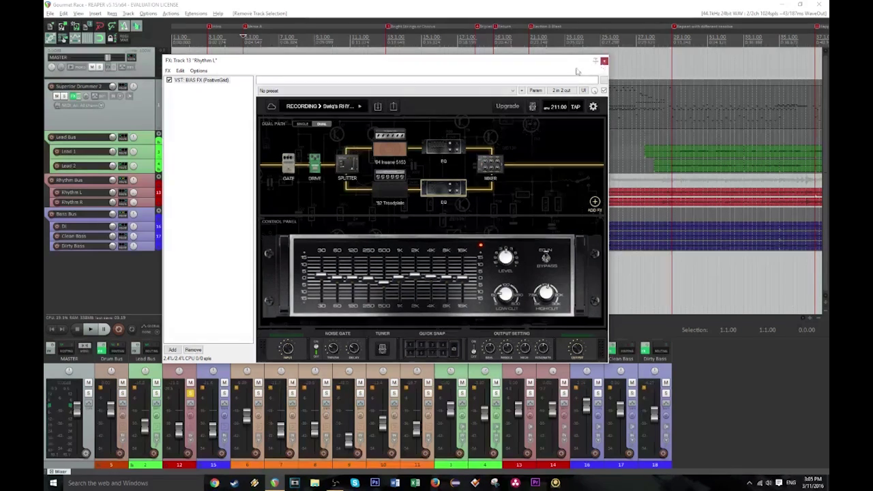
click(603, 62)
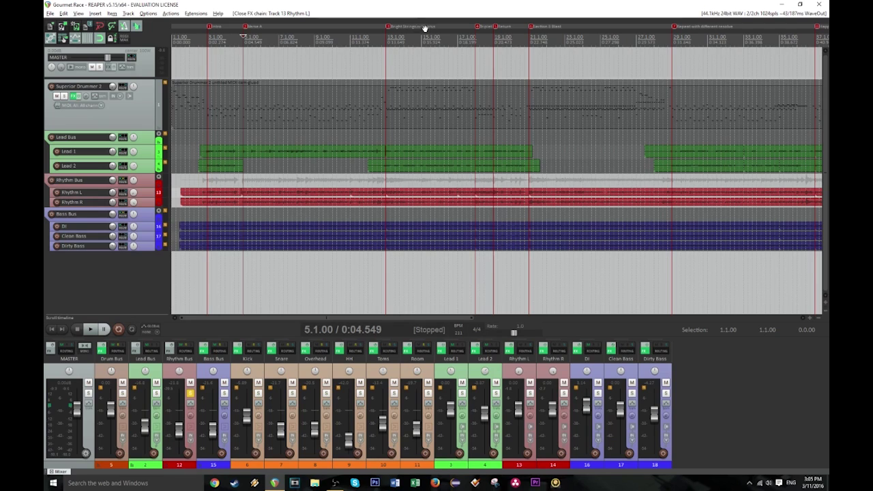
- Play the soloed rhythm guitars from bar 2, stop playback, and turn off the Rhythm Bus solo
click(194, 41)
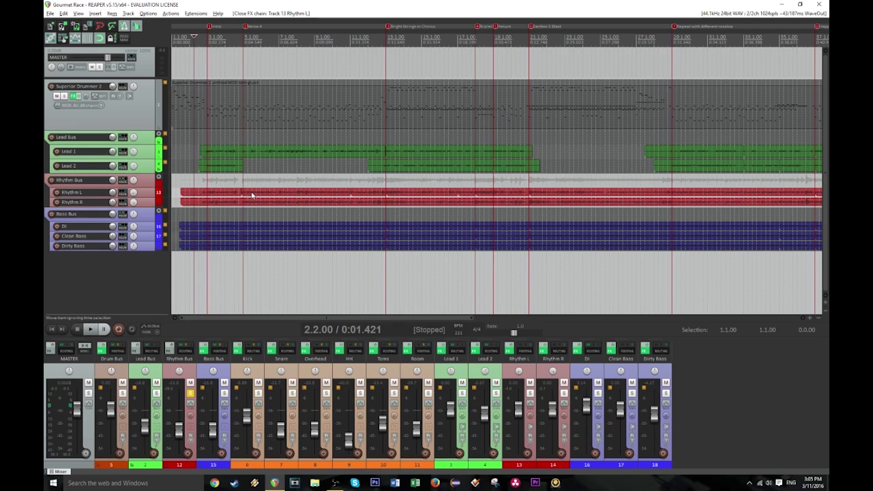
key(space)
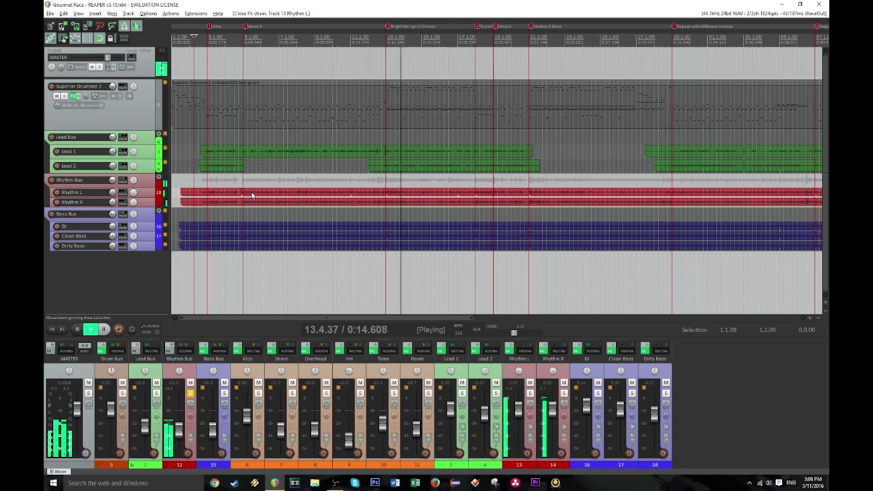
key(space)
click(190, 394)
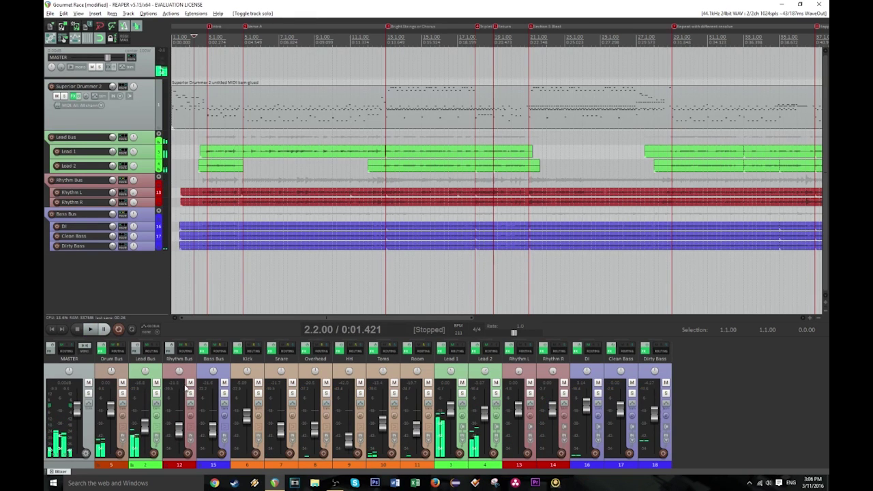
- Add FabFilter Pro-Q to the Rhythm Bus and set its analyzer to Post-EQ
right_click(170, 352)
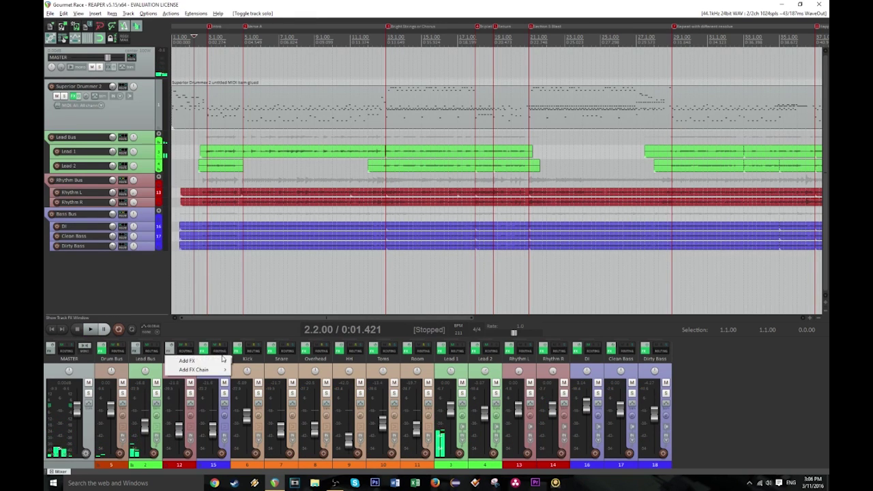
mouse_move(194, 361)
mouse_move(274, 361)
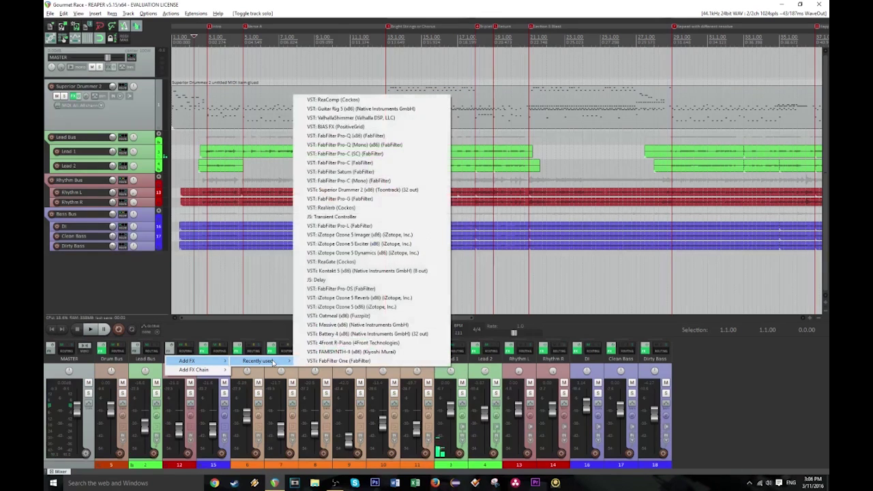
click(364, 136)
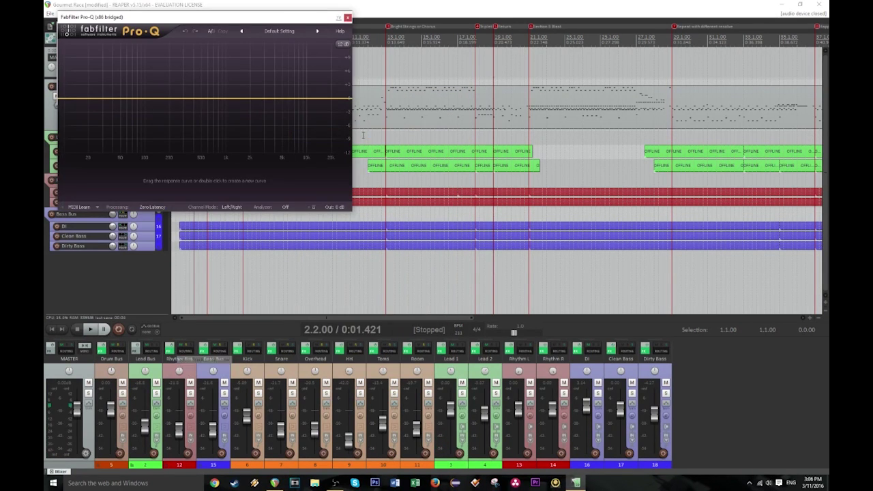
click(285, 207)
click(298, 235)
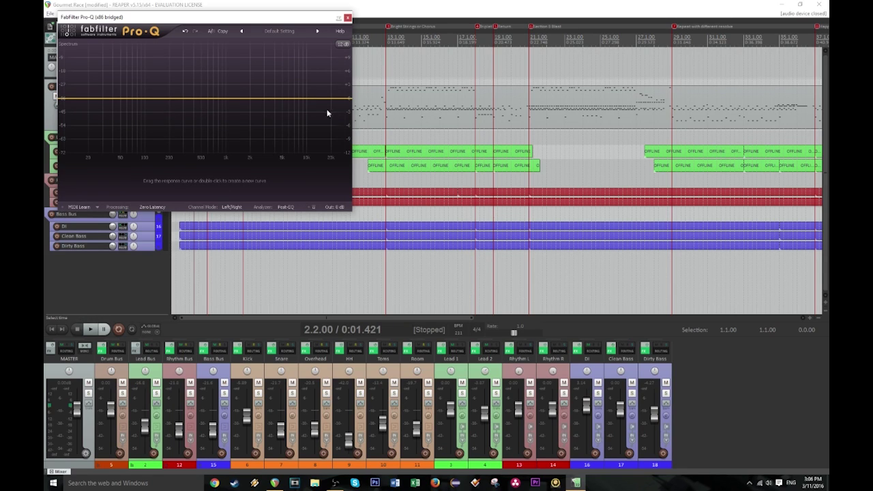
- Add a low-cut band at about 100 Hz to the Rhythm Bus EQ while playing the mix from bar 11
click(362, 34)
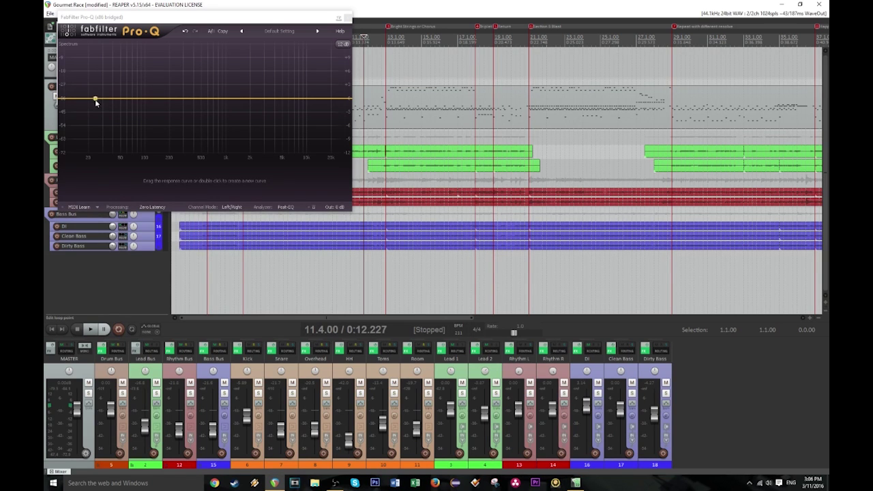
key(space)
right_click(116, 108)
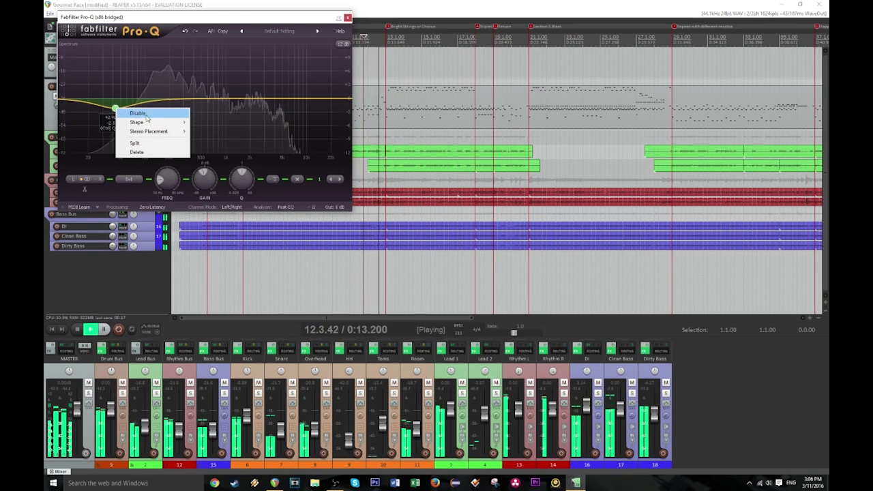
mouse_move(167, 130)
click(215, 140)
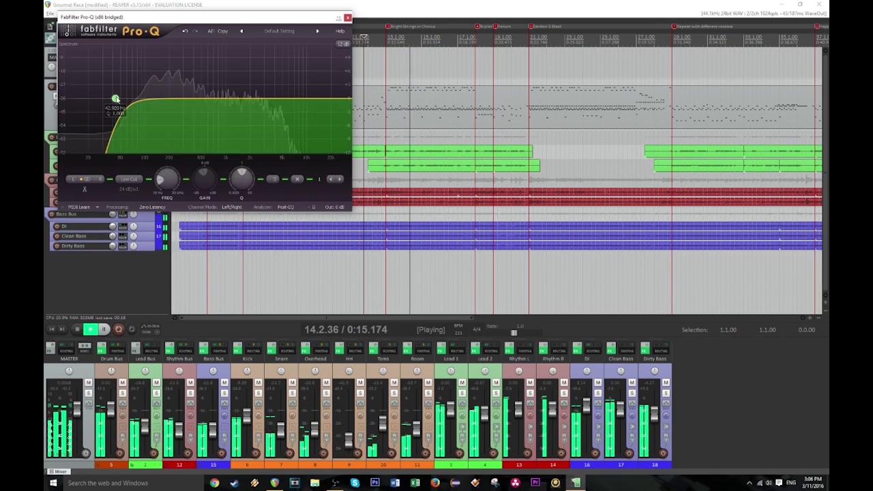
mouse_move(159, 181)
drag(159, 180, 160, 176)
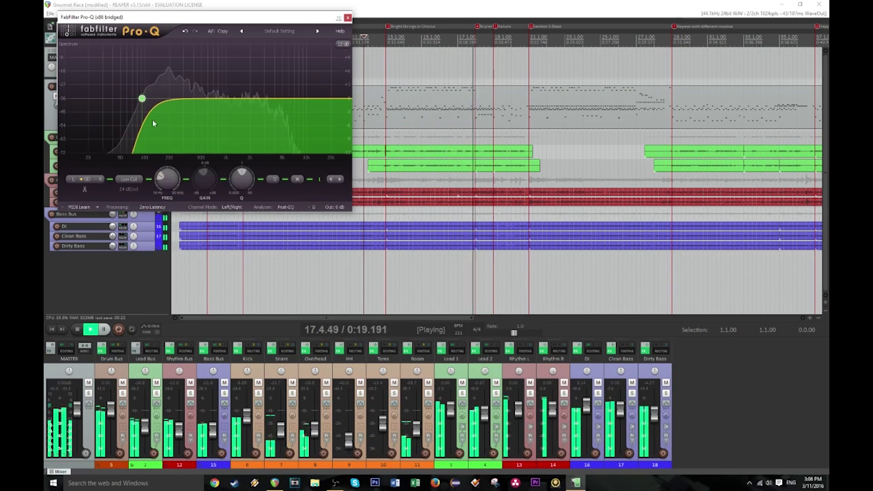
drag(142, 100, 144, 101)
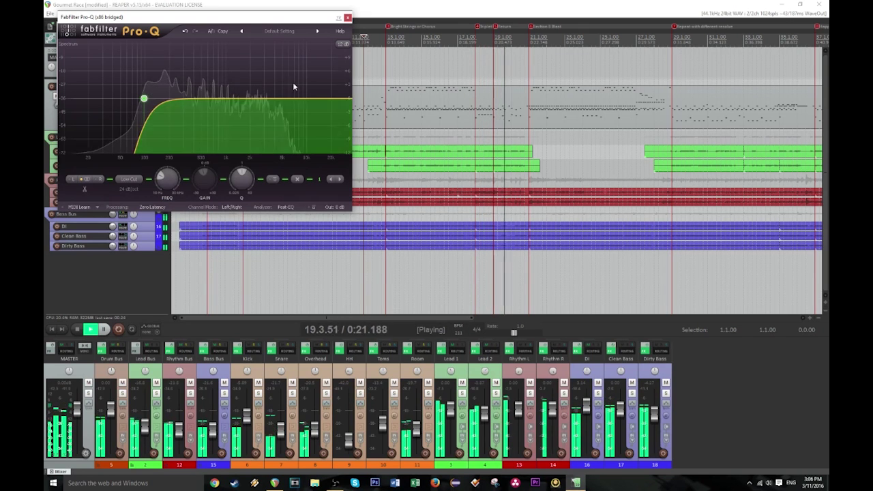
- Add a high-cut band with a Q of 1 at about 8 kHz to the Rhythm Bus EQ
click(326, 101)
right_click(326, 101)
mouse_move(363, 118)
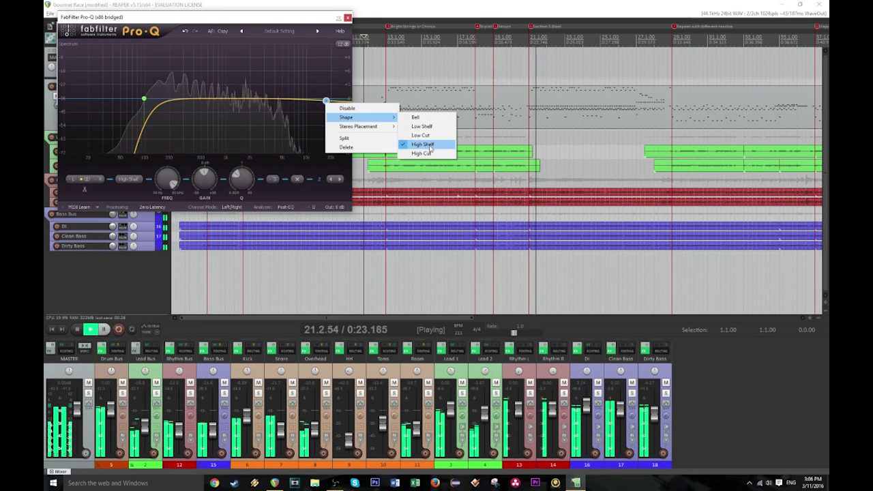
click(418, 153)
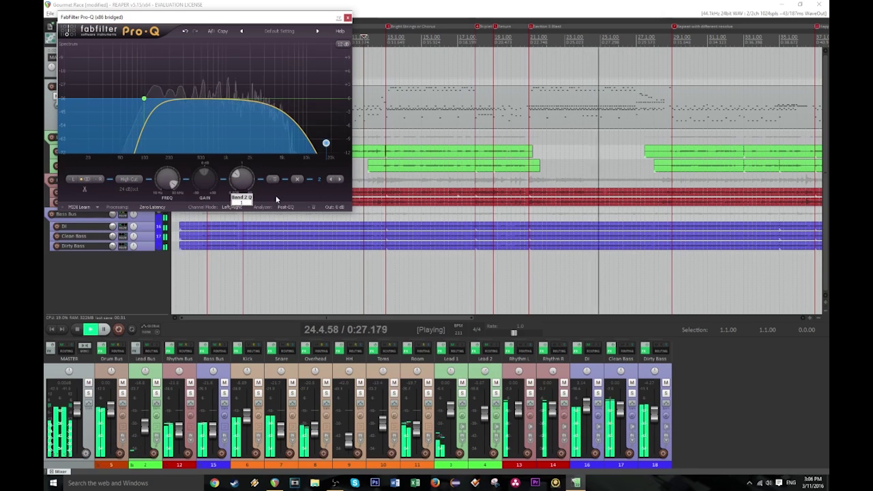
key(Return)
drag(163, 185, 160, 203)
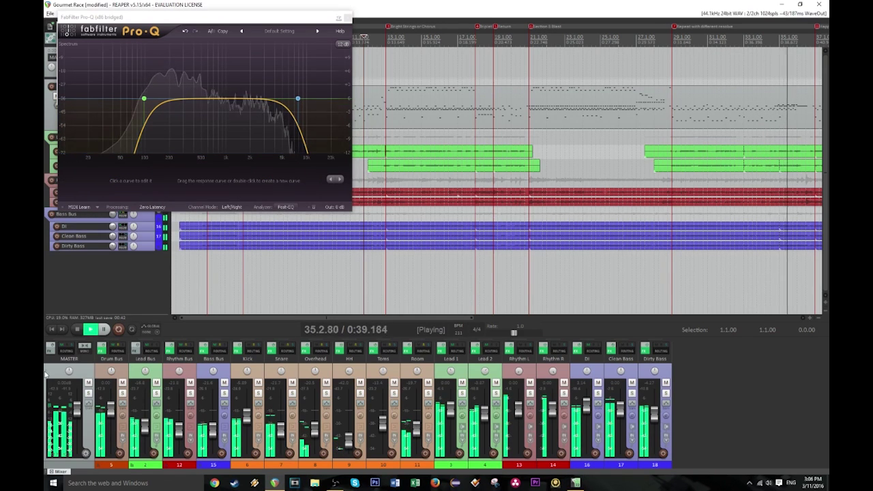
- Add a narrow bell cut of about 4 dB near 450 Hz to the Rhythm Bus EQ
click(103, 330)
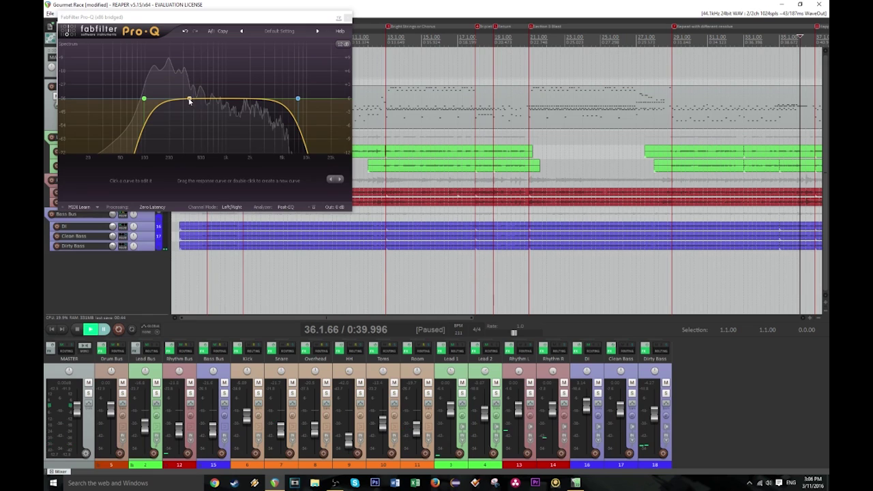
drag(187, 101, 189, 69)
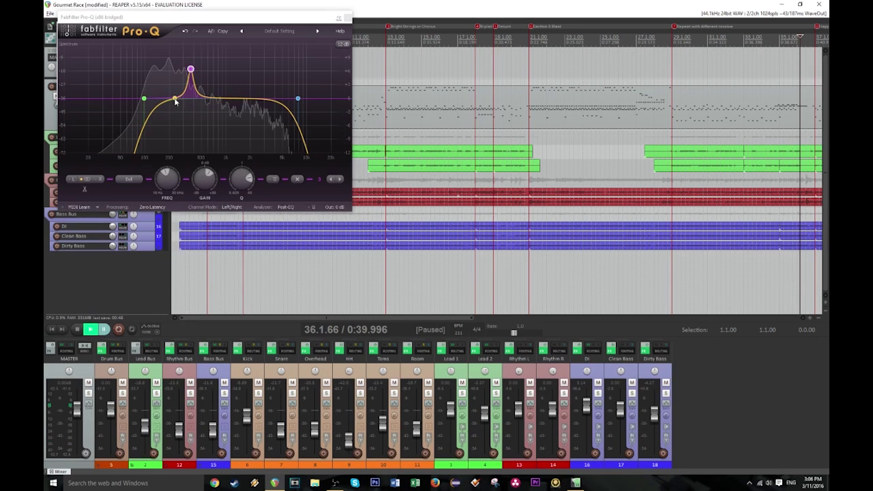
click(105, 326)
drag(191, 69, 197, 118)
- Sweep for harsh frequencies and add narrow bell cuts near 3 kHz and 1.8 kHz, each about 3 dB deep
drag(260, 99, 258, 65)
scroll(258, 65, up, 10)
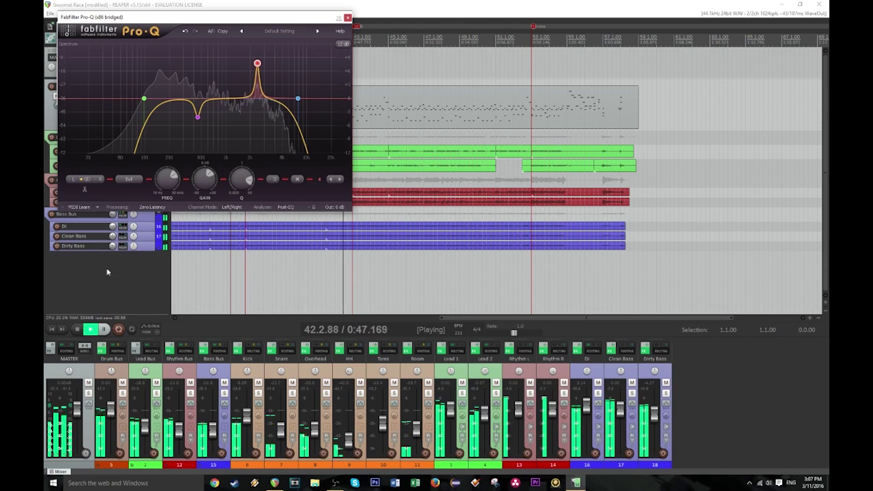
click(105, 329)
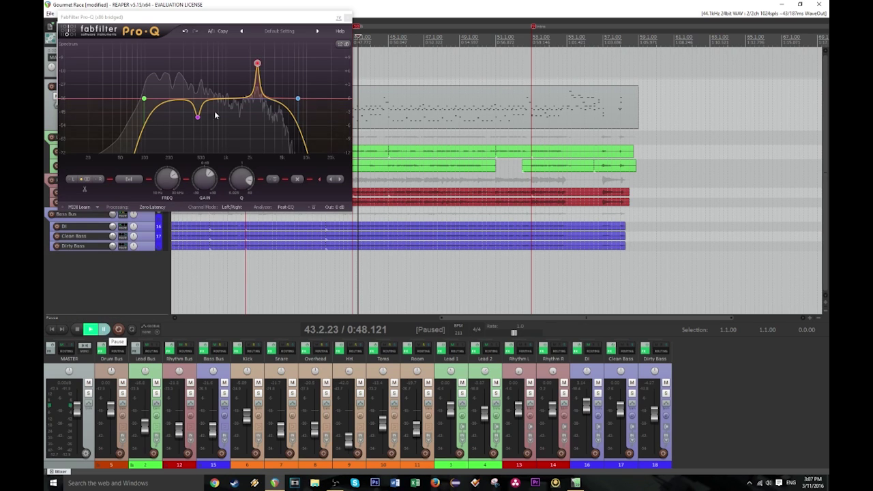
key(space)
drag(257, 63, 247, 118)
scroll(237, 68, up, 10)
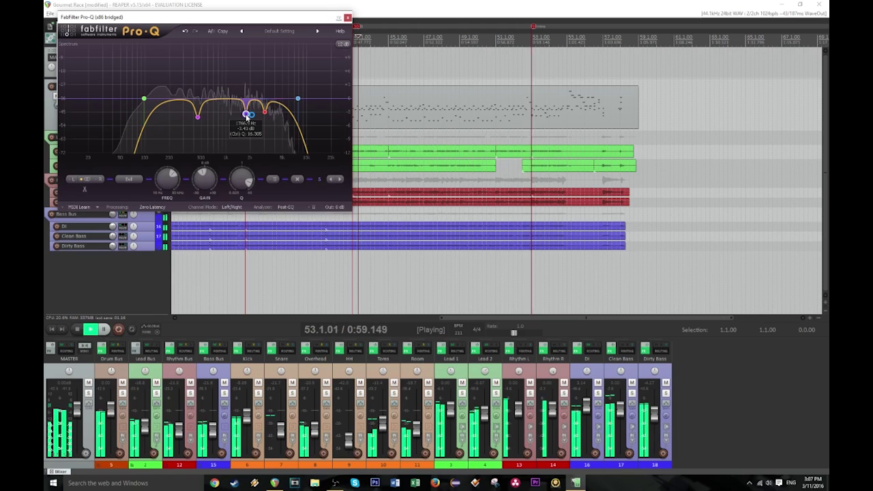
- Raise the low cut to about 110 Hz and the Rhythm Bus volume to -17.5 dB, and close the EQ
drag(145, 100, 148, 99)
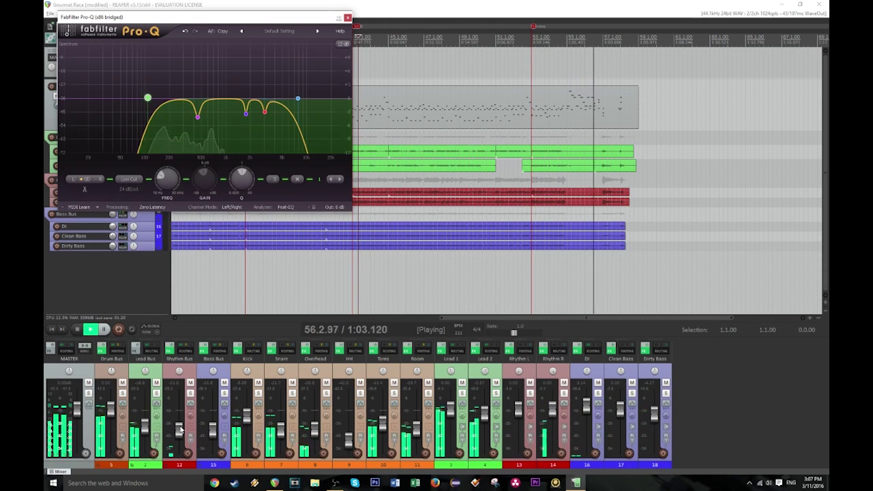
drag(180, 431, 180, 427)
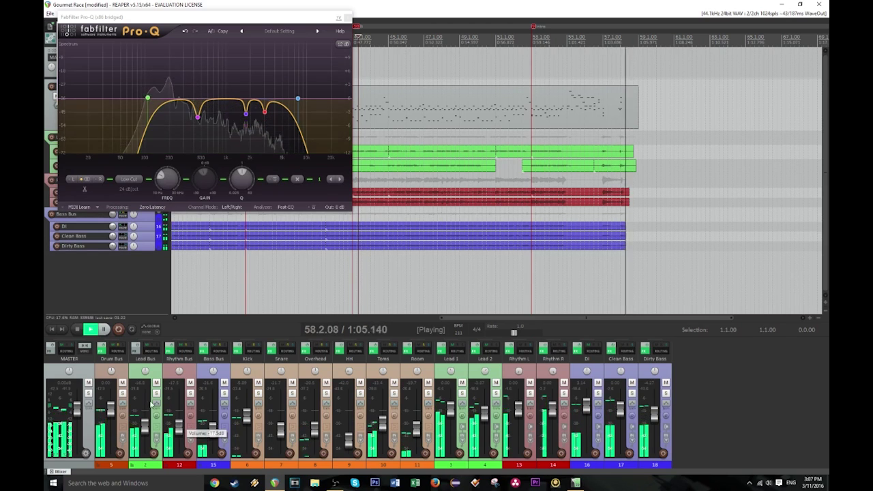
click(78, 330)
click(348, 18)
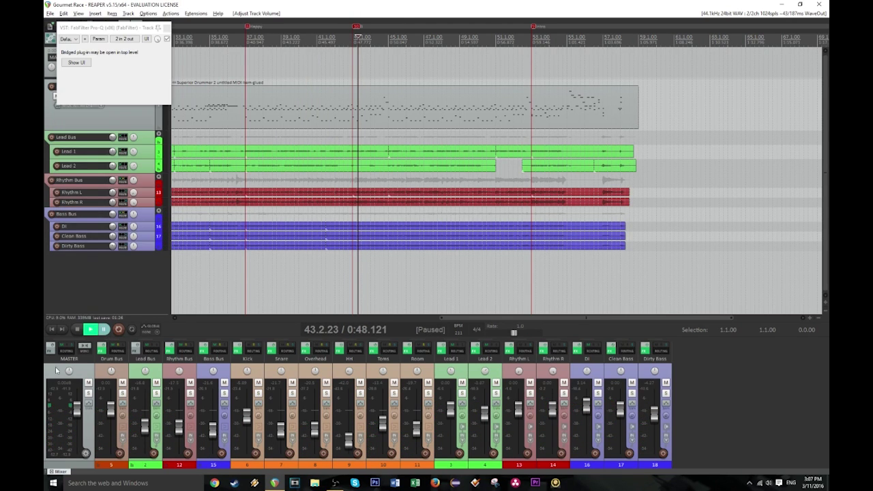
- Play the full mix from bar 3 and set the Rhythm Bus volume to -18.6 dB
key(Home)
scroll(224, 230, down, 4)
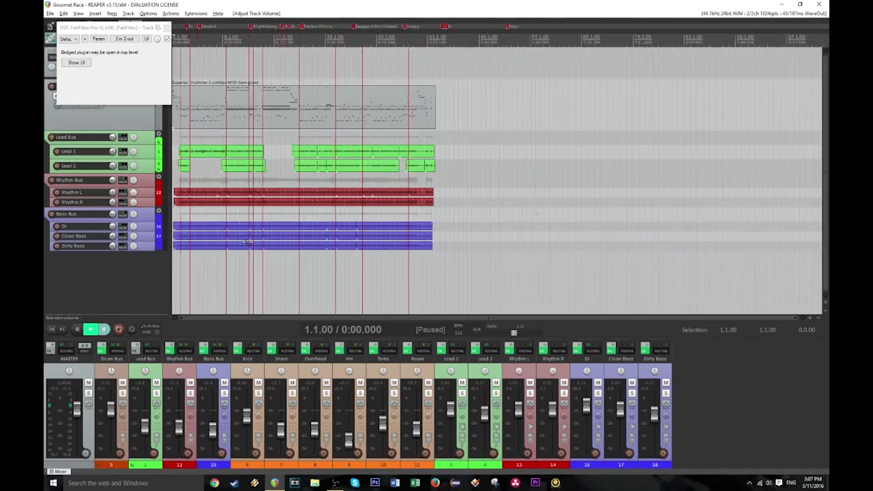
click(180, 43)
scroll(214, 94, up, 4)
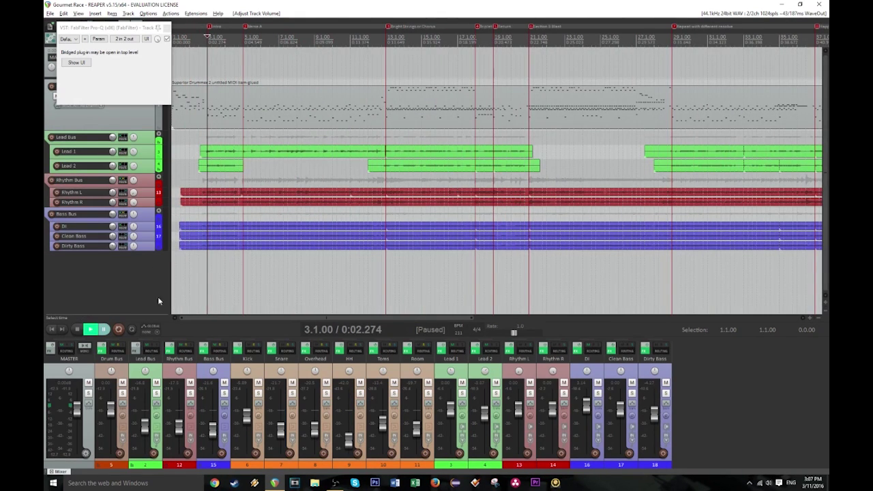
click(103, 330)
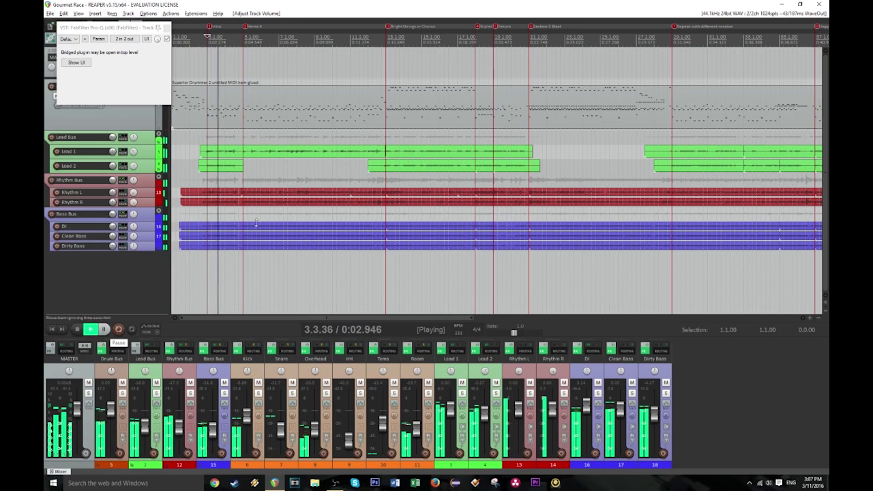
drag(179, 419, 179, 426)
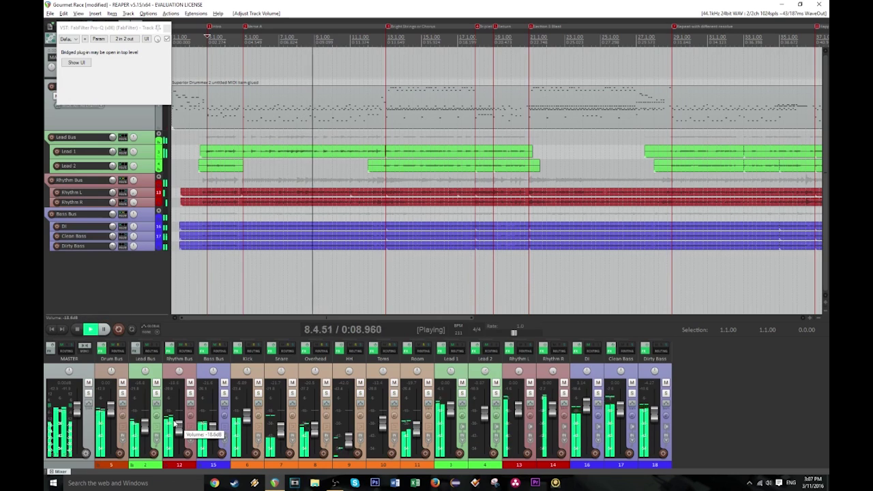
- Set the Lead Bus volume to -15.4 dB, close the Rhythm Bus plug-in window, and pause playback
drag(147, 429, 146, 428)
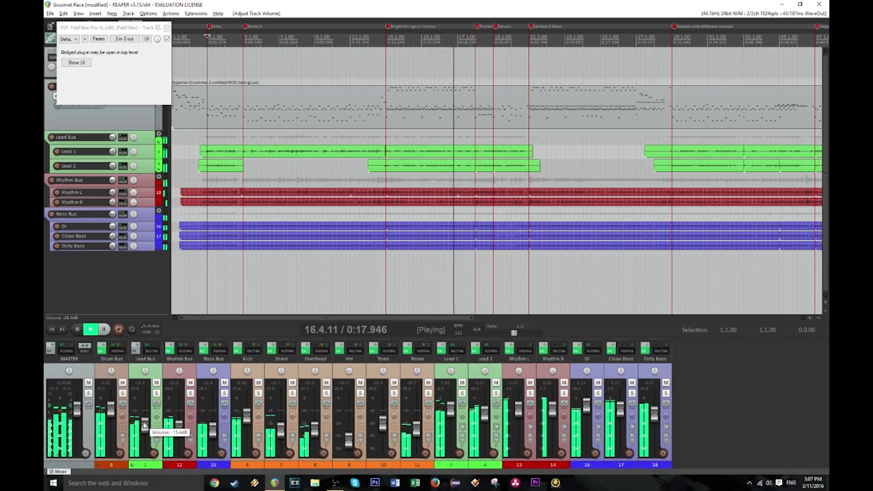
click(166, 28)
click(104, 330)
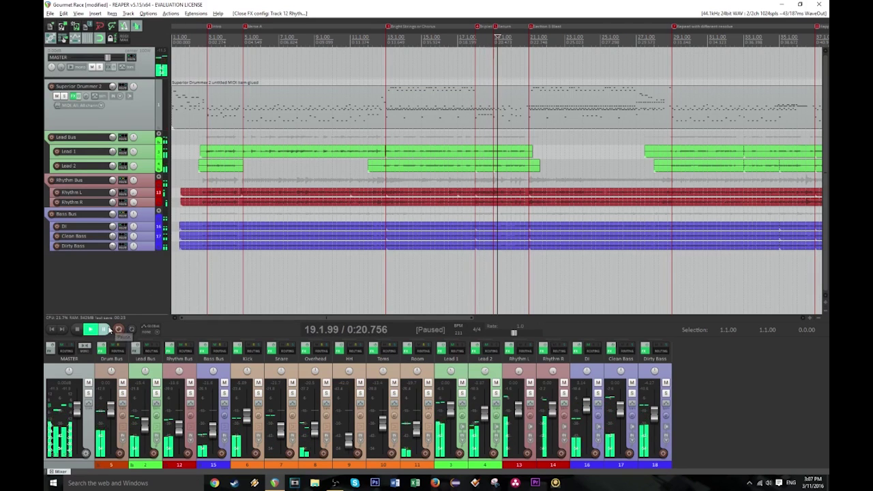
- Close the Rhythm Bus Pro-Q window, search the plug-ins for "image" and add mda Image to the bus
click(169, 354)
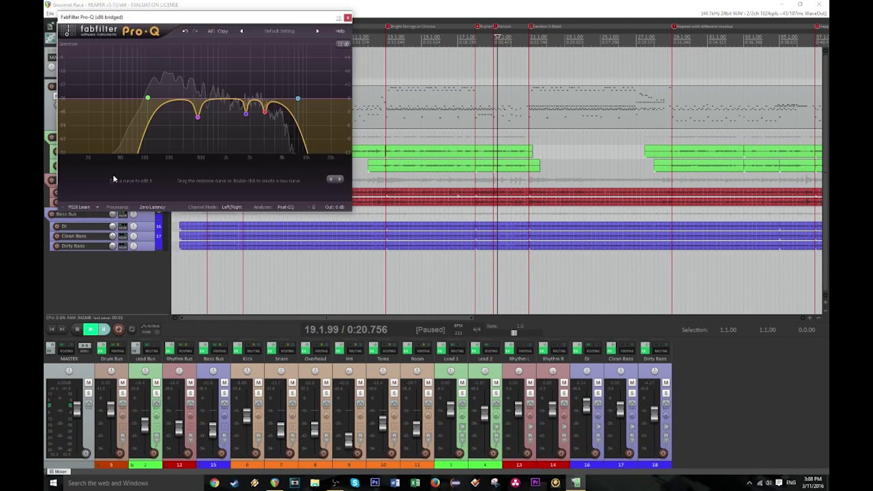
click(348, 18)
click(66, 171)
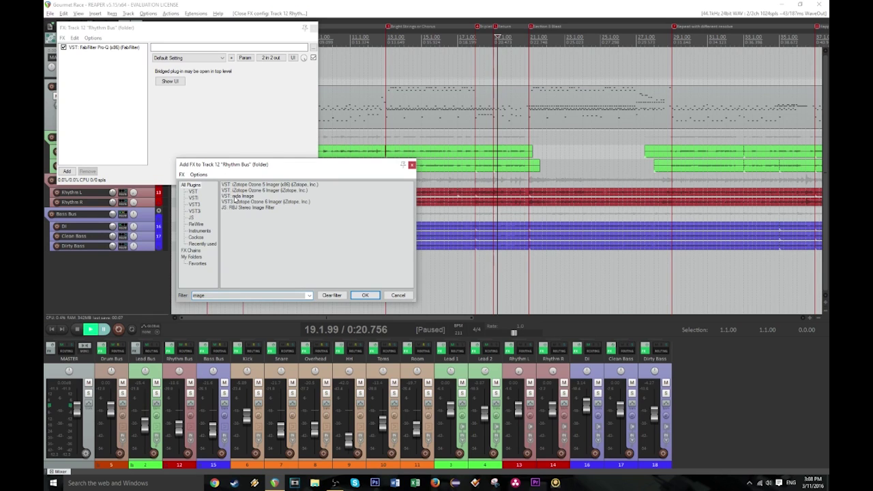
click(169, 14)
mouse_move(194, 15)
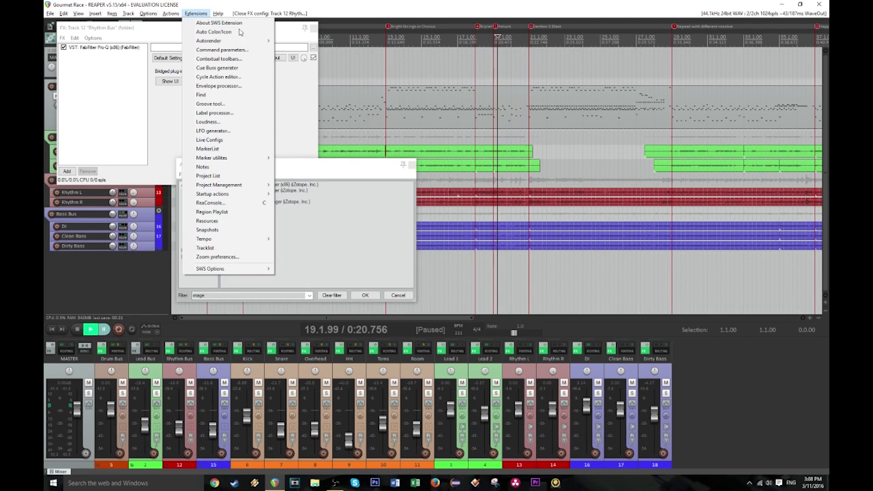
click(221, 4)
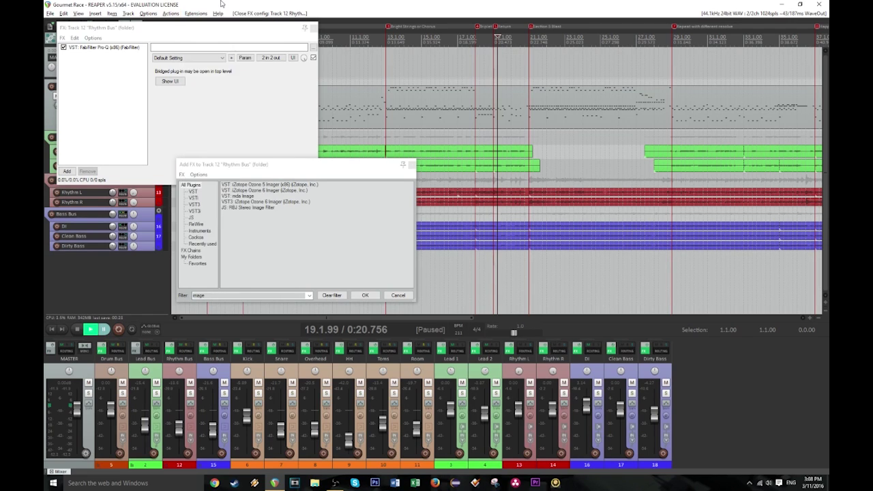
double_click(235, 196)
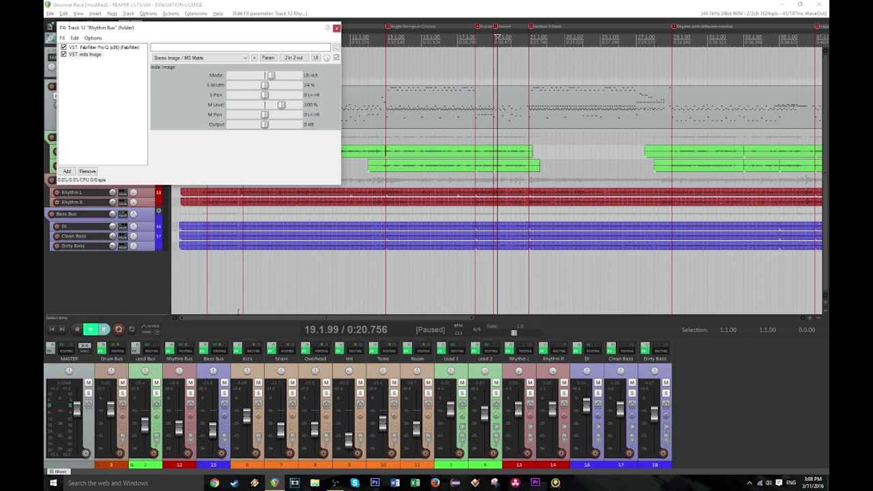
- Audition the Rhythm Bus soloed and in the mix, setting mda Image's S Width to 138 % and the bus volume to -20.3 dB
click(190, 395)
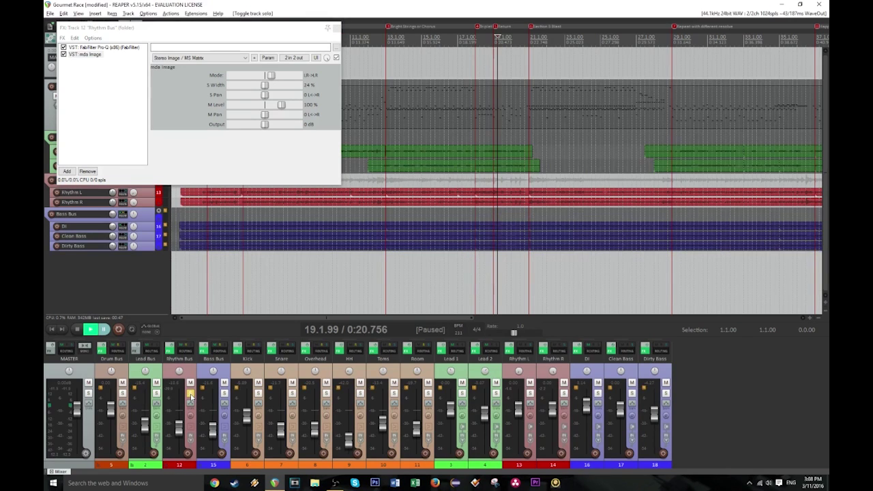
click(104, 330)
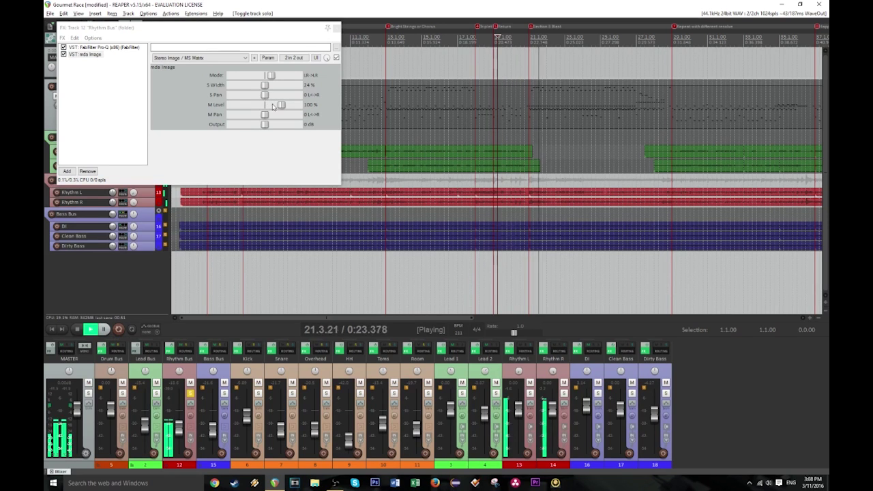
drag(265, 86, 291, 92)
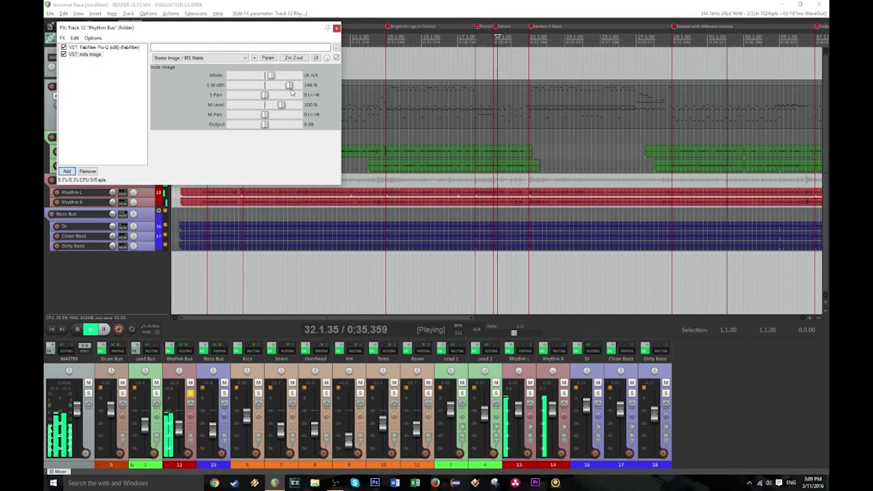
click(190, 394)
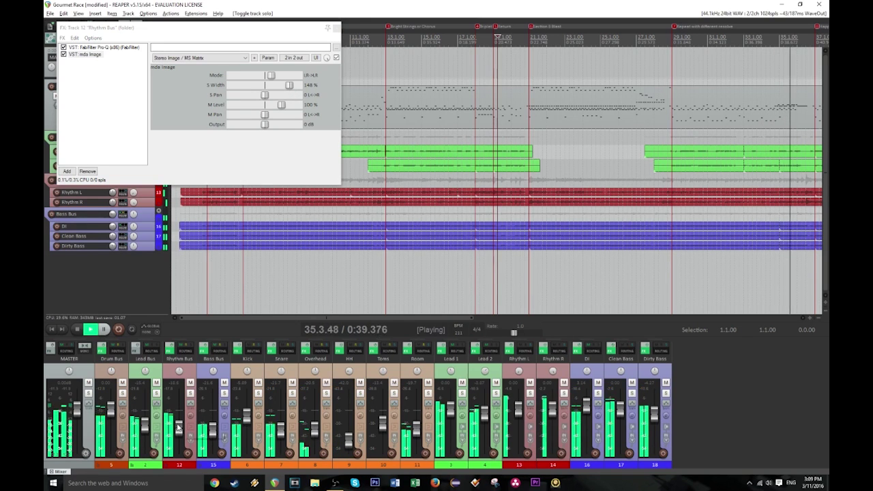
scroll(178, 428, down, 3)
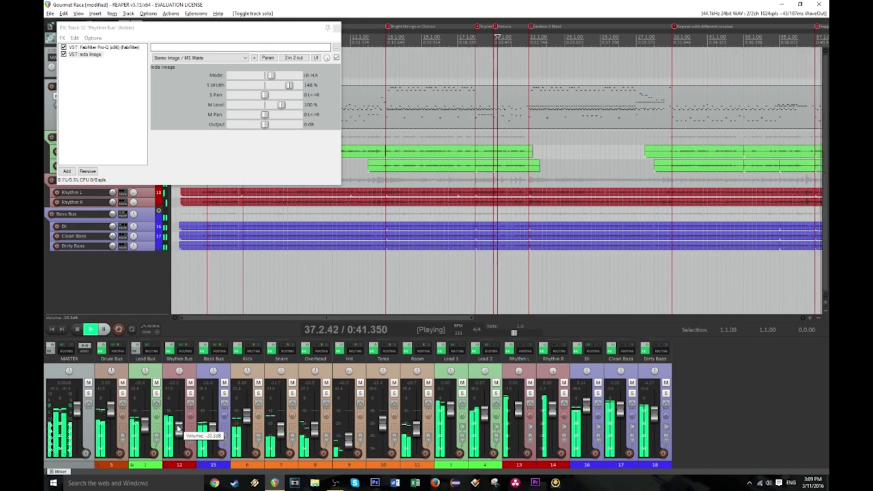
drag(289, 85, 288, 86)
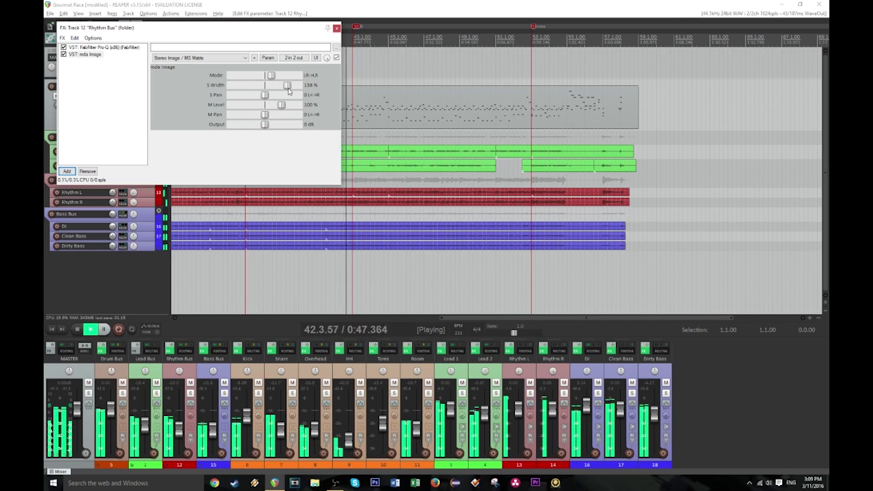
click(337, 29)
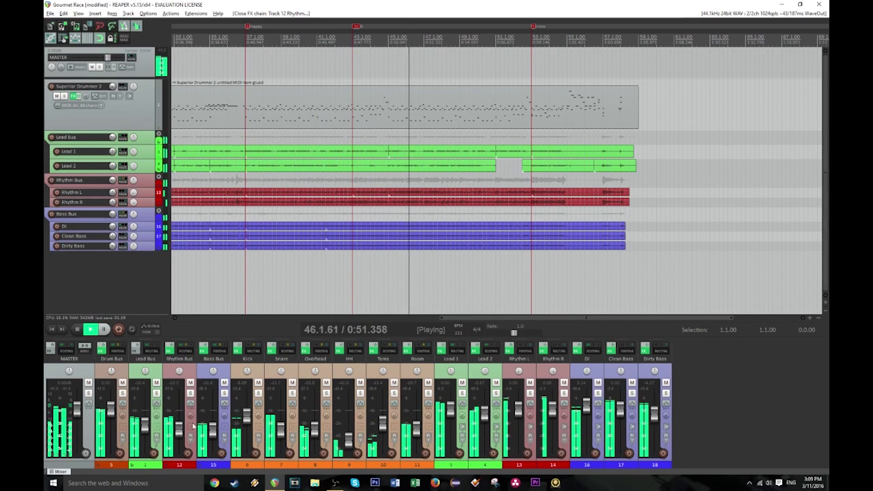
- Set the Bass Bus volume to about -19.8 dB, stop playback and return to the project start
drag(212, 432, 213, 431)
key(space)
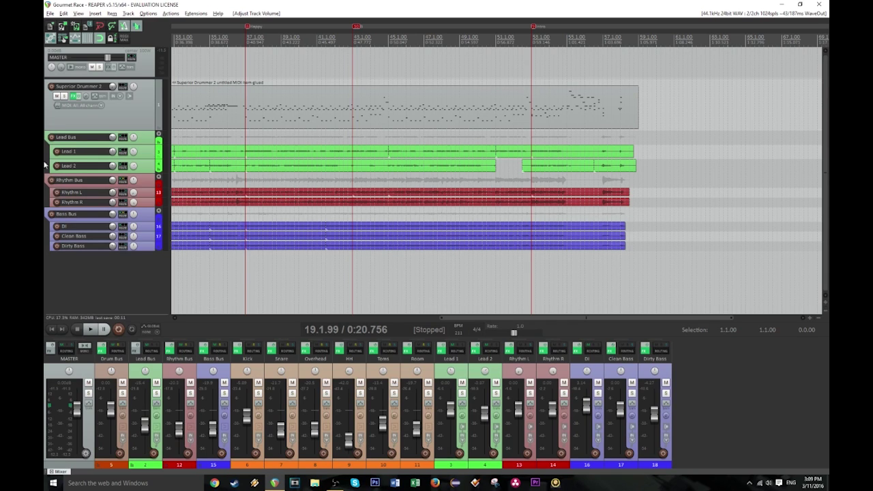
click(51, 330)
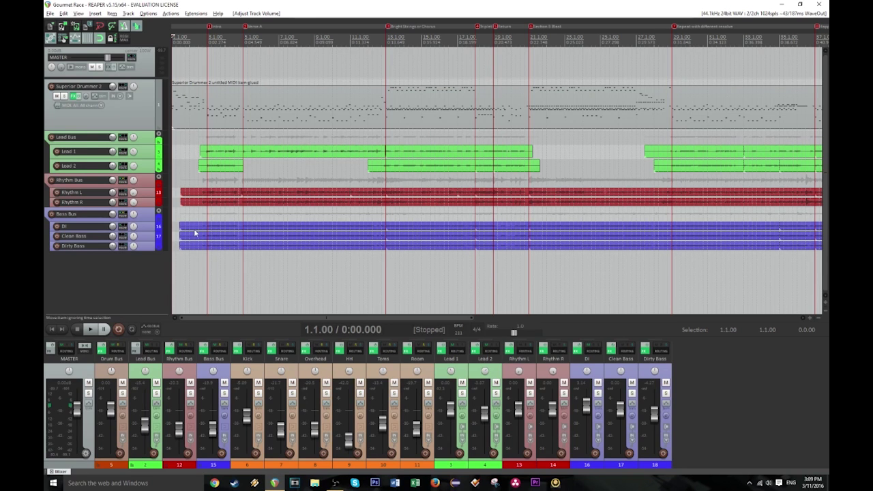
- Solo the Bass Bus and DI tracks and bypass the effects on Bass Bus, DI, Clean Bass and Dirty Bass
scroll(212, 237, down, 2)
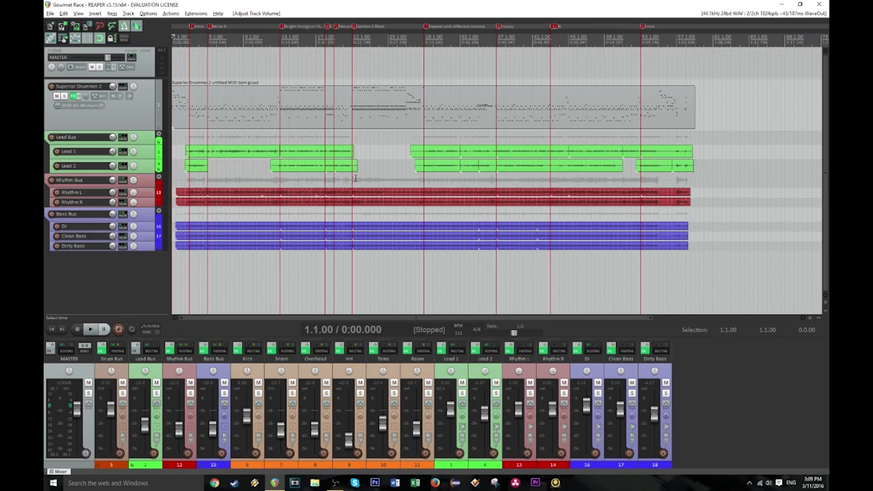
scroll(354, 178, up, 4)
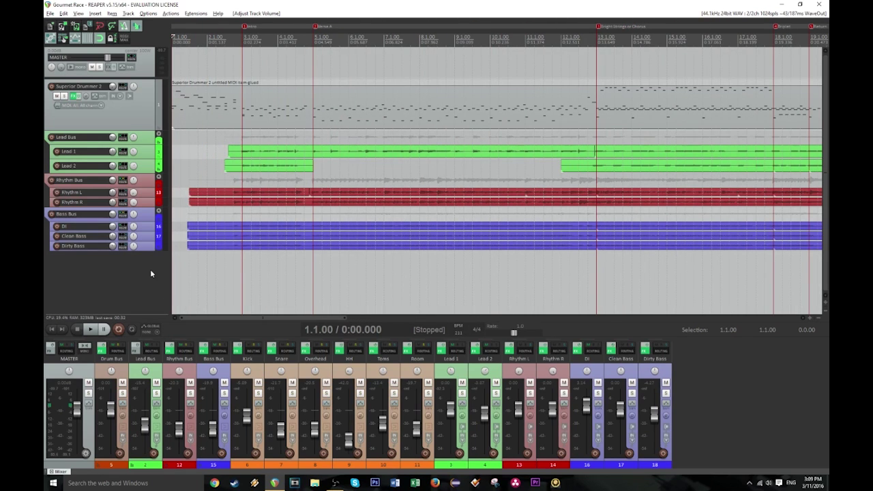
click(224, 394)
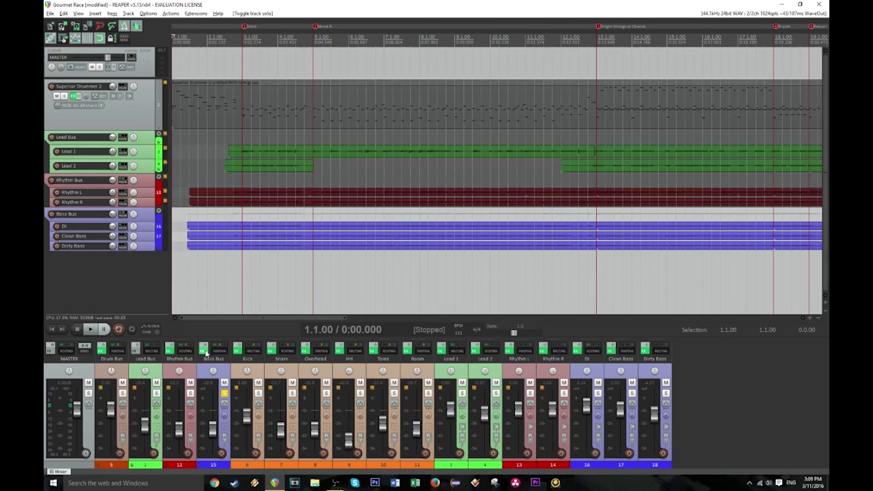
click(204, 349)
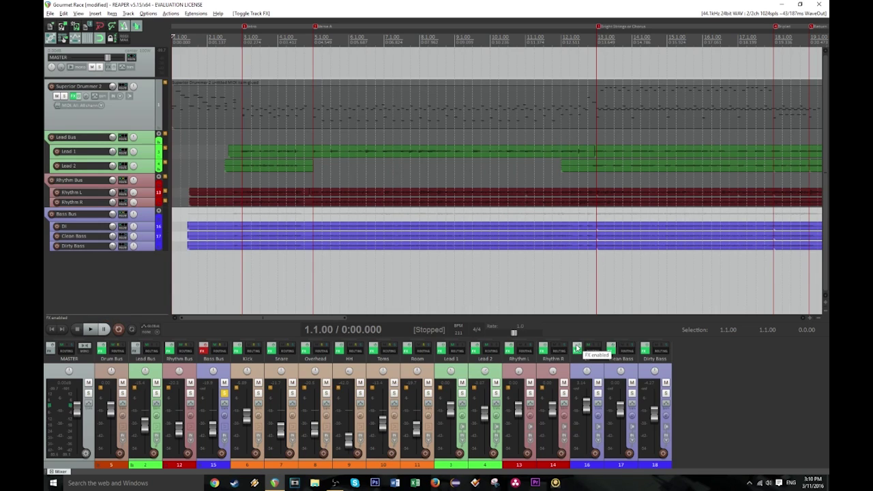
click(597, 394)
click(612, 349)
click(647, 348)
click(578, 349)
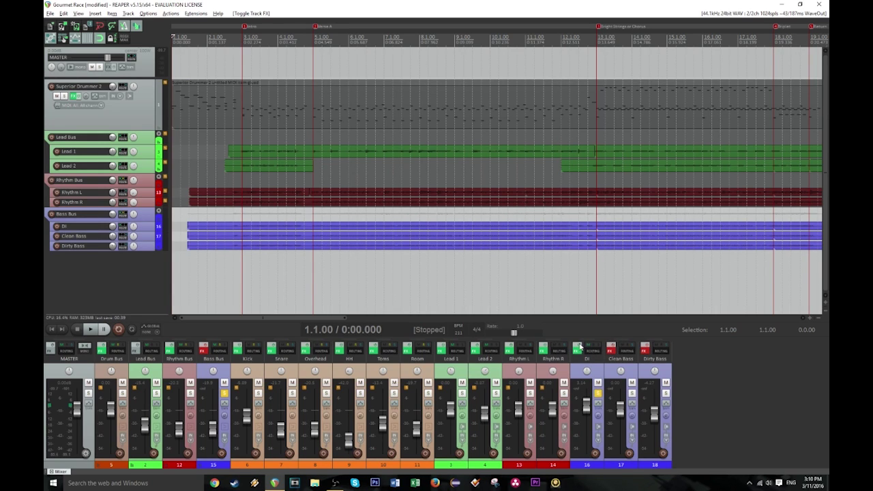
- Play the unprocessed DI bass on its own from the start, with the Bass Bus unsoloed
key(space)
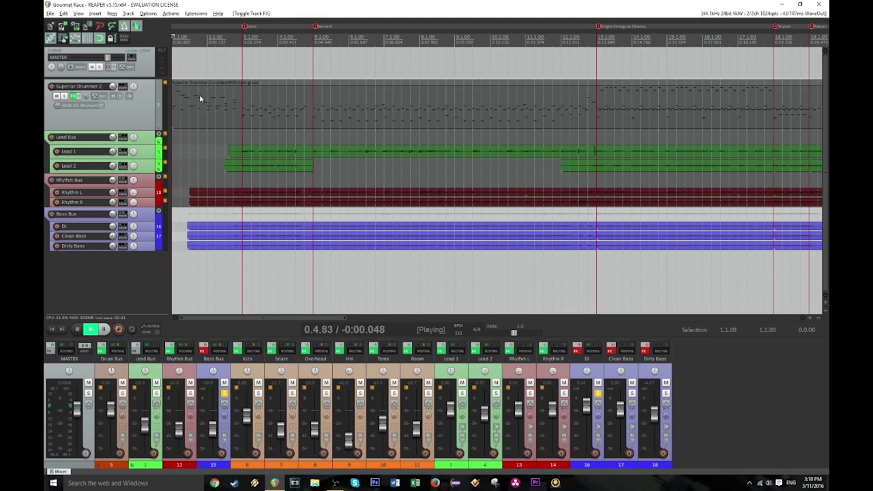
click(224, 393)
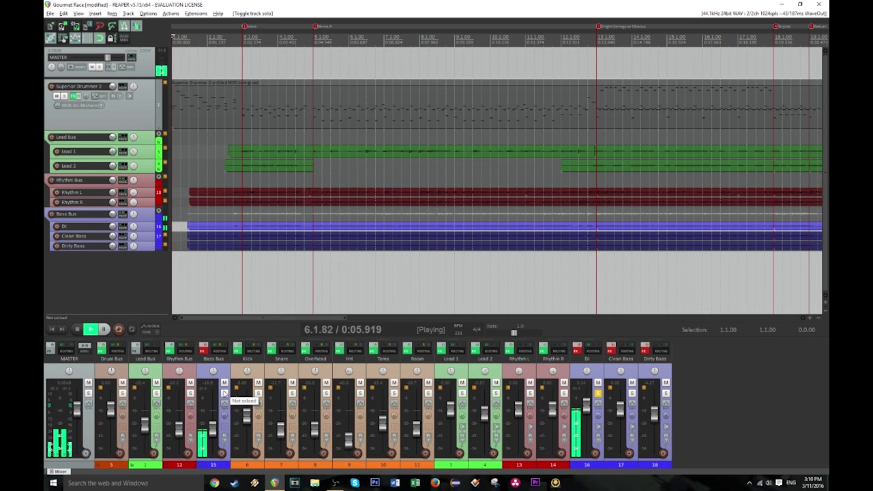
key(space)
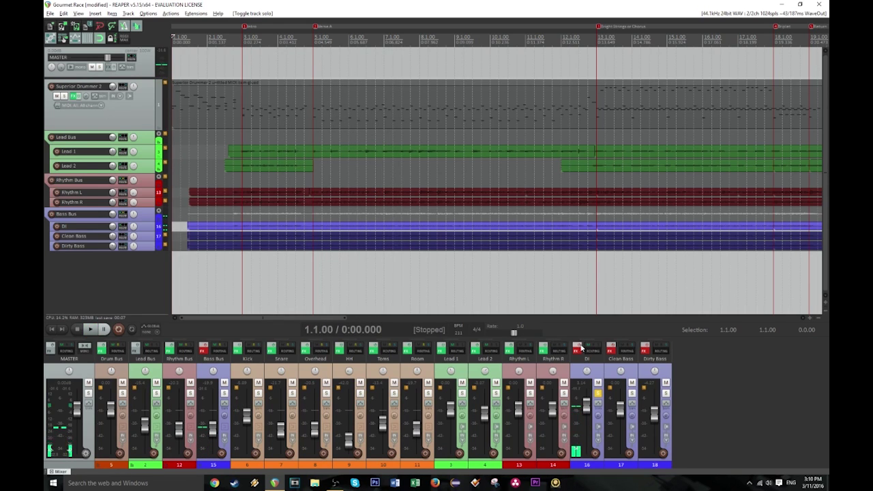
- Re-enable the DI track's effects, open its Pro-Q EQ and unsolo the track
click(577, 349)
click(578, 351)
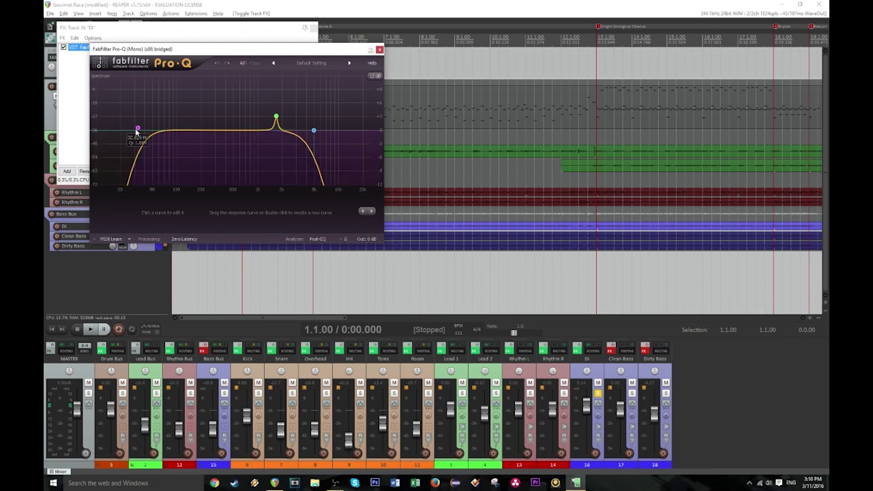
click(598, 393)
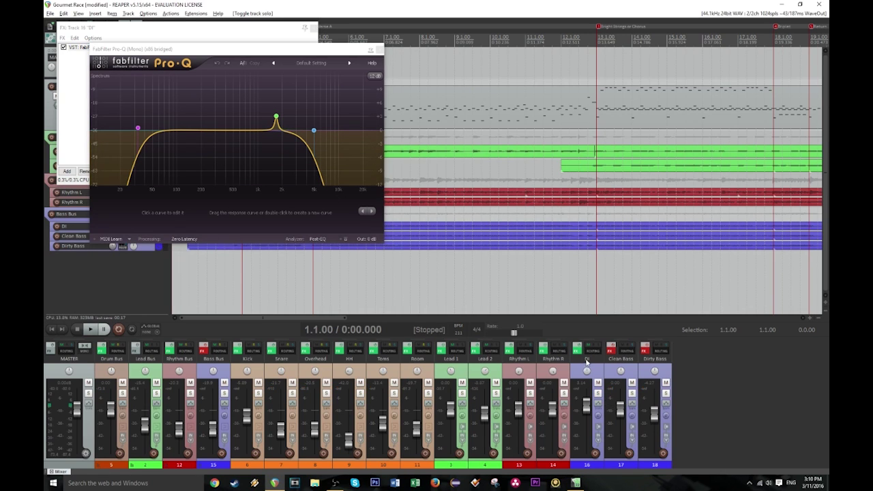
- Play from about bar 7, solo the DI track to hear it with its EQ, and close its plug-in windows
click(411, 280)
key(space)
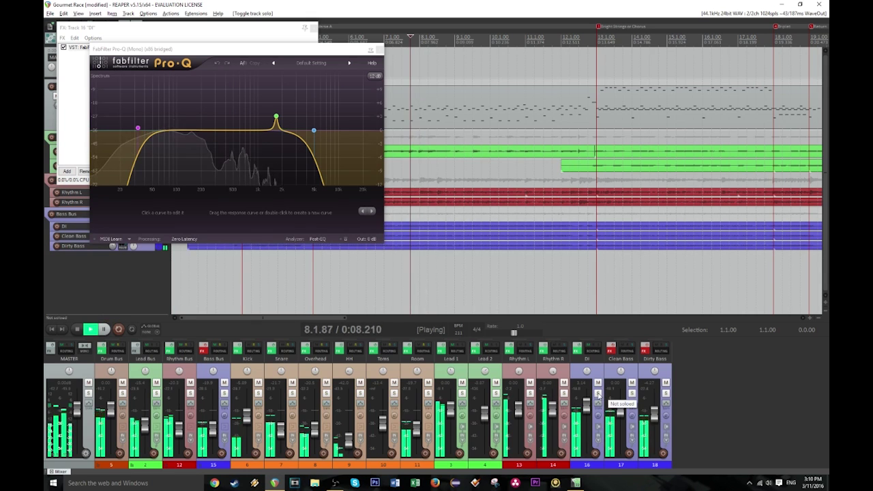
click(599, 394)
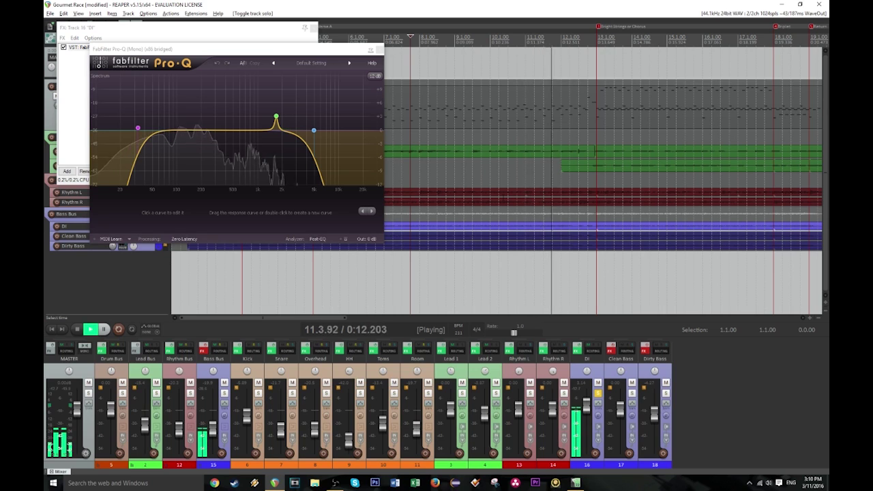
key(space)
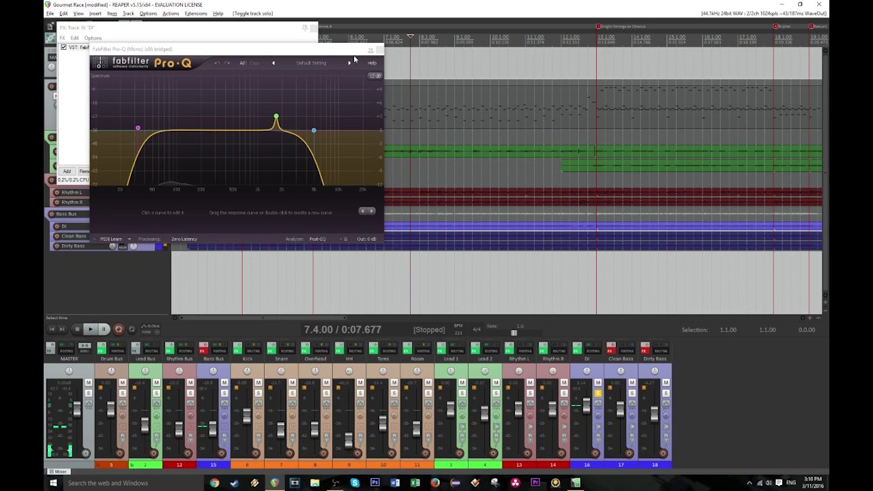
click(380, 50)
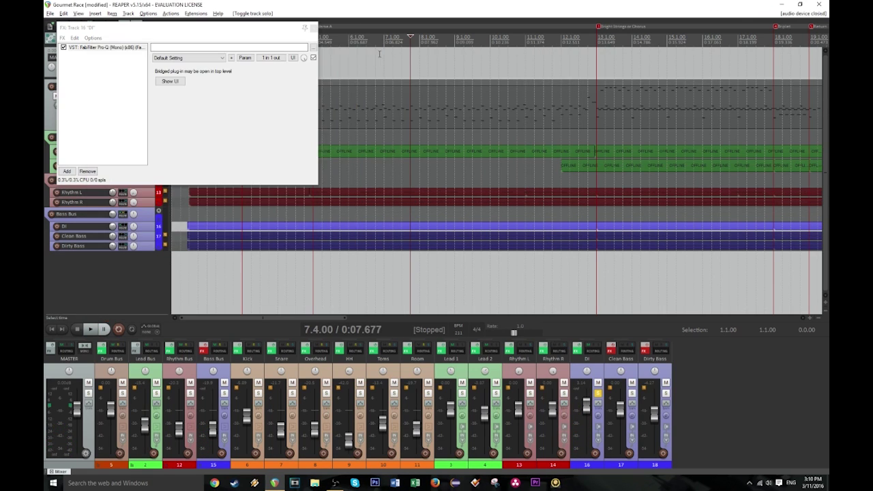
click(314, 28)
- Place the edit cursor at 1.3.00, re-enable the Clean Bass effects and open its BIAS FX plug-in
click(190, 41)
ctrl+click(611, 351)
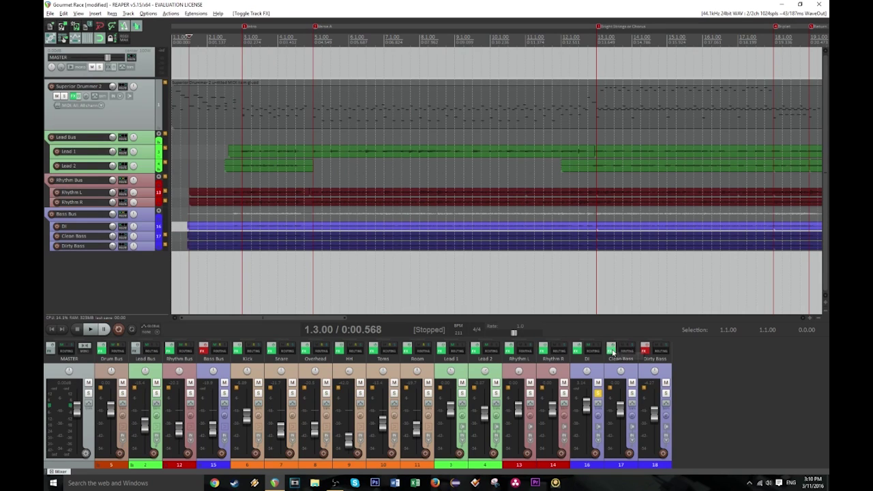
right_click(613, 353)
click(636, 379)
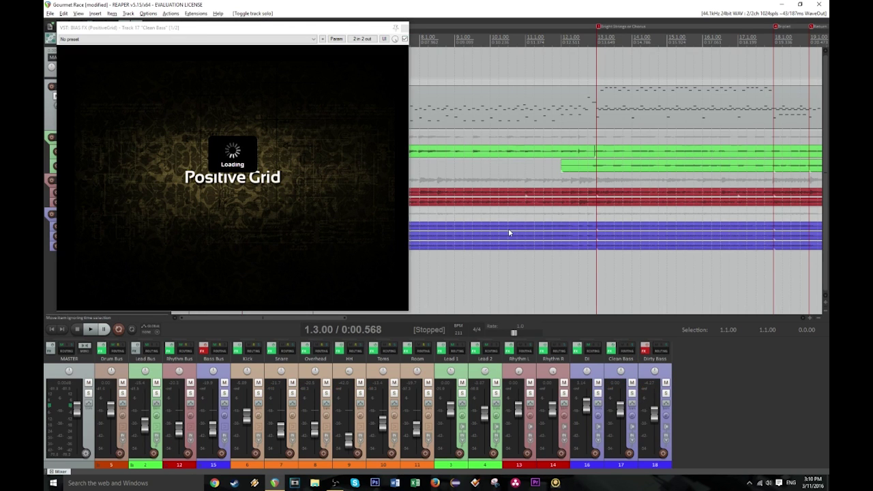
scroll(498, 232, down, 6)
scroll(490, 230, up, 3)
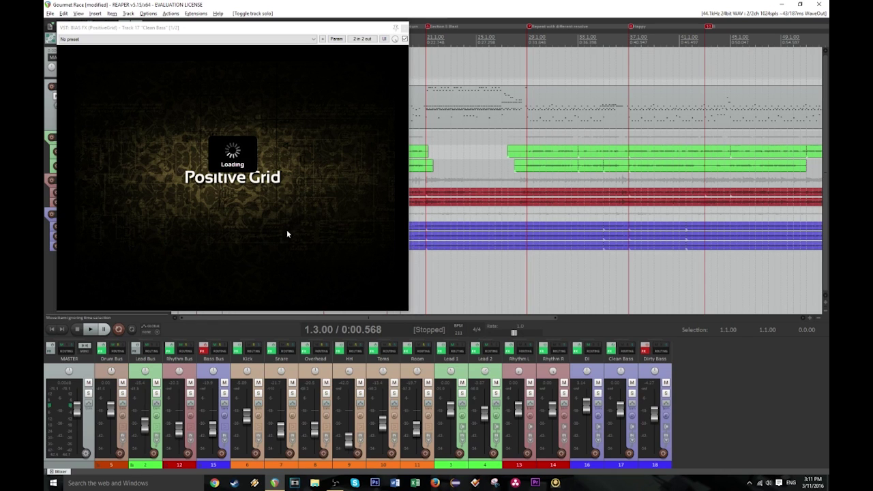
- Open the Clean Bass Pro-Q EQ and place its window beside BIAS FX, closing the extra plug-in wrapper
right_click(611, 350)
click(629, 390)
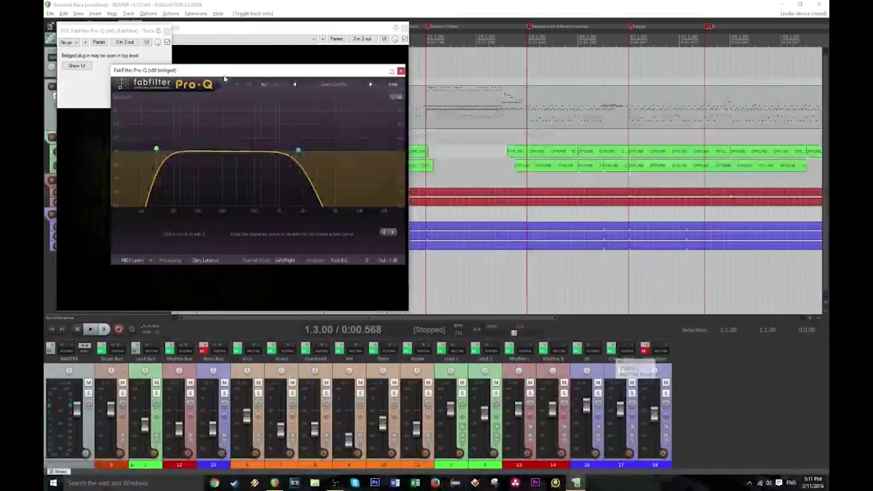
drag(228, 80, 544, 81)
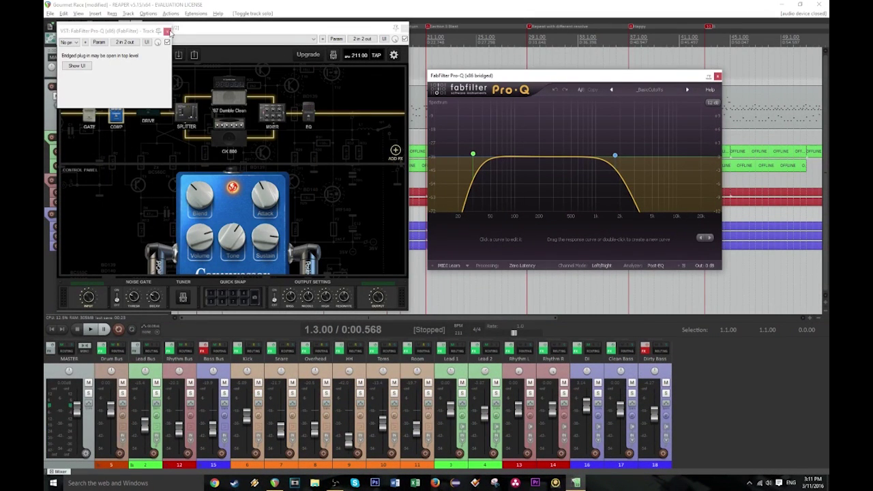
click(161, 32)
- Review the gate, compressor and favourite presets in the Clean Bass BIAS FX chain
click(85, 120)
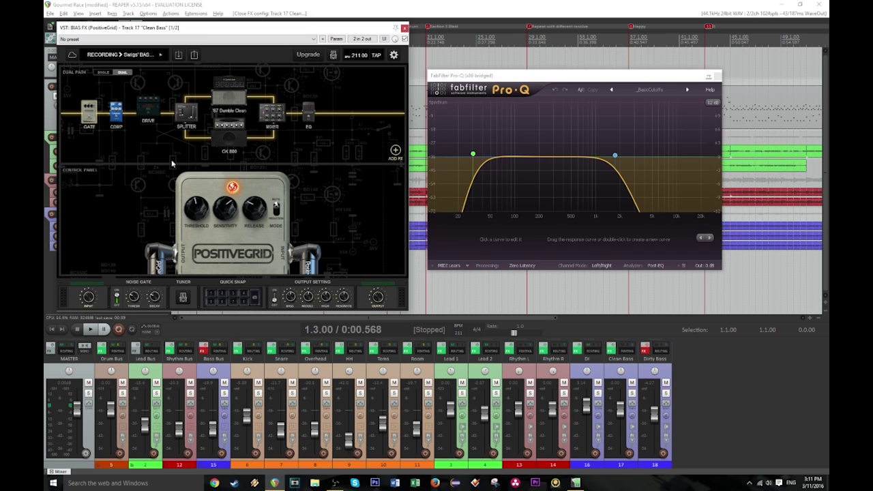
click(117, 116)
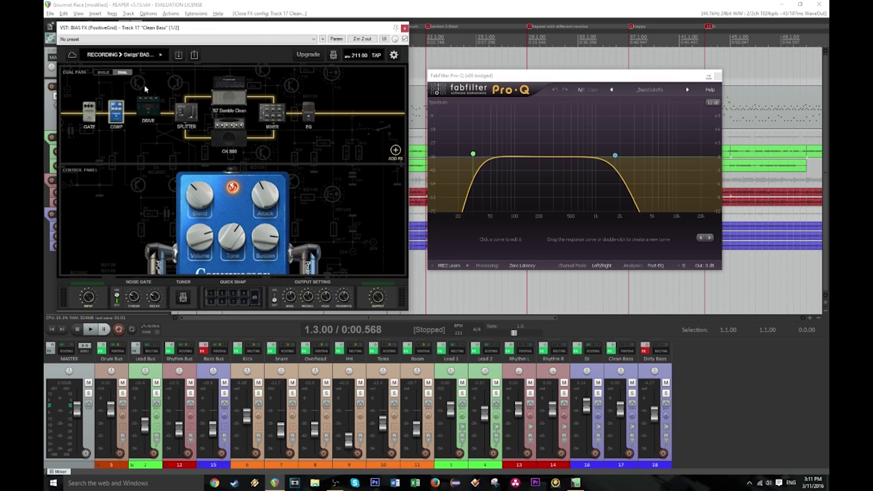
click(136, 55)
mouse_move(128, 73)
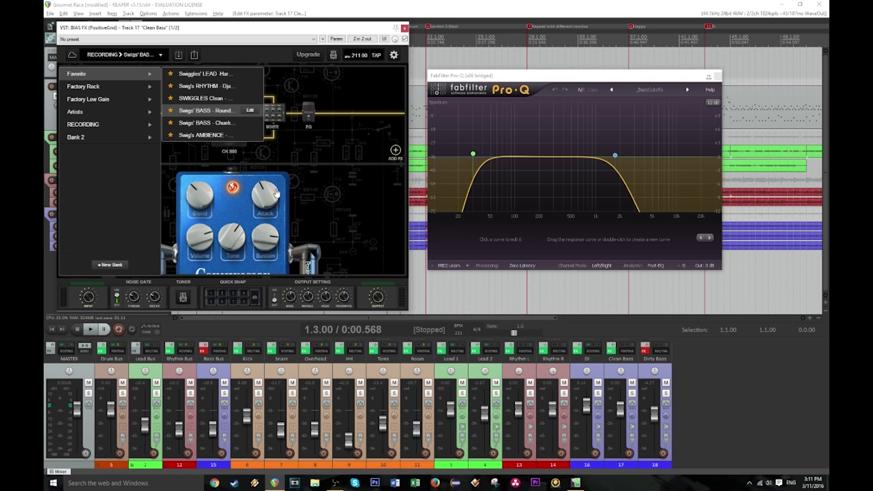
click(214, 194)
- Inspect the lower path's compressor and the head and cabinet settings of the GK 800 amp
click(124, 140)
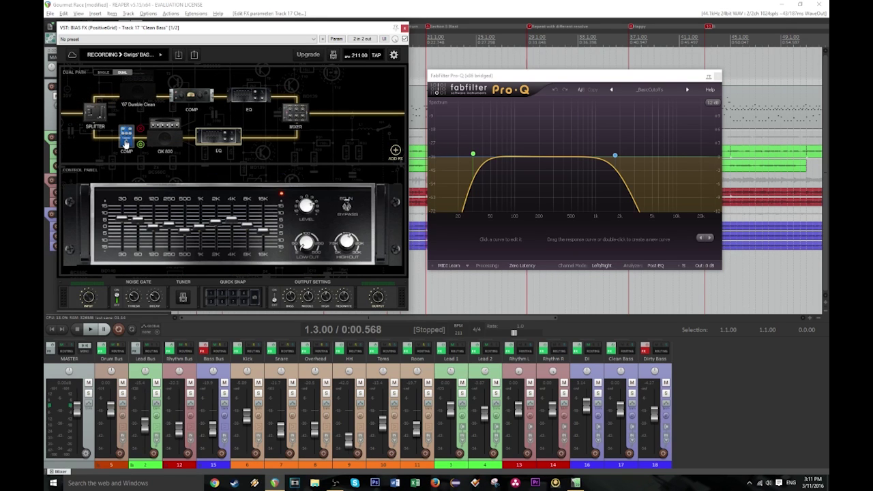
click(125, 141)
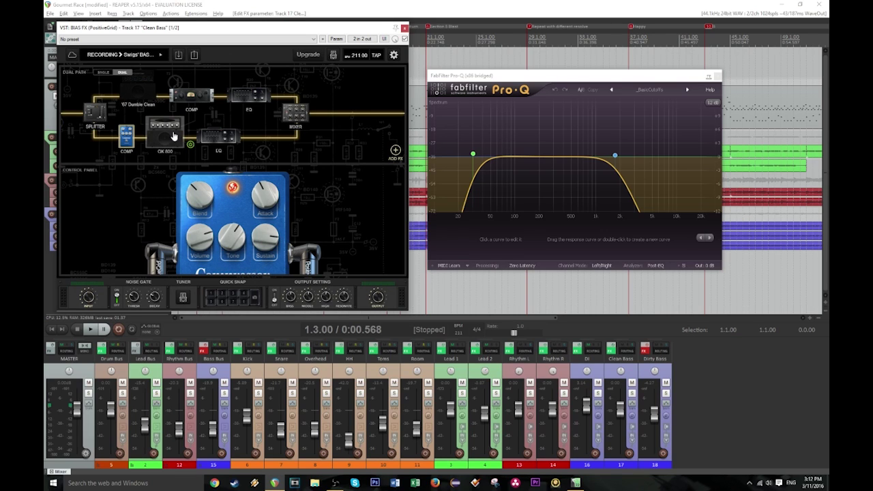
click(174, 136)
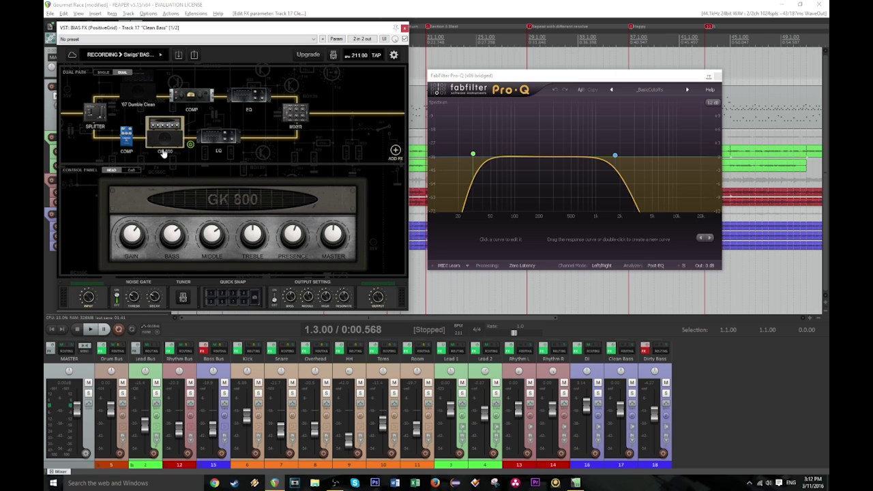
click(113, 171)
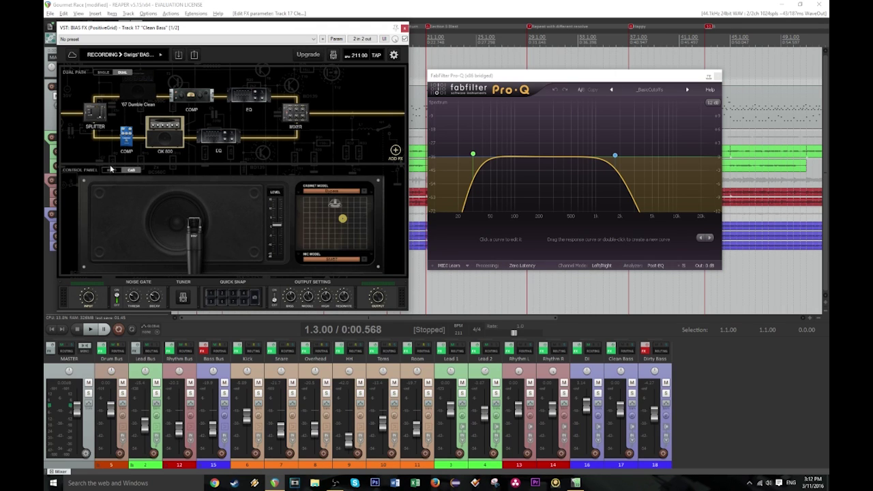
click(109, 170)
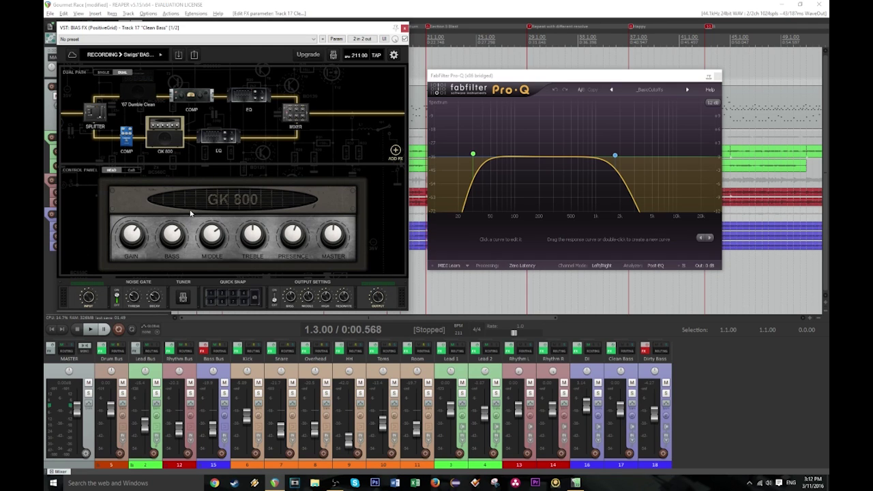
- Solo the Clean Bass track, play it from 21.3.00 while checking the OBS recording window, and stop playback
click(632, 394)
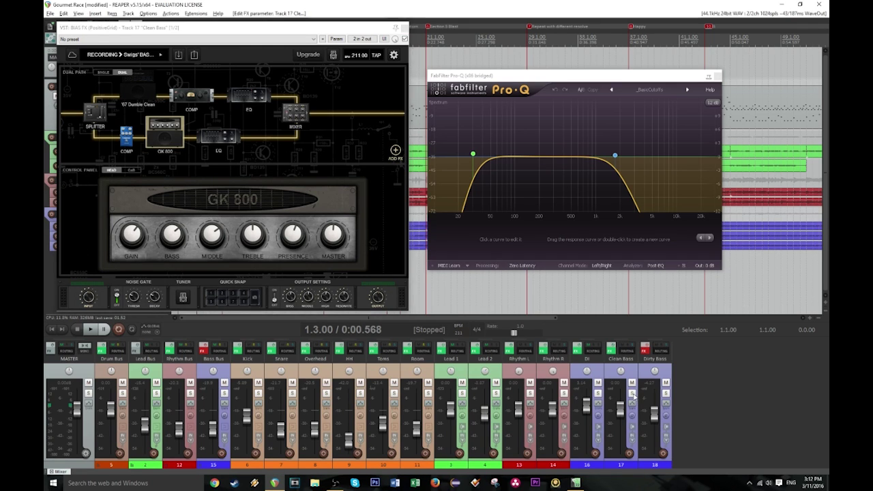
click(432, 37)
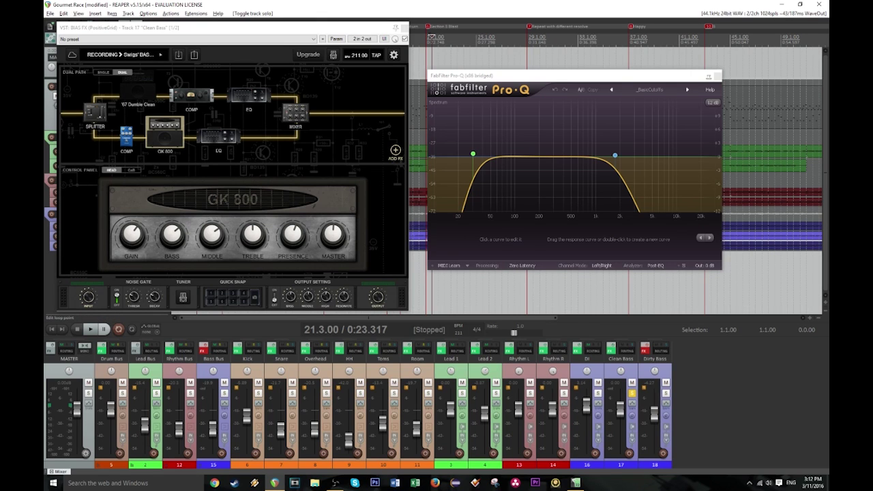
key(space)
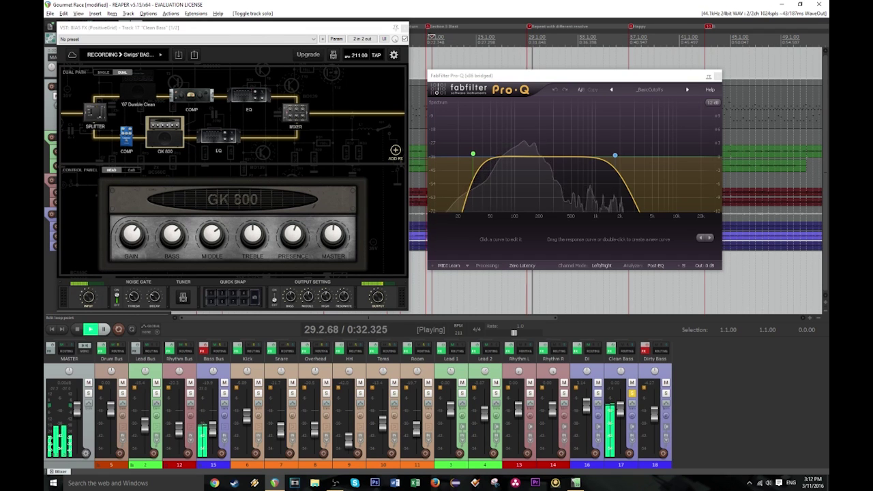
key(alt+Tab)
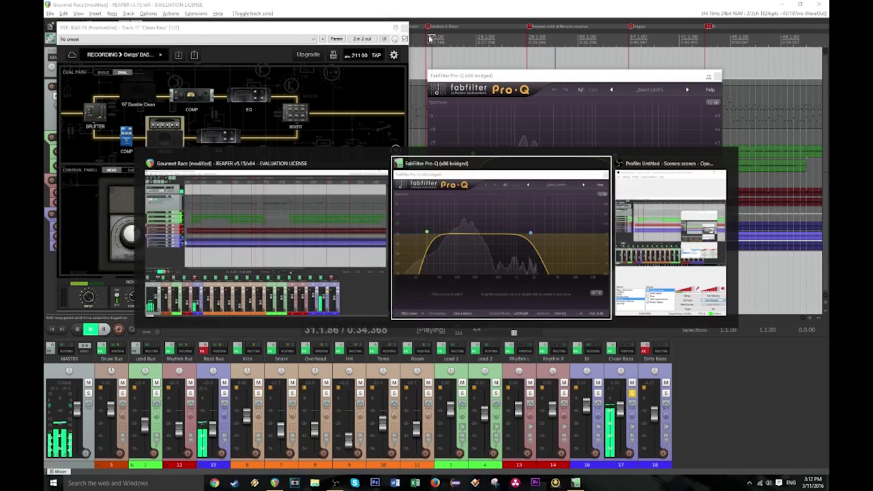
key(alt+Tab)
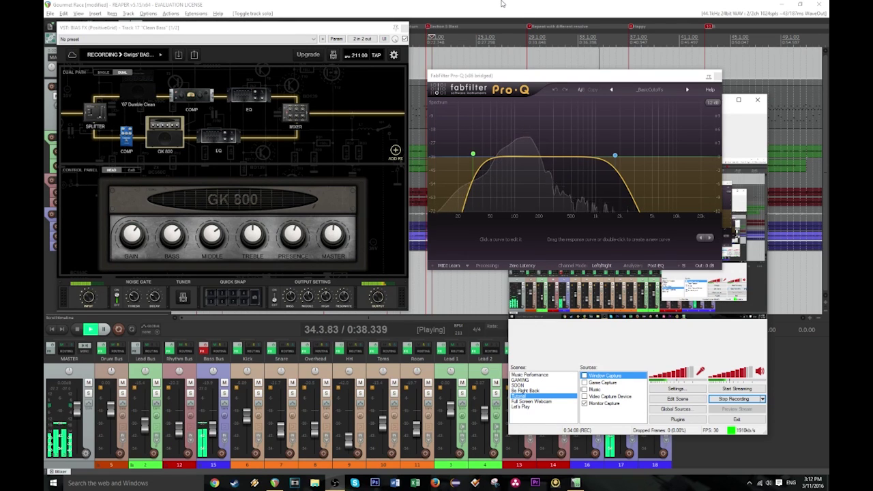
click(487, 26)
key(space)
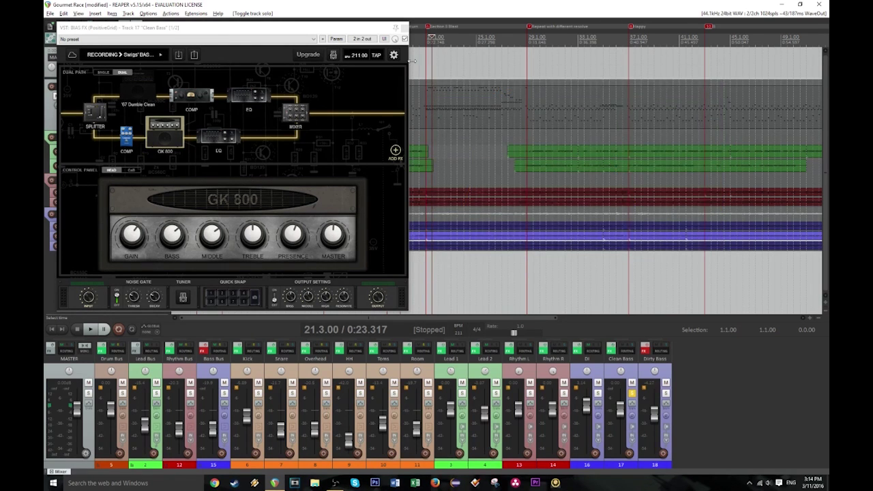
- Inspect the lower path's EQ and the upper path's '67 Dumble Clean amp, compressor and EQ, and close BIAS FX
click(200, 135)
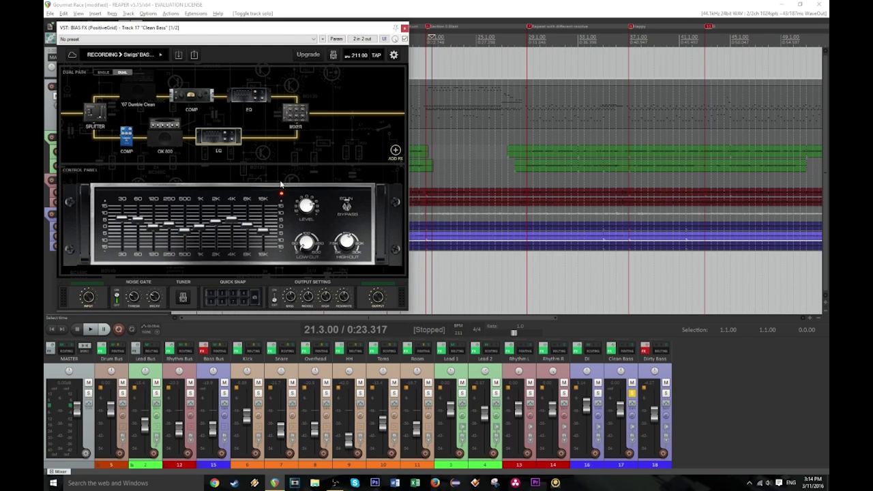
click(134, 93)
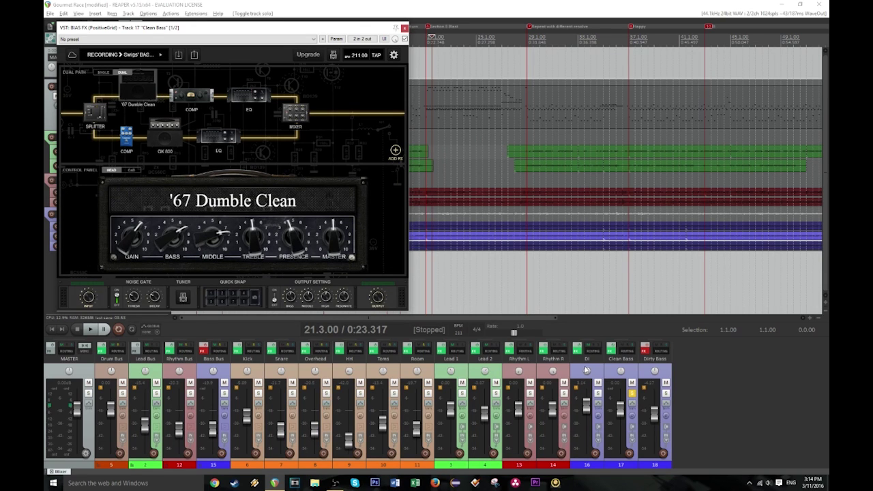
click(174, 104)
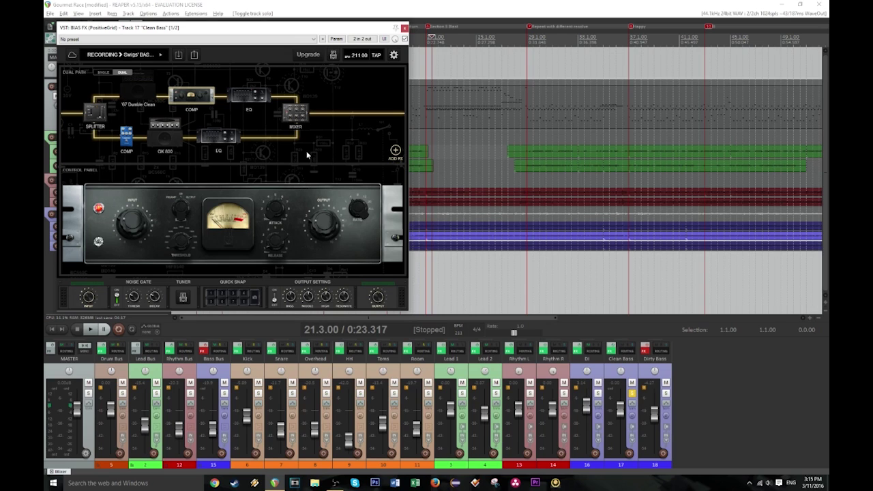
mouse_move(260, 101)
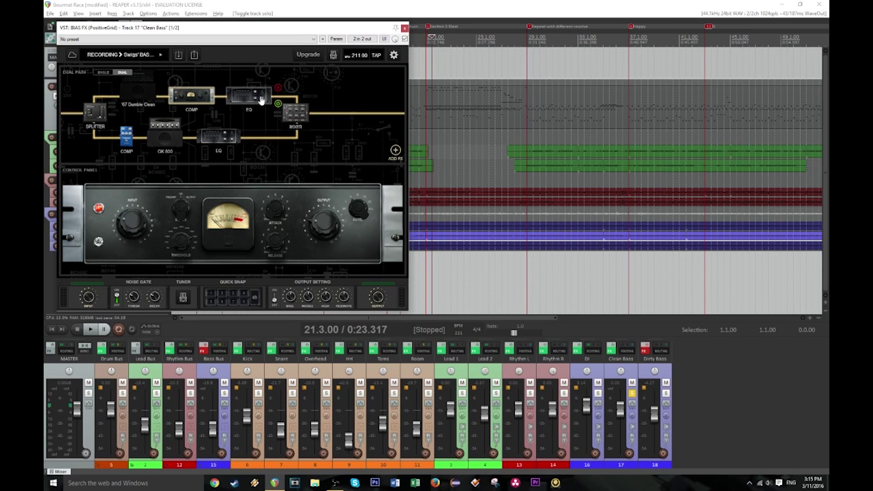
click(260, 100)
mouse_move(202, 154)
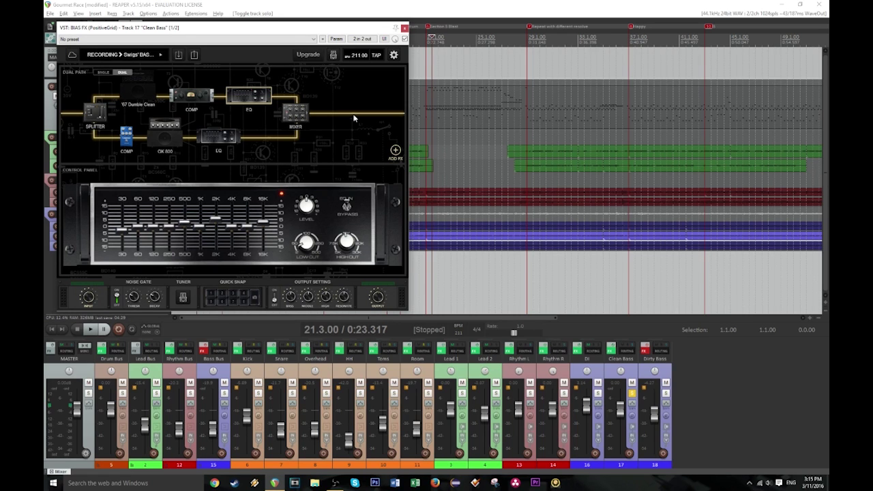
click(404, 28)
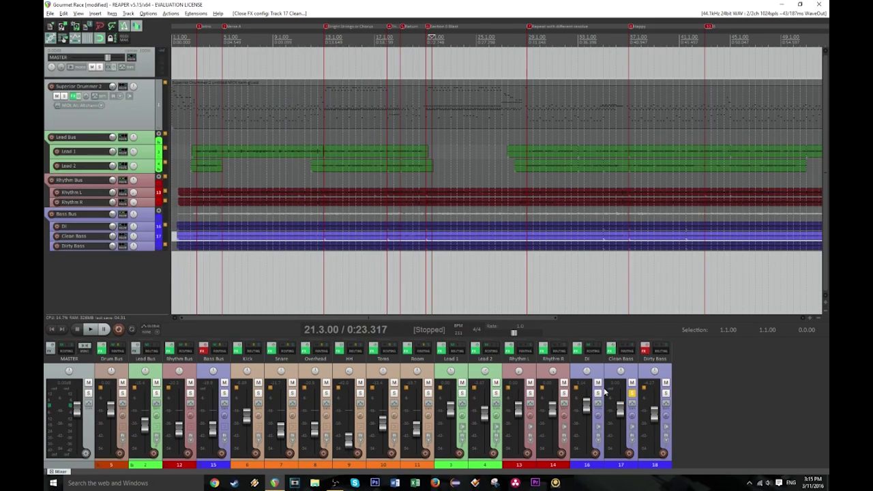
- Save the project, listen to DI and Clean Bass soloed together from 12.1.00, and unsolo both tracks
key(ctrl+s)
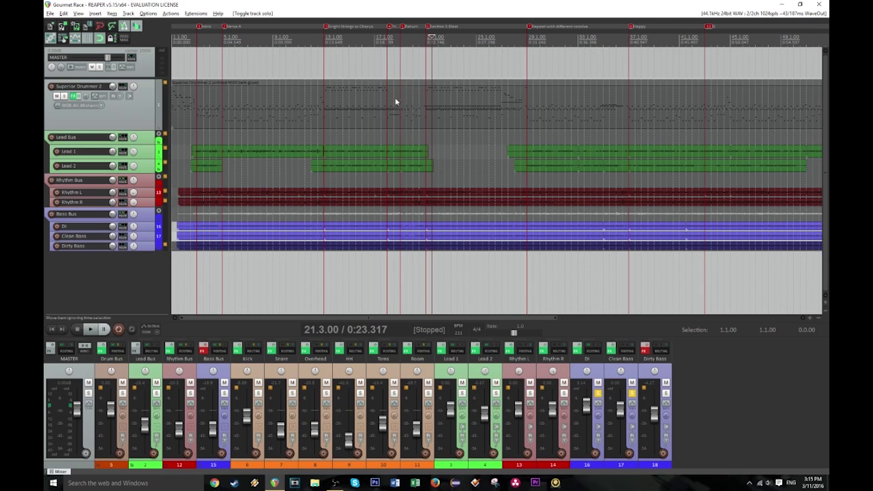
click(311, 30)
key(space)
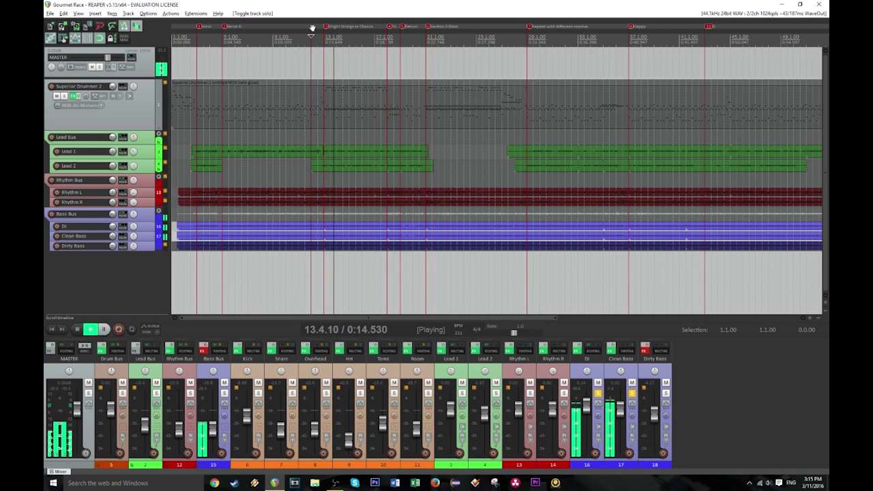
key(space)
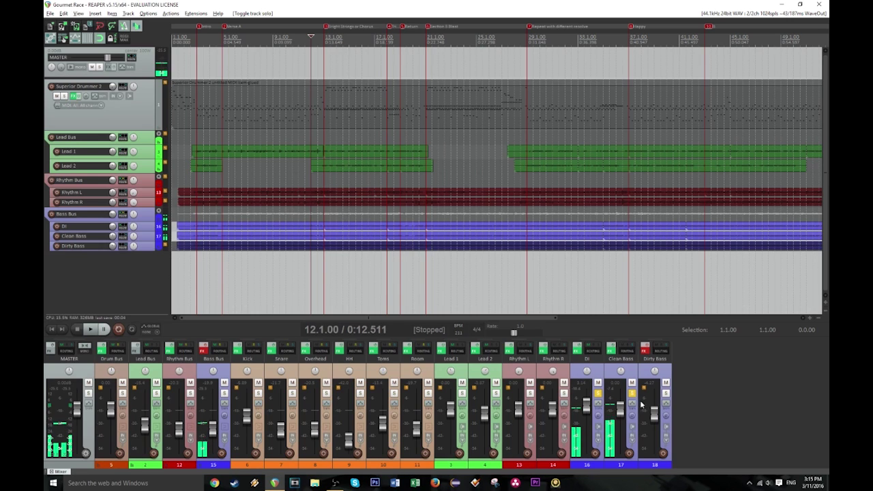
click(631, 394)
click(598, 395)
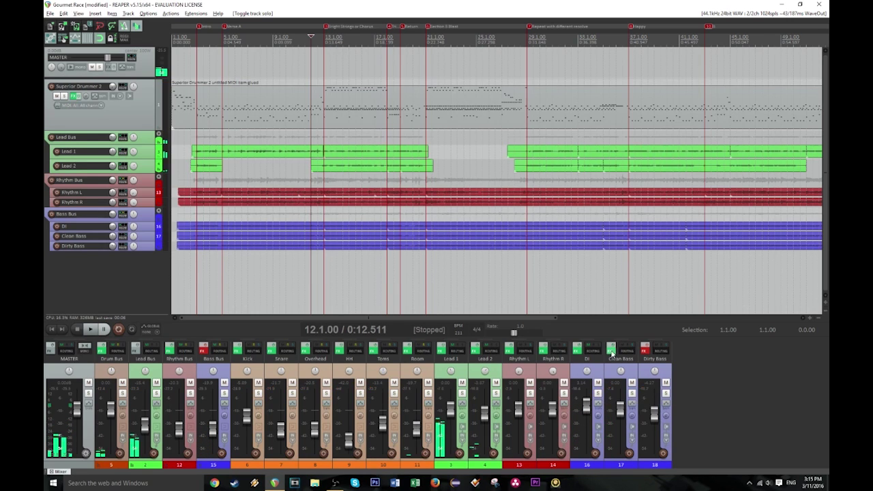
- Open the Clean Bass Pro-Q EQ and add a boost of about 1.44 dB near 61.6 Hz
right_click(610, 350)
click(633, 391)
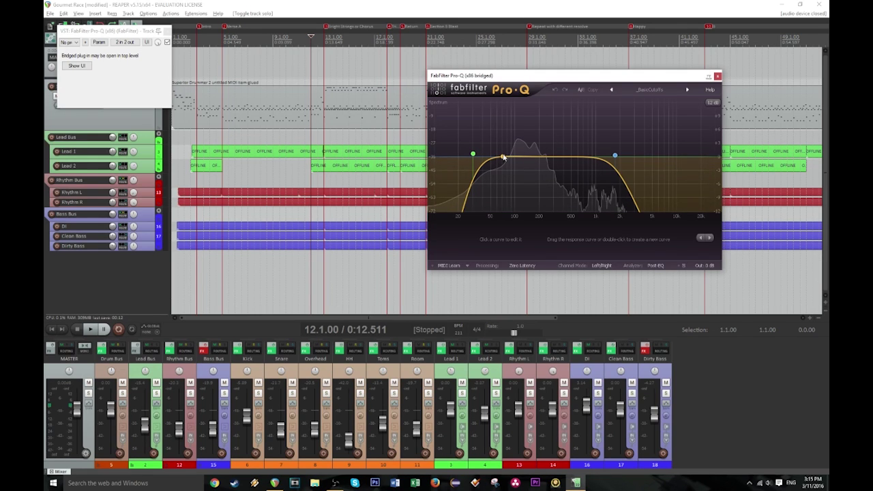
drag(503, 157, 498, 150)
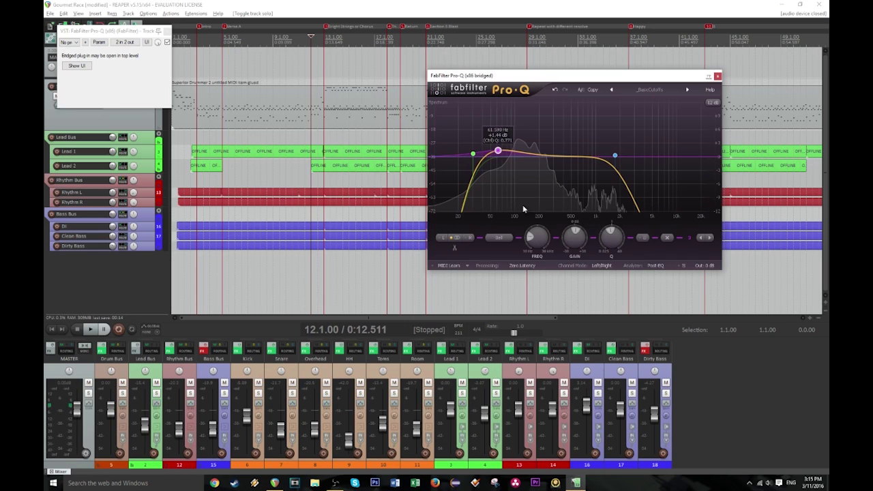
- Solo DI and Clean Bass, play from 8.3.00, and enable the Bass Bus effects during playback
click(598, 394)
click(632, 394)
click(265, 28)
key(space)
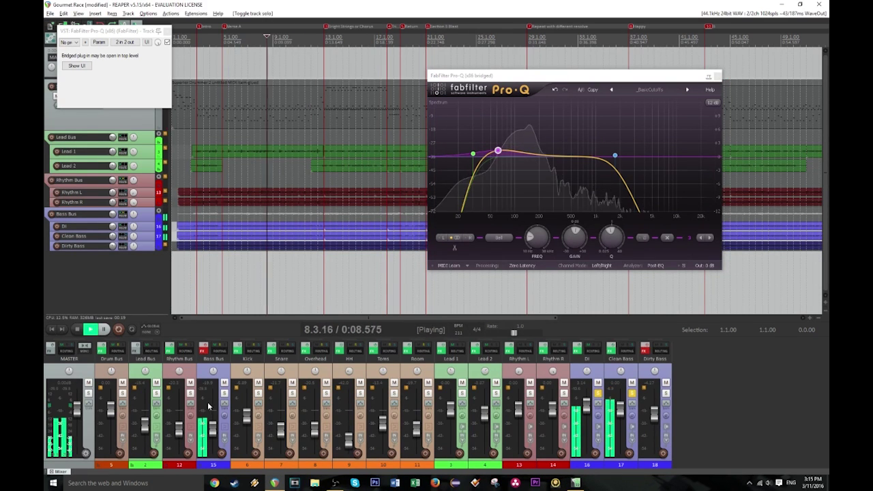
click(204, 347)
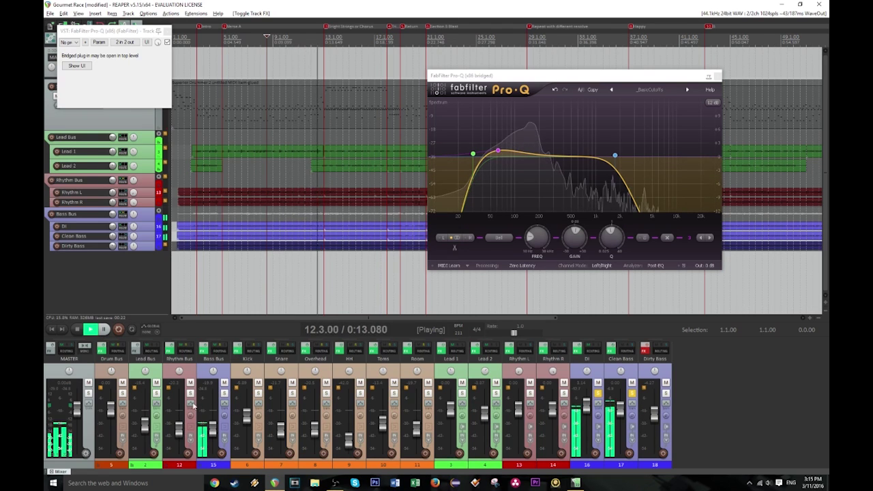
- Unsolo DI and Clean Bass and mute Dirty Bass to hear the two basses in the full mix
click(598, 393)
click(632, 393)
click(665, 383)
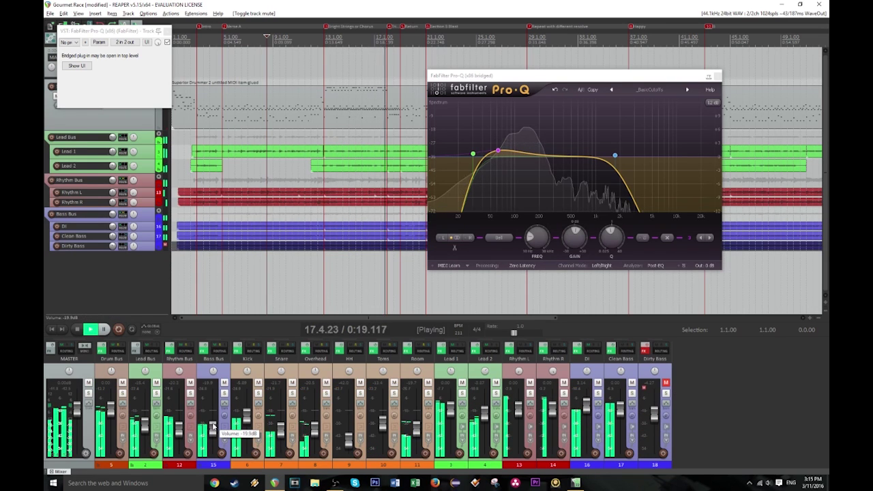
- Adjust the Bass Bus volume against the full mix during playback, and stop playing
key(XF86AudioRaiseVolume)
key(XF86AudioRaiseVolume)
key(XF86AudioRaiseVolume)
drag(213, 430, 213, 427)
scroll(212, 428, down, 3)
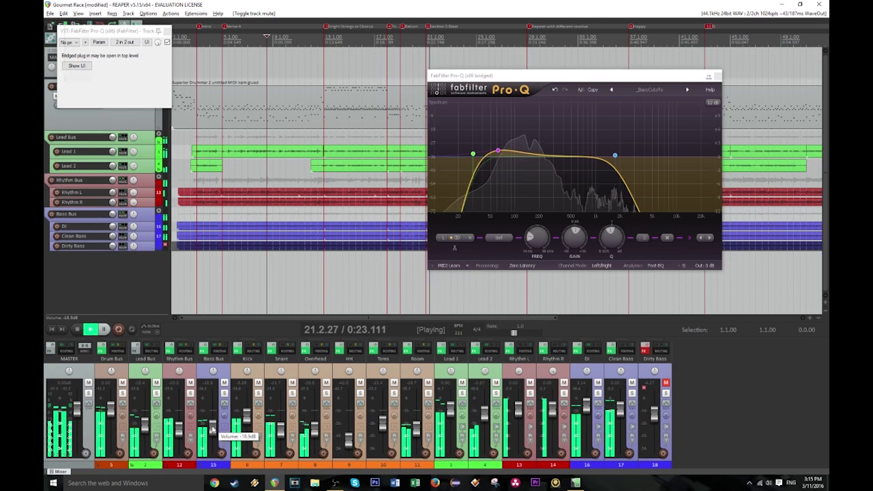
key(space)
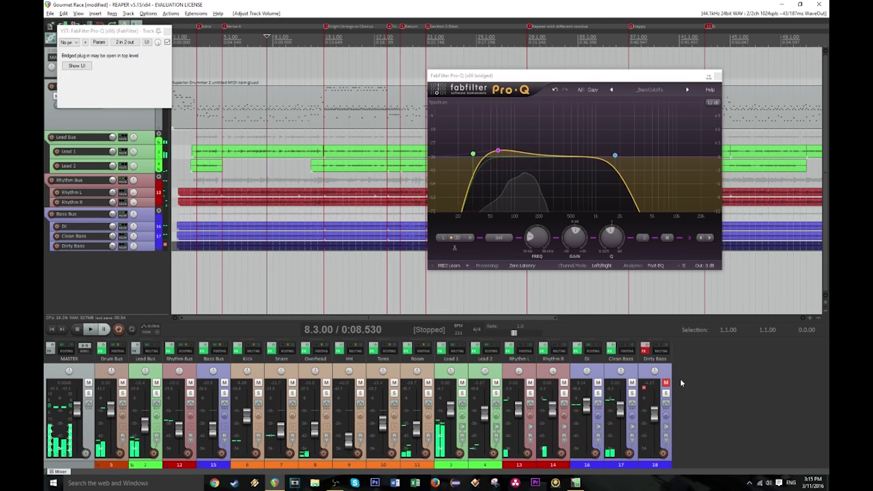
- Unmute the Dirty Bass track and close the Clean Bass Pro-Q windows
click(664, 383)
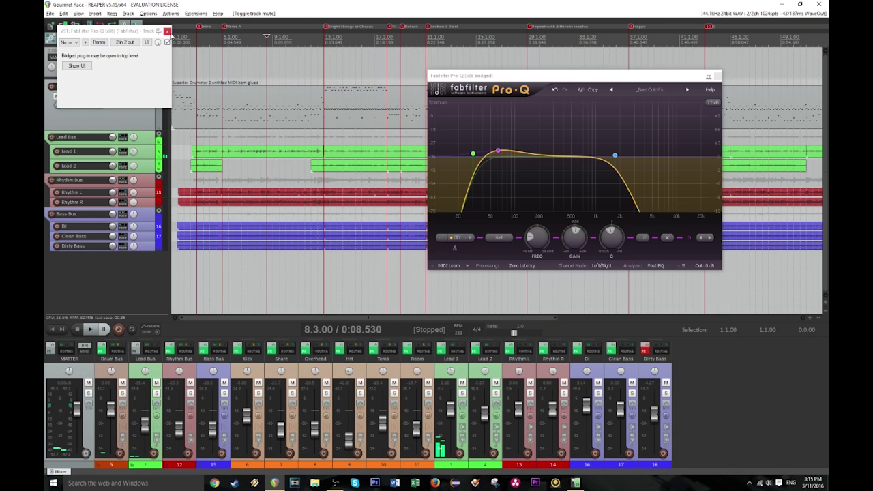
click(168, 31)
click(715, 75)
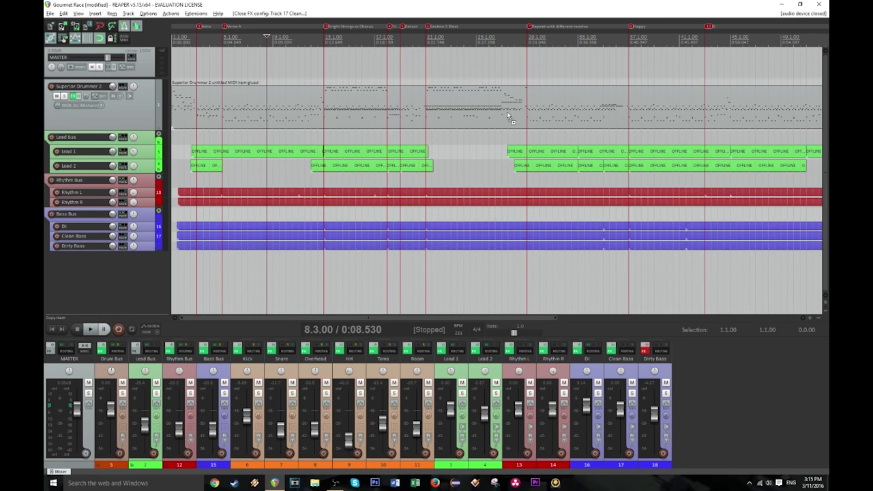
- Solo the Bass Bus and enable the Dirty Bass track's effects
click(225, 393)
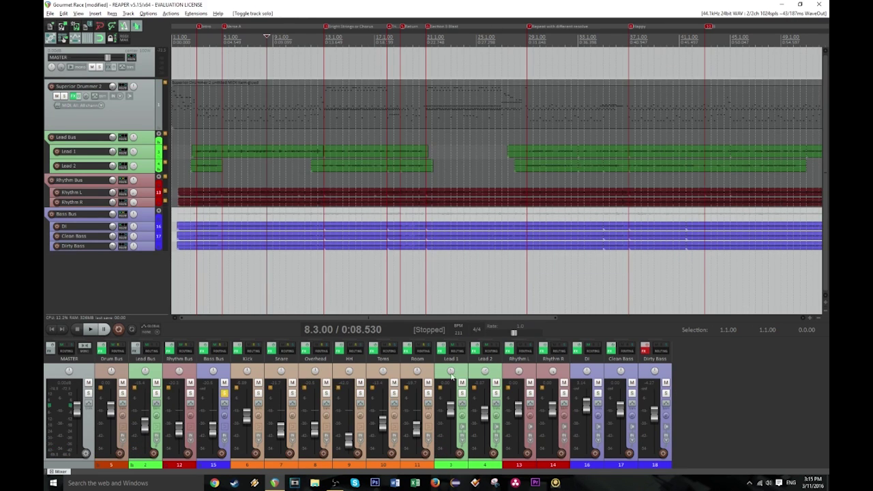
click(644, 352)
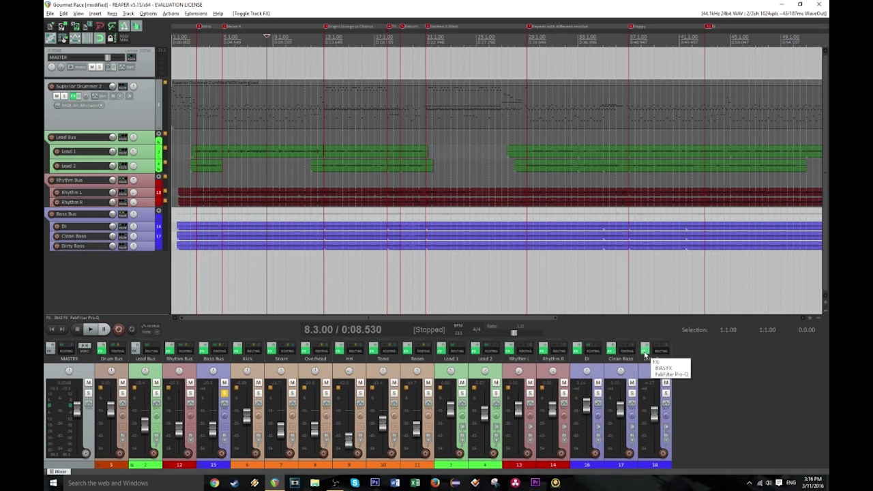
- Open the Dirty Bass track's BIAS FX and FabFilter Pro-Q windows and arrange them side by side
right_click(645, 351)
click(663, 382)
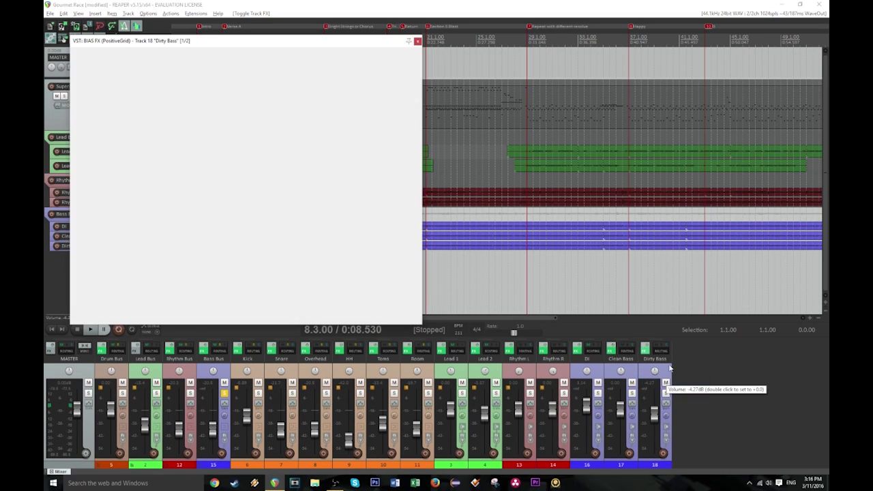
right_click(645, 356)
click(668, 389)
drag(334, 114, 671, 125)
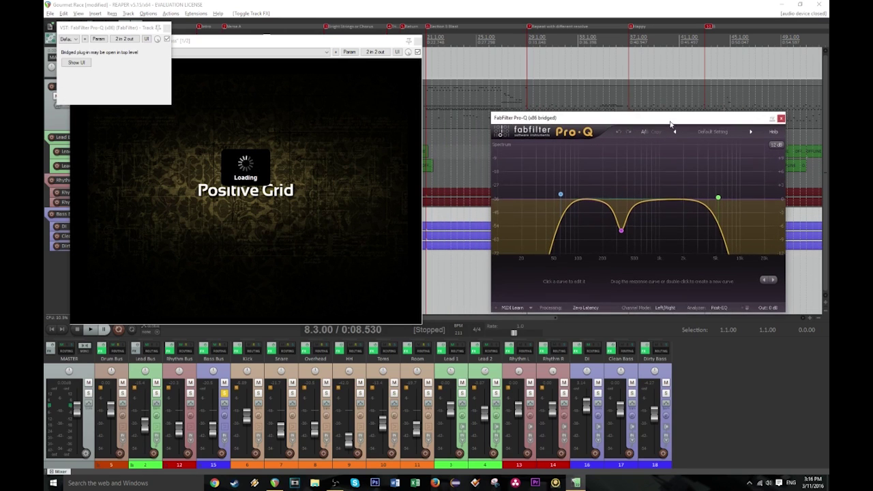
click(166, 28)
drag(637, 120, 631, 127)
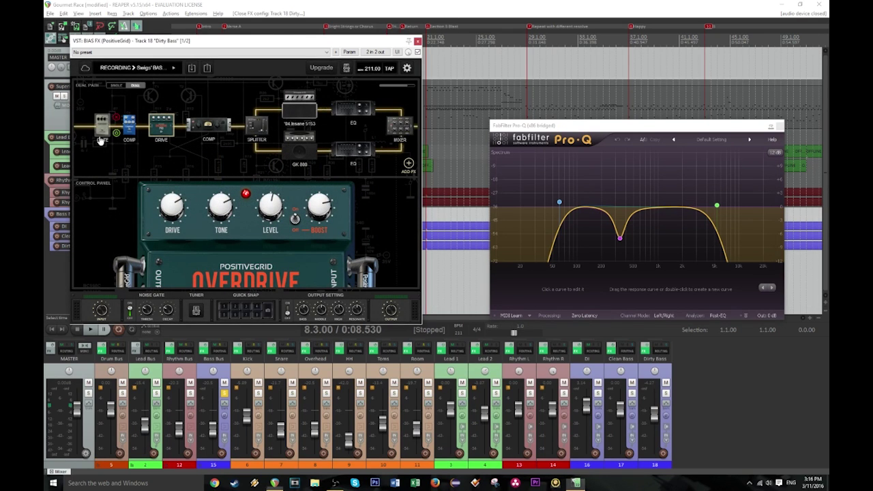
- Review the gate, compressor and overdrive pedal settings in the Dirty Bass BIAS FX chain
click(102, 125)
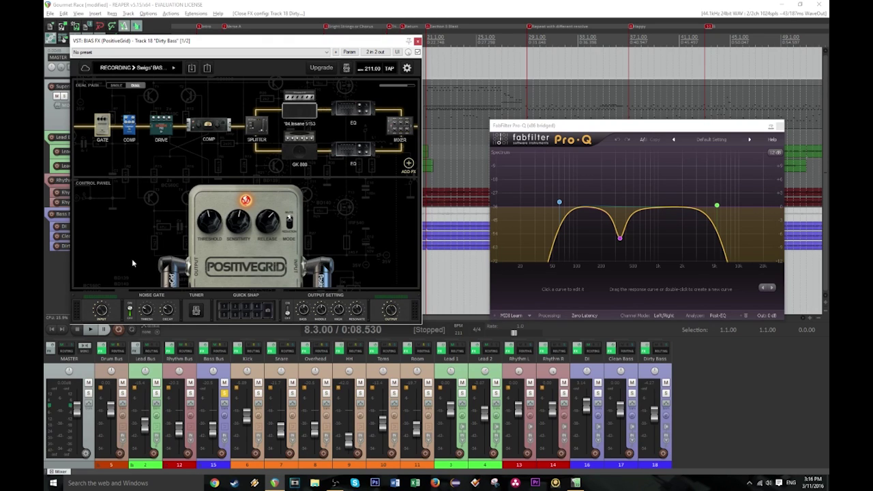
click(139, 133)
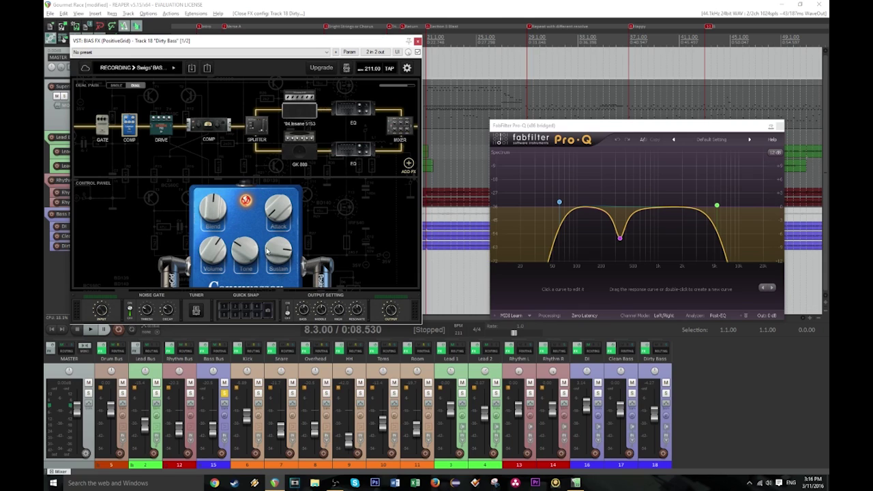
mouse_move(162, 128)
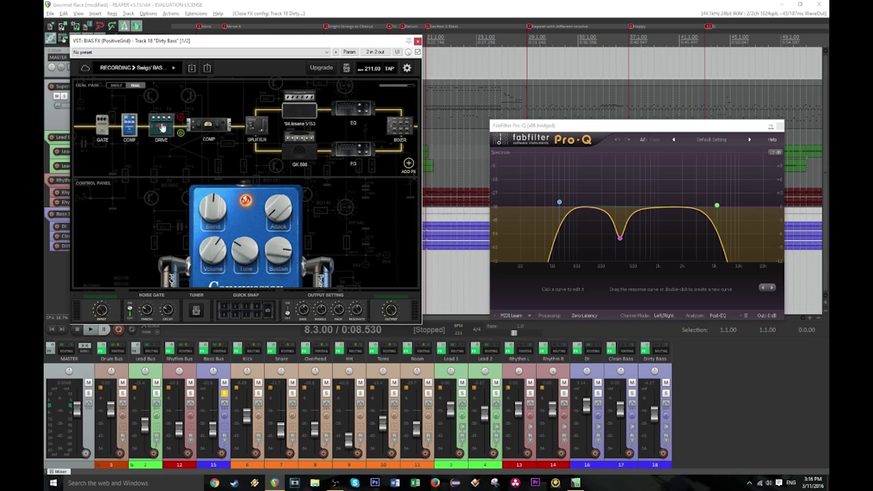
click(163, 128)
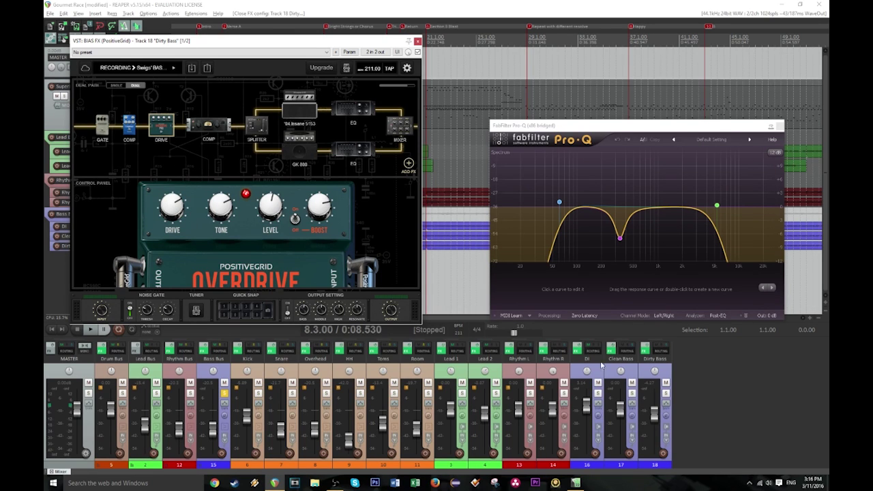
- Mute DI and Clean Bass and listen to Dirty Bass alone from bar 22
click(598, 382)
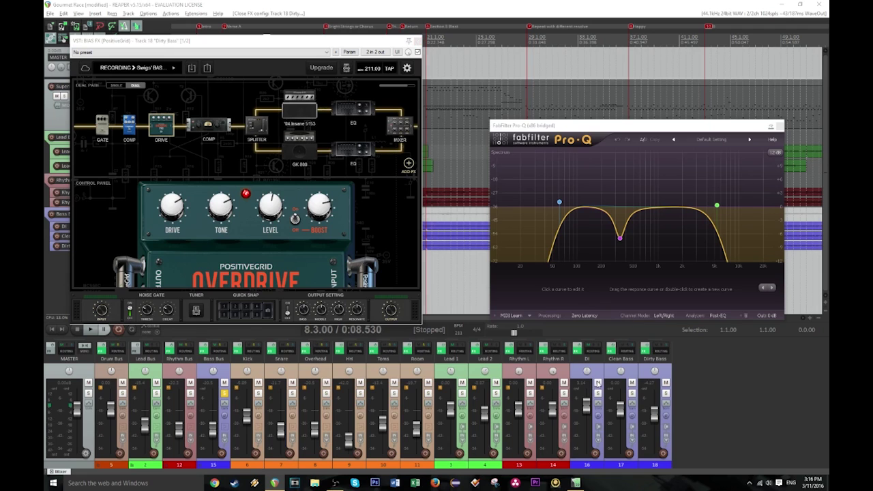
click(632, 383)
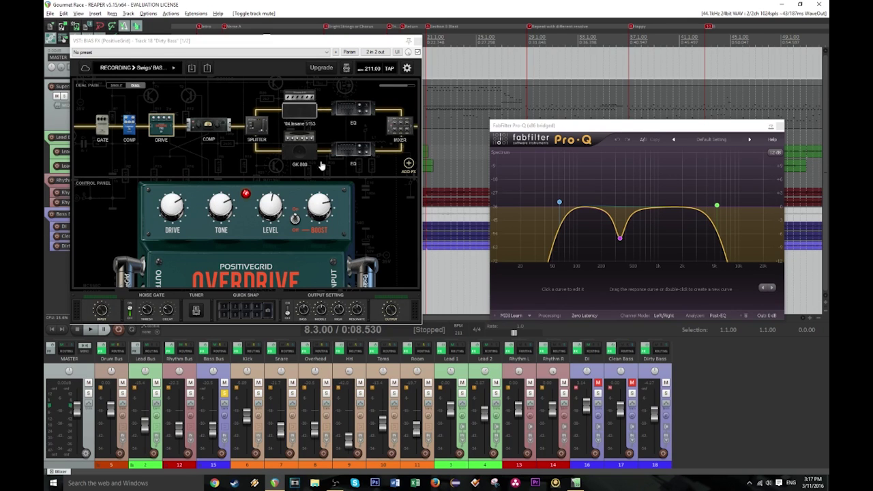
click(438, 38)
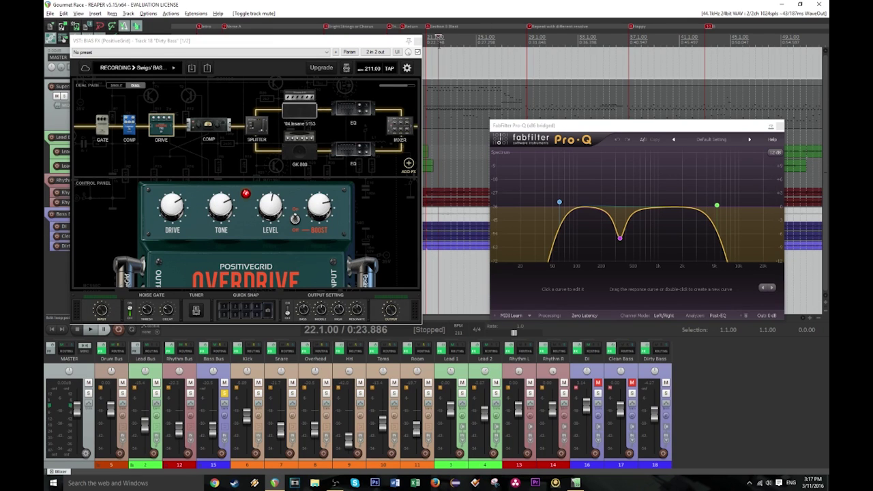
key(space)
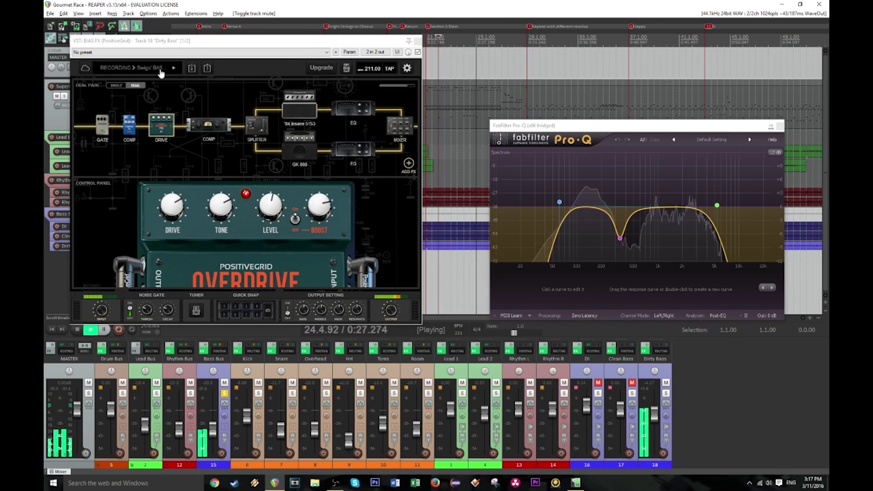
key(space)
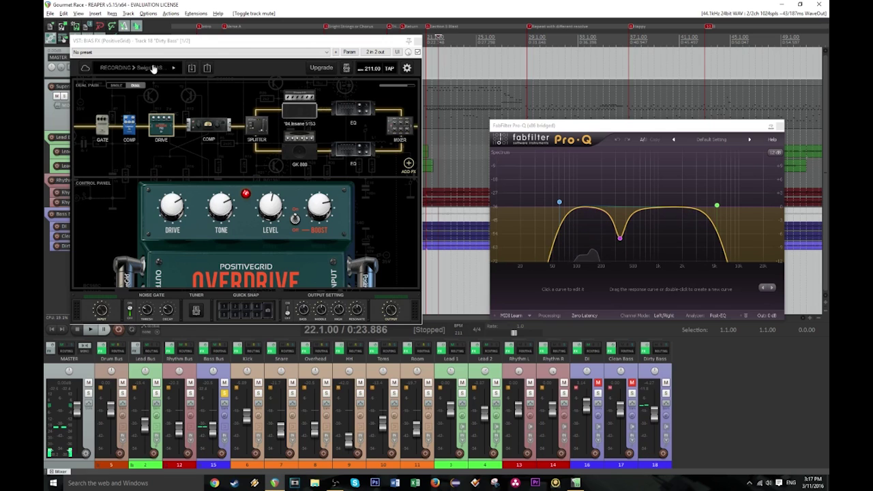
- Check the favorite BIAS FX presets and review the compressor, splitter, '04 Insane 5153 amp and its EQ
click(156, 68)
mouse_move(152, 87)
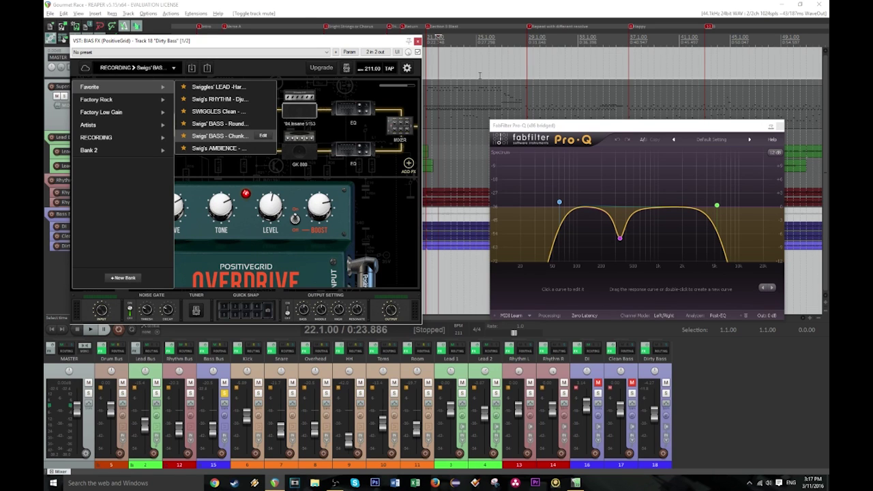
click(155, 68)
click(129, 125)
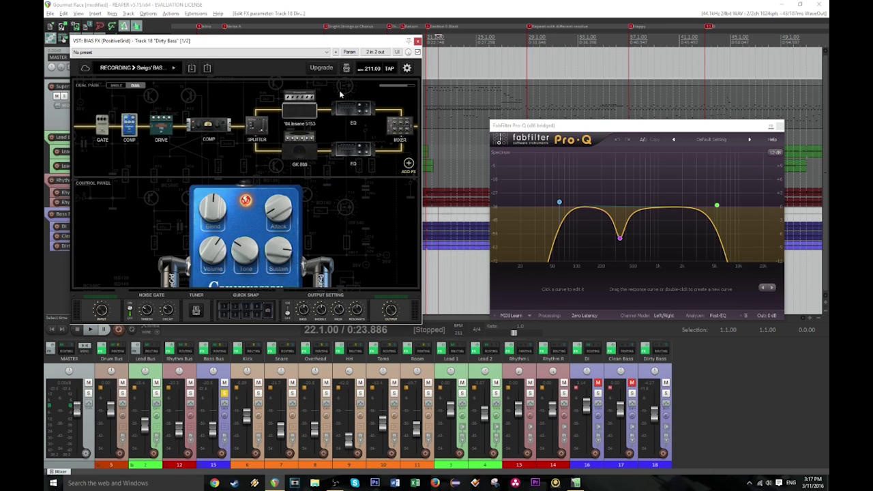
click(208, 128)
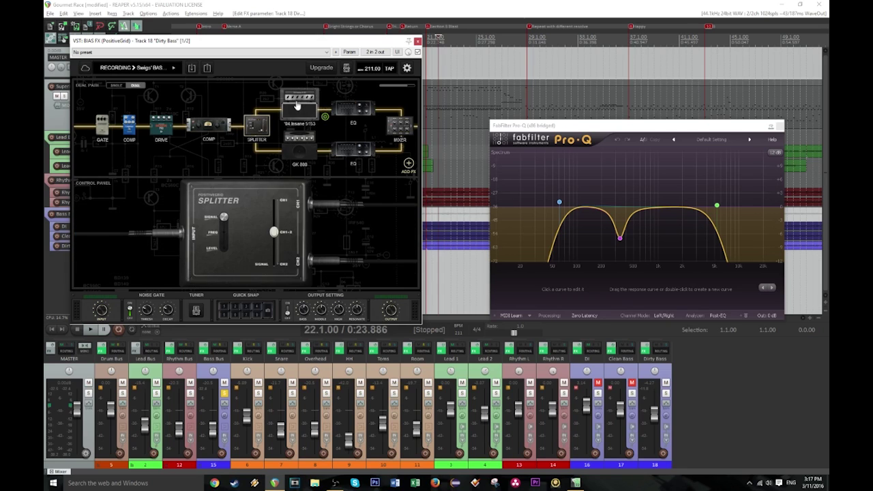
click(296, 105)
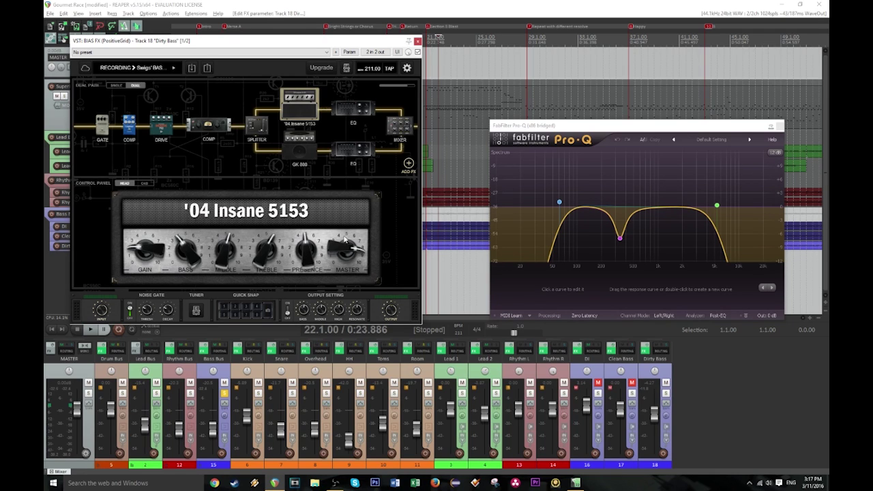
click(352, 110)
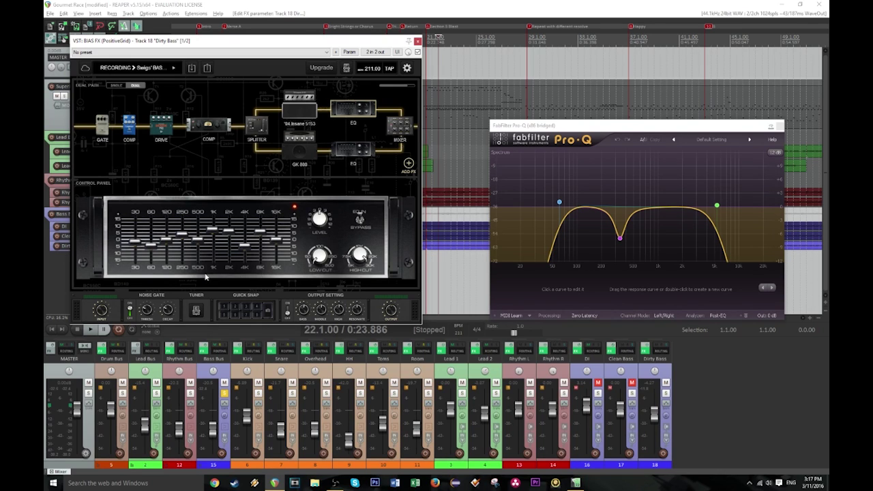
- Play Dirty Bass alone from bar 22.3, unmute DI and Clean Bass to compare the blend, and stop playback
click(445, 38)
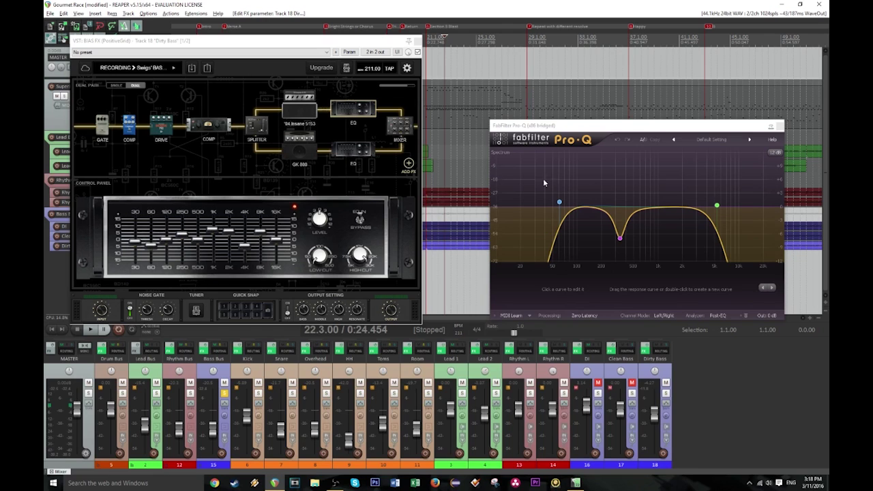
key(space)
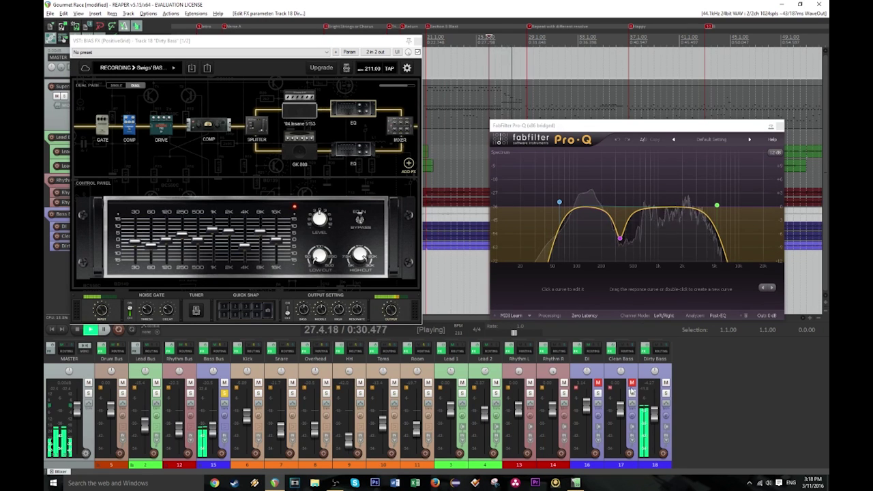
click(598, 384)
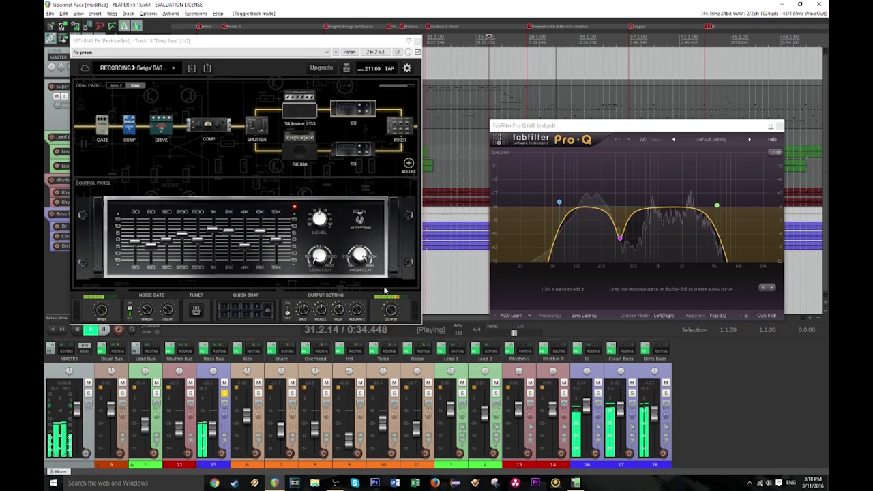
key(space)
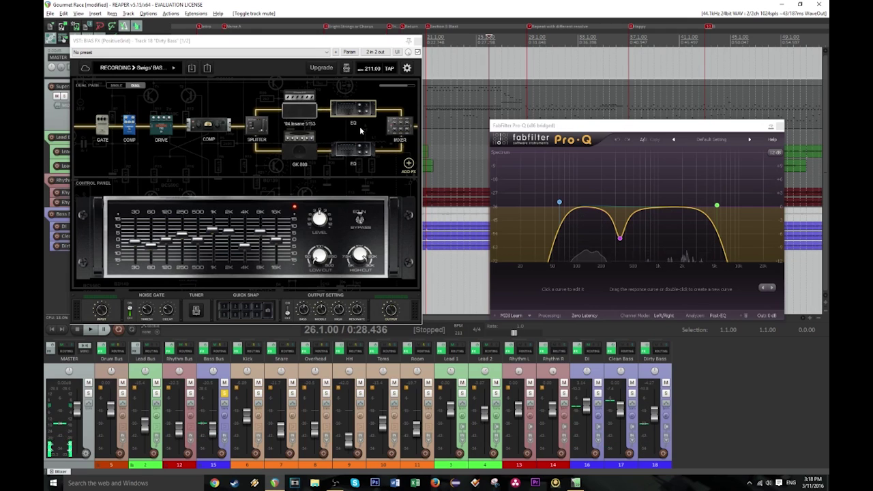
- Check the GK 800 amp and adjust the 30, 60 and 120 Hz bands of its EQ during playback
click(293, 156)
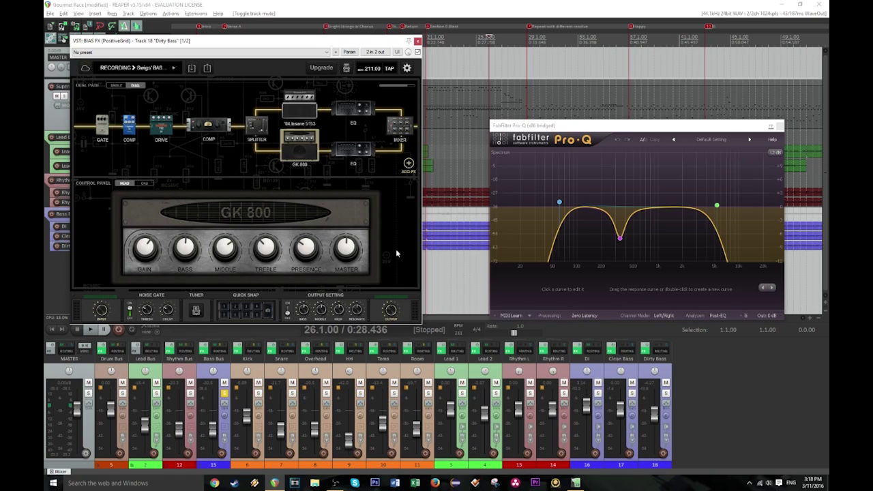
click(349, 151)
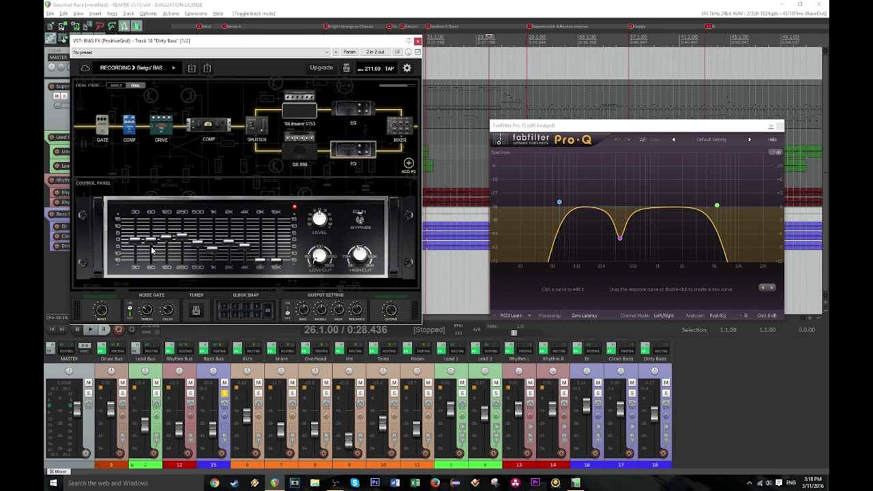
click(448, 48)
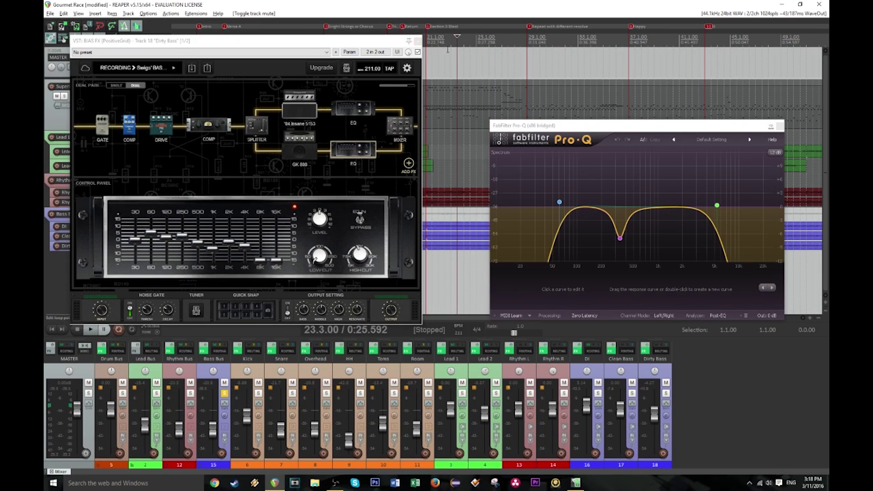
key(space)
click(153, 234)
drag(136, 241, 137, 234)
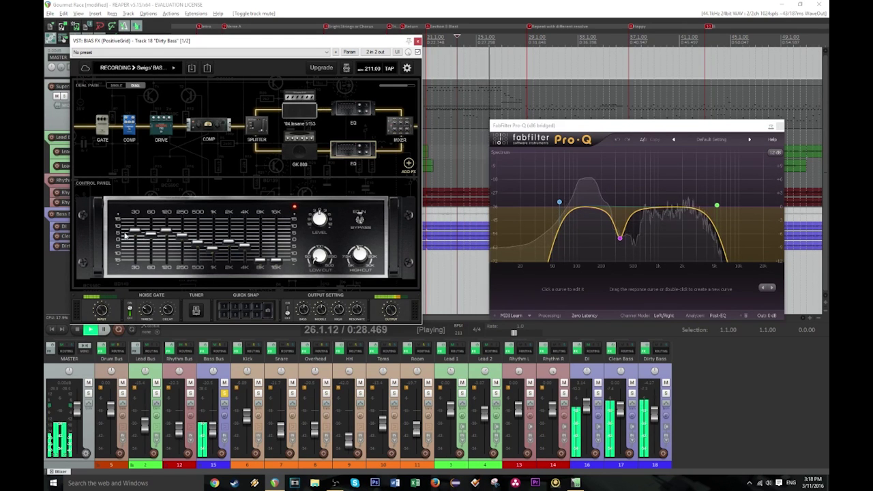
drag(134, 232, 166, 234)
key(space)
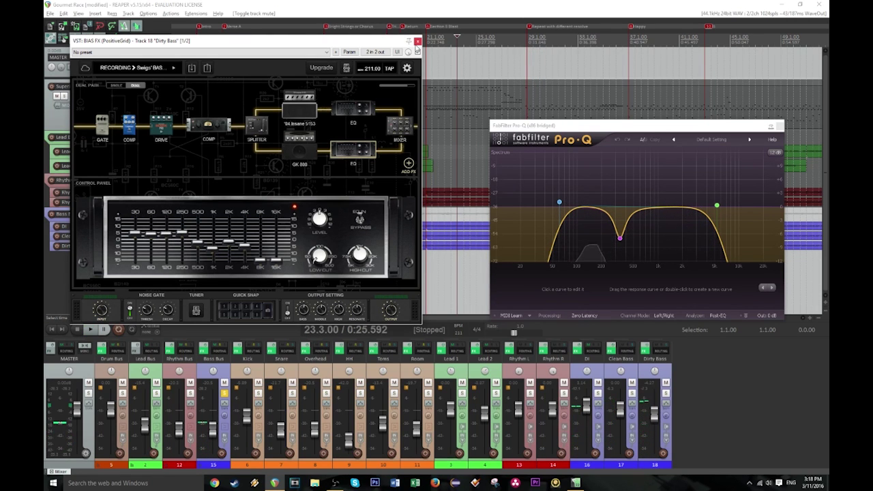
- Replace the Dirty Bass plug-in windows with the Bass Bus Pro-Q and play the unsoloed full mix from the Intro marker
click(418, 40)
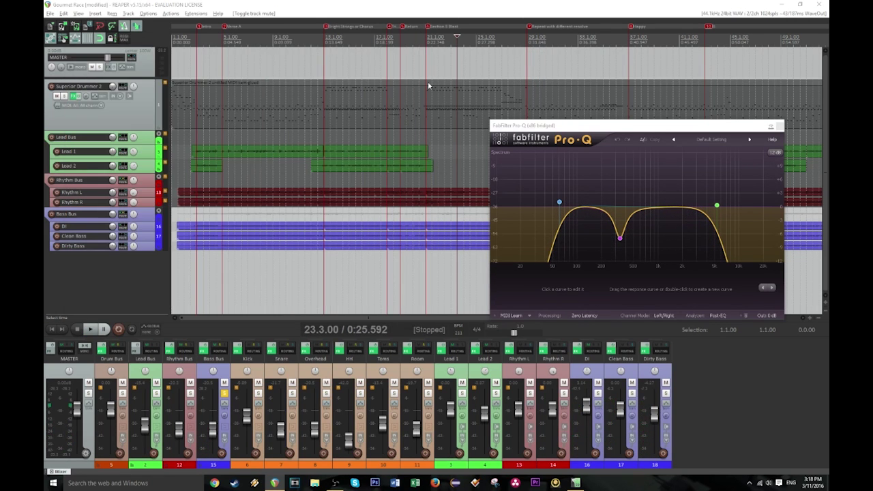
click(203, 348)
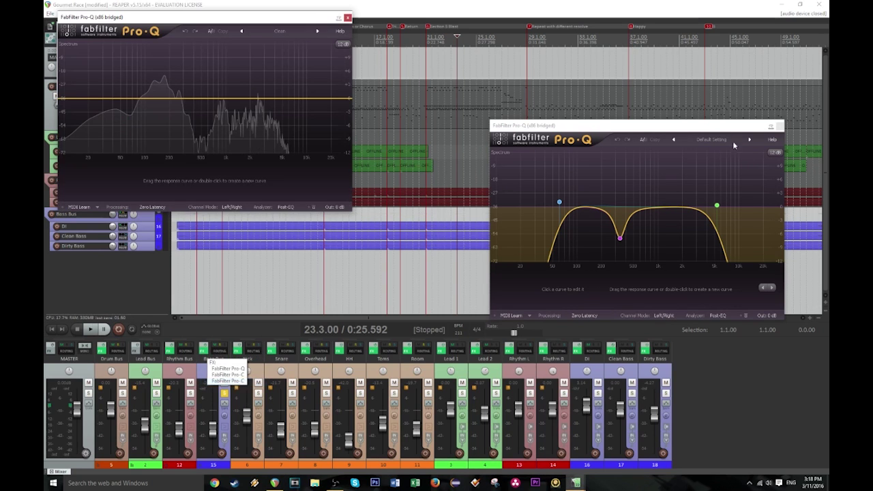
click(780, 126)
drag(161, 9, 328, 169)
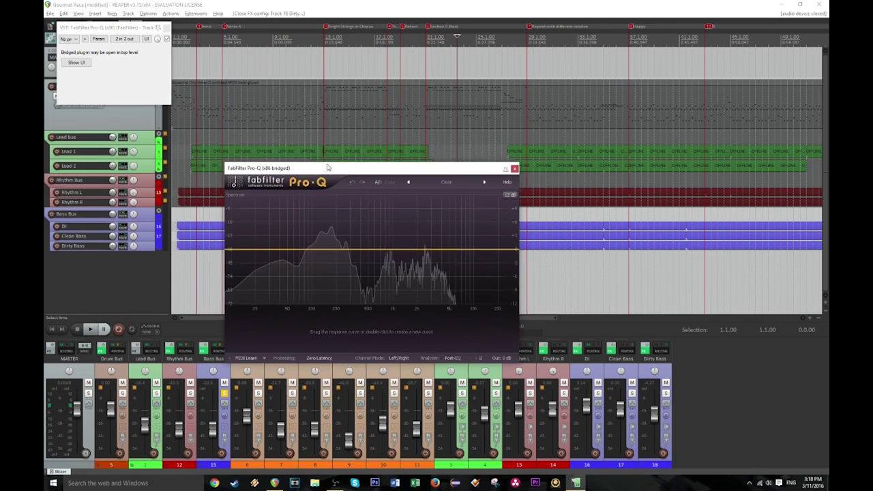
click(201, 45)
key(space)
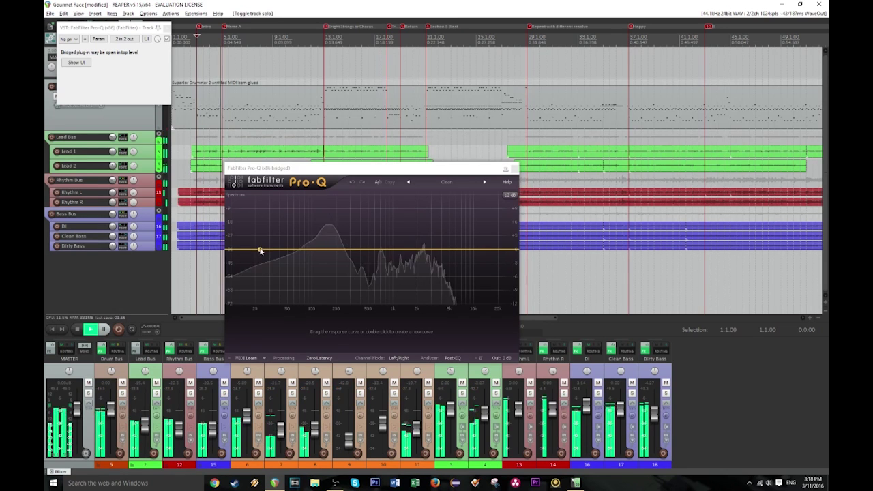
- Add a band at about 23 Hz in the Bass Bus Pro-Q and change its shape to Low Cut
double_click(260, 252)
right_click(259, 252)
mouse_move(300, 268)
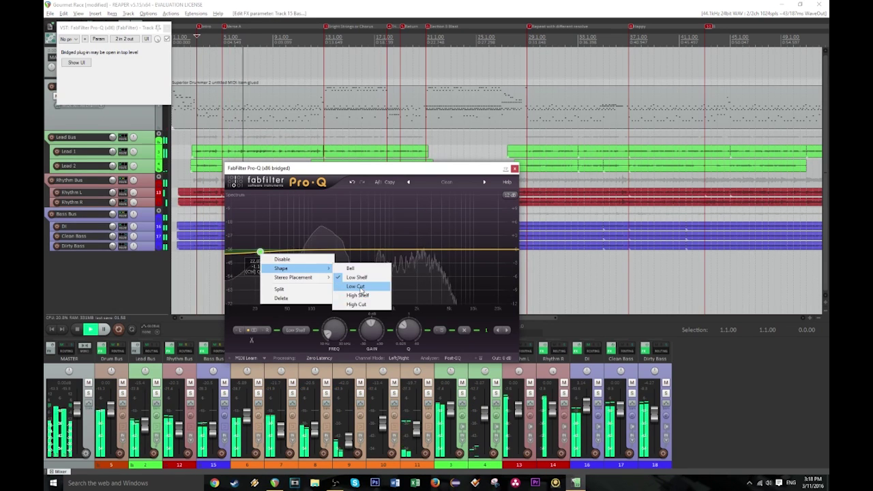
click(357, 286)
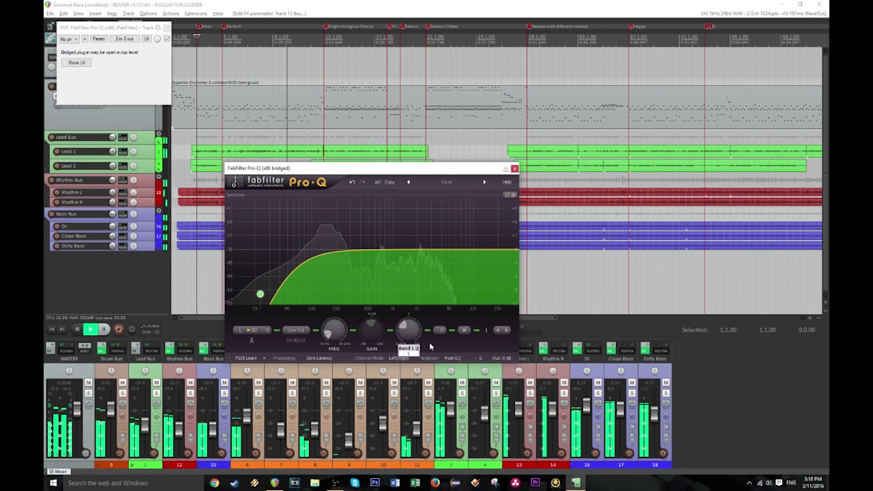
- Set the low-cut band's Q to 1 and raise its frequency to about 34 Hz, keeping the 24 dB/oct slope
key(Return)
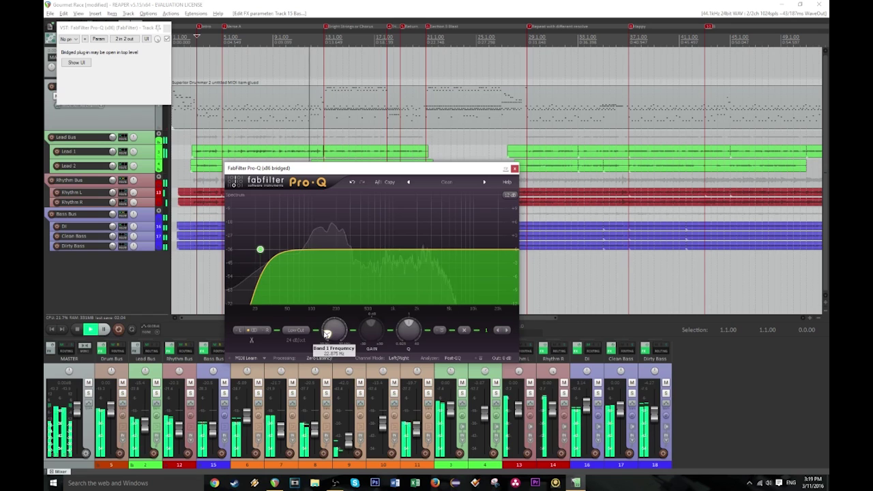
scroll(326, 334, up, 2)
click(295, 340)
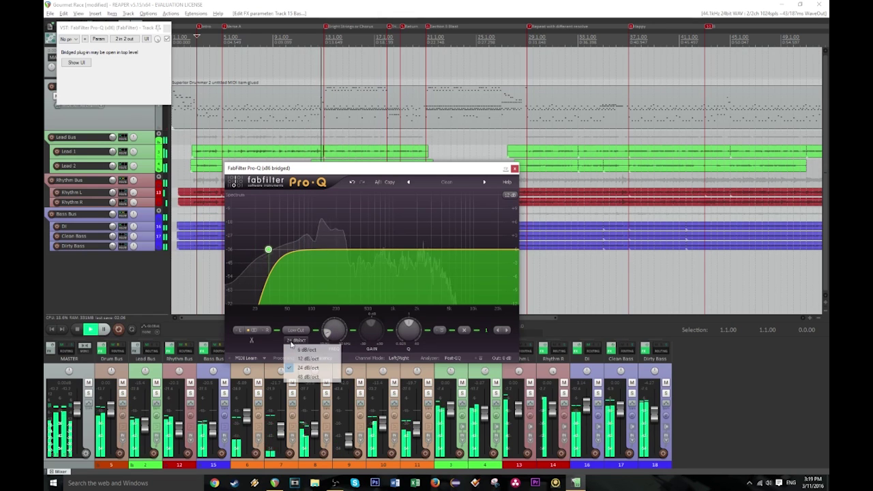
click(328, 332)
scroll(327, 334, up, 2)
scroll(327, 333, down, 3)
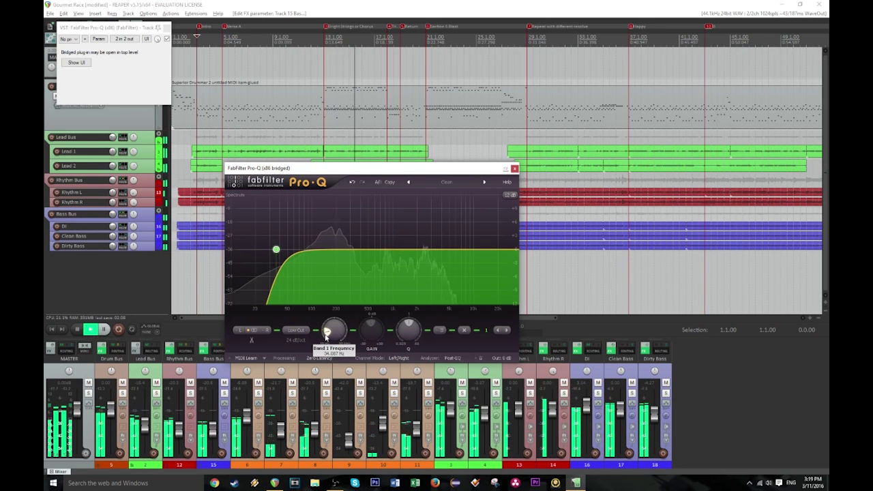
- In the Bass Bus Pro-Q, add a gentle boost near 70 Hz and a narrow cut of about 5.5 dB near 353 Hz
drag(296, 250, 302, 242)
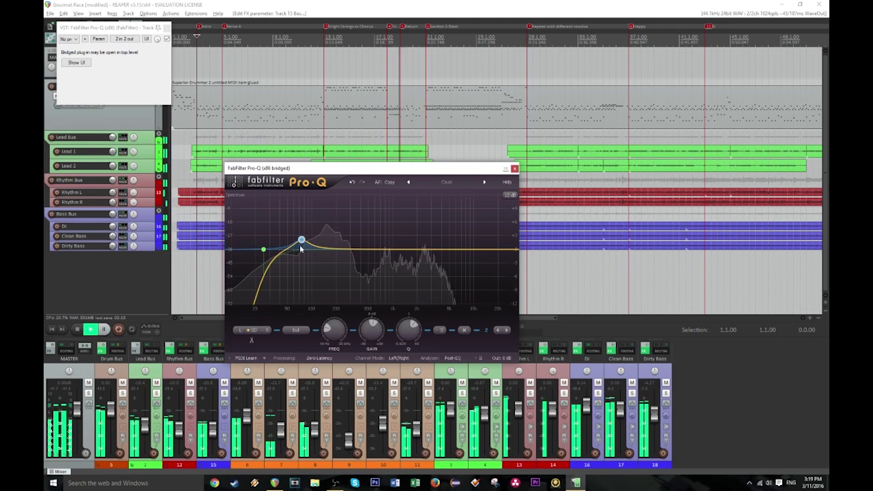
drag(369, 250, 353, 202)
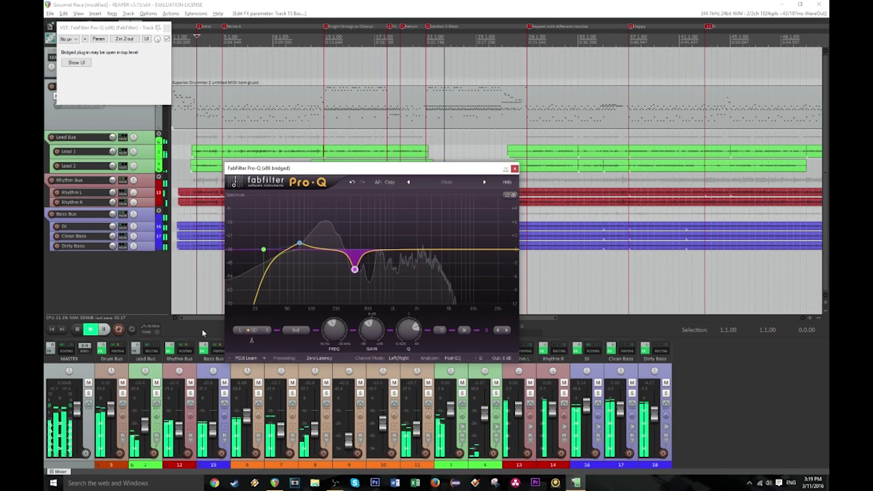
click(104, 330)
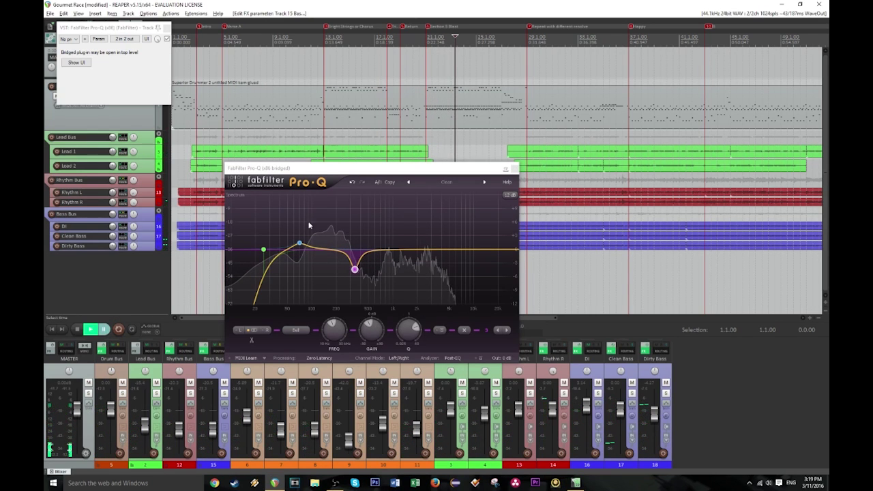
drag(355, 270, 352, 228)
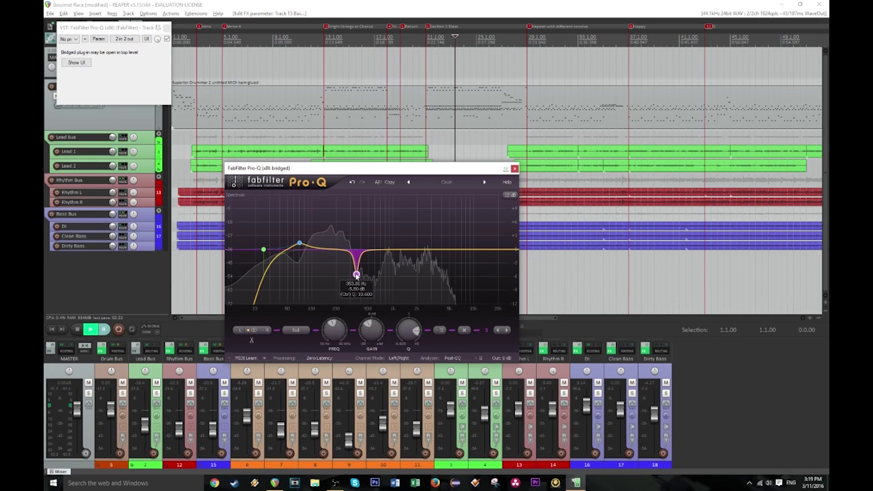
click(106, 332)
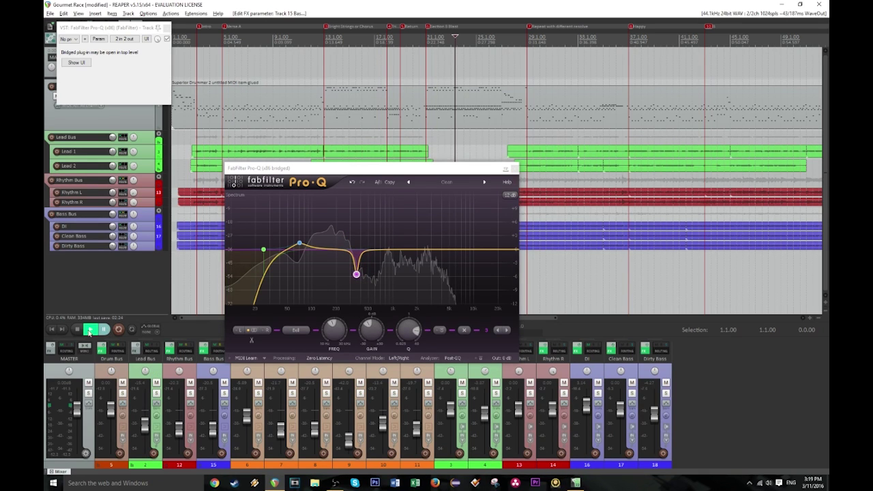
click(90, 331)
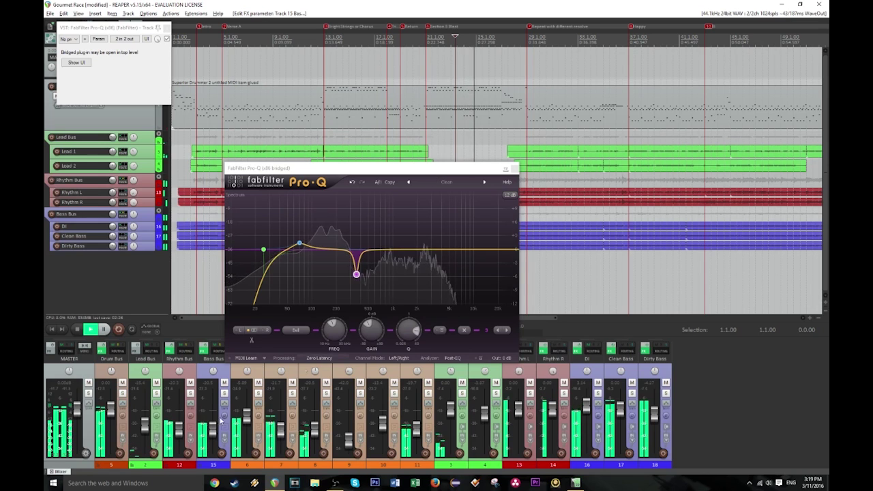
- Nudge the Bass Bus fader and add a narrow cut at about 2 kHz in its Pro-Q
drag(210, 435, 213, 433)
drag(396, 253, 419, 273)
scroll(416, 210, up, 8)
- Add a 24 dB/oct High Cut band to the Bass Bus Pro-Q and lower its frequency to about 5.5 kHz
click(463, 251)
right_click(464, 251)
mouse_move(501, 267)
click(566, 306)
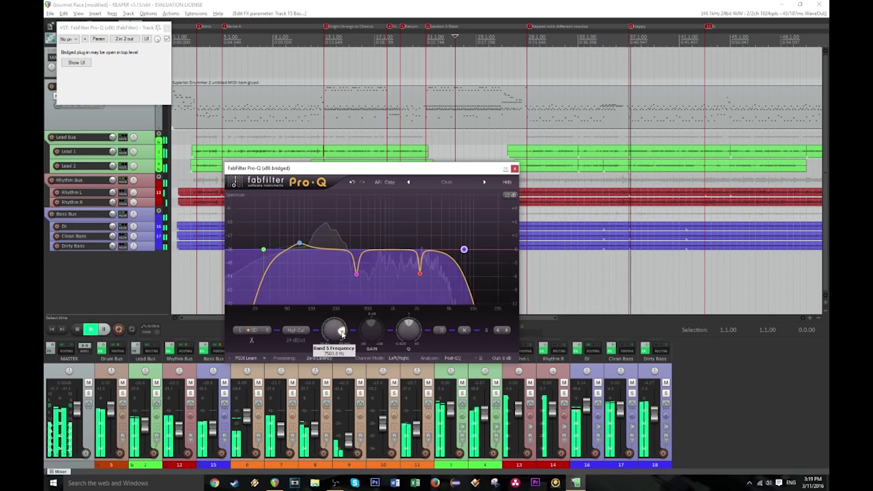
drag(340, 327, 343, 331)
- Add a narrow cut of about 6 dB near 857 Hz in the Bass Bus Pro-Q, with a Q of about 10.7
drag(390, 250, 387, 277)
scroll(394, 216, up, 8)
scroll(392, 270, up, 2)
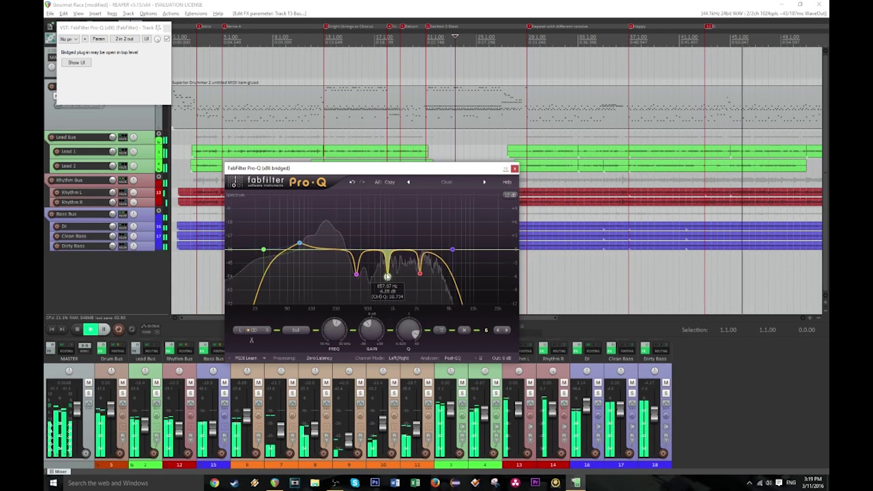
- Set the Bass Bus to -17.9 dB and the Rhythm Bus to -17.7 dB while monitoring at a lower system volume
drag(213, 431, 214, 429)
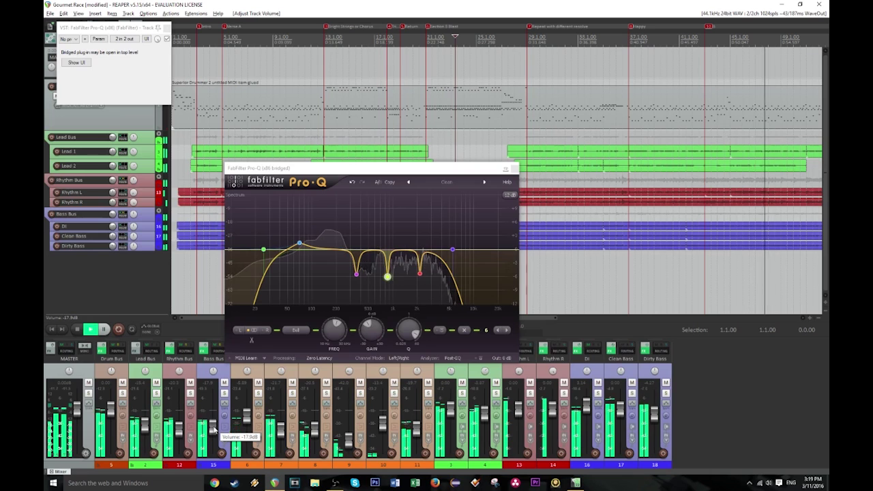
key(XF86AudioLowerVolume)
key(XF86AudioLowerVolume)
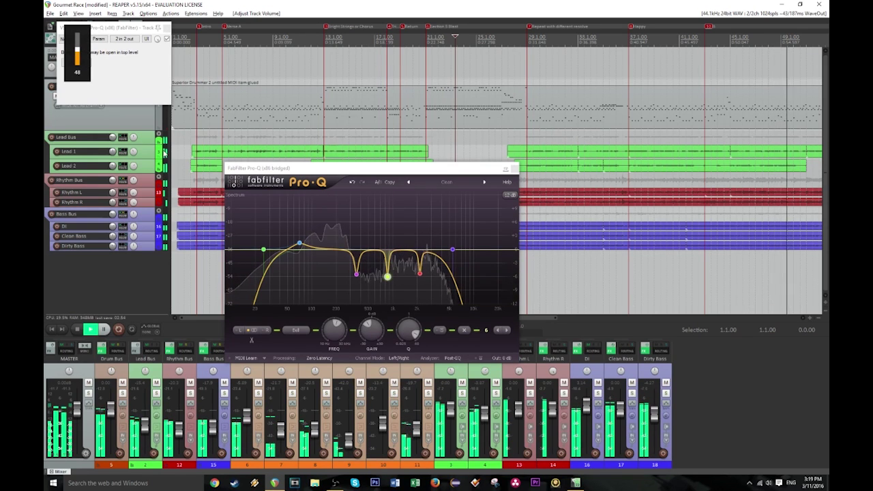
drag(178, 430, 178, 428)
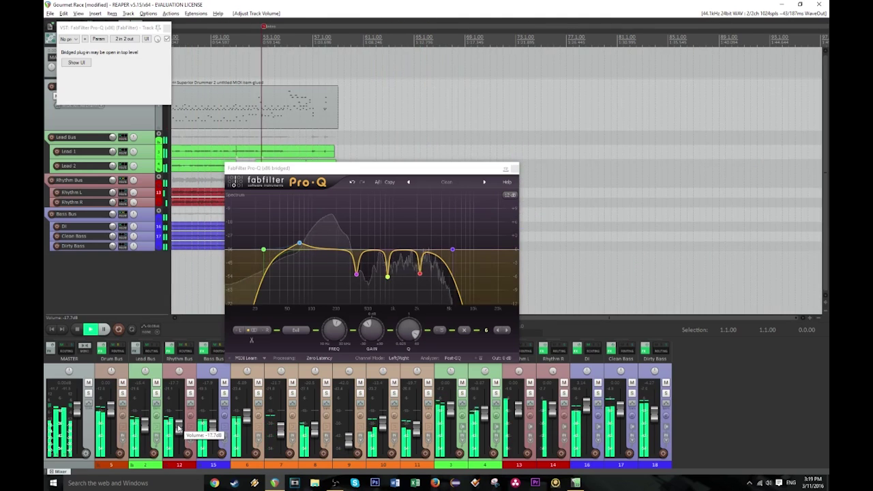
- Close the Bass Bus Pro-Q windows and lower the Rhythm Bus fader slightly during playback
click(511, 167)
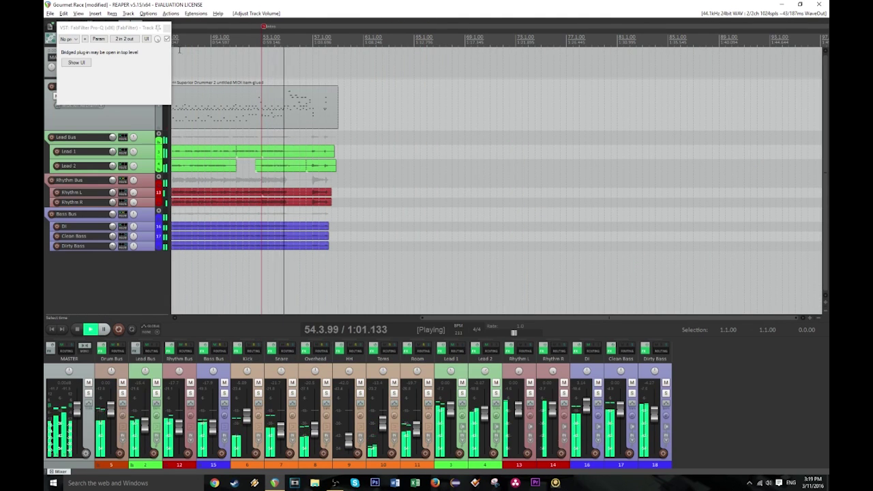
click(166, 28)
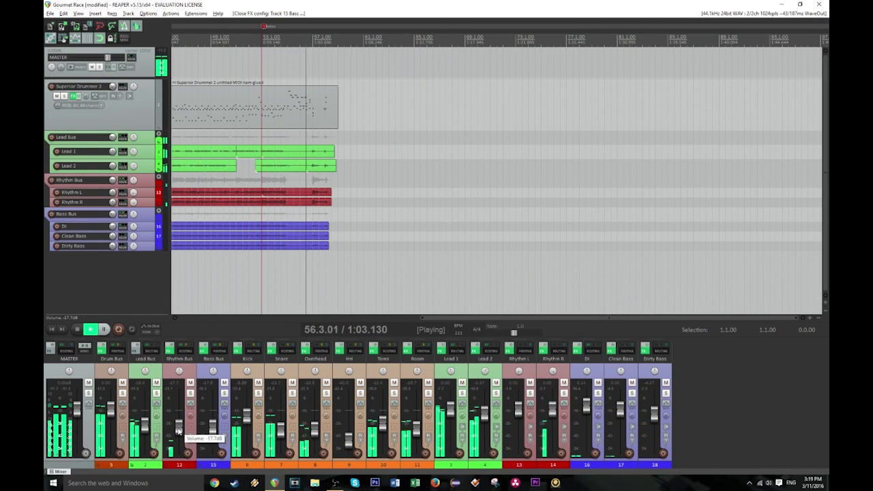
drag(178, 431, 178, 432)
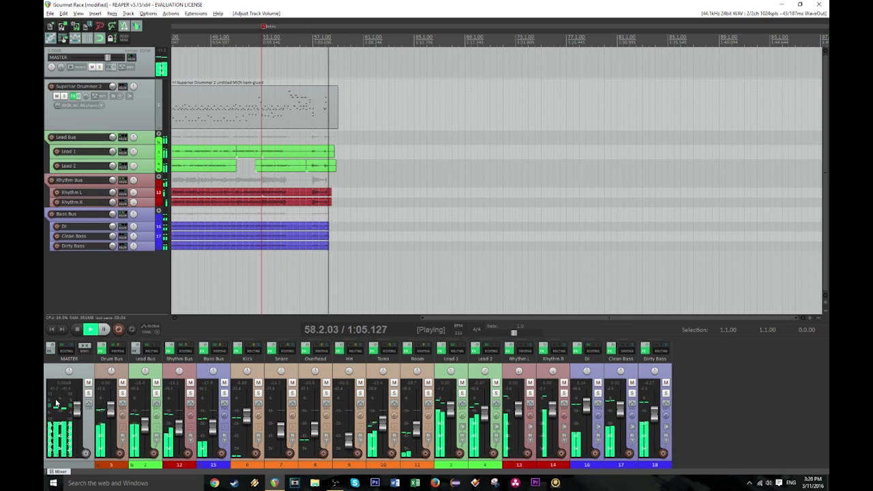
- Replay the mix from the project start, raising the Lead Bus slightly and adjusting the panning of the lead tracks
click(77, 330)
click(58, 329)
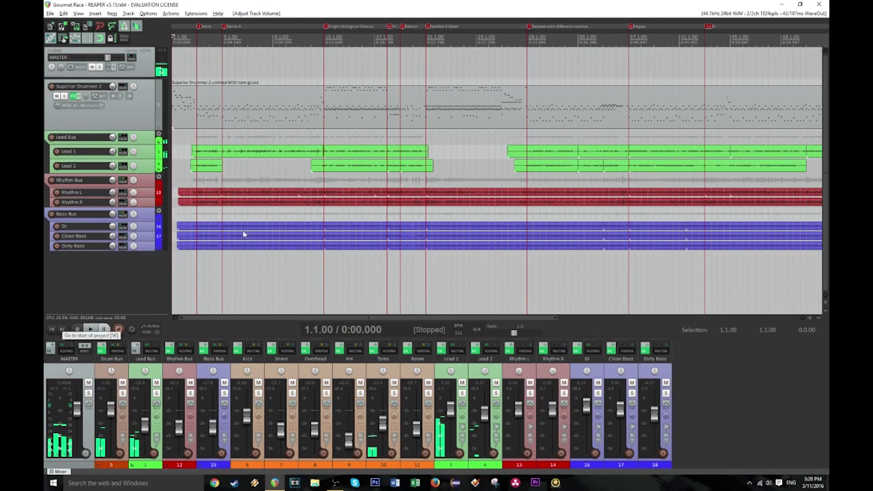
key(space)
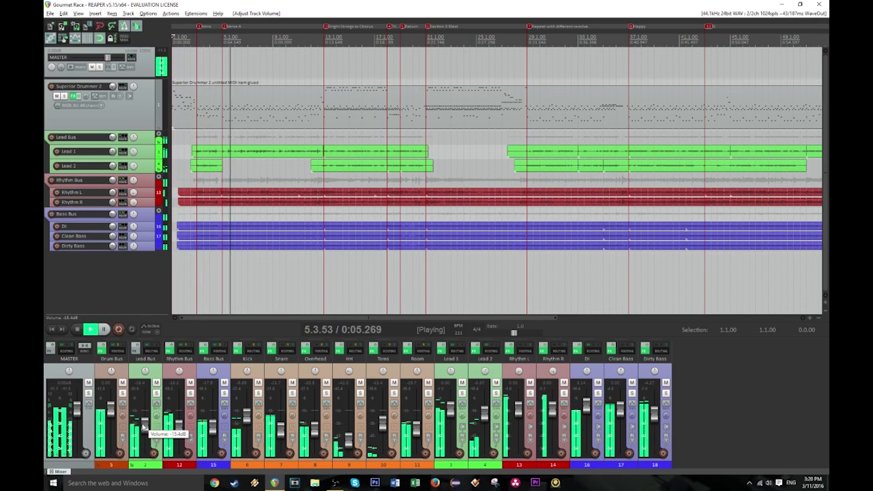
drag(143, 427, 143, 426)
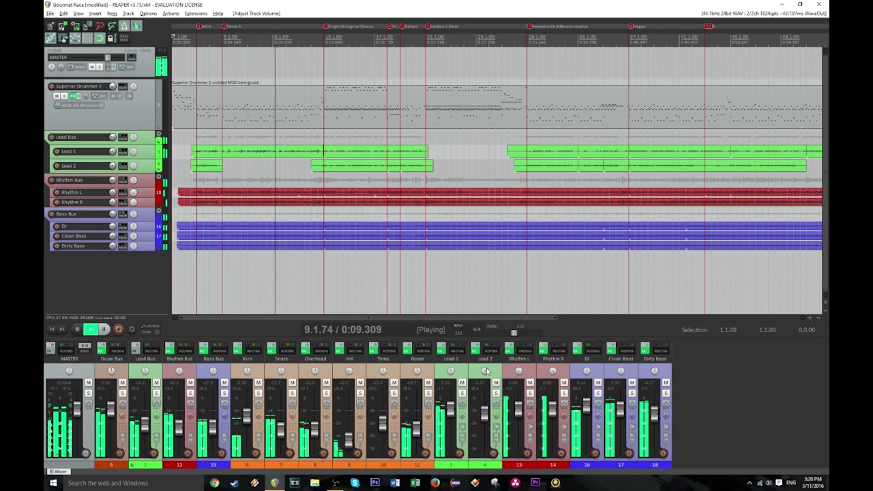
drag(487, 371, 451, 379)
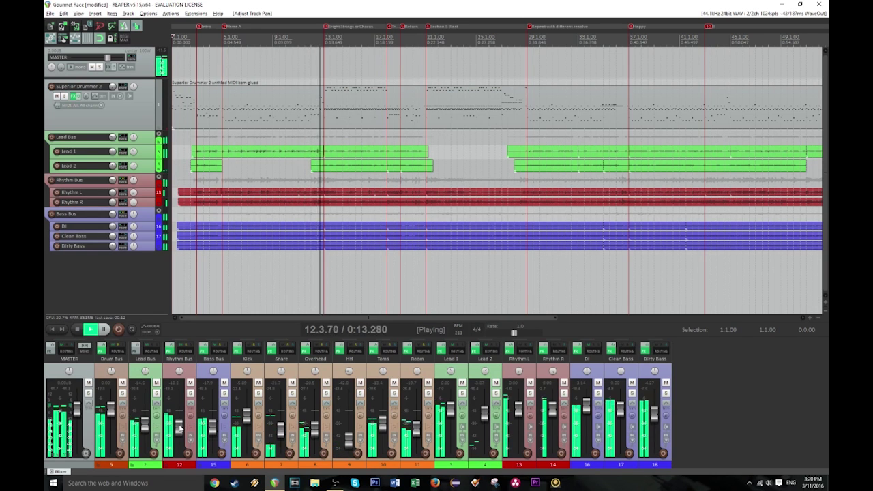
- Lower the Rhythm Bus to -19.3 dB and raise the master volume to about +3.9 dB during playback
mouse_move(179, 428)
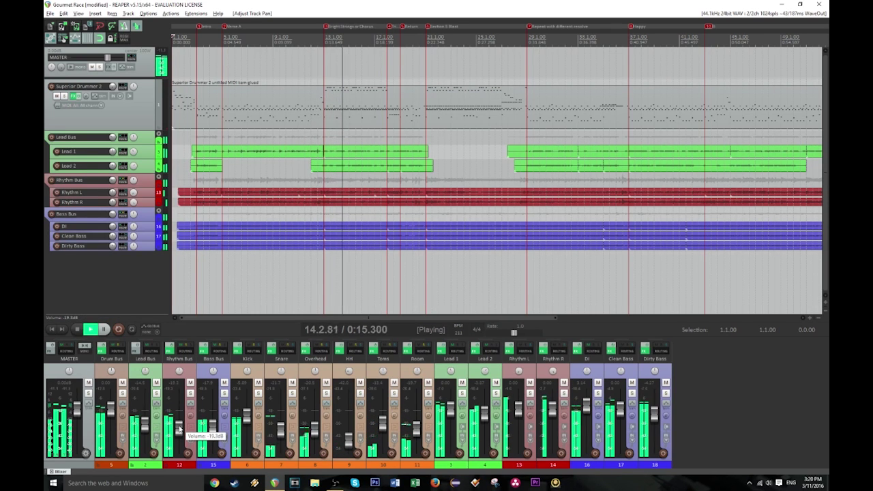
drag(77, 412, 76, 406)
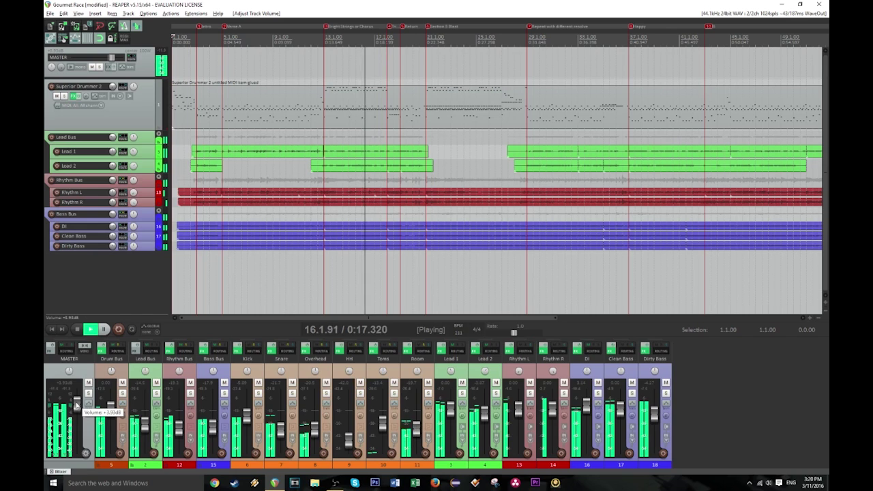
click(76, 406)
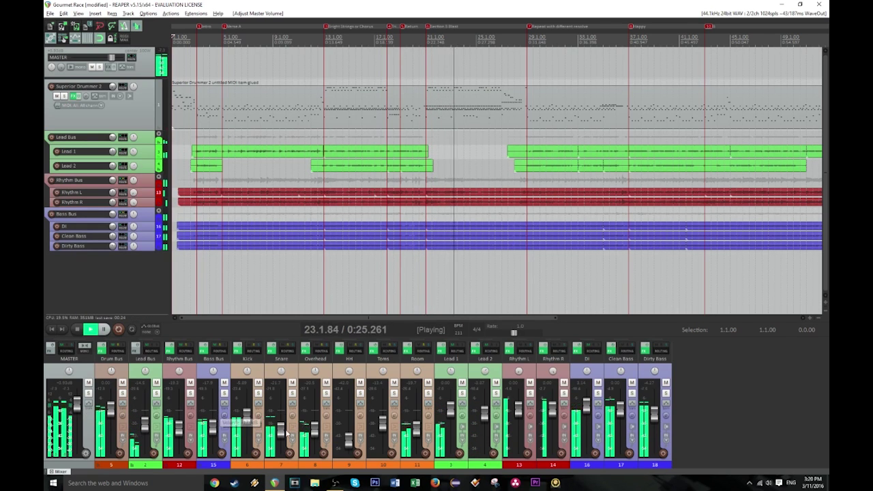
- Lower the Snare fader slightly and set the Kick volume to -7.83 dB during playback
mouse_move(282, 433)
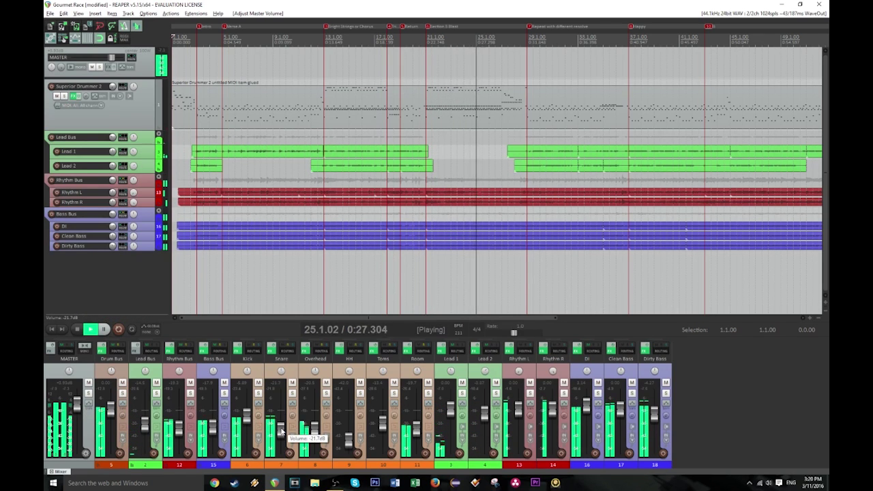
drag(282, 432, 282, 433)
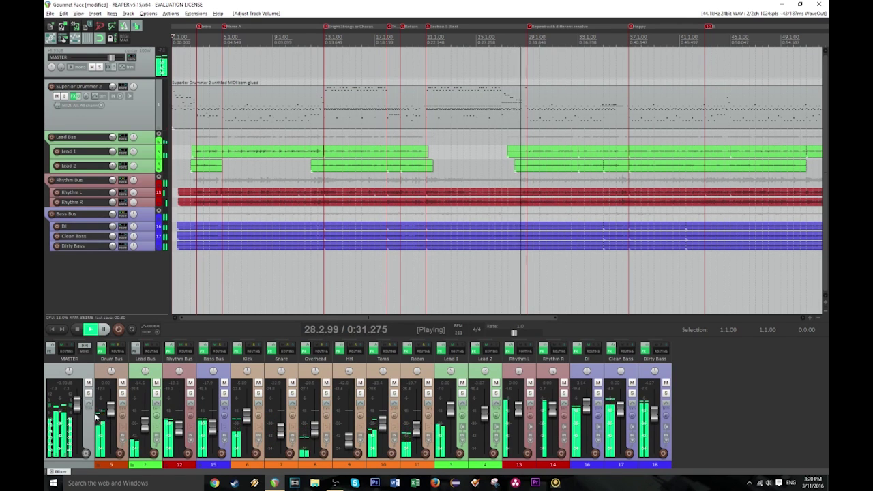
mouse_move(250, 422)
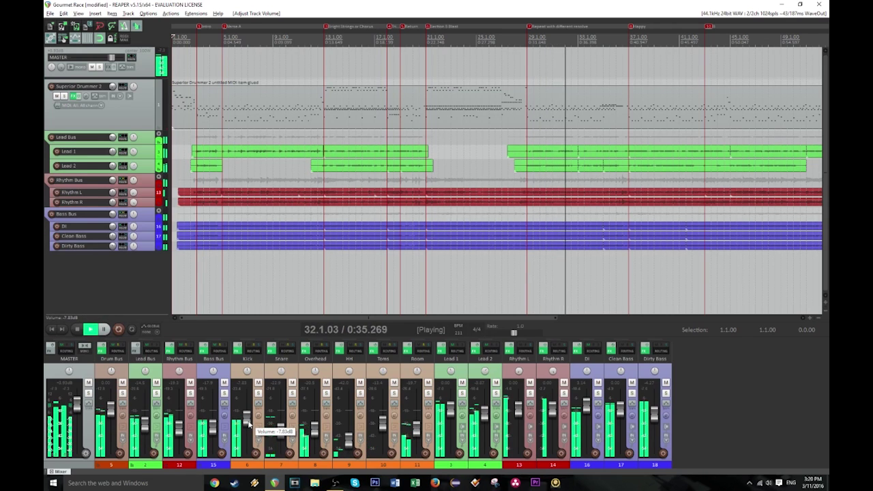
- Stop playback, reset the master volume to 0.00 dB and save the project
key(space)
click(77, 407)
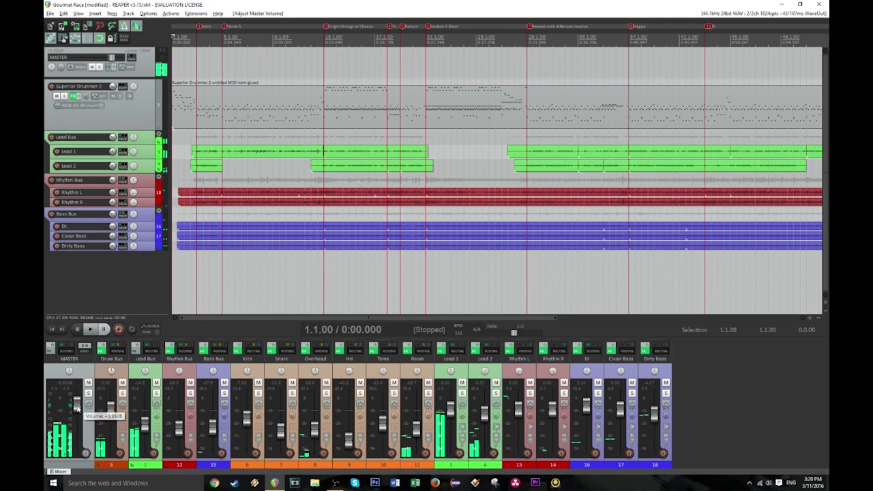
key(ctrl+s)
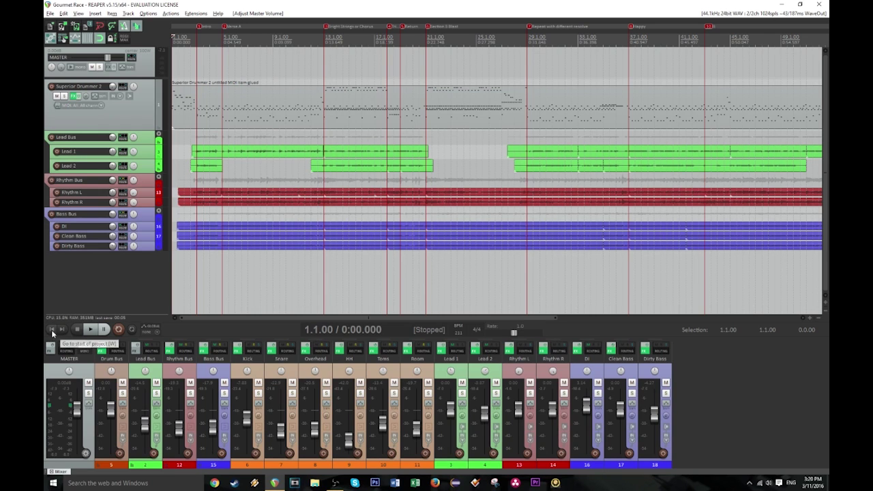
- Solo Lead 1 and examine the drive pedal, Swiggles 5153 amp and upper-path EQ in its BIAS FX chain
right_click(441, 349)
click(462, 384)
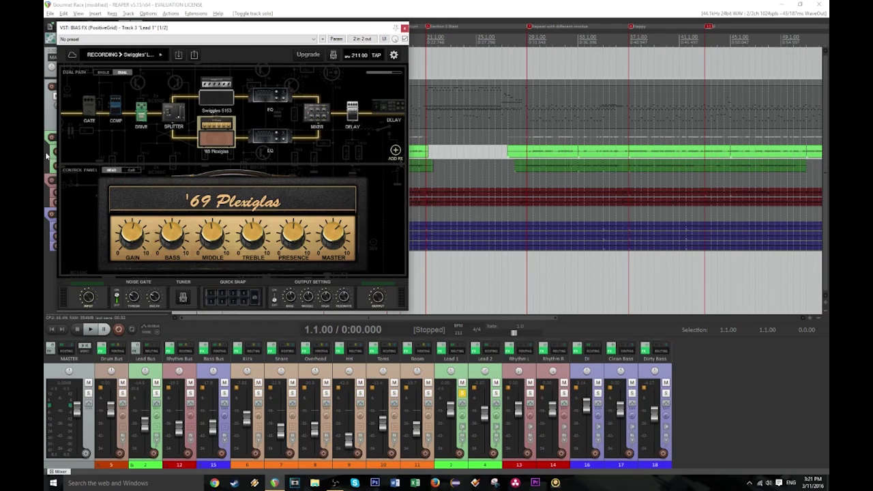
click(138, 117)
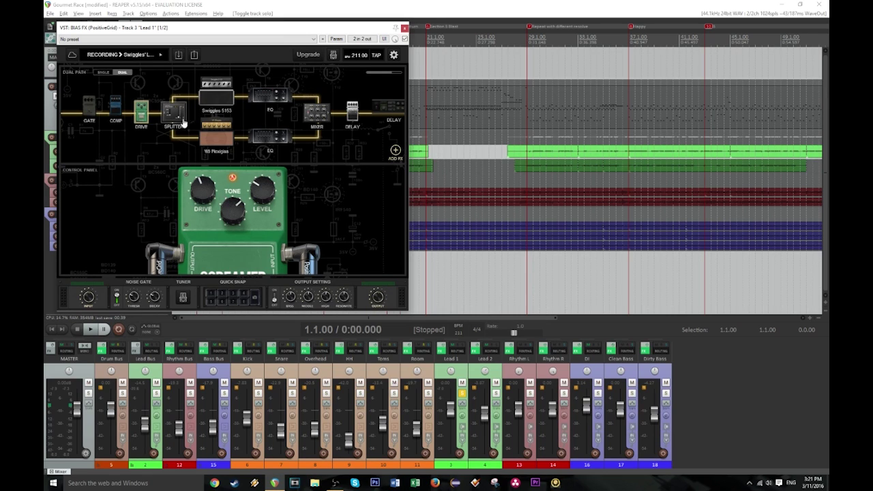
click(222, 99)
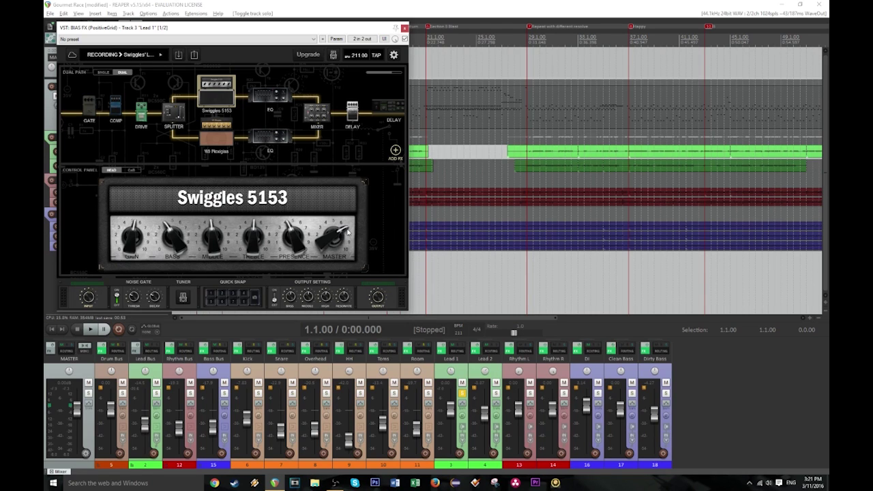
mouse_move(264, 102)
click(264, 102)
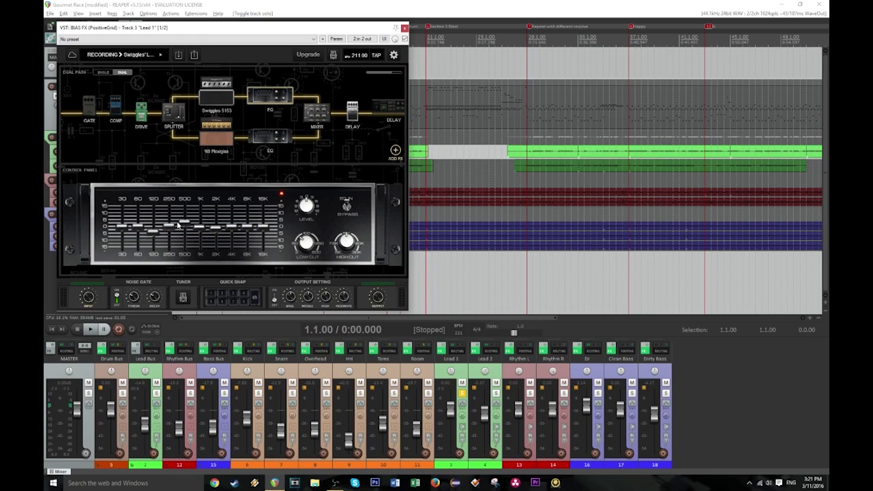
- Compare the '69 Plexiglas amp with the Swiggles 5153 and inspect the Plexiglas cabinet and microphone placement
click(206, 136)
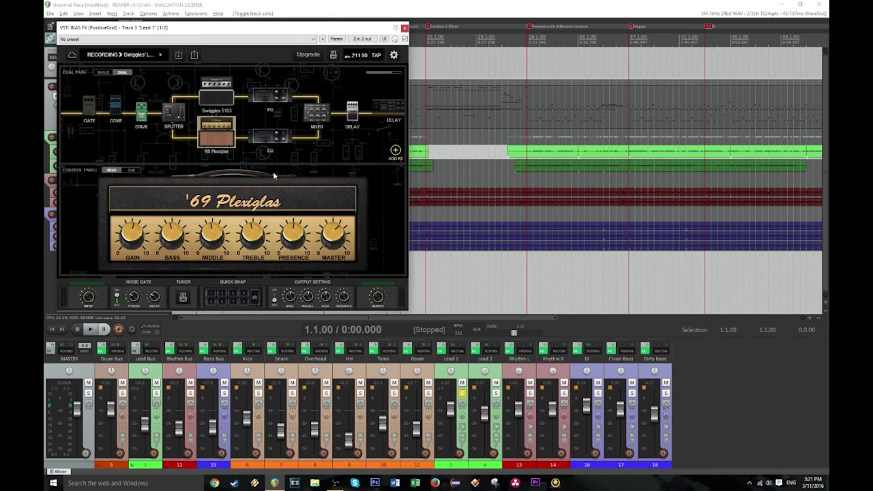
click(130, 171)
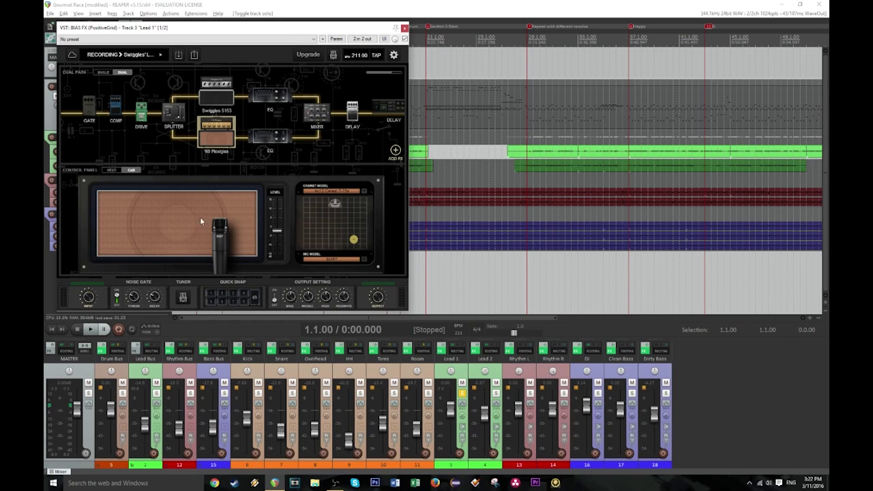
click(213, 99)
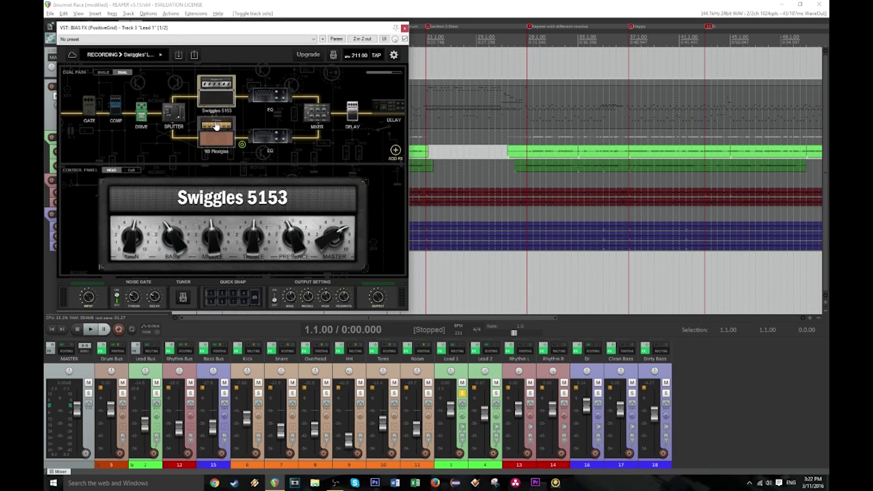
click(216, 126)
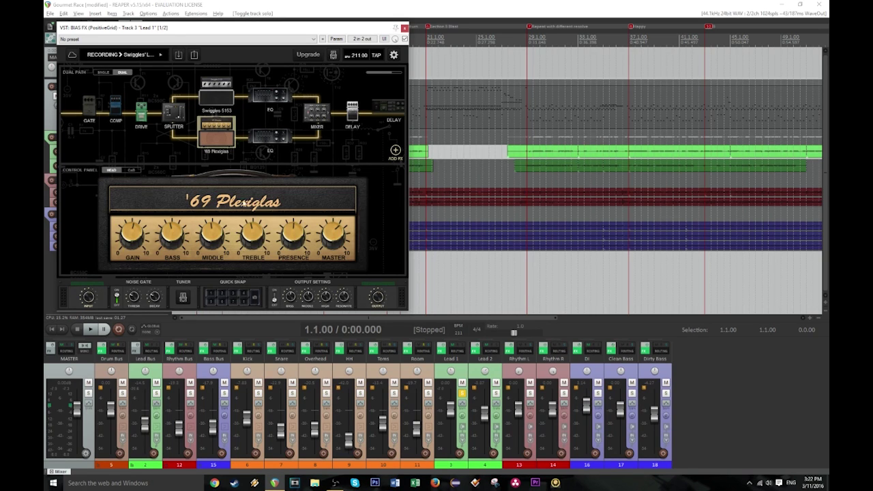
click(132, 170)
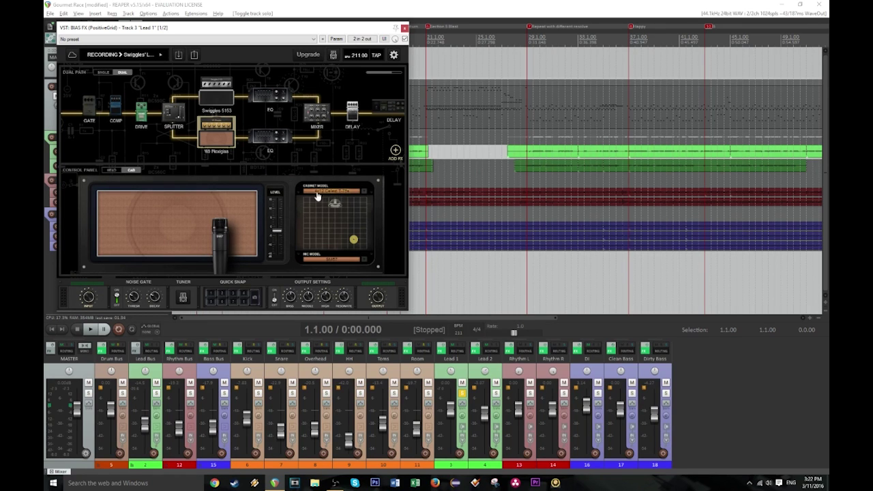
- Examine the lower-path EQ, Digital Delay, rack reverb and Digital Reverb pedal in the Lead 1 BIAS FX chain
click(266, 146)
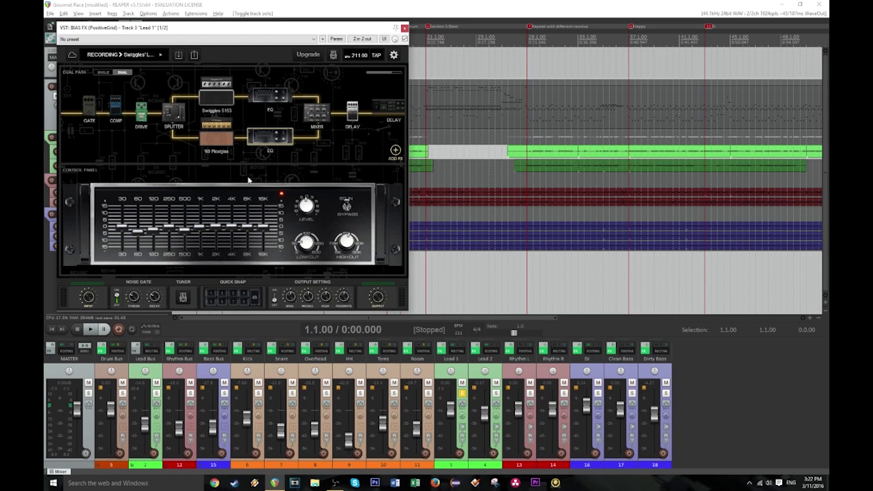
click(352, 113)
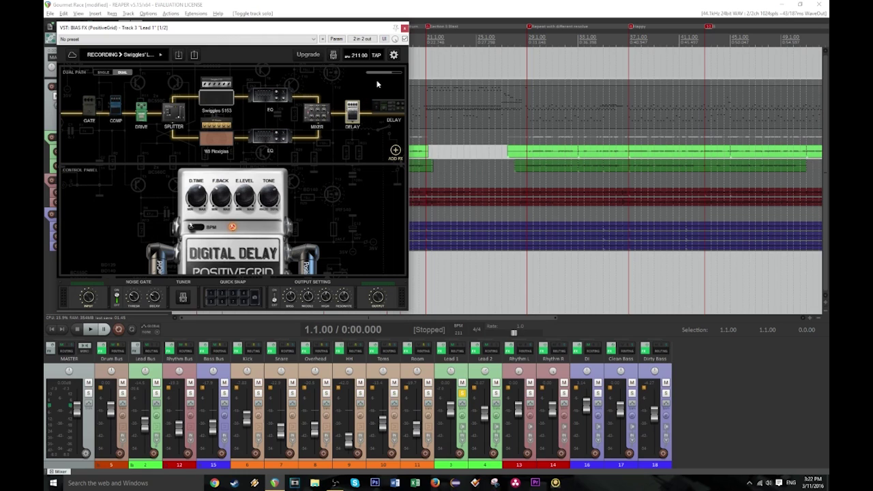
drag(379, 73, 397, 74)
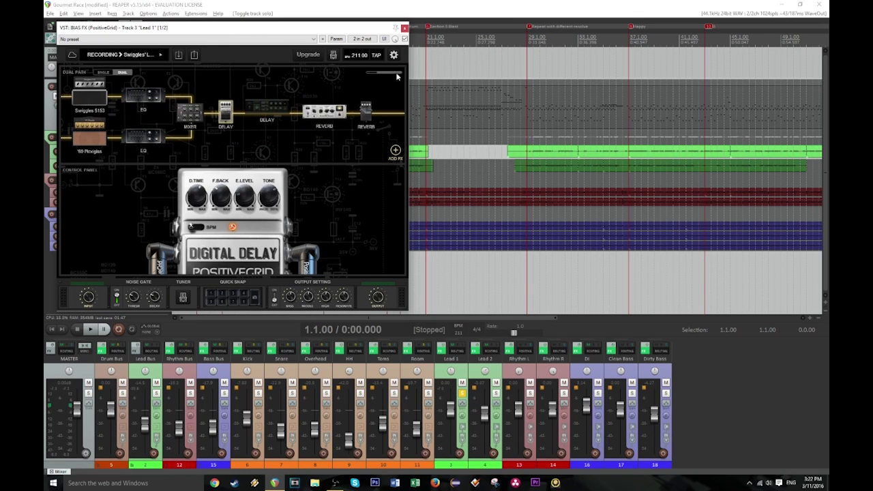
click(312, 117)
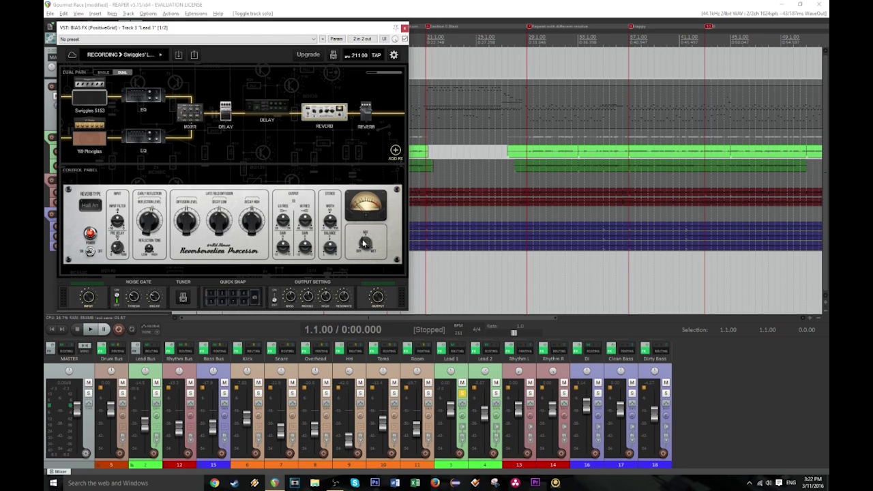
click(367, 119)
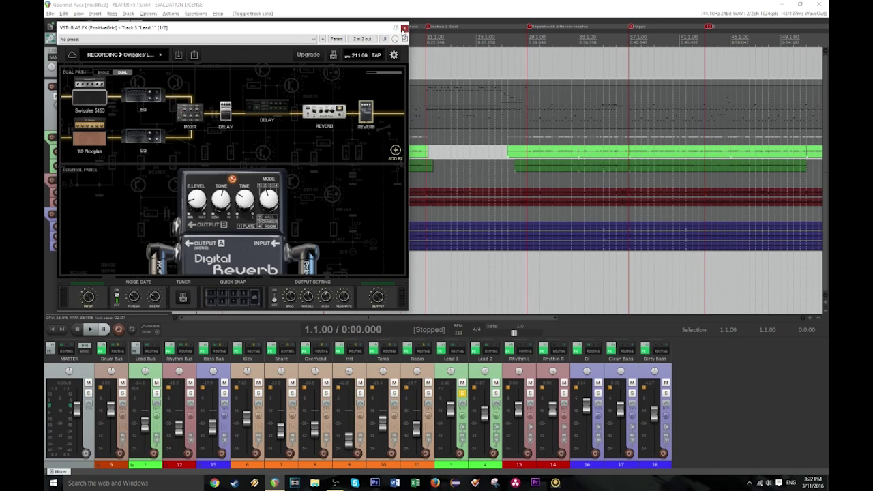
mouse_move(195, 207)
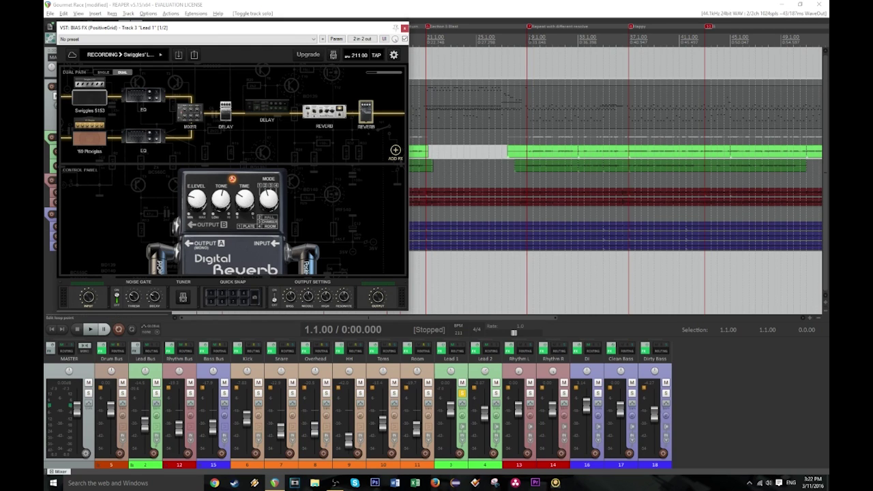
- Unsolo Lead 1 during playback, set the Lead 2 volume to -4.27 dB, and close BIAS FX before stopping
key(space)
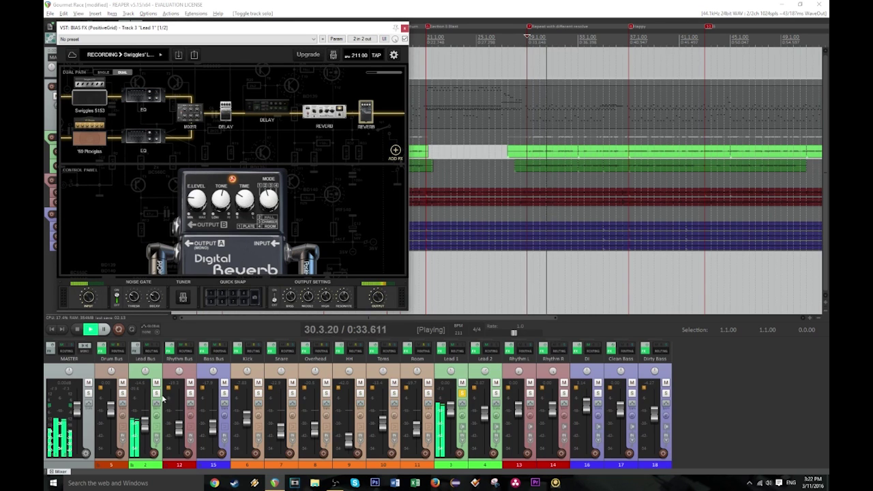
click(462, 393)
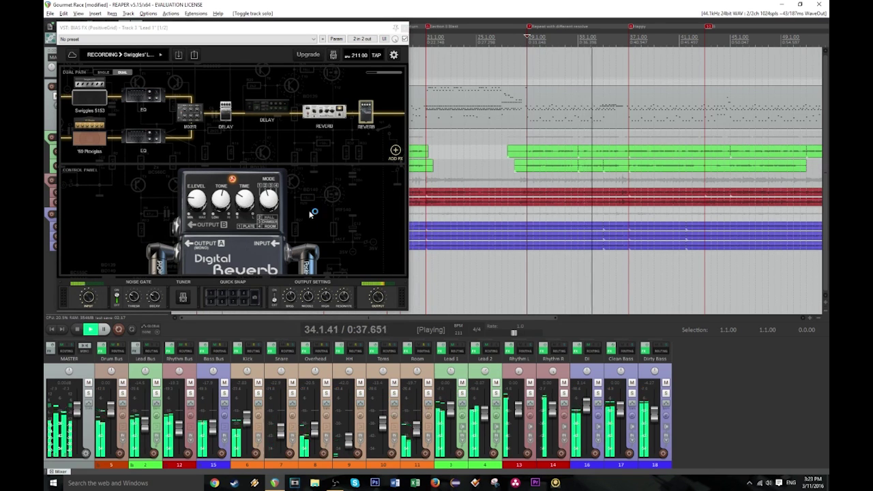
drag(484, 419, 485, 416)
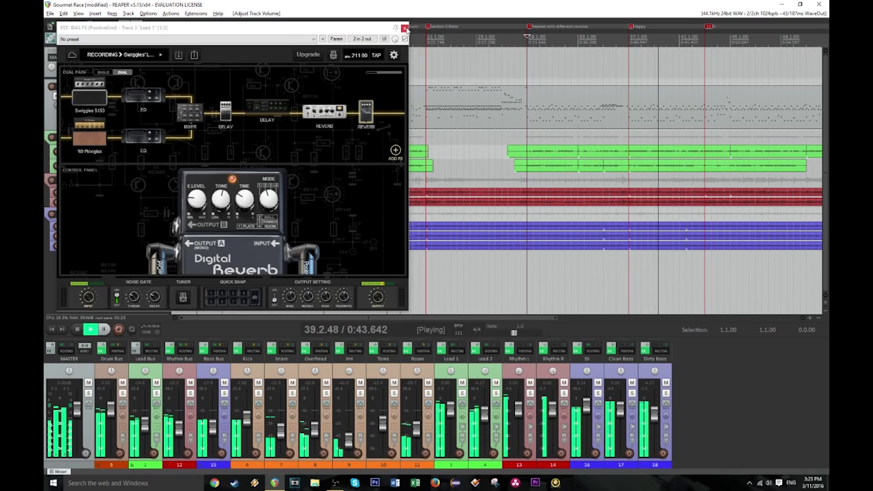
click(406, 29)
key(space)
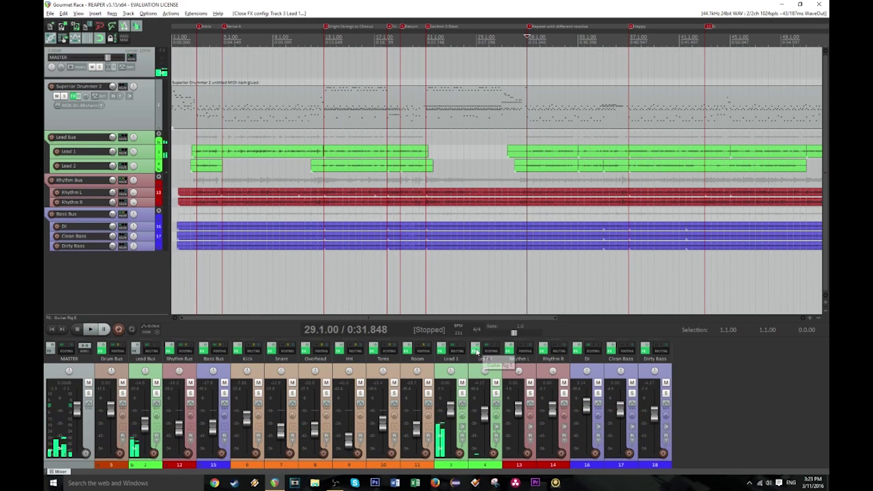
- Review the ValhallaShimmer reverb settings on Lead 1 and close the plugin
right_click(442, 353)
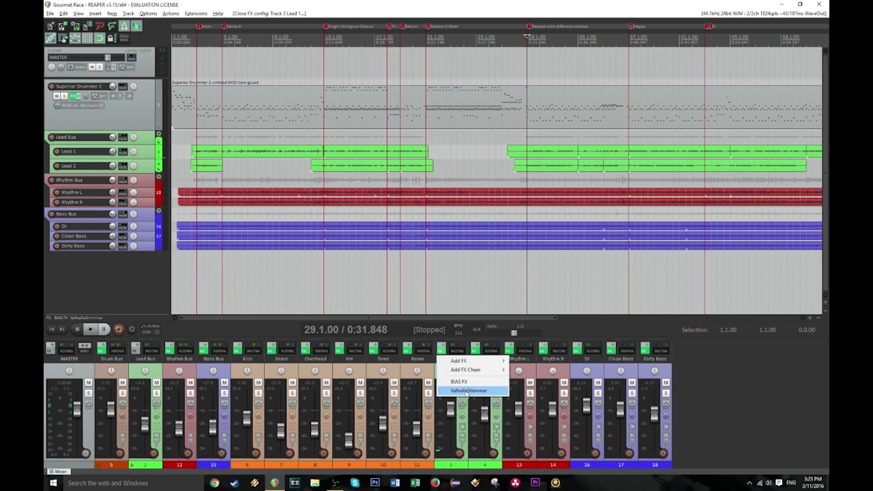
click(468, 390)
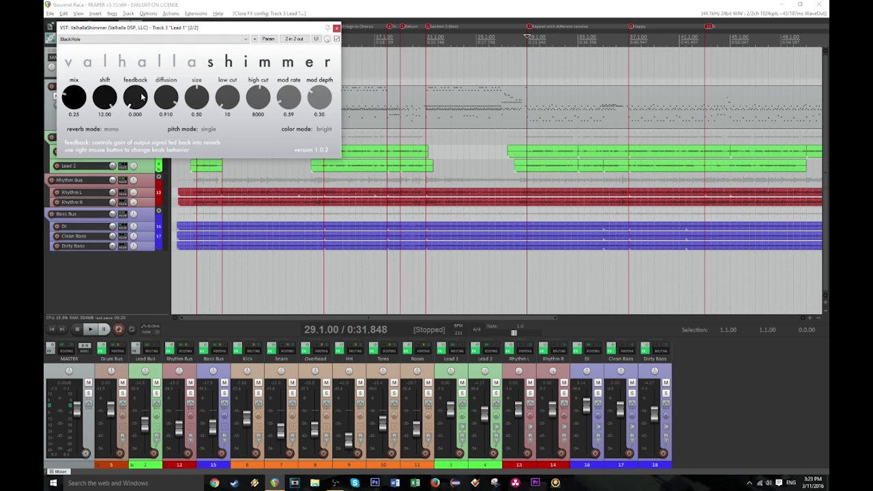
click(336, 28)
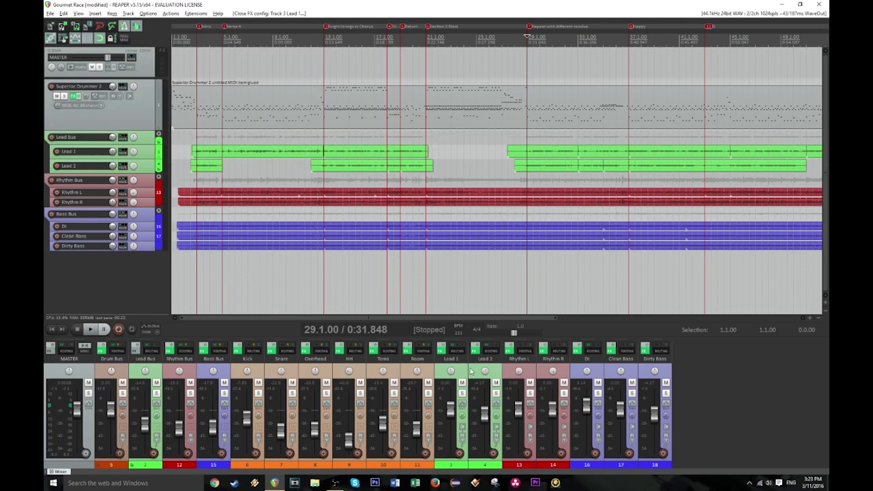
- Inspect the Guitar Rig 5 chain on Lead 2, including the Reflektor impulse and graphic equalizer
right_click(475, 355)
click(508, 380)
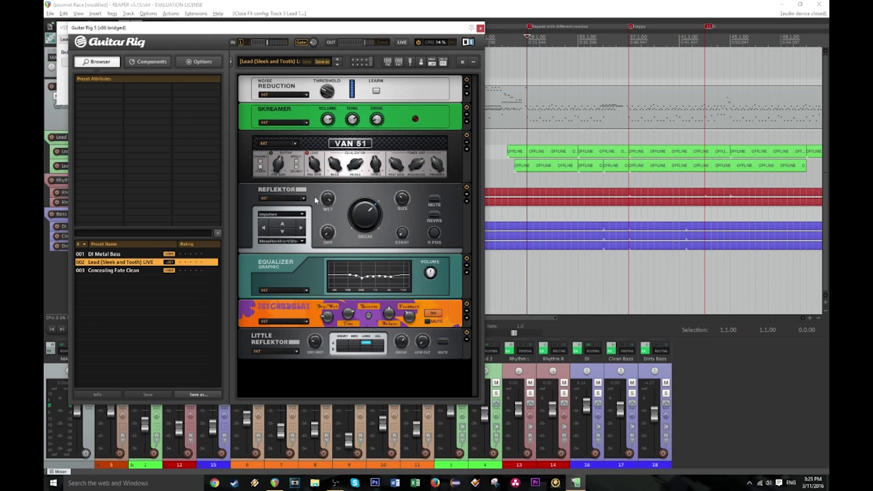
click(326, 223)
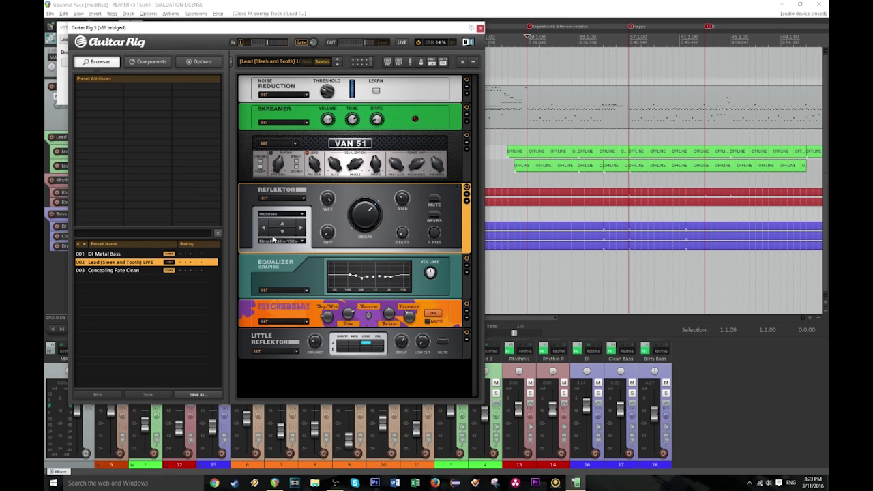
click(243, 265)
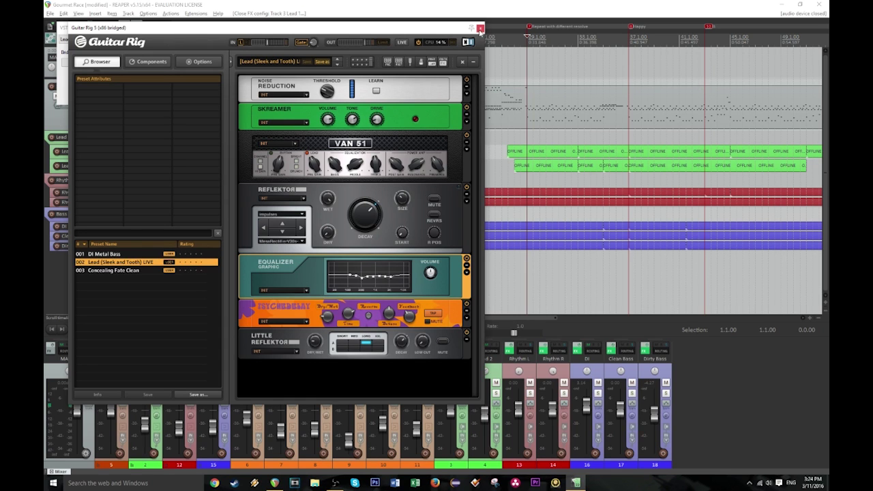
click(480, 29)
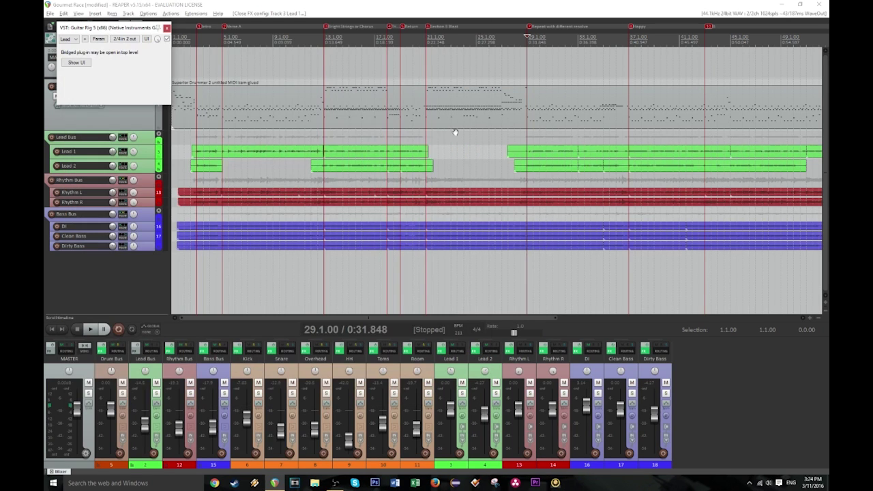
- Solo the Lead Bus during playback, add FabFilter Pro-Q to it and set the analyzer to Post-EQ
key(space)
click(156, 394)
right_click(144, 356)
mouse_move(179, 362)
mouse_move(225, 361)
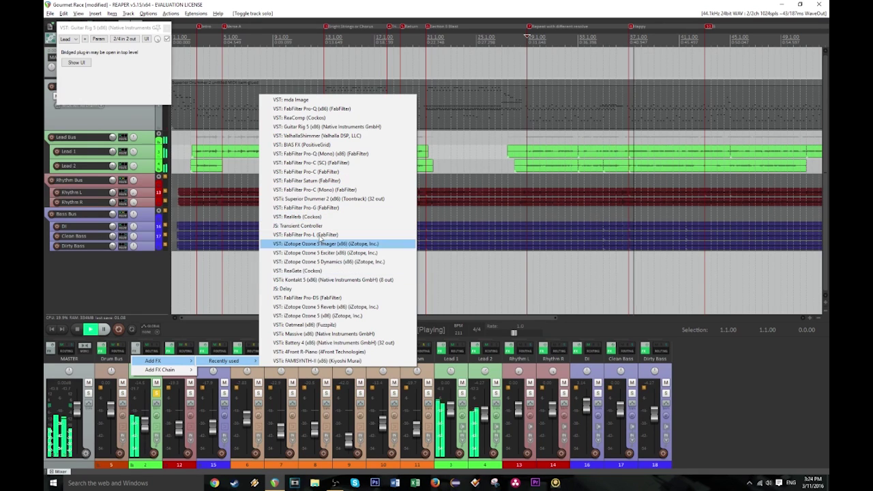
click(325, 109)
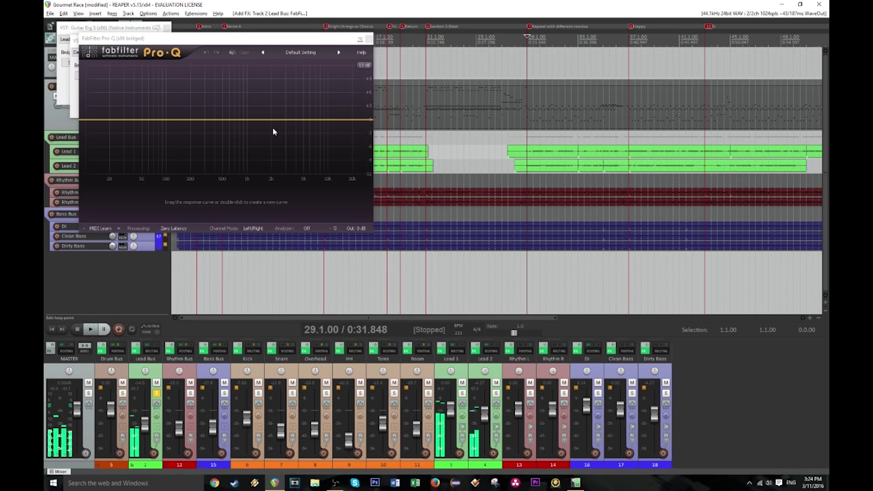
click(309, 230)
click(316, 256)
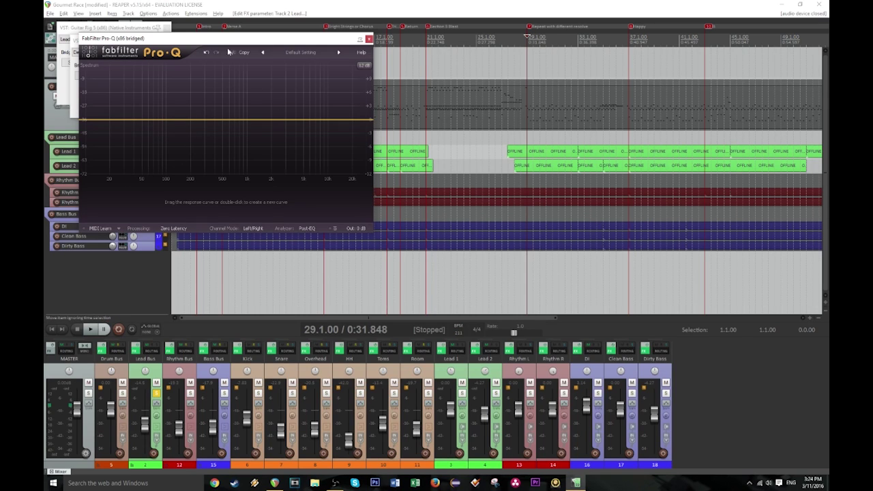
- Unsolo the Lead Bus, play the full mix, and add a low cut between 100 and 200 Hz in Pro-Q
click(156, 393)
key(space)
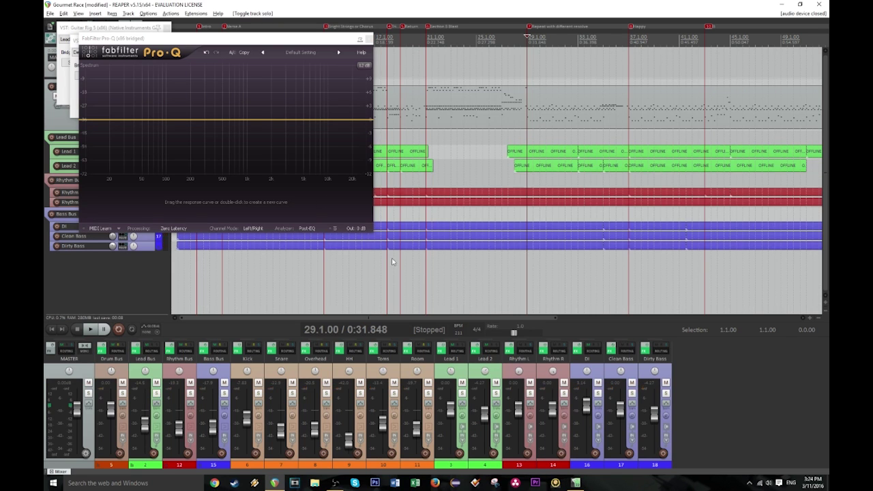
click(162, 124)
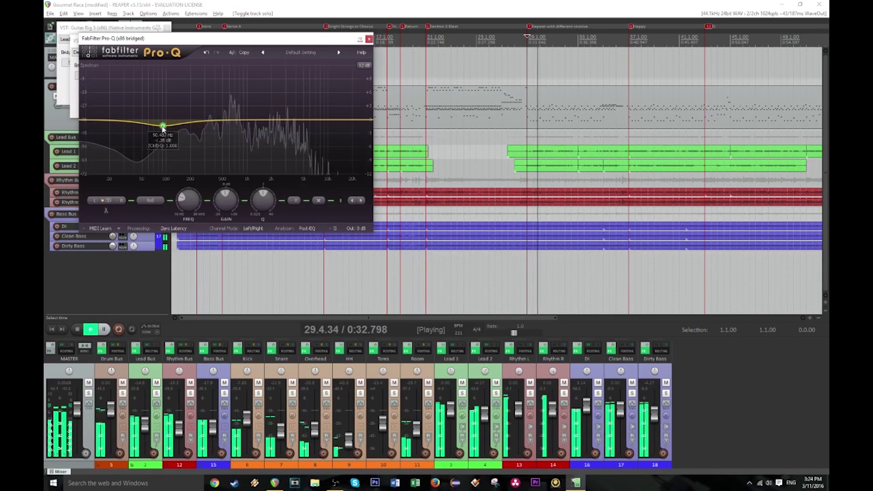
right_click(163, 126)
mouse_move(198, 142)
click(263, 161)
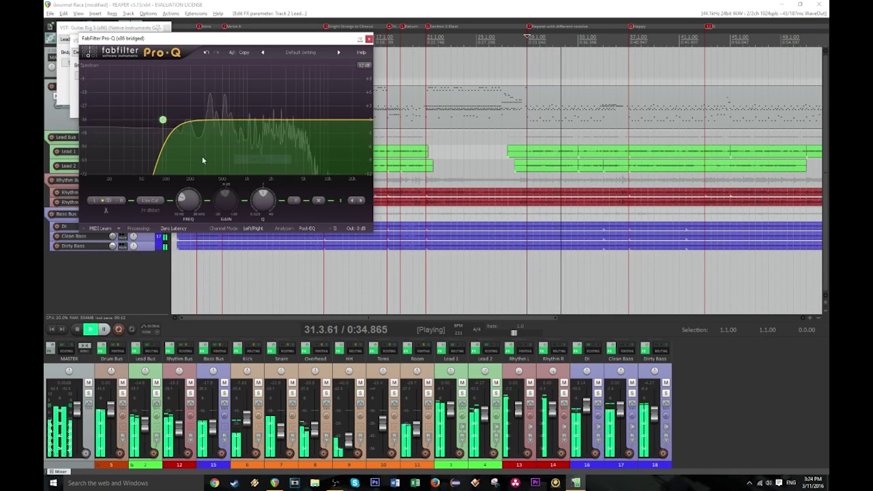
drag(181, 199, 182, 186)
- Add a high cut with a Q of 1 to the Lead Bus EQ and move it to about 8.8 kHz
click(336, 124)
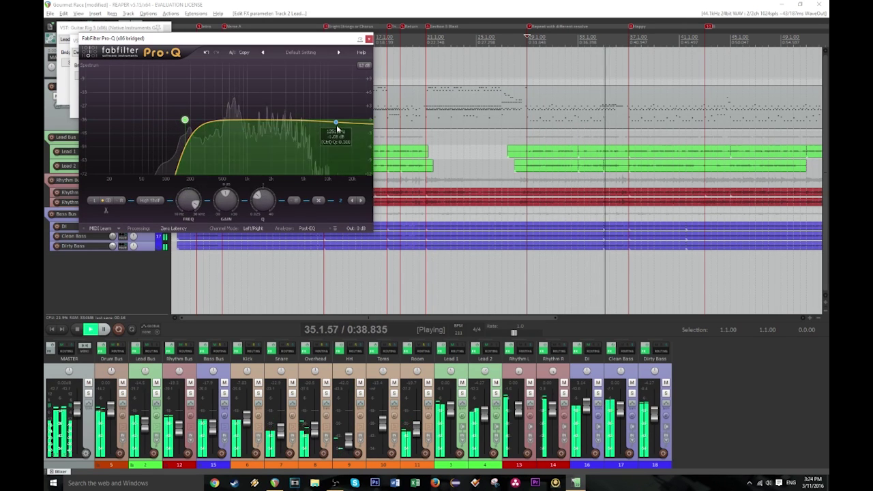
right_click(336, 123)
mouse_move(372, 140)
click(437, 177)
drag(258, 197, 256, 207)
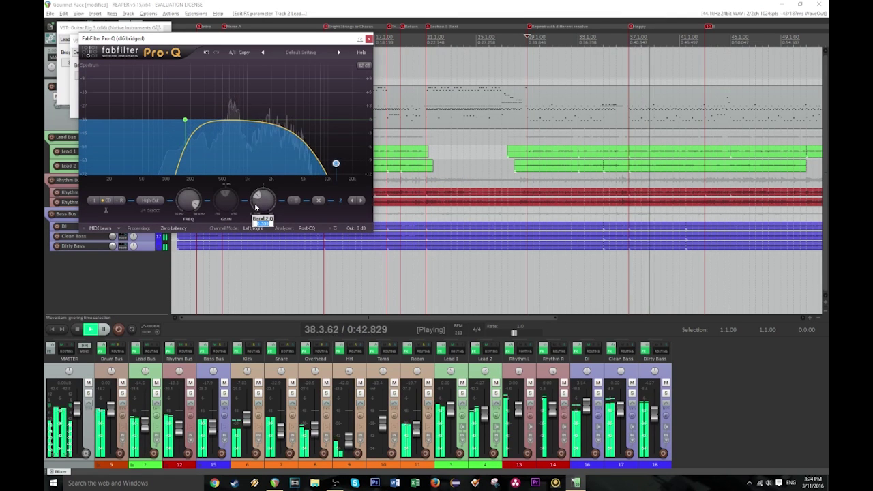
key(Return)
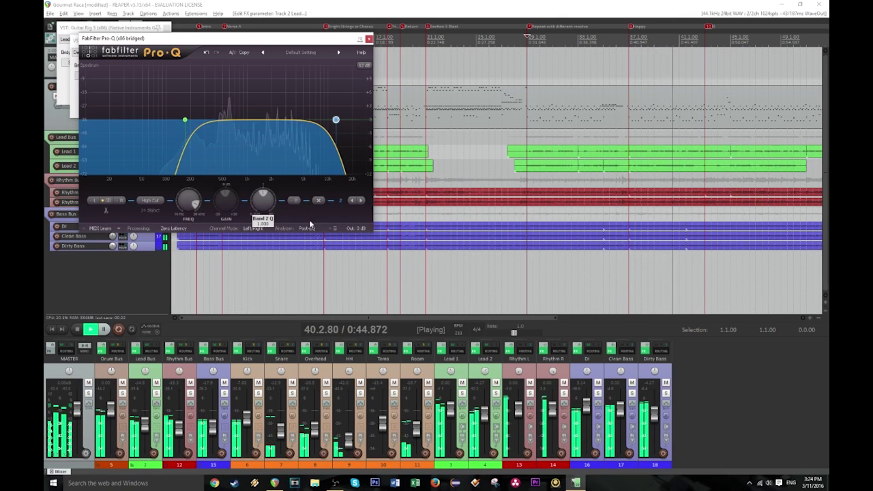
drag(337, 122, 324, 120)
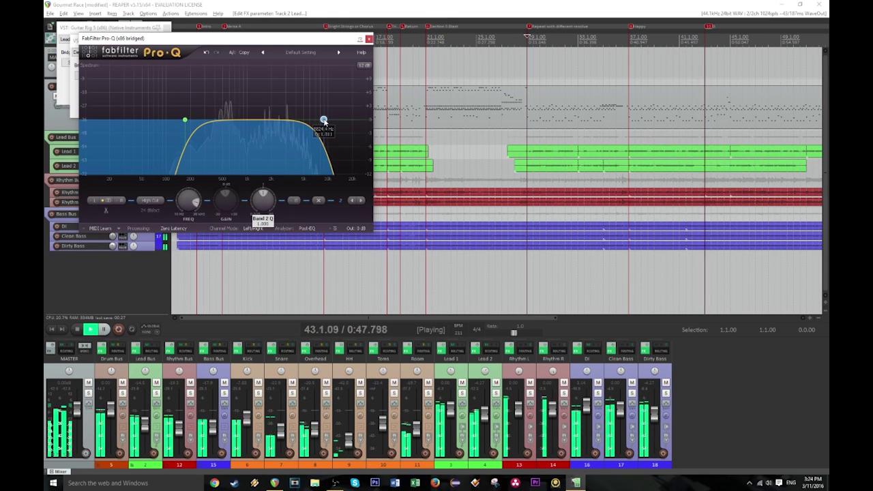
- Toggle the high-cut band's bypass to compare the lead sound with and without it
click(298, 203)
click(299, 202)
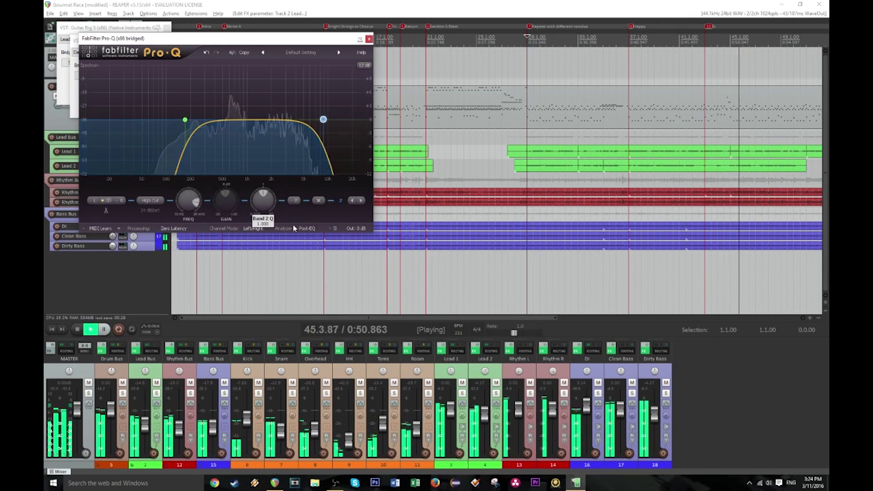
click(352, 202)
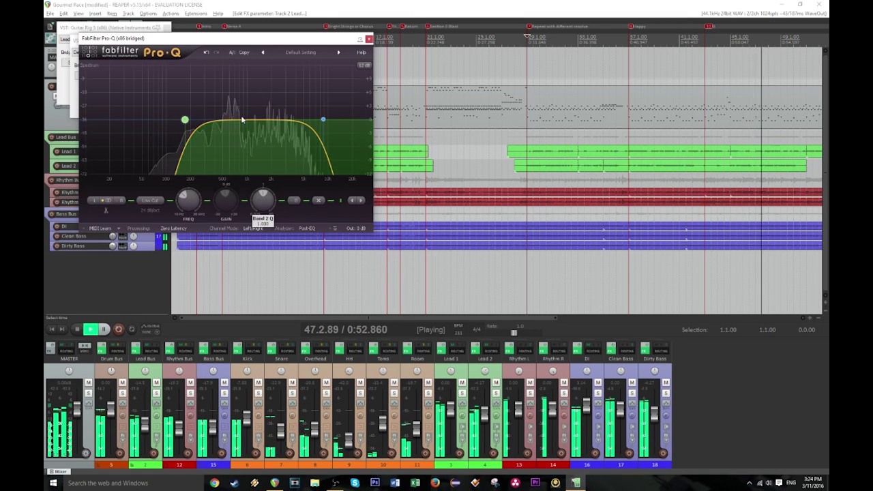
- Sweep for resonances and cut two narrow notches of about 3 dB, one between 500 Hz and 1 kHz and one near 1.8 kHz
drag(229, 120, 228, 101)
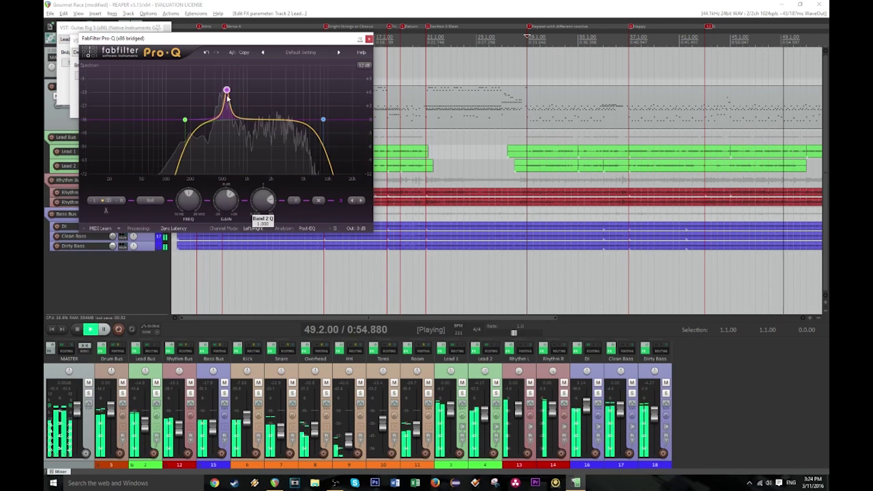
click(105, 330)
click(104, 330)
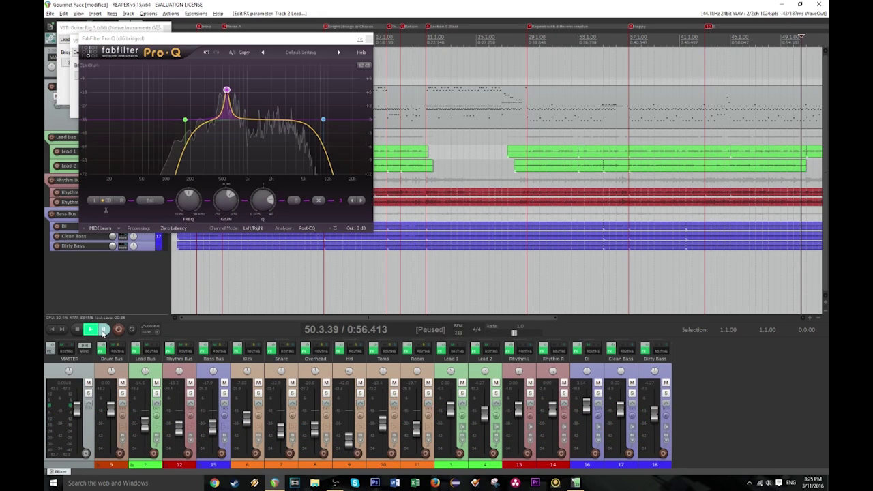
key(space)
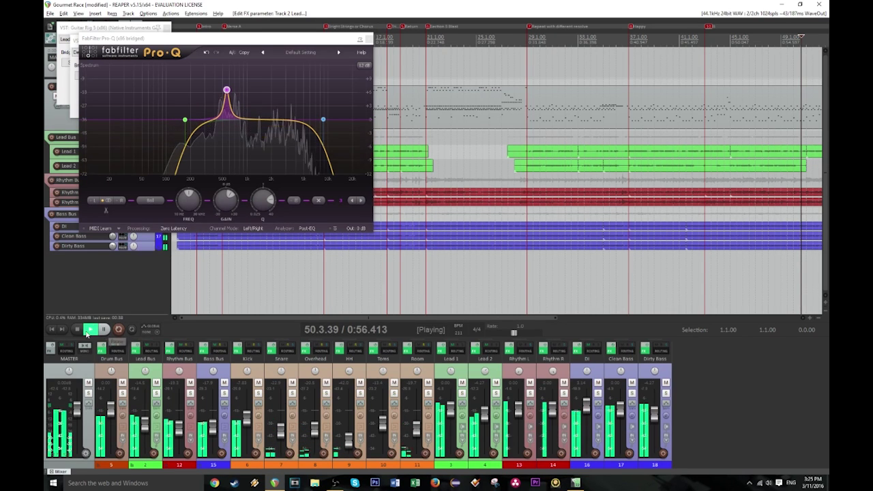
drag(227, 89, 268, 133)
scroll(273, 88, up, 5)
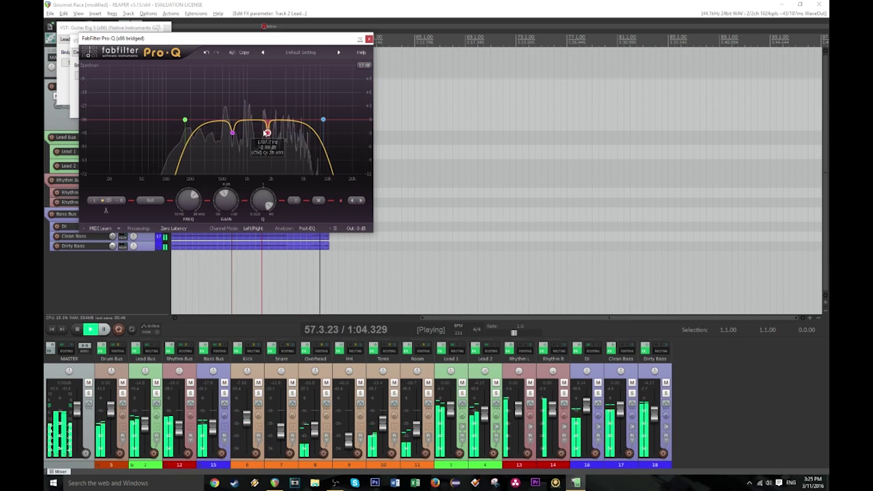
- Raise the Lead Bus volume to -12.2 dB, stop playback and close the Pro-Q windows
drag(145, 427, 145, 424)
key(space)
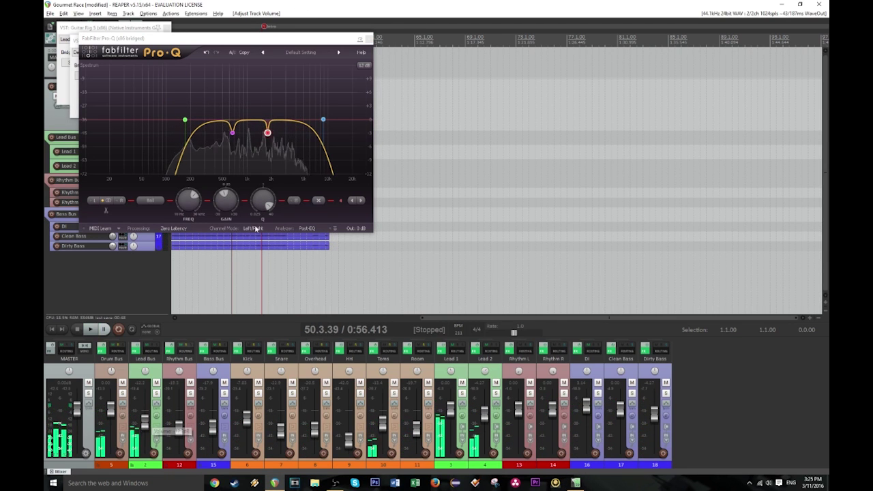
click(369, 39)
click(180, 41)
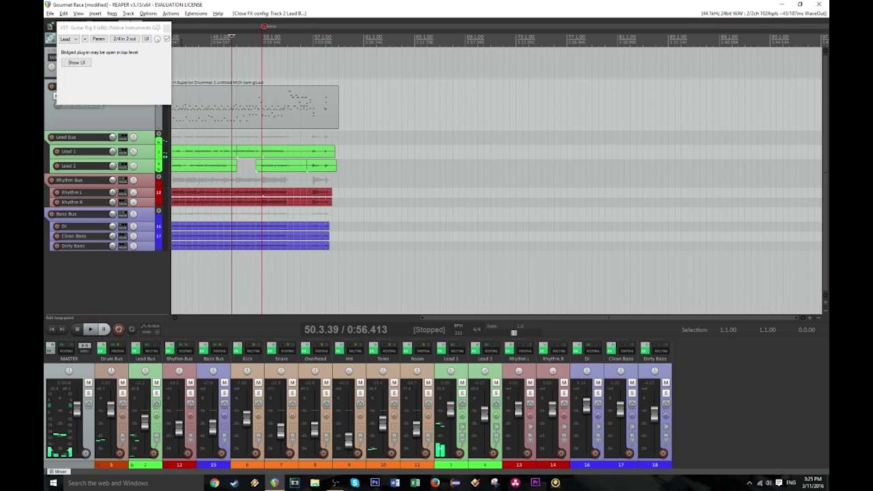
- Play the song from the intro while adjusting the master and Rhythm Bus volumes, stop playback and save the project
click(167, 28)
scroll(267, 105, down, 4)
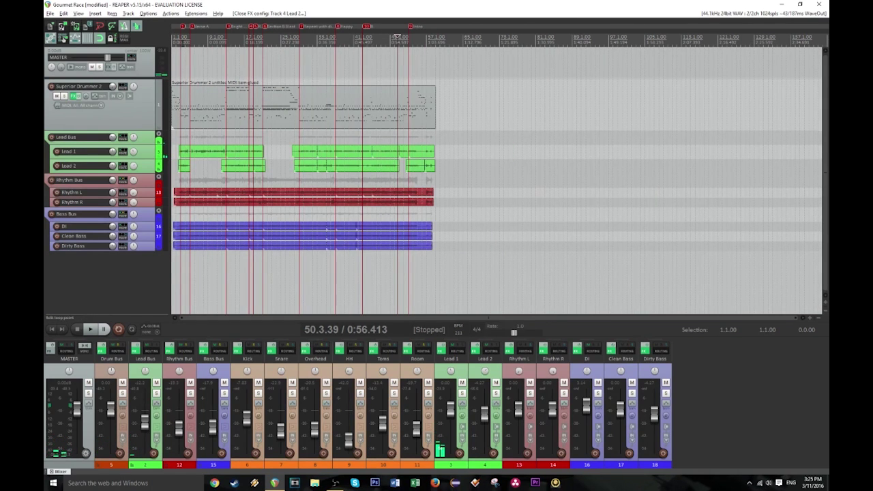
scroll(265, 82, up, 5)
key(space)
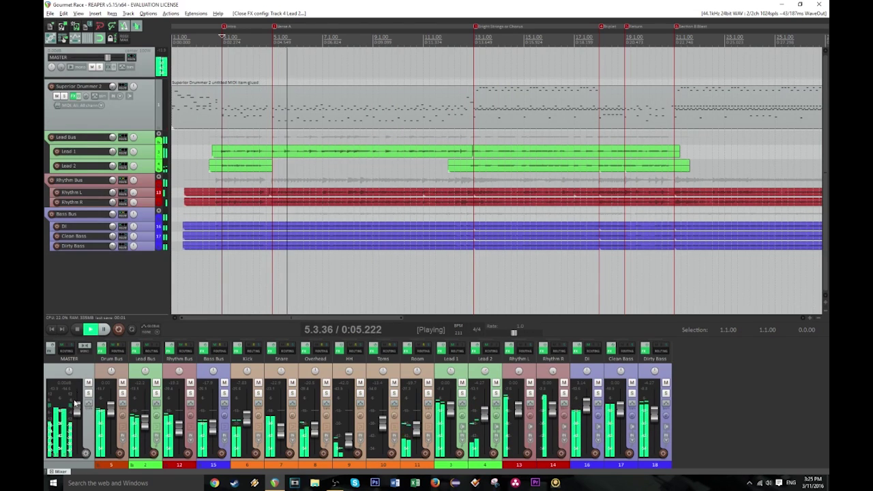
drag(77, 411, 77, 404)
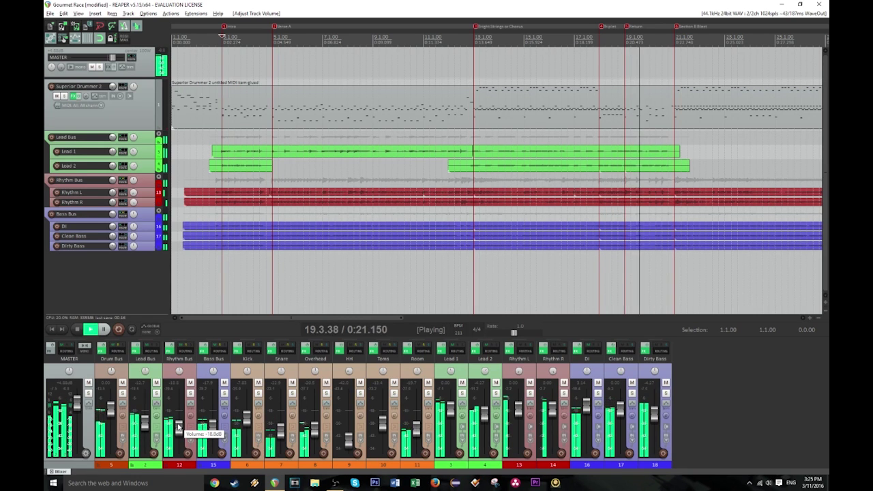
scroll(303, 265, down, 2)
scroll(303, 264, down, 2)
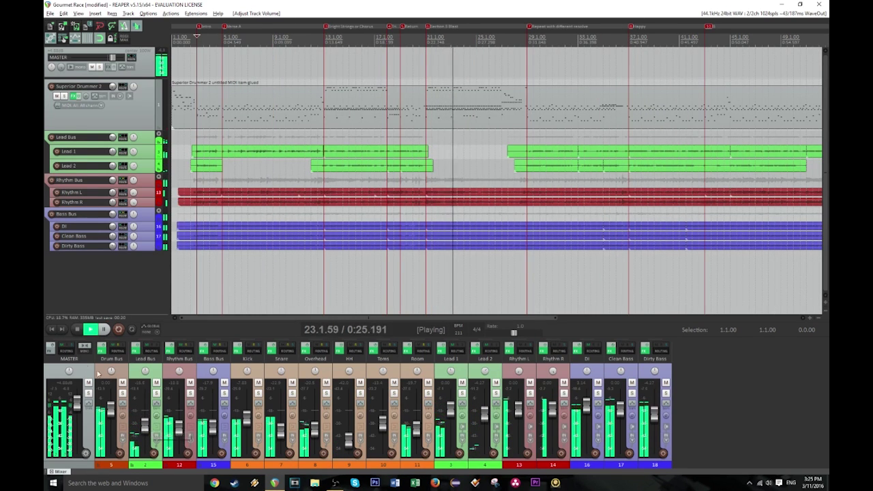
key(space)
key(ctrl+s)
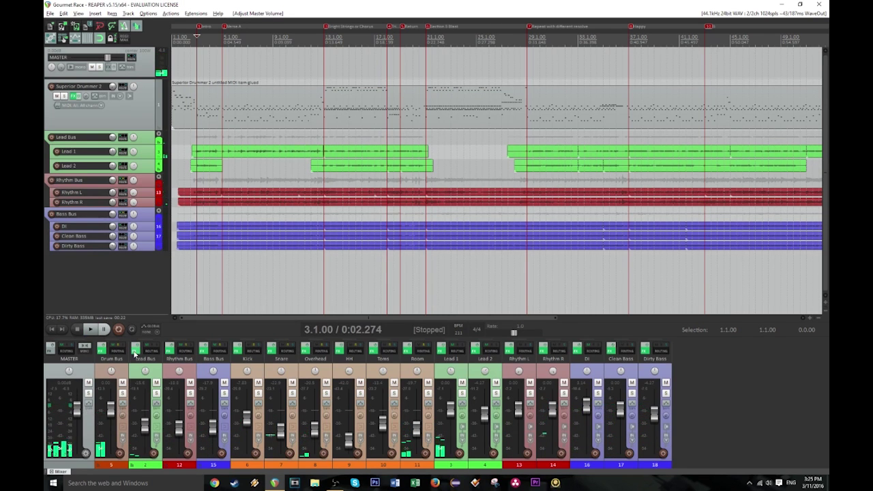
- Add a FabFilter Pro-C compressor to the Lead Bus and set its attack to about 51 ms
right_click(134, 351)
mouse_move(154, 361)
mouse_move(227, 360)
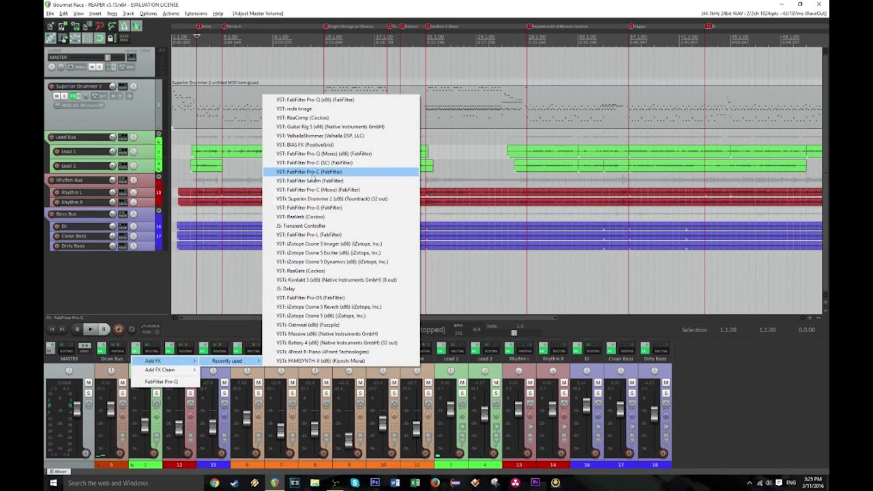
click(312, 171)
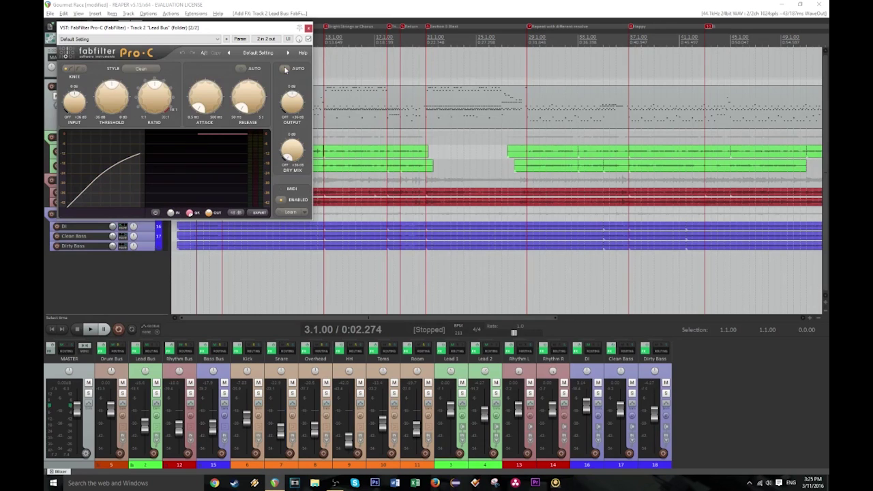
drag(240, 30, 310, 89)
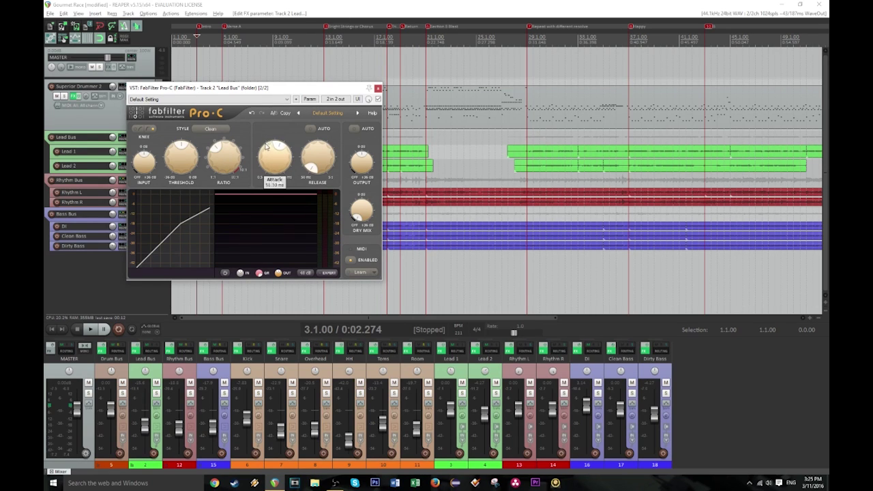
- Fine-tune the Lead Bus compressor's threshold to about -18 dB during playback and set the Lead Bus volume to -14.1 dB
click(304, 39)
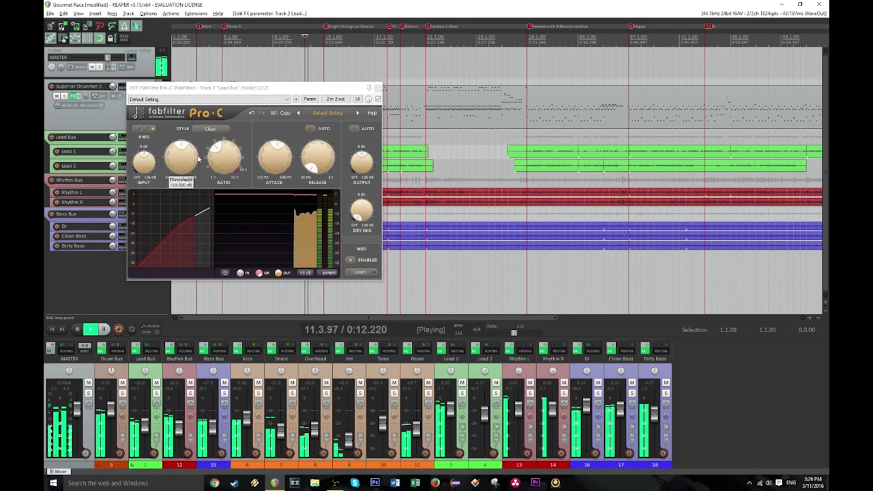
mouse_move(183, 147)
mouse_down()
mouse_move(191, 150)
mouse_move(181, 142)
mouse_up()
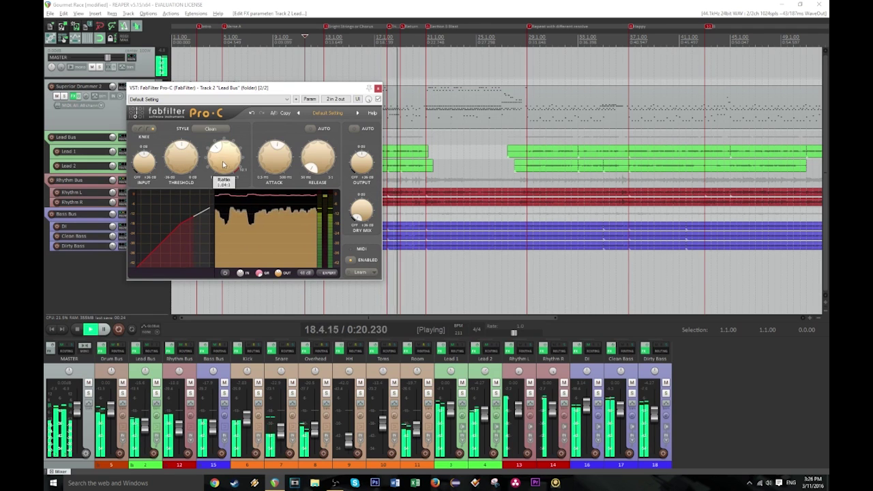
drag(144, 427, 144, 427)
click(382, 88)
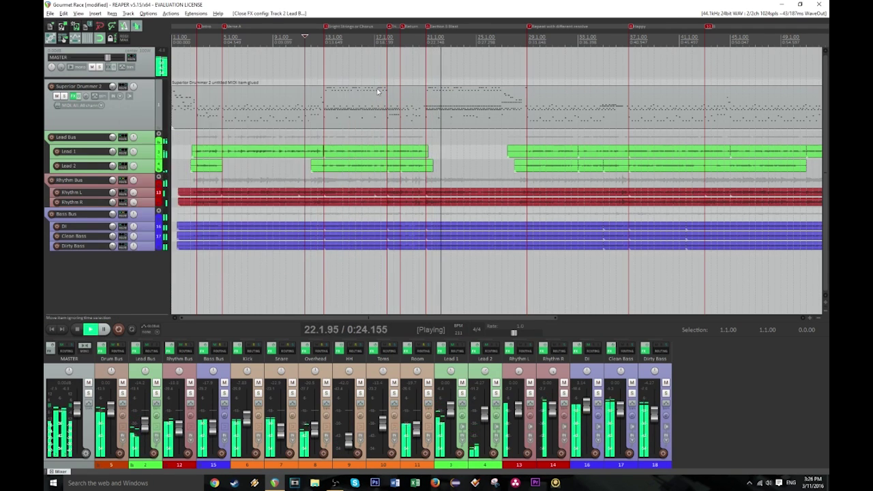
key(space)
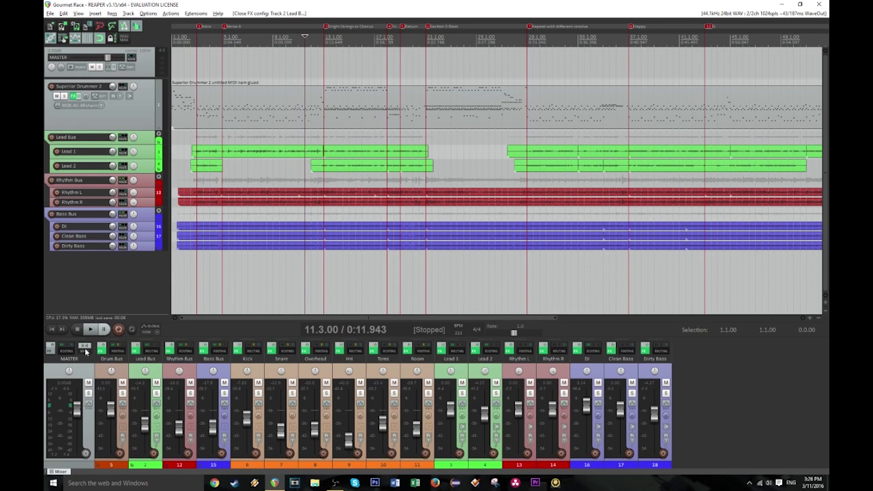
- Check the mix in mono, return the master to stereo and rebalance the Lead Bus and Rhythm Bus volumes
key(space)
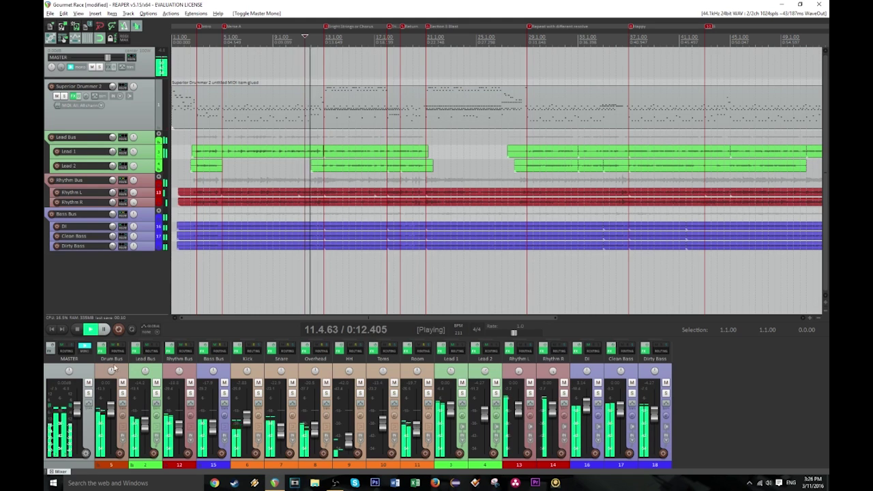
mouse_move(179, 430)
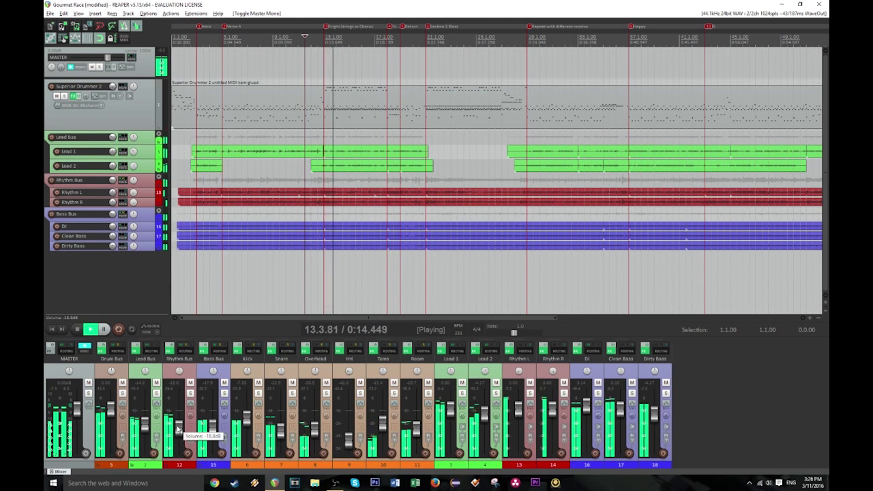
drag(178, 430, 178, 432)
click(85, 348)
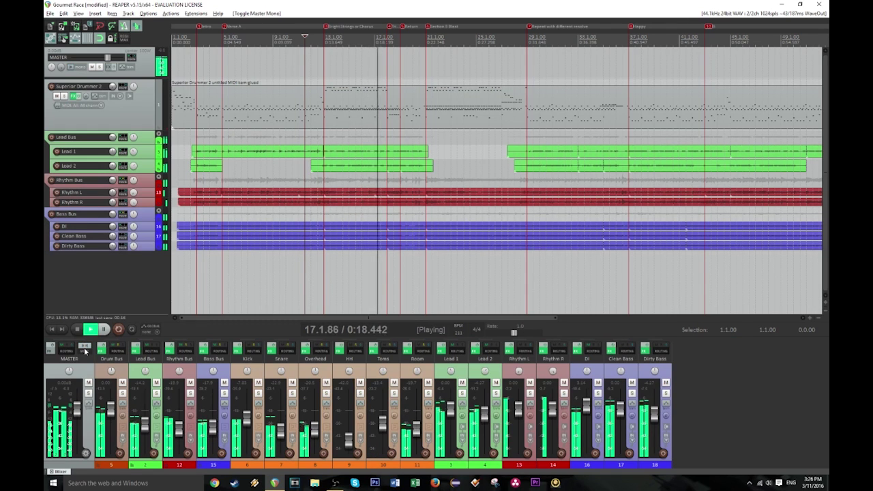
drag(147, 423, 177, 430)
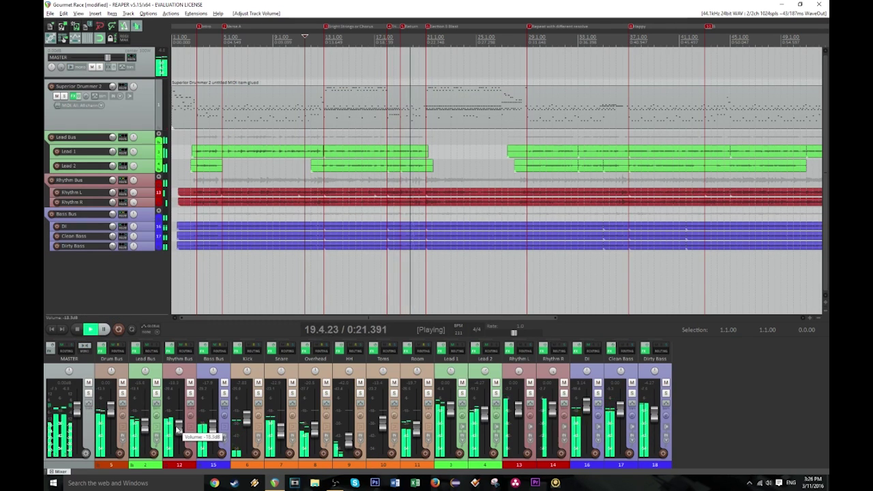
- Audition the Bass and Rhythm buses in solo with the Lead Bus muted, and restore the full mix
click(157, 383)
mouse_move(212, 428)
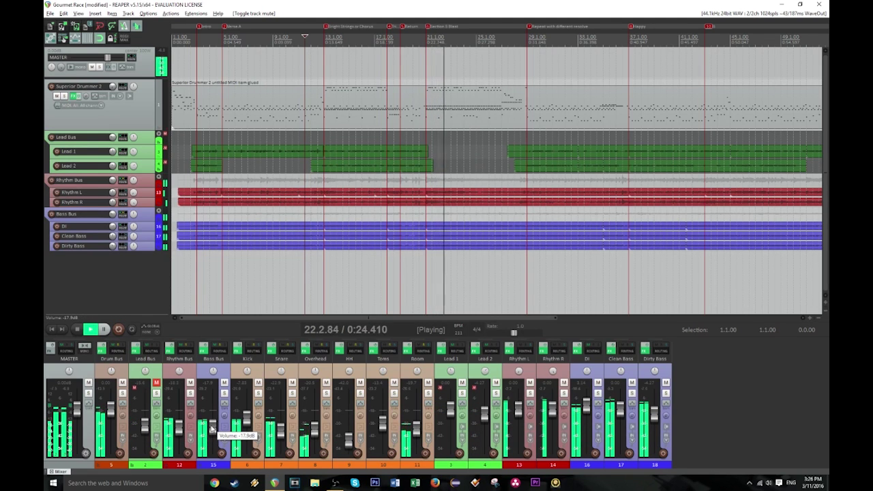
click(225, 394)
click(190, 393)
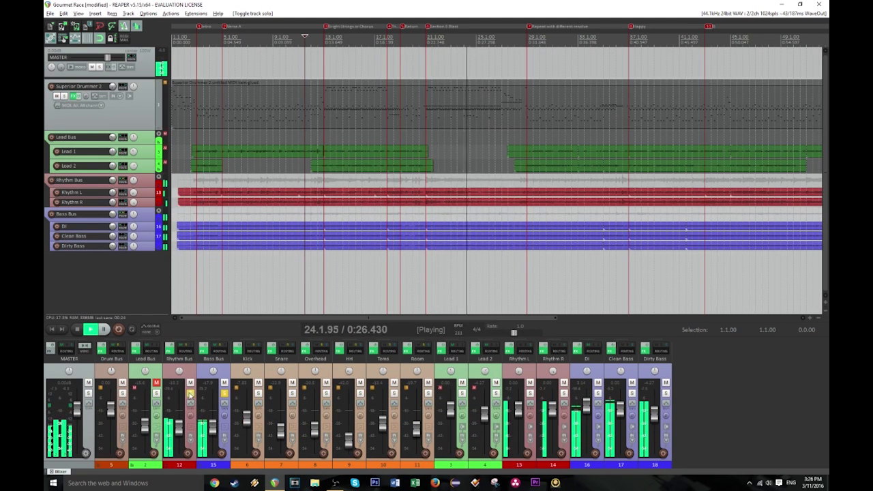
click(190, 393)
click(224, 393)
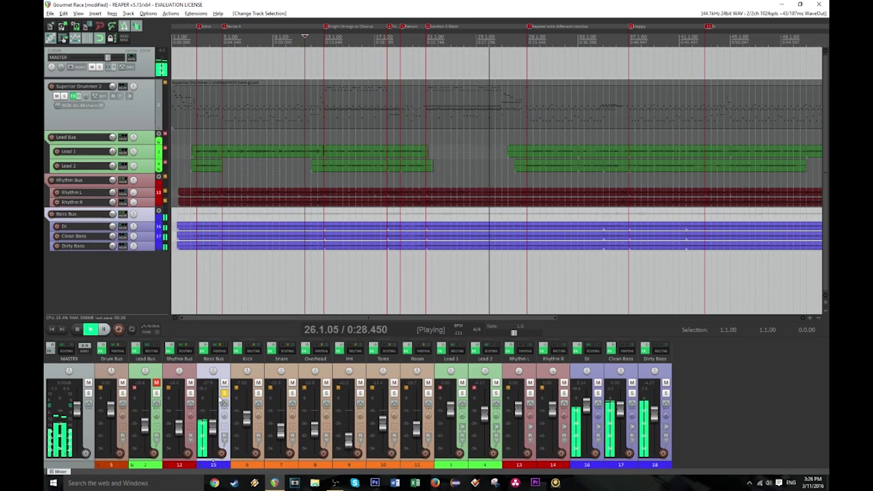
click(156, 383)
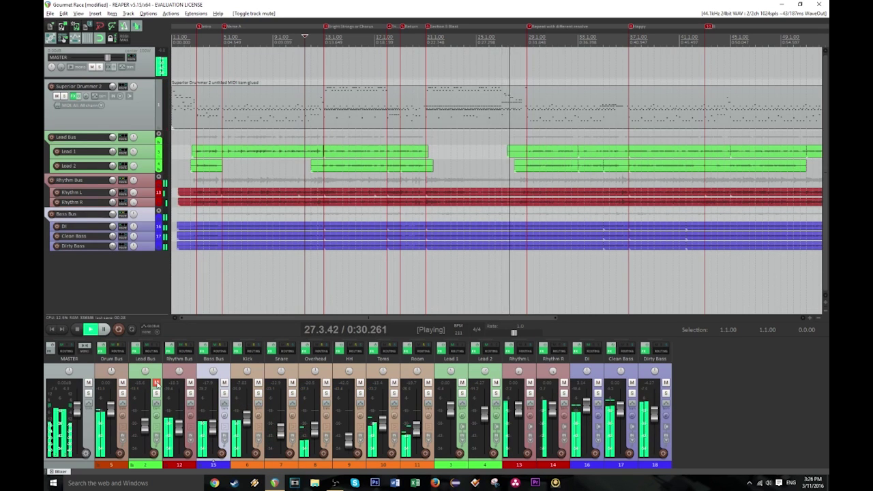
- Trim the start of Lead 1's clip just before bar 29 and raise the master volume to +6.11 dB
drag(508, 151, 521, 151)
drag(77, 409, 77, 401)
drag(179, 423, 179, 424)
key(space)
- Add a FabFilter Pro-C compressor to the Rhythm Bus, shape its settings and move it ahead of mda Image in the effect chain
right_click(169, 350)
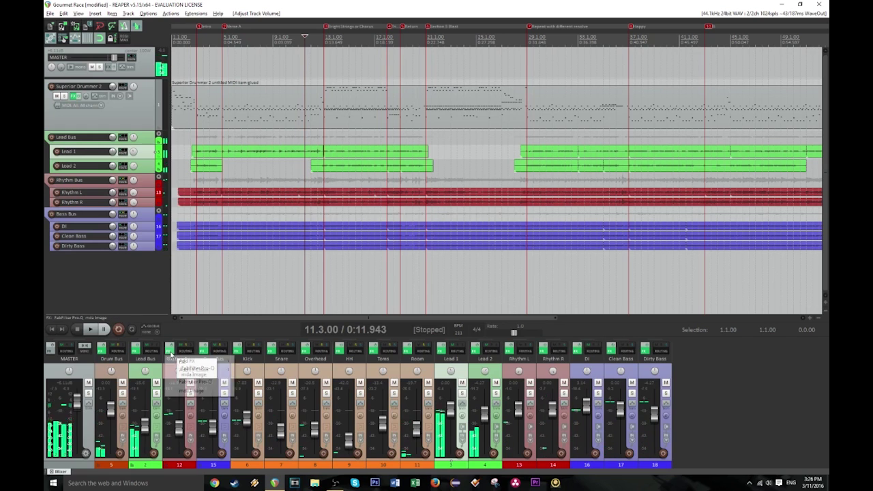
mouse_move(253, 363)
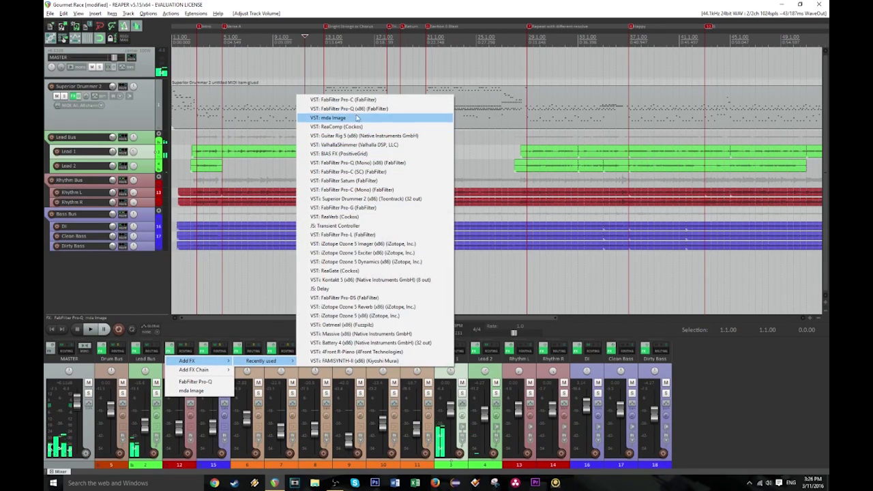
click(341, 101)
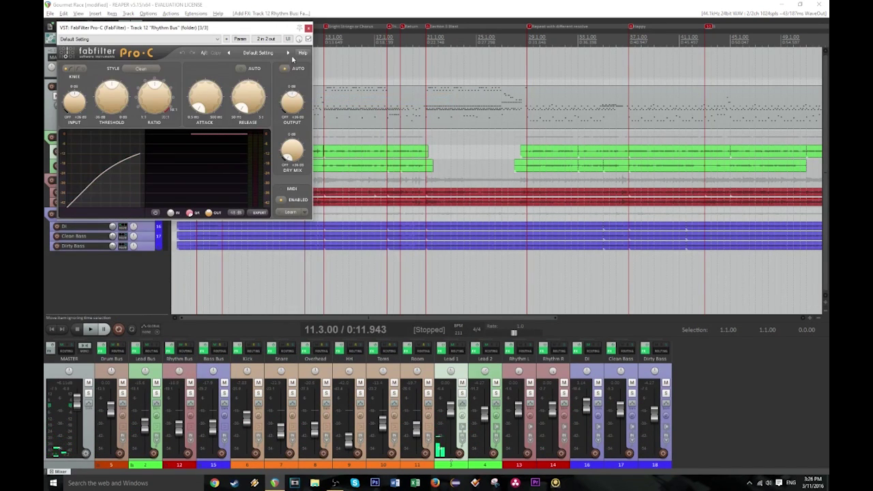
click(200, 108)
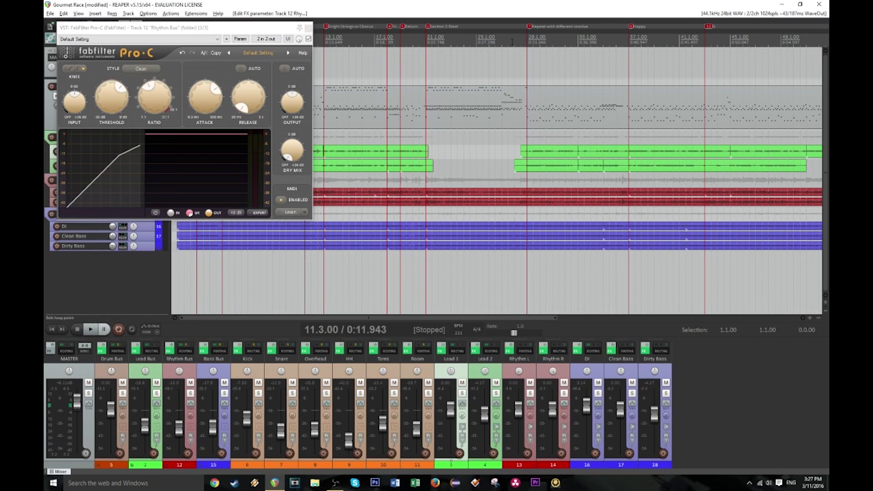
key(space)
click(169, 347)
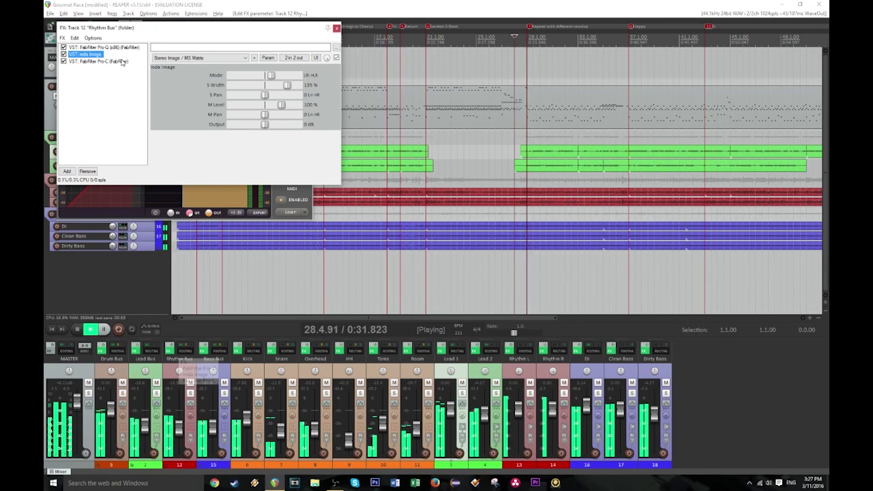
double_click(89, 61)
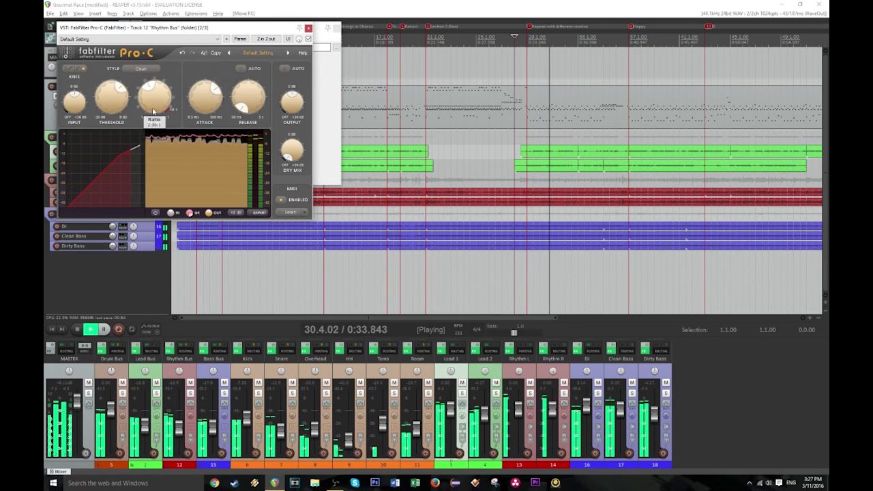
- Lower the Rhythm Bus compressor's ratio, fine-tune its threshold and reduce the Rhythm Bus volume by ear
drag(148, 109, 149, 116)
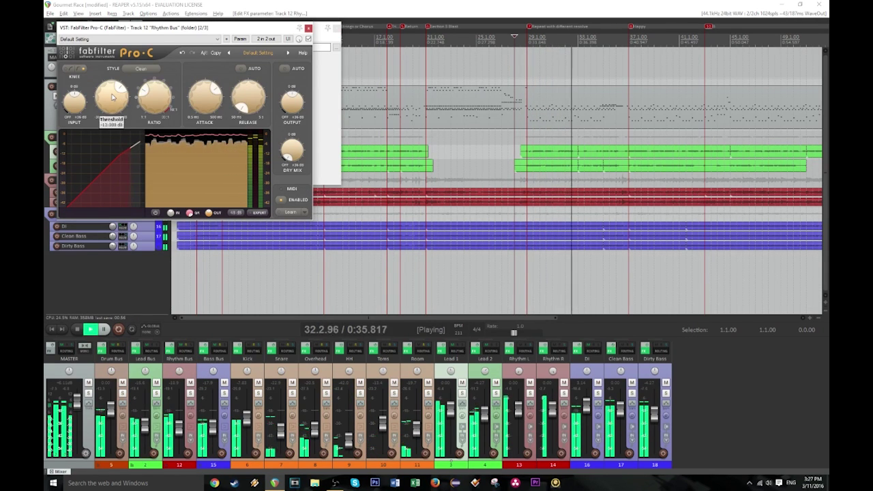
drag(106, 101, 105, 94)
click(179, 429)
drag(177, 431, 177, 432)
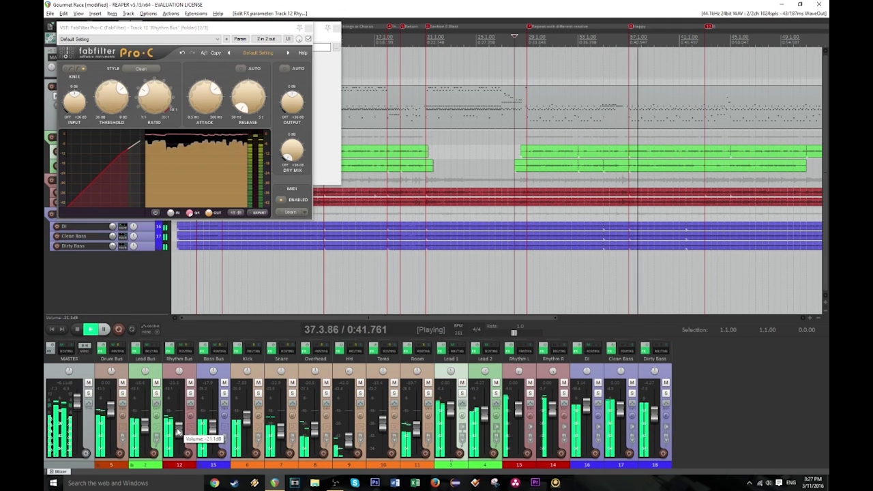
drag(176, 429, 177, 430)
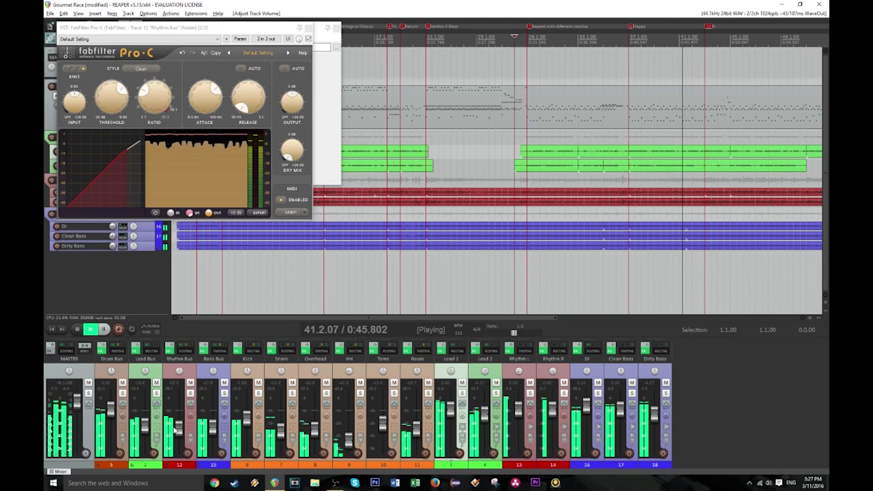
- Set the Lead Bus volume to -14.26 dB while the song plays
mouse_move(143, 427)
mouse_down()
mouse_move(179, 431)
mouse_move(144, 428)
mouse_up()
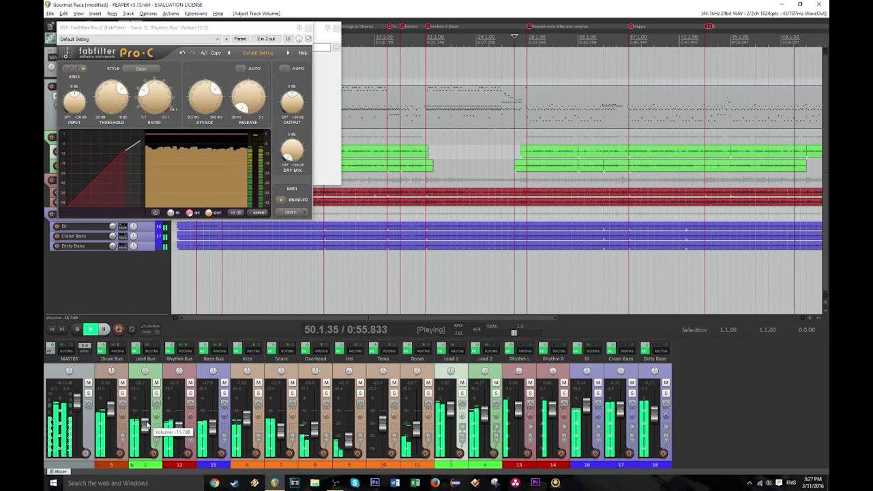
right_click(149, 425)
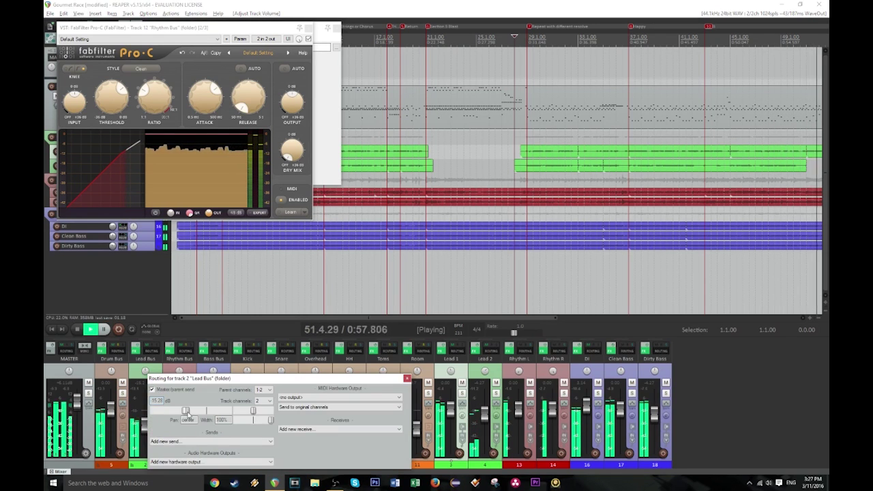
drag(190, 414, 189, 414)
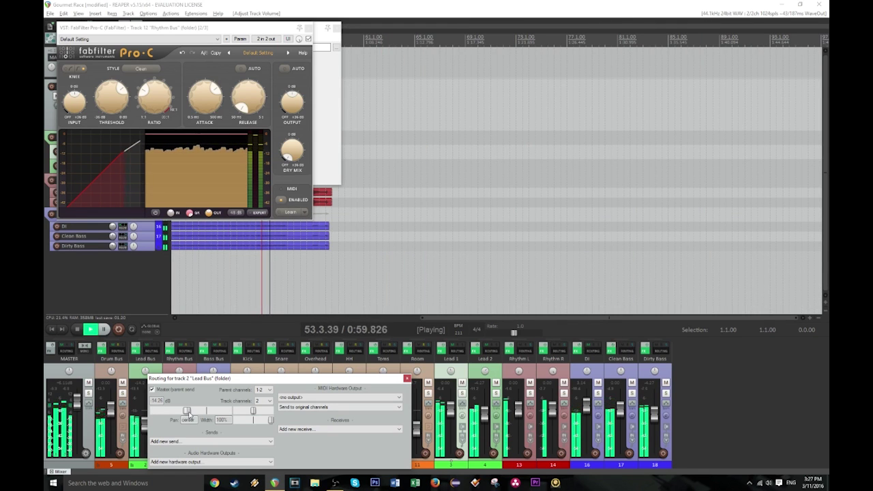
click(408, 378)
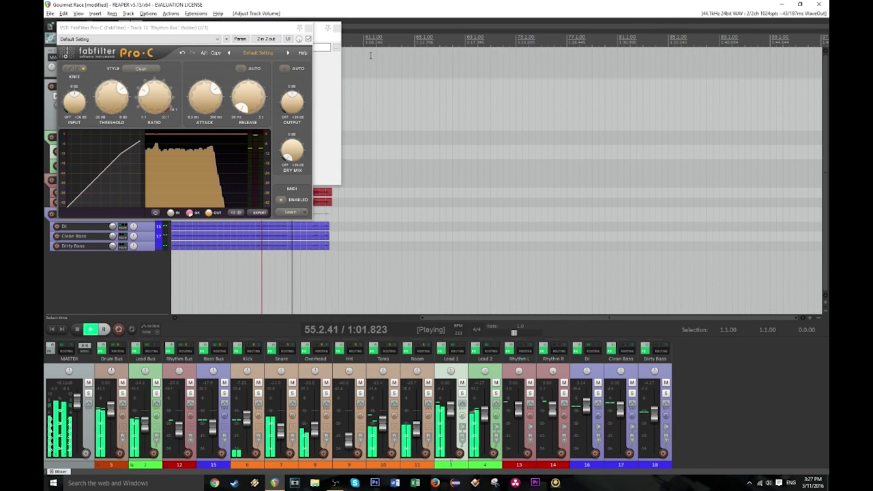
- Close the Rhythm Bus effect windows and stop playback
click(335, 32)
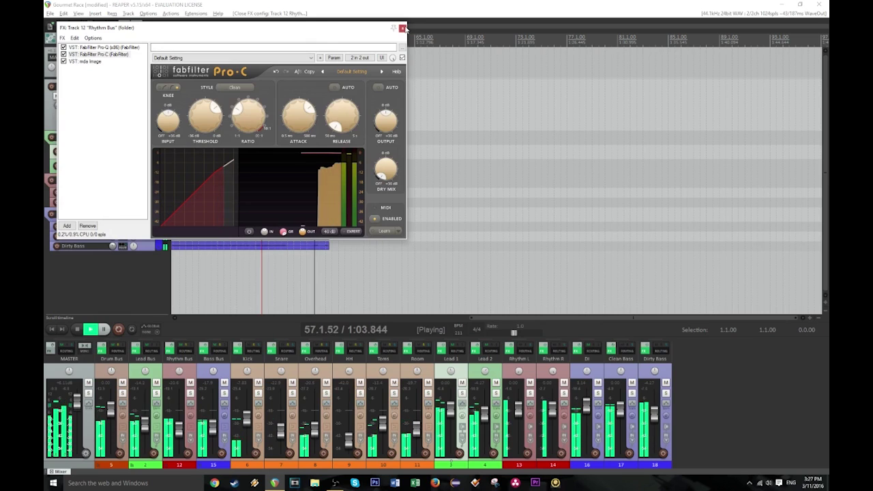
click(403, 27)
scroll(348, 167, down, 4)
key(space)
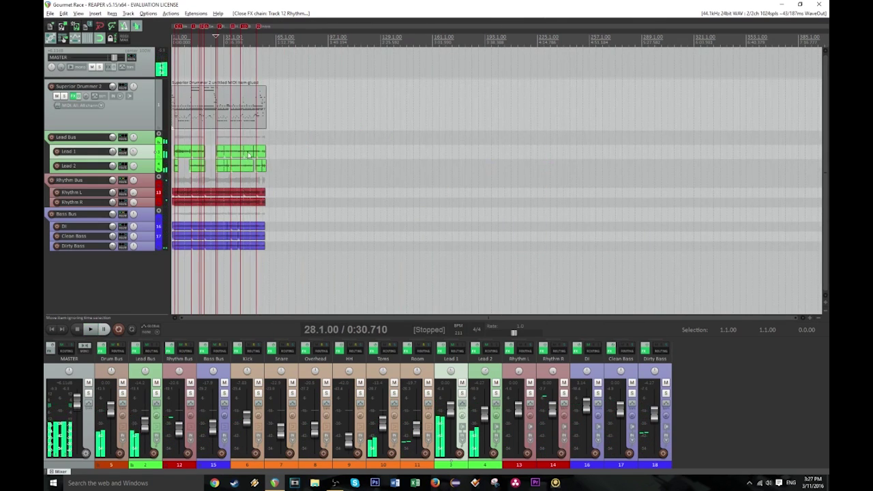
- Trim the starts of the first Lead 1 and Lead 2 items so both begin together just before the Intro marker
click(52, 330)
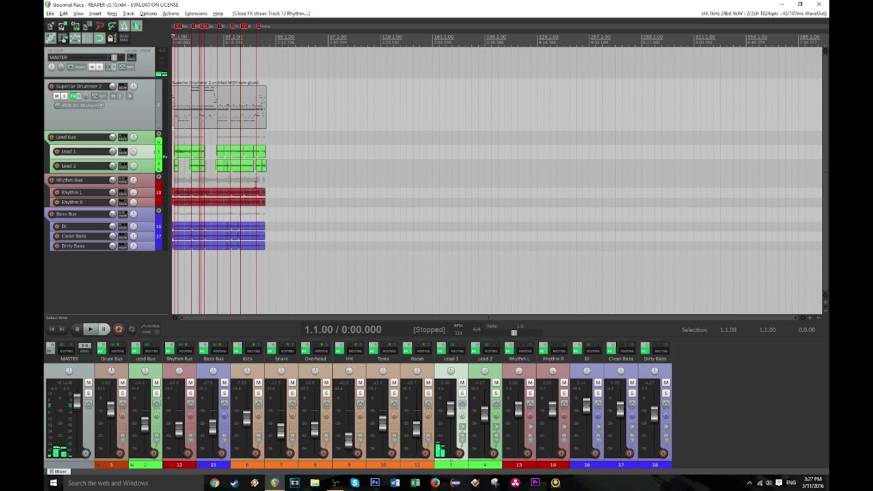
scroll(298, 152, up, 8)
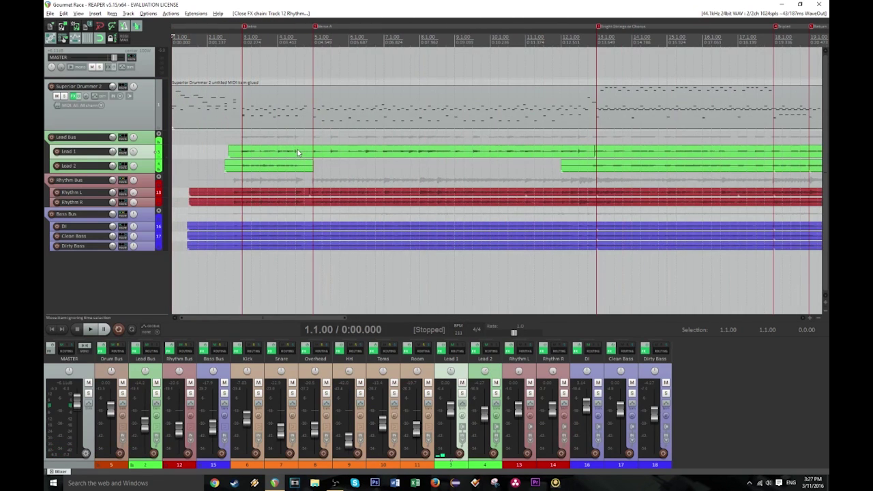
drag(230, 148, 233, 166)
- Play the song from the start, adjust the master volume by ear and reset it to 0.00 dB
key(space)
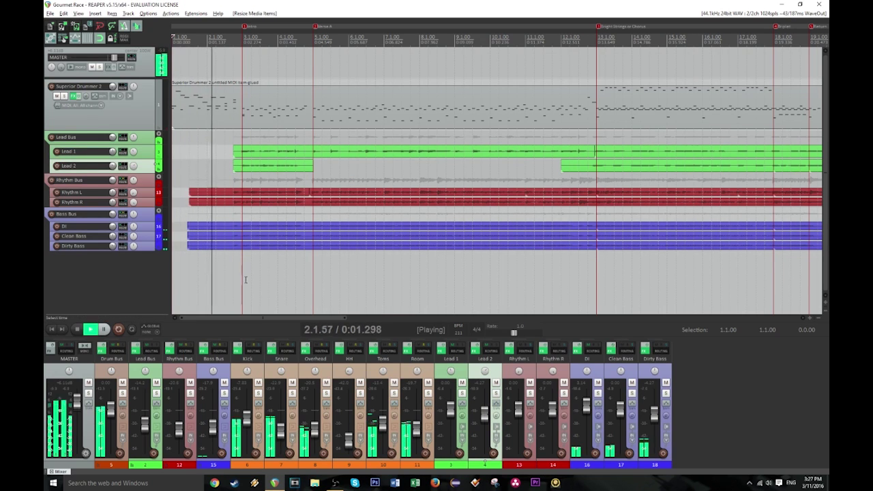
double_click(76, 408)
drag(76, 410, 76, 404)
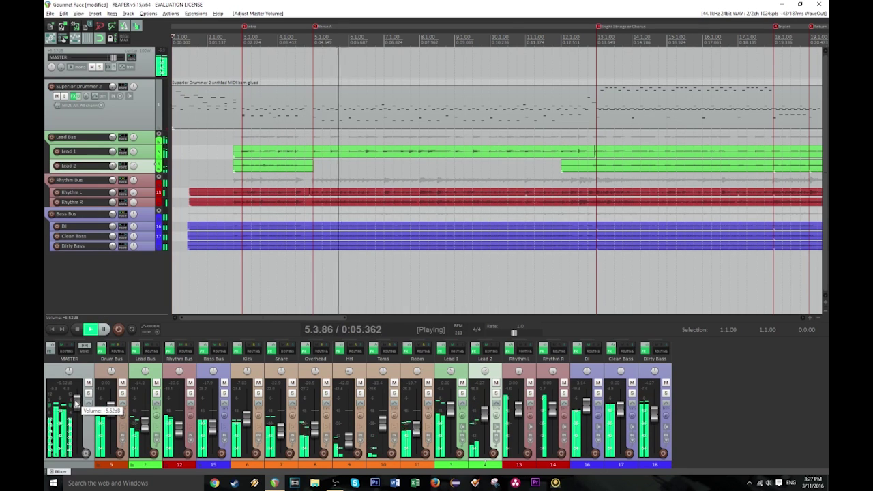
mouse_move(78, 403)
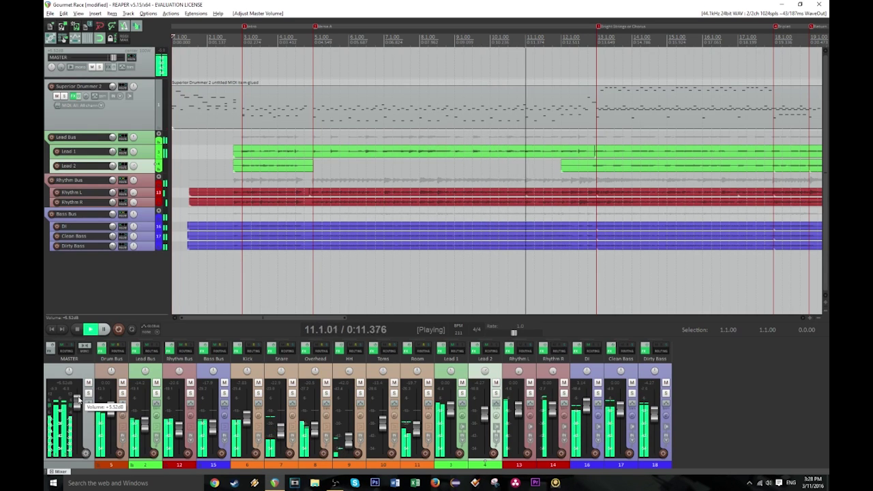
click(81, 405)
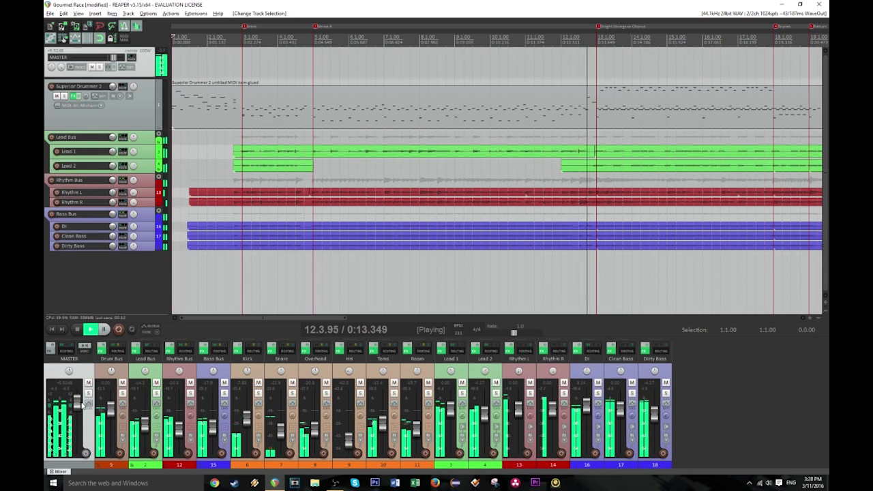
click(81, 405)
double_click(78, 404)
key(space)
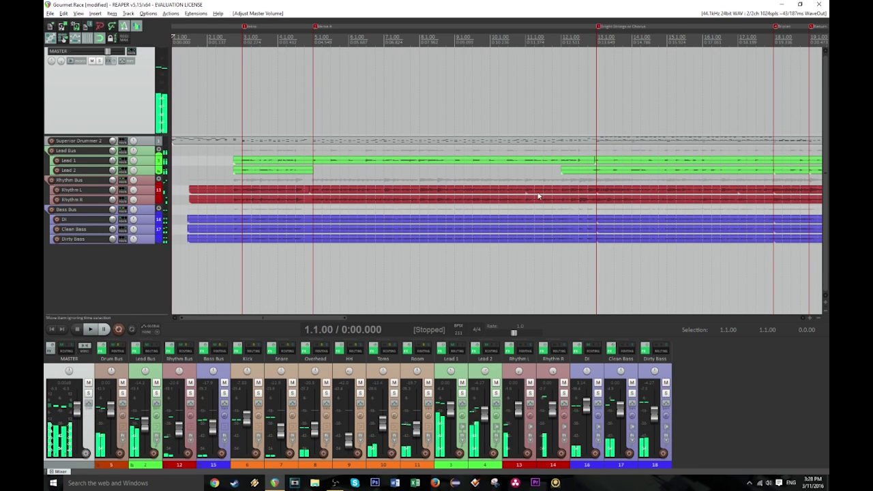
- Shrink the enlarged master track back to a compact height in the track list
scroll(539, 196, down, 3)
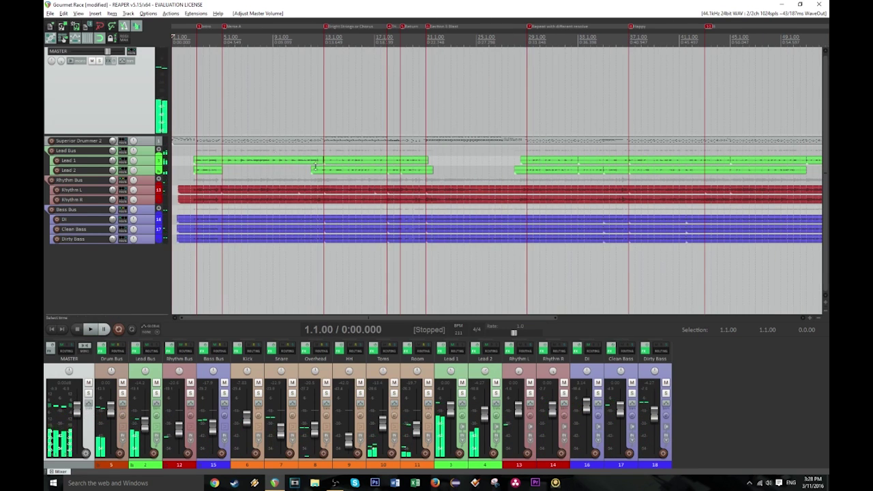
click(145, 137)
drag(146, 135, 141, 37)
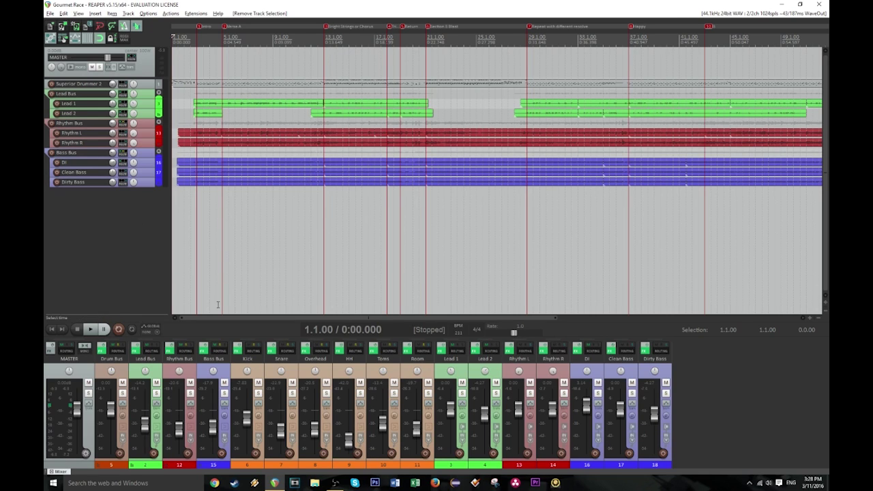
- Insert the reverb tracks from the Reverb Bus track template
right_click(112, 240)
mouse_move(171, 269)
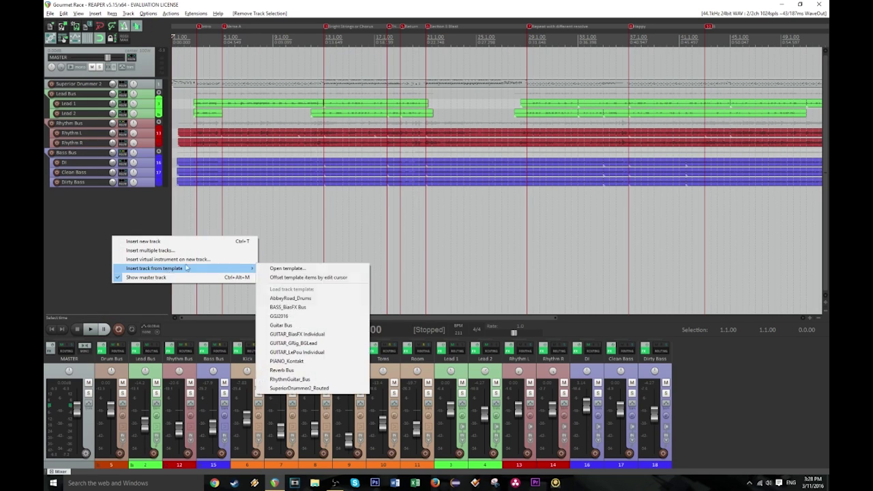
click(295, 370)
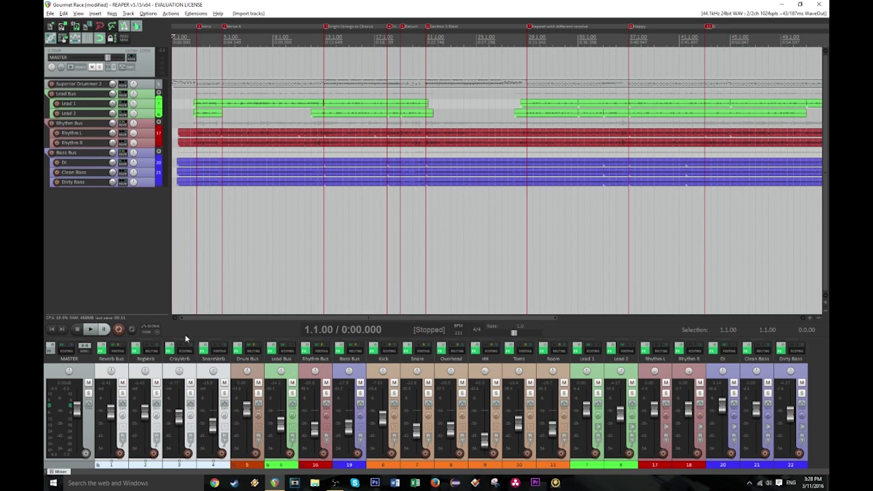
- Reorder the mixer so Reverb Bus directly follows Bass Bus and RegVerb, CrayVerb and SnareVerb come last
drag(119, 371, 356, 356)
click(378, 373)
shift+click(443, 370)
drag(377, 374, 824, 394)
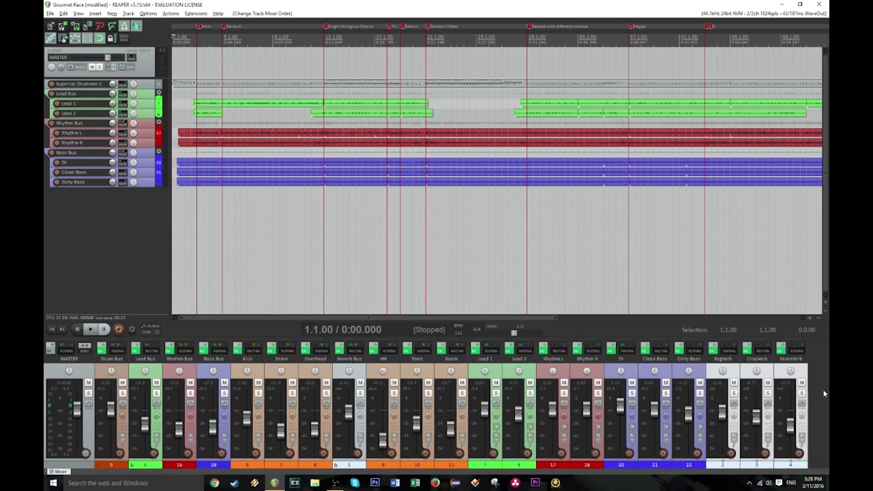
click(355, 246)
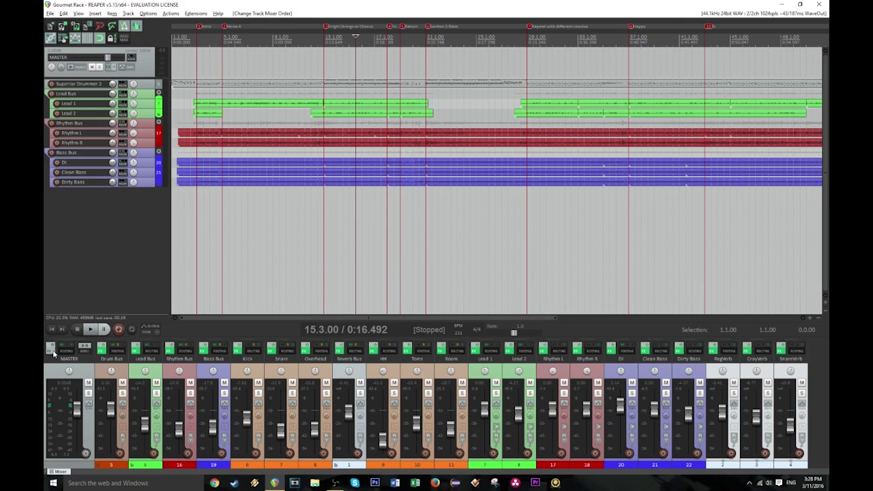
click(51, 329)
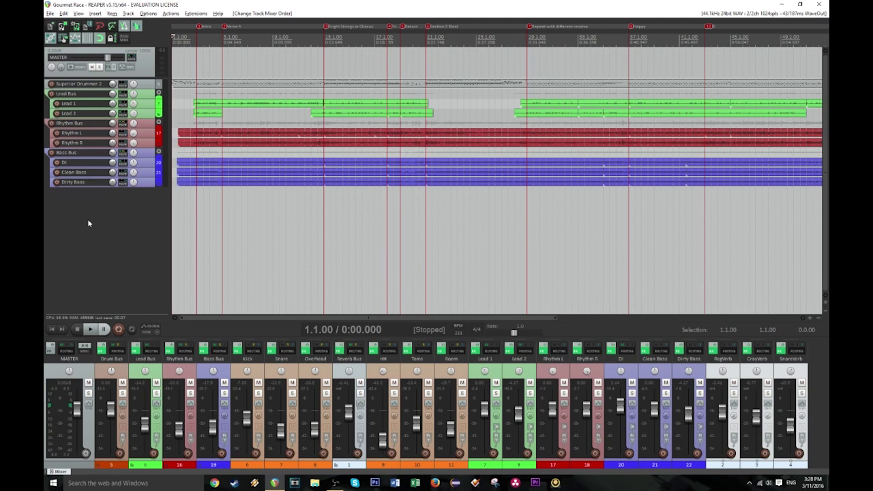
drag(337, 368, 247, 368)
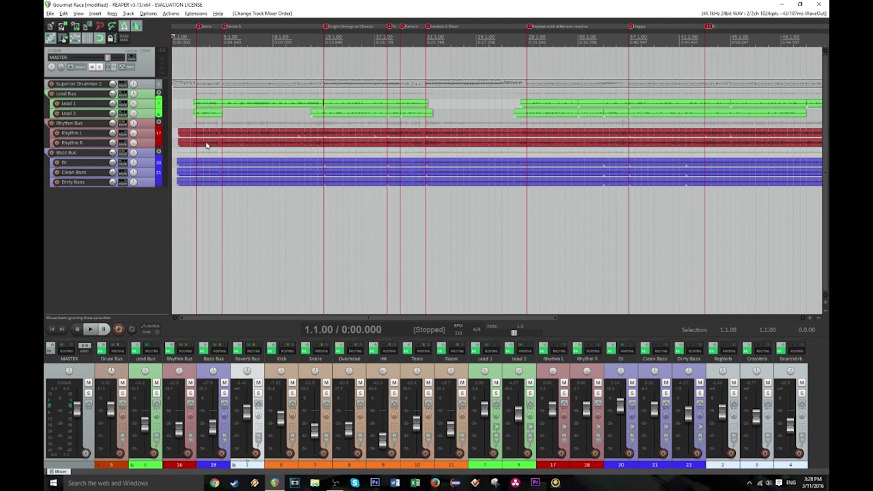
- Place the edit cursor at the Intro marker in bar 3 and mute the CrayVerb and SnareVerb tracks
click(199, 66)
scroll(305, 75, up, 4)
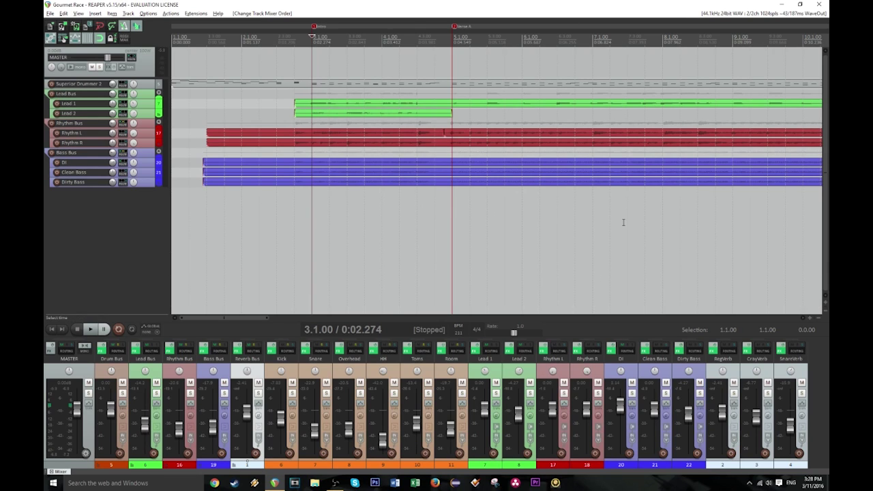
click(767, 382)
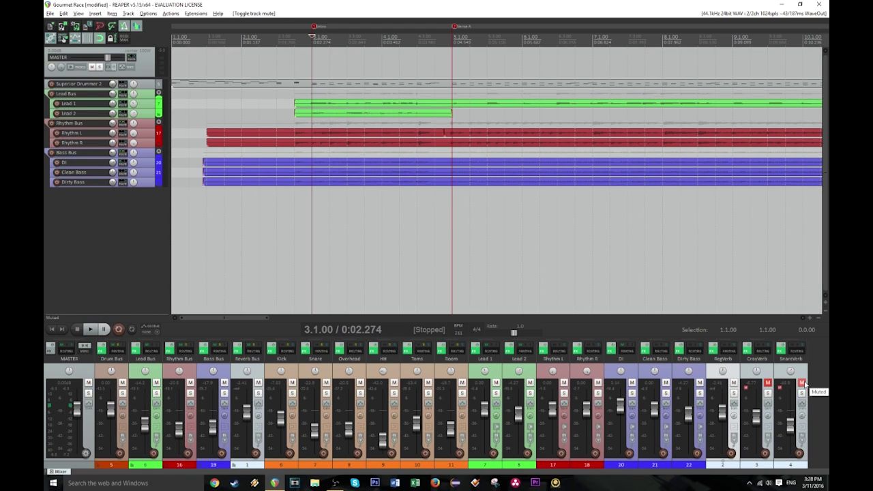
- Set the wet level of RegVerb's ReaVerb effect to -10.7 dB and solo the Reverb Bus
click(712, 350)
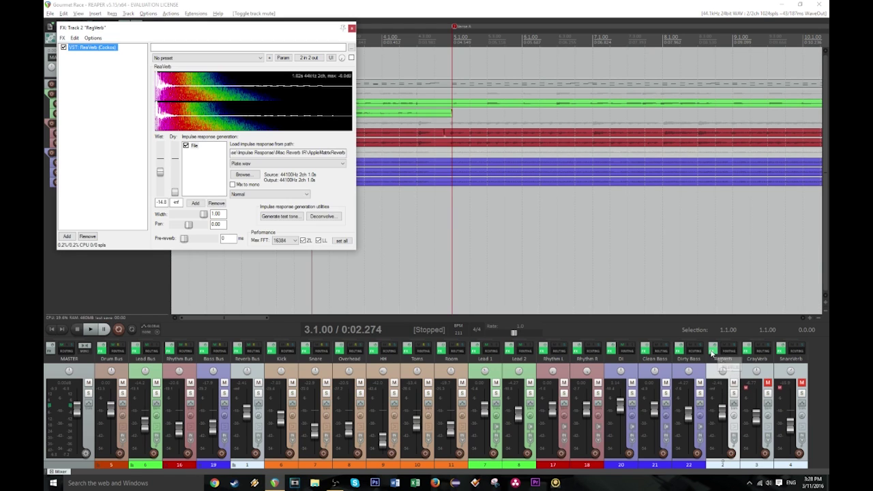
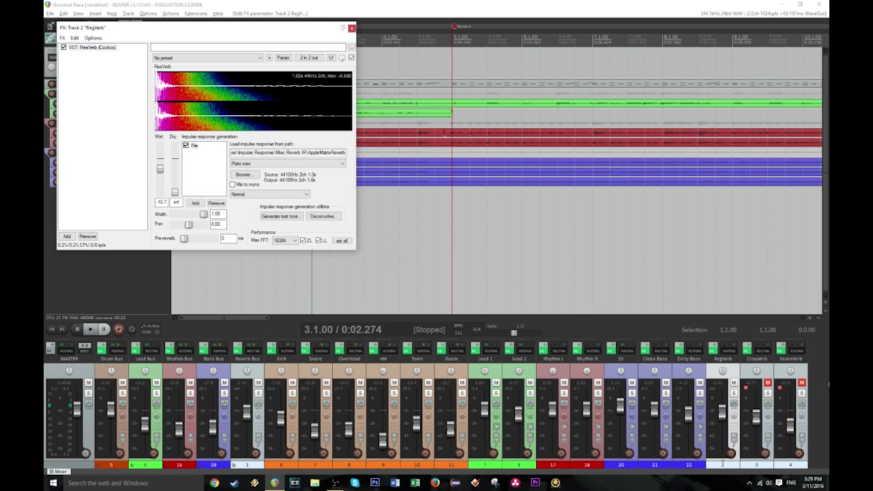
key(space)
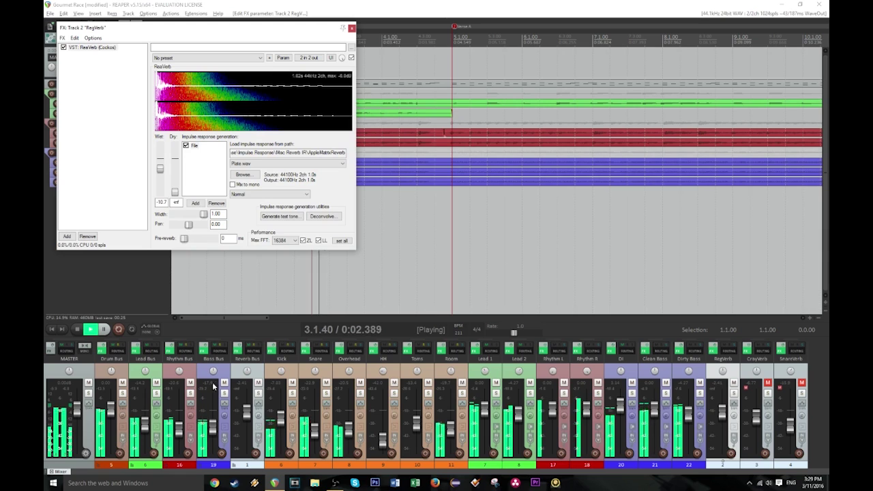
click(257, 393)
key(space)
- Add sends from the Snare, Overhead, HH and Toms tracks to RegVerb and play the soloed reverb
right_click(725, 352)
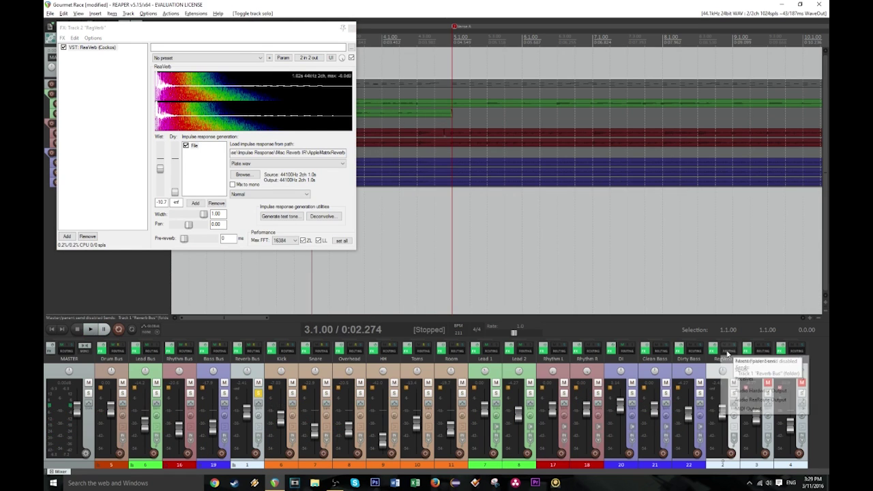
mouse_move(755, 381)
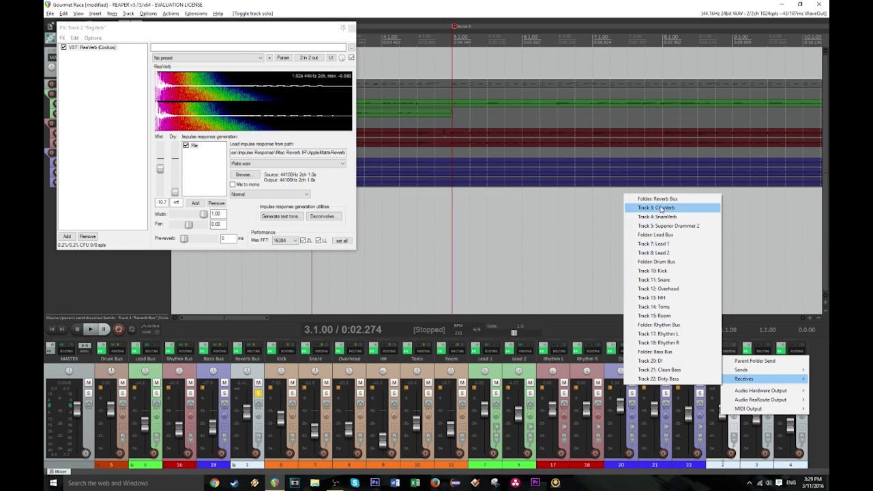
click(327, 374)
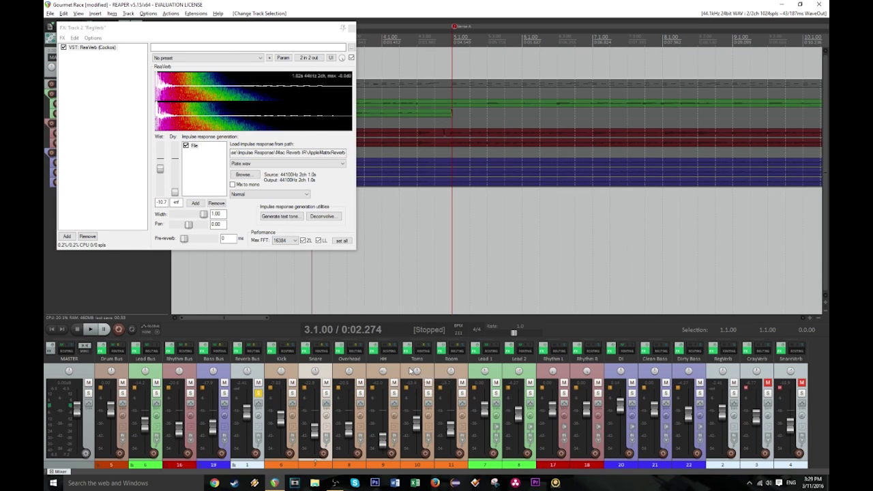
shift+click(408, 371)
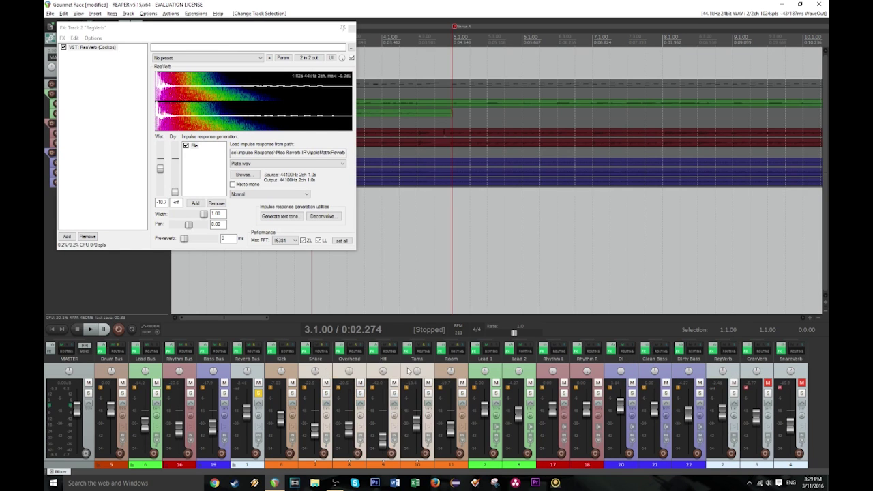
click(320, 352)
mouse_move(351, 373)
mouse_move(419, 374)
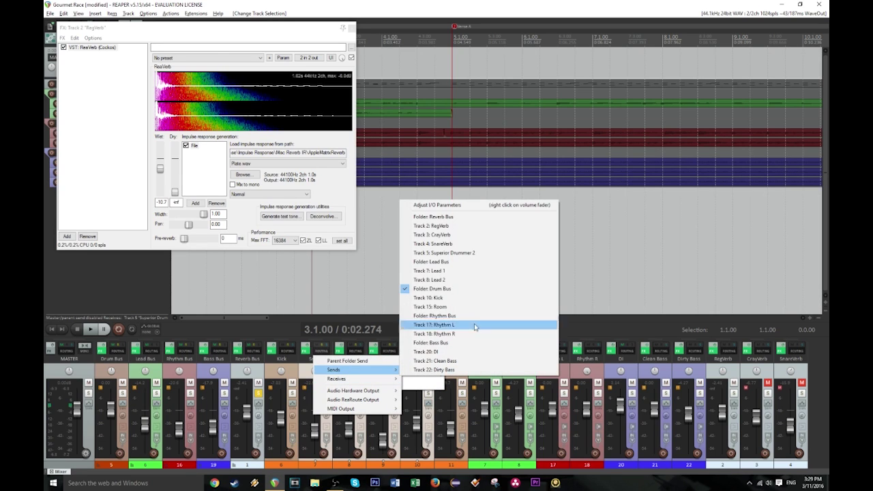
click(443, 227)
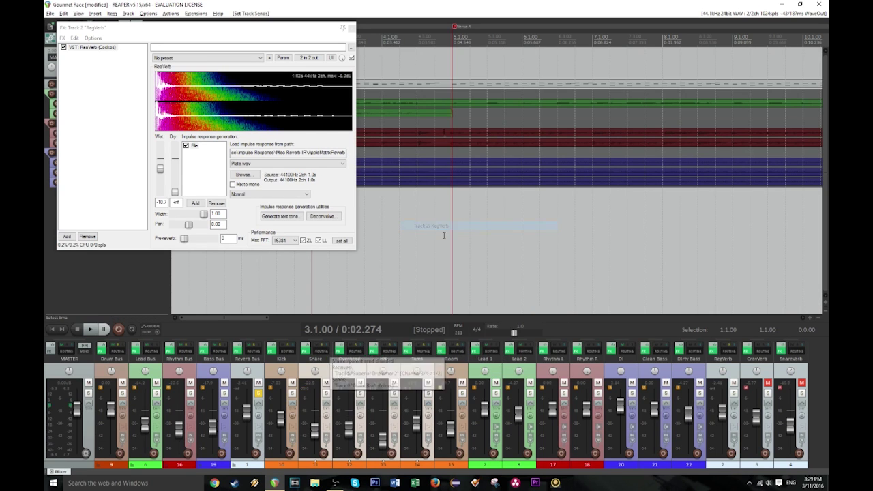
key(space)
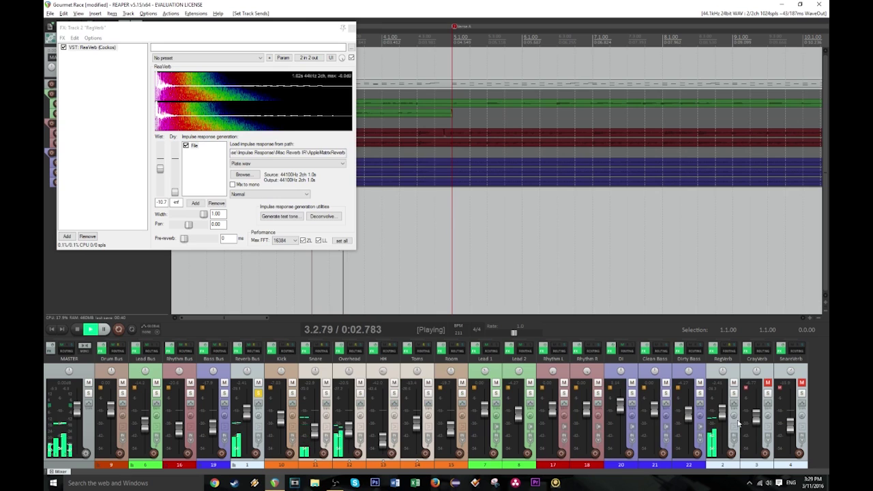
- Reset the ReaVerb wet level on the RegVerb track to 0.0 dB and close the effects window
double_click(160, 170)
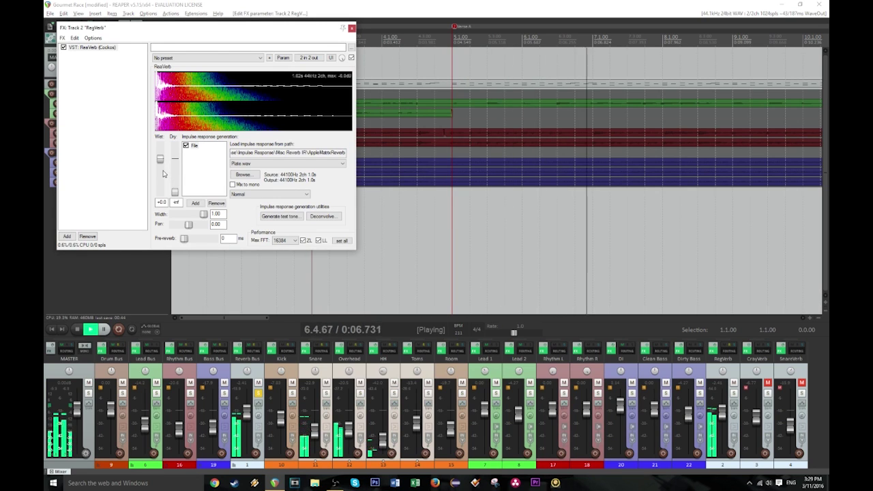
key(space)
key(ctrl+s)
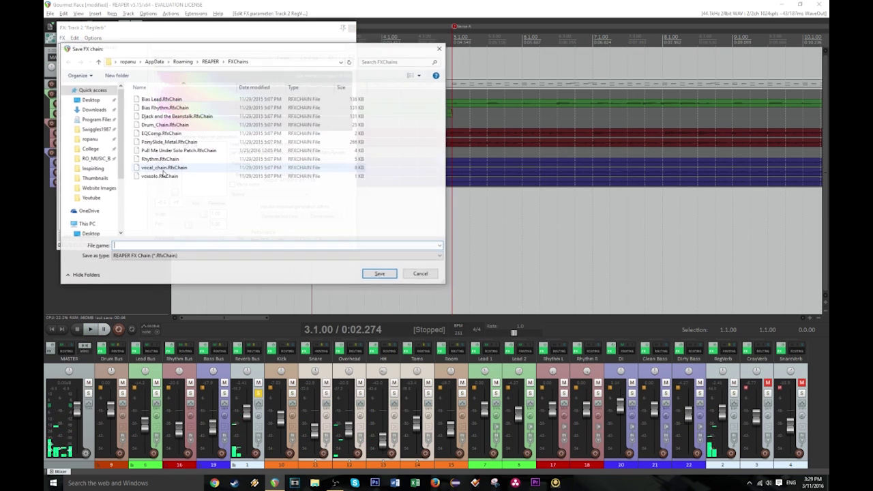
click(420, 274)
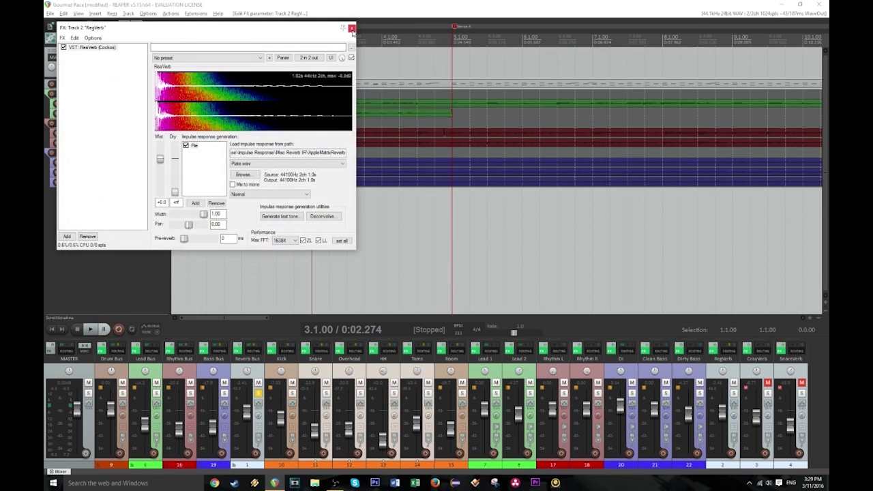
click(352, 29)
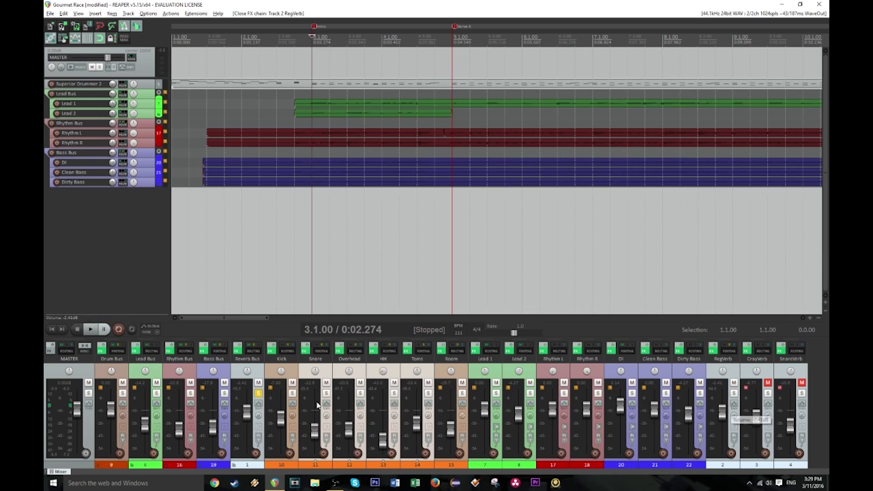
- Unsolo the Reverb Bus and lower its volume slightly while playing the full mix
click(258, 393)
key(space)
drag(251, 408, 247, 423)
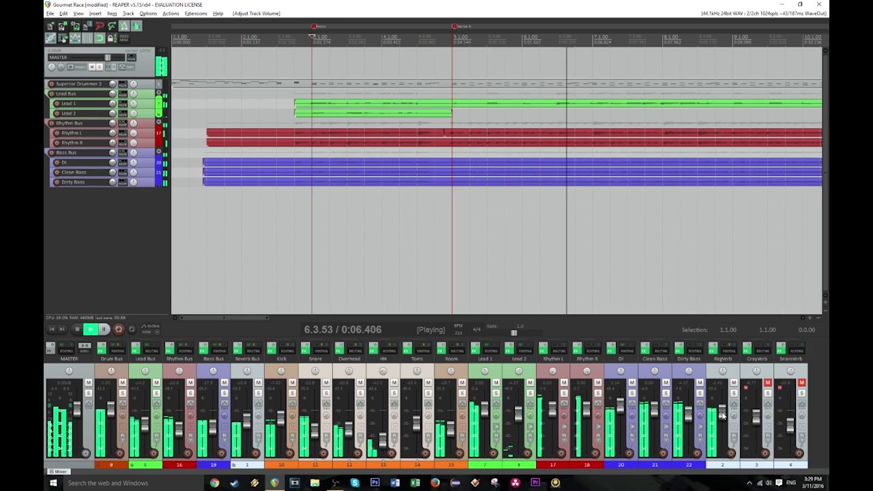
key(space)
- Unmute the CrayVerb and SnareVerb tracks and save the project
click(768, 384)
key(ctrl+s)
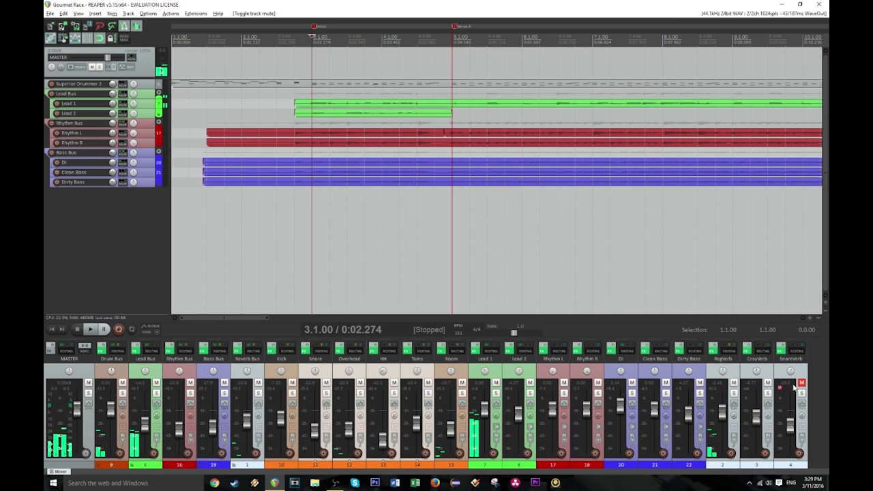
click(802, 384)
- Open the ReaVerb and FabFilter Pro-G effects of the SnareVerb track and place their windows side by side
right_click(780, 352)
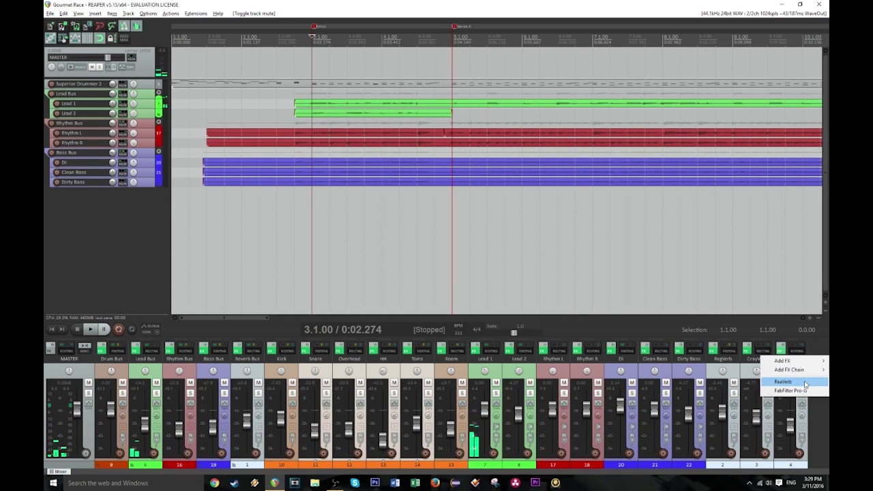
click(784, 379)
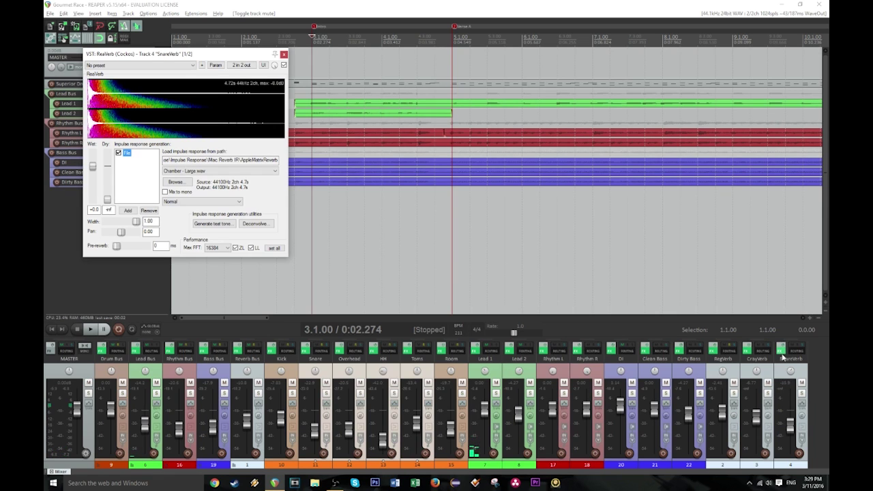
right_click(782, 353)
click(797, 391)
drag(188, 69, 458, 111)
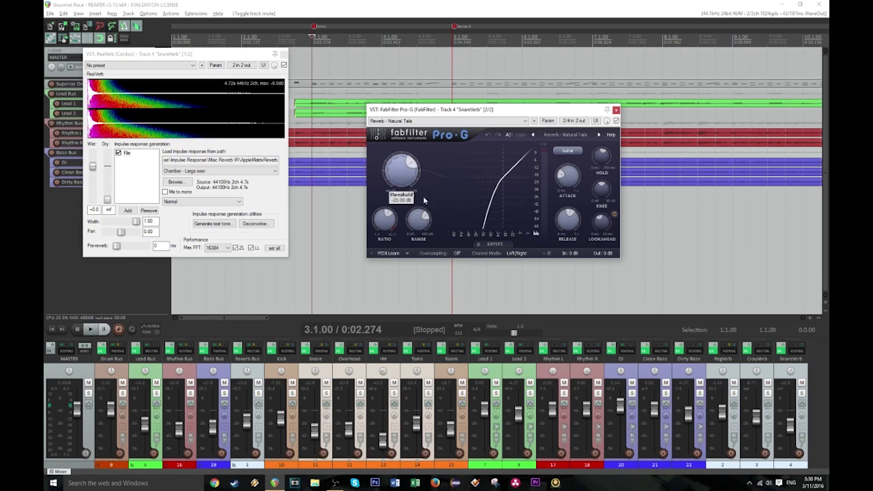
mouse_move(395, 177)
- Add a receive from the Snare track to the SnareVerb track
right_click(797, 351)
mouse_move(764, 378)
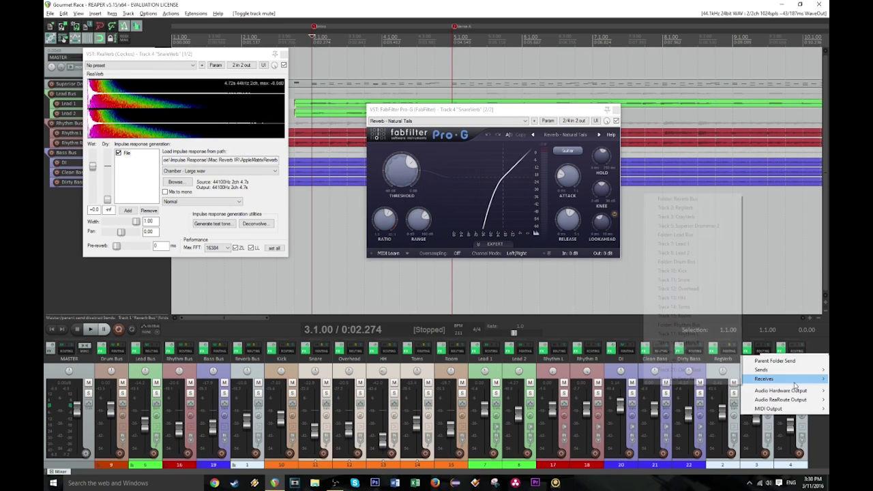
click(688, 288)
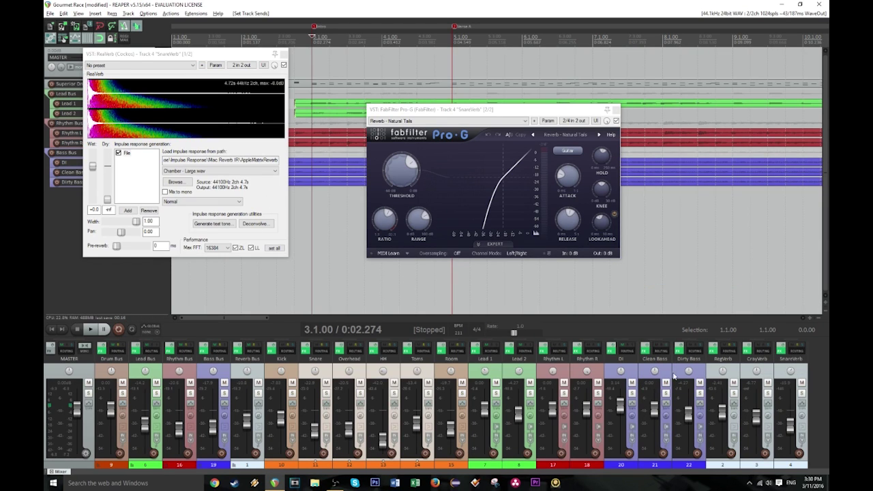
- Check the threshold, attack and release settings of the SnareVerb gate and close the Pro-G window
mouse_move(400, 182)
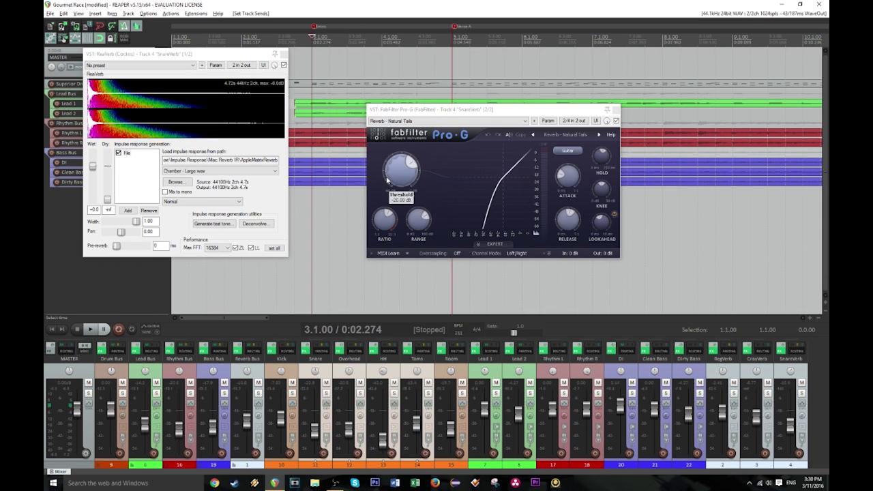
mouse_move(564, 179)
mouse_move(569, 222)
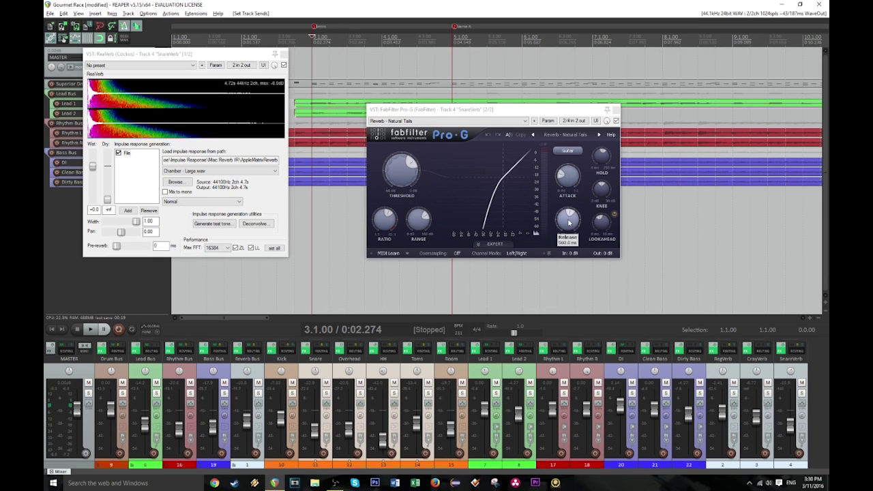
click(616, 111)
- Solo SnareVerb during playback, raise its volume slightly, and unsolo it after stopping
key(space)
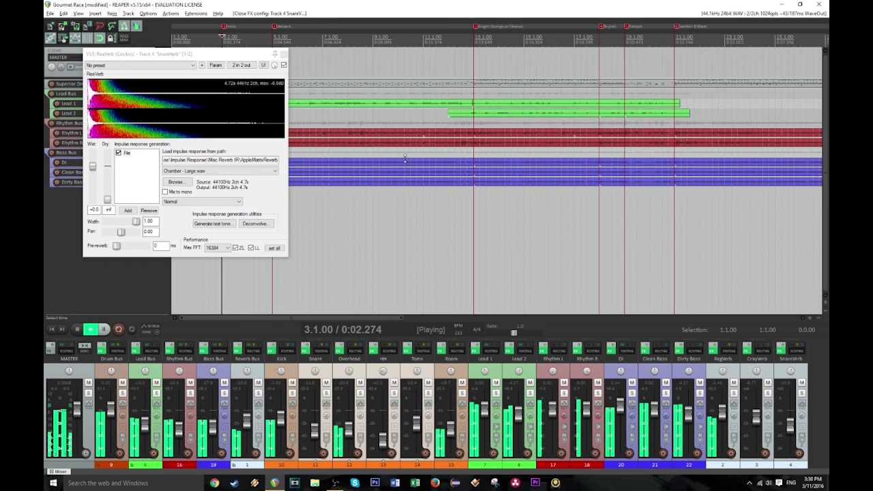
click(801, 395)
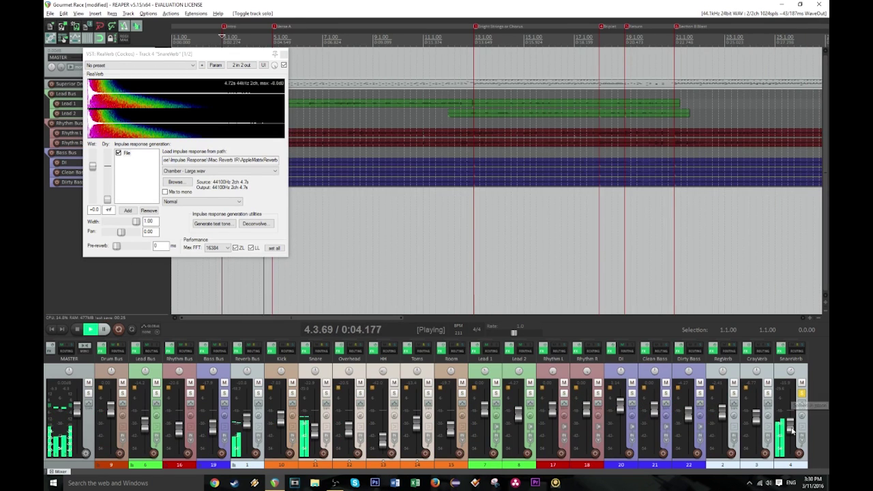
drag(788, 432, 787, 426)
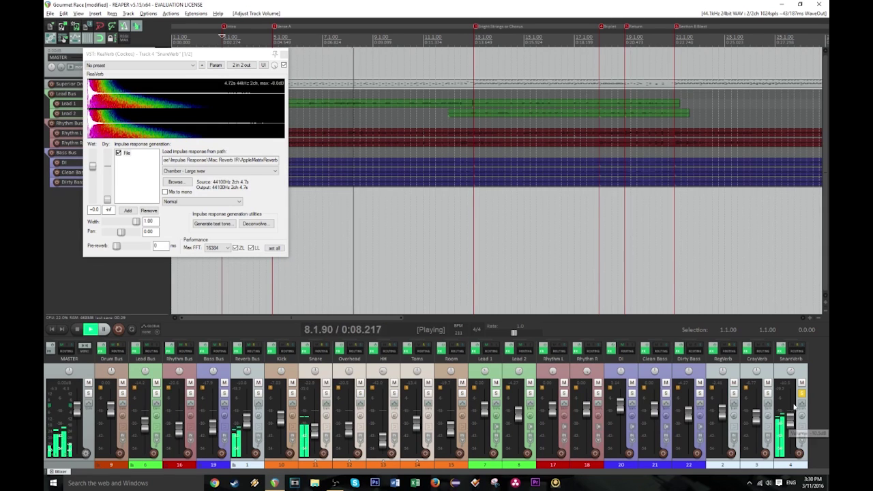
key(space)
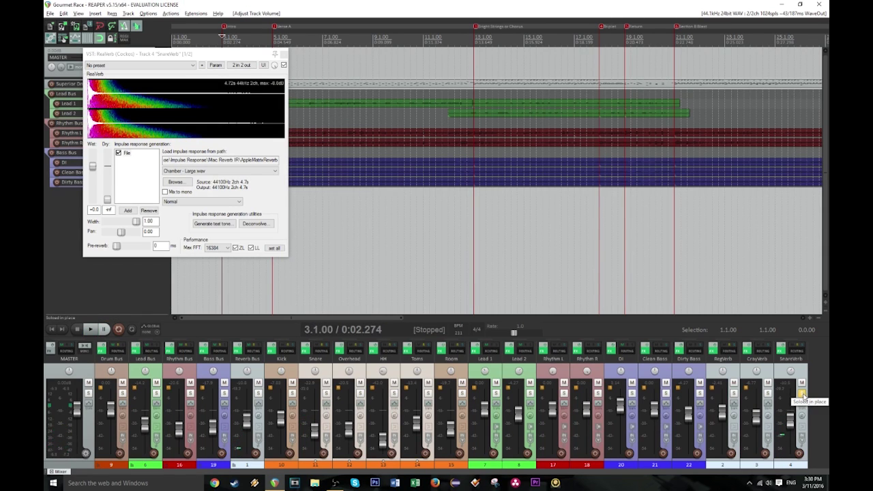
click(806, 402)
click(802, 394)
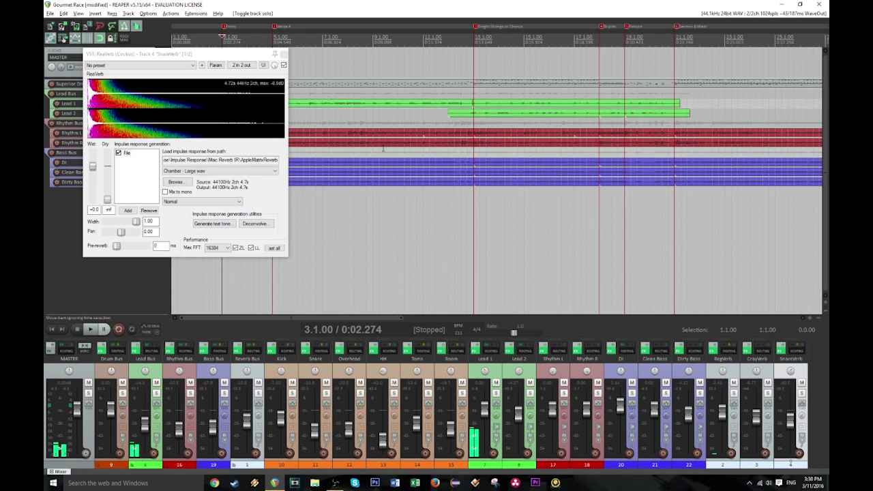
- Close SnareVerb's ReaVerb window and raise the SnareVerb volume a little while the full mix plays
key(space)
click(283, 53)
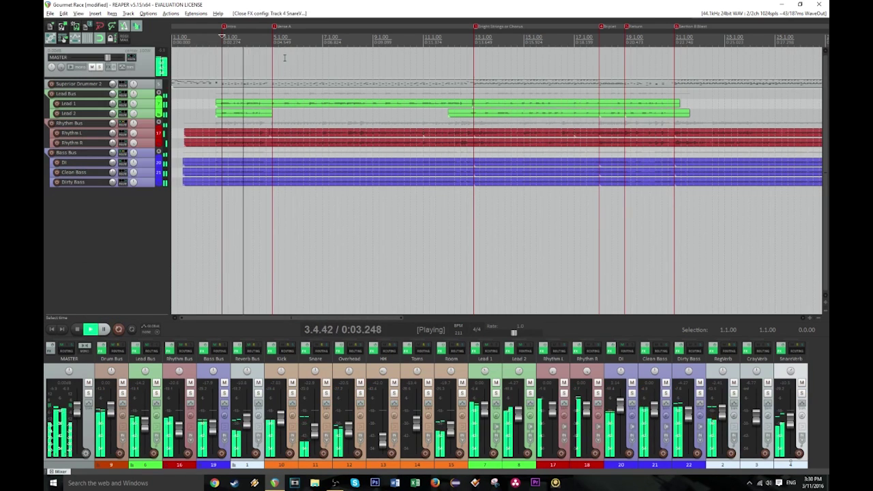
mouse_move(788, 422)
mouse_down()
mouse_move(785, 408)
mouse_move(784, 421)
mouse_up()
- Mute and unmute SnareVerb to compare the full mix without and with the snare reverb
click(802, 383)
key(space)
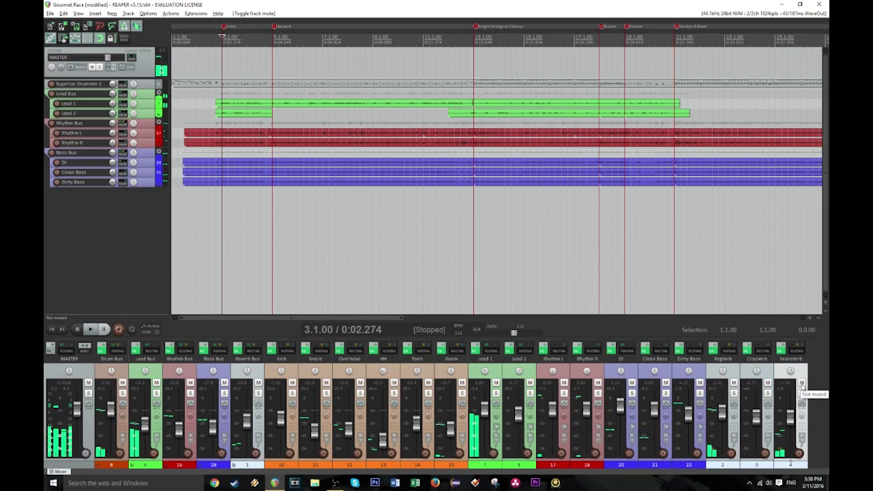
key(space)
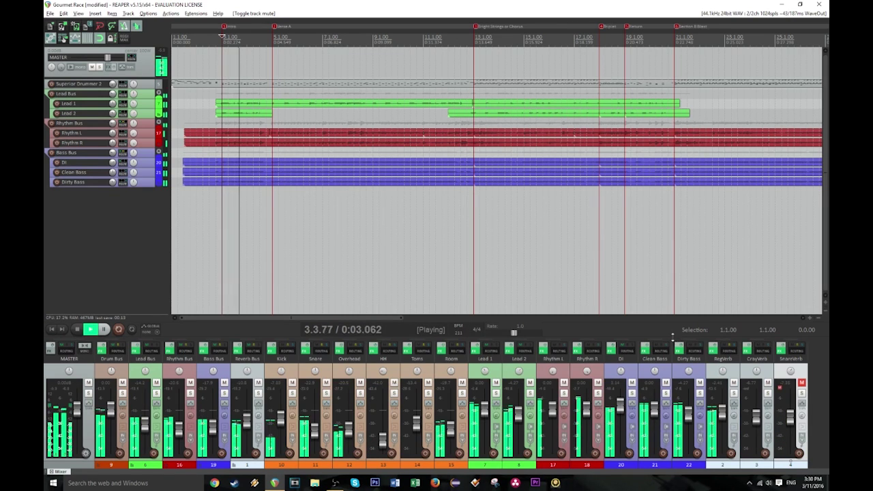
click(802, 383)
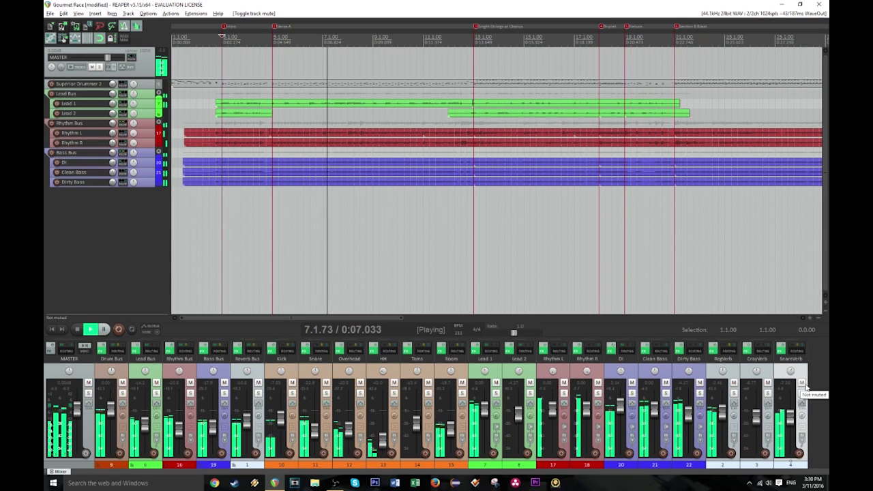
- Raise the SnareVerb volume further during playback, listen to the following sections, and stop playback
drag(790, 420, 790, 416)
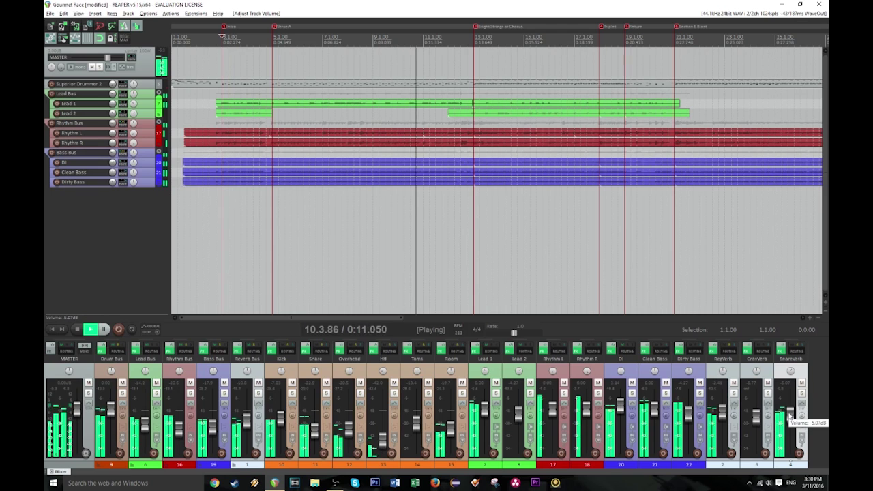
double_click(789, 414)
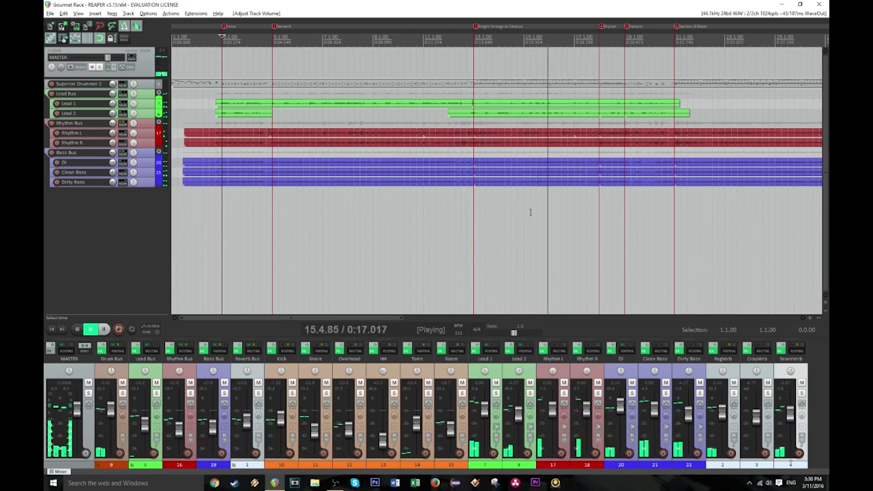
scroll(515, 217, down, 4)
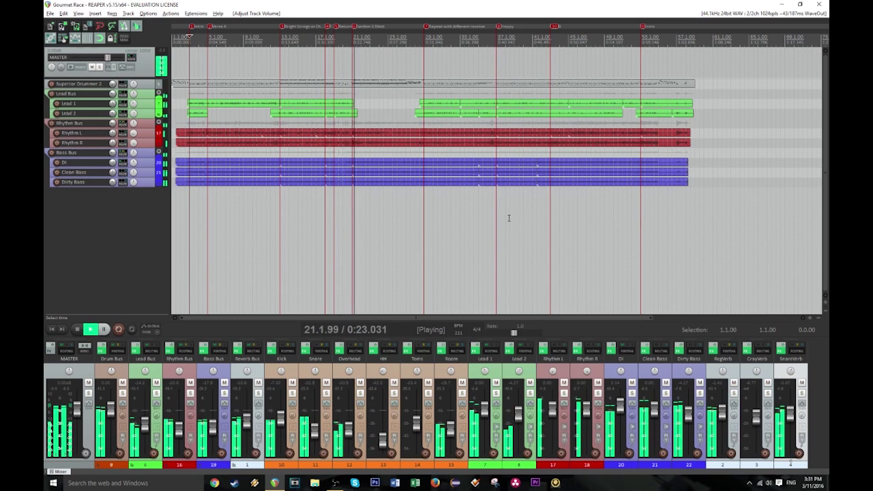
key(space)
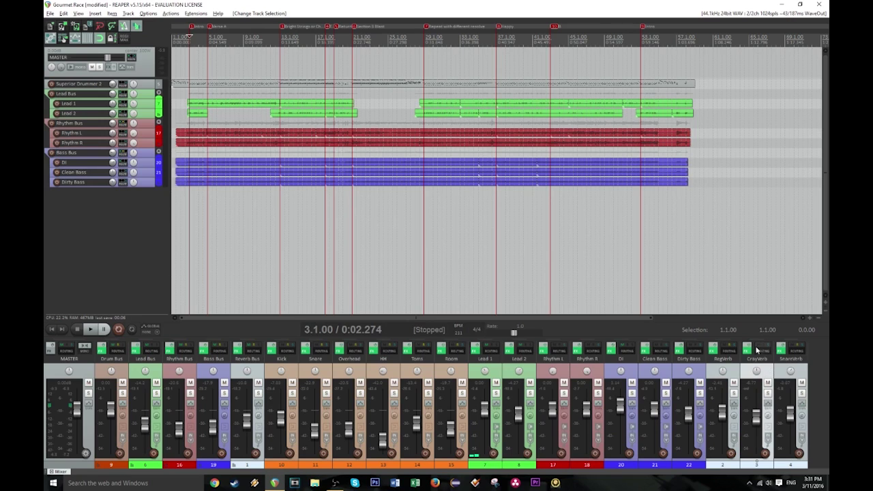
- Add a receive from the Lead Bus folder to the CrayVerb track
right_click(757, 350)
mouse_move(774, 380)
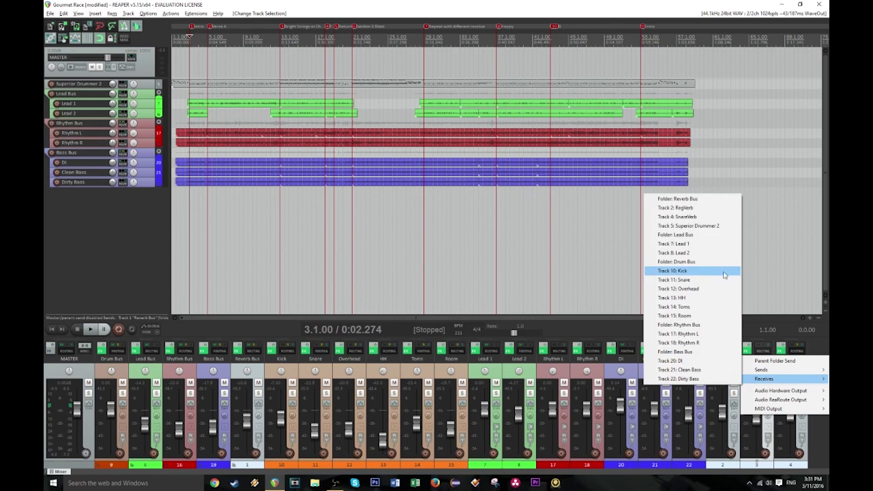
click(686, 235)
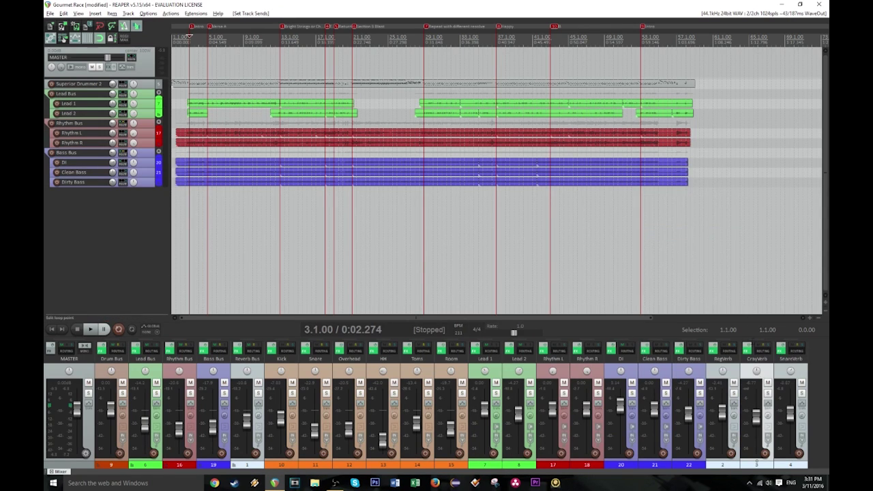
- Reset CrayVerb's ReaVerb wet level to 0.0 dB, lower the CrayVerb track volume, and close the effect window
right_click(750, 350)
click(760, 380)
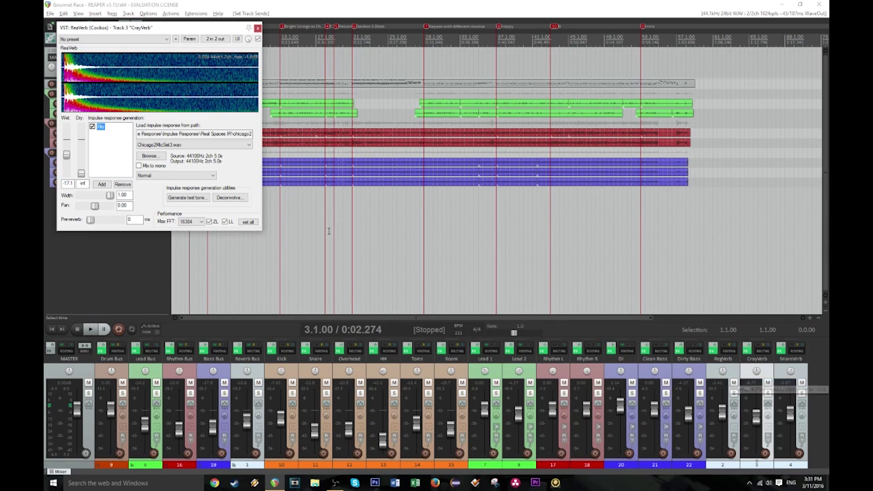
drag(757, 417, 758, 427)
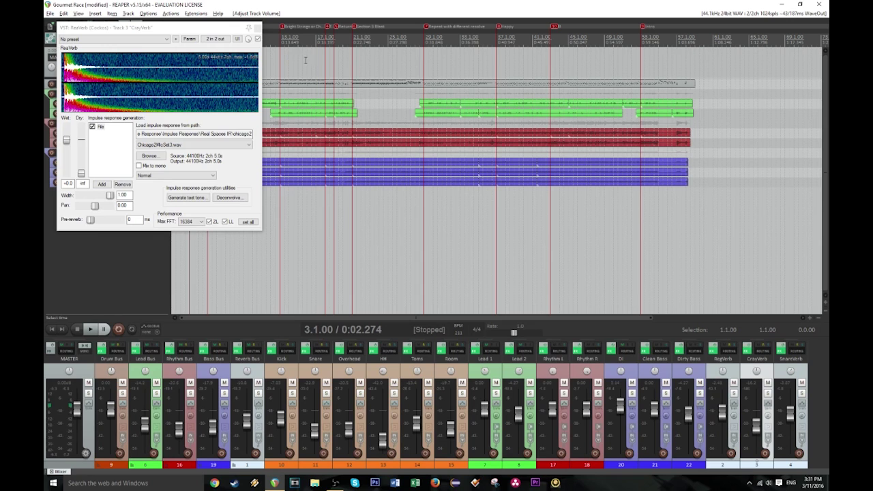
click(258, 28)
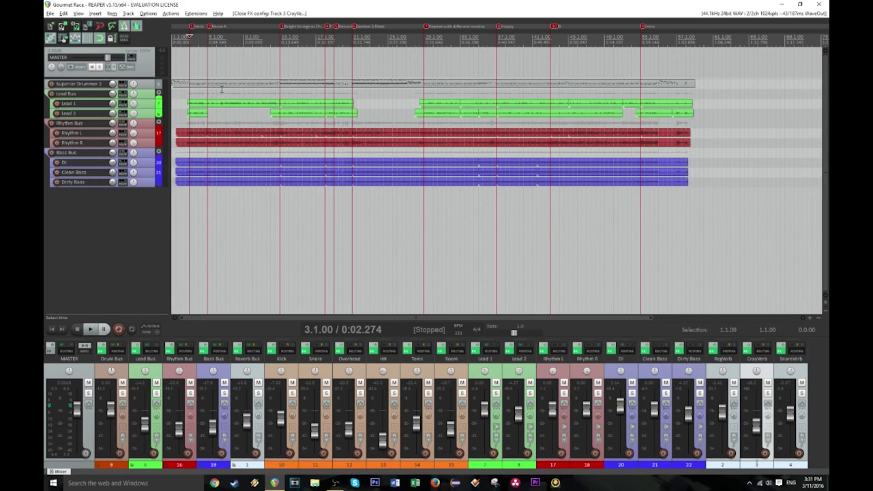
- Solo CrayVerb during playback of the intro, lower its volume slightly, and stop playback
scroll(272, 163, up, 4)
key(space)
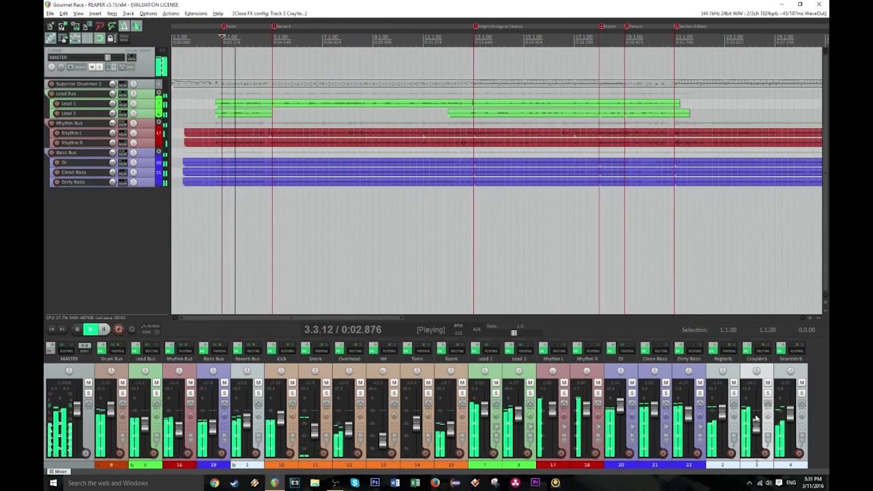
click(767, 394)
drag(756, 421, 757, 429)
key(space)
- Open CrayVerb's ReaVerb to check which impulse response it uses, and close the effect window
right_click(743, 354)
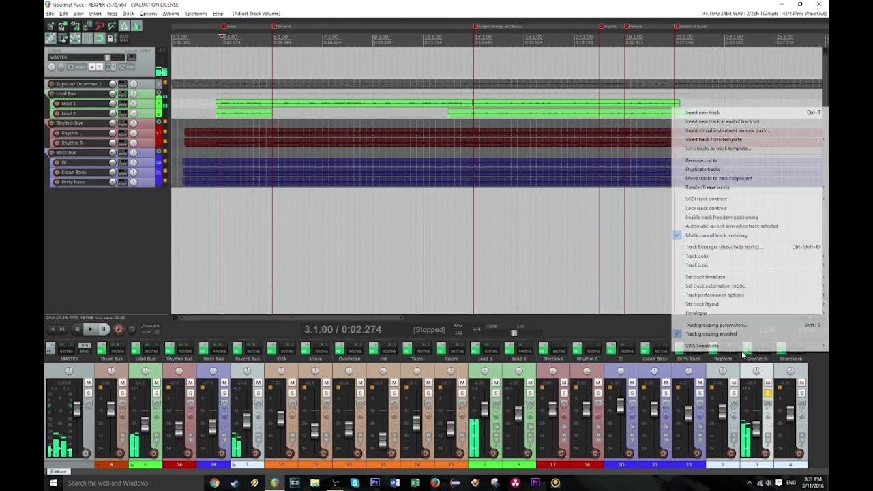
double_click(748, 361)
right_click(746, 350)
click(765, 382)
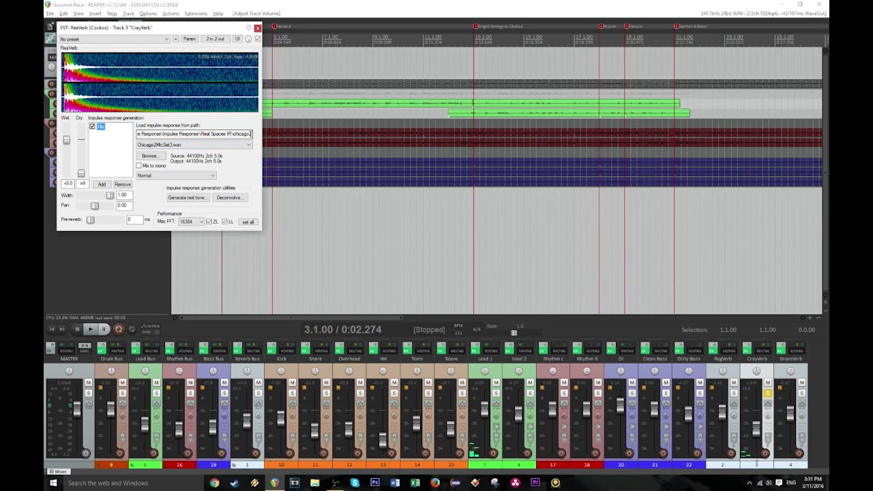
click(257, 29)
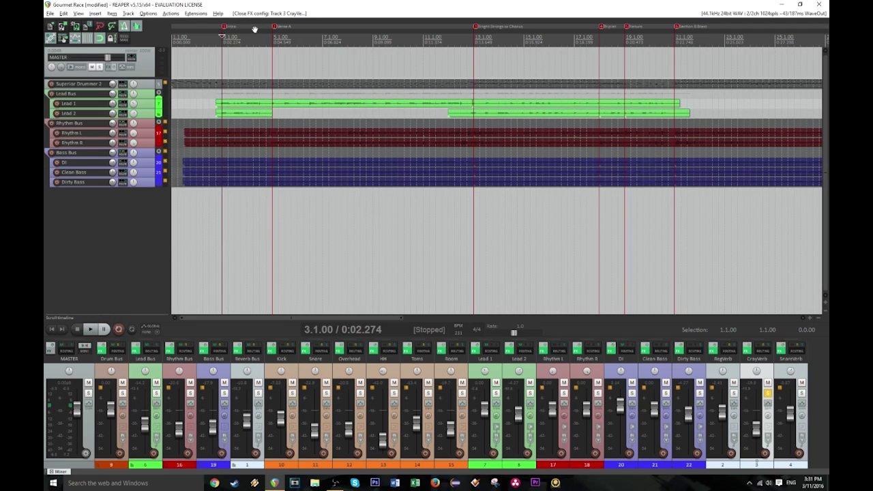
- Unsolo CrayVerb and, during full-mix playback, lower the Reverb Bus volume to about -14 dB and the CrayVerb volume slightly
click(768, 395)
key(space)
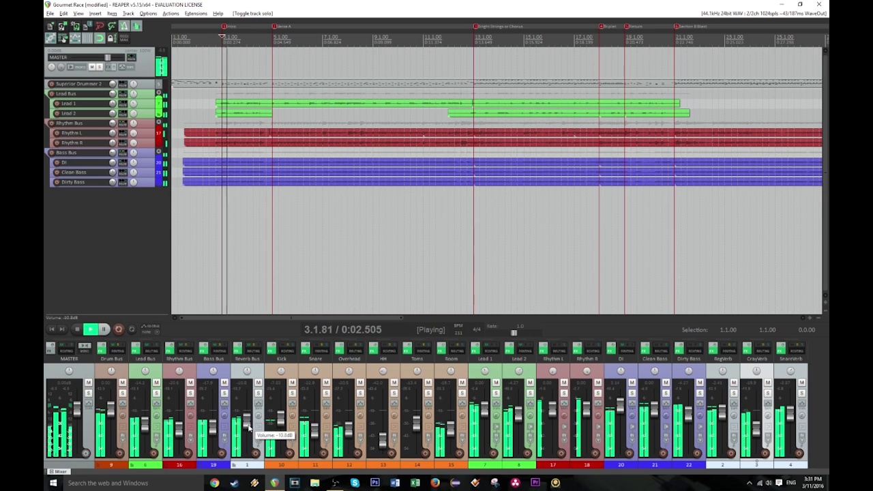
drag(247, 419, 247, 423)
drag(757, 430, 759, 438)
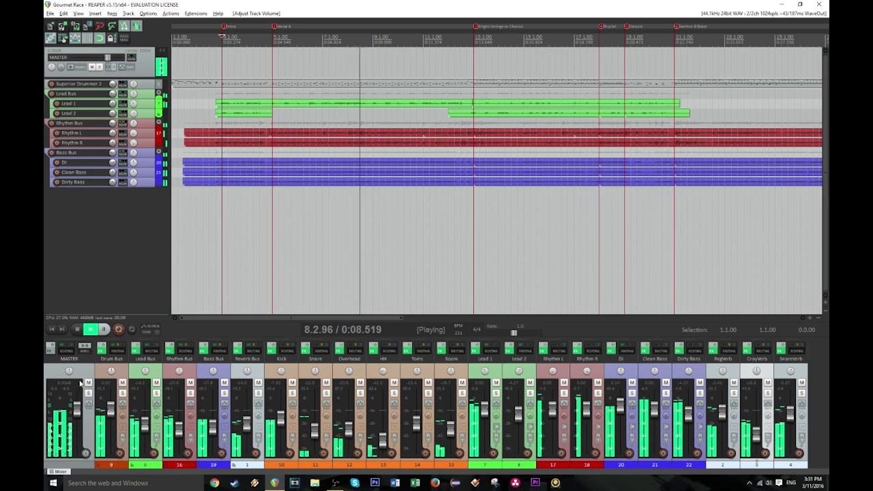
- Raise the master volume slightly and trim the Lead Bus volume down a little in its routing window while the mix plays
drag(76, 414, 79, 407)
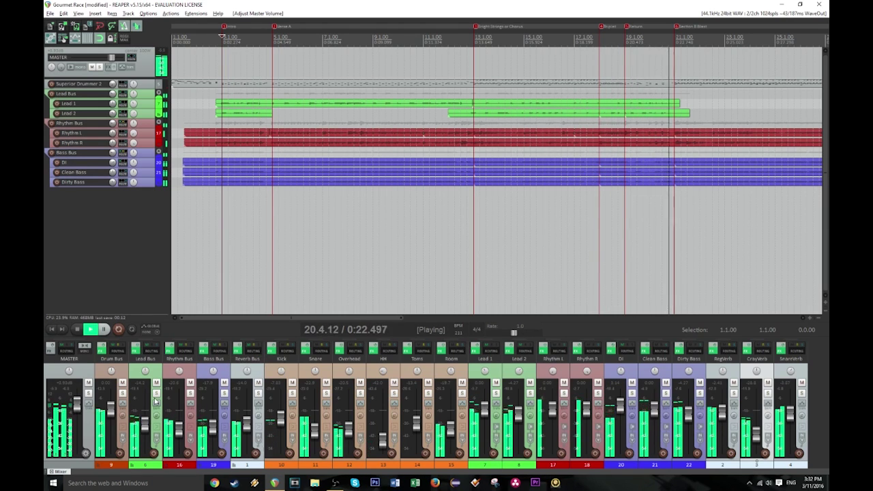
click(151, 352)
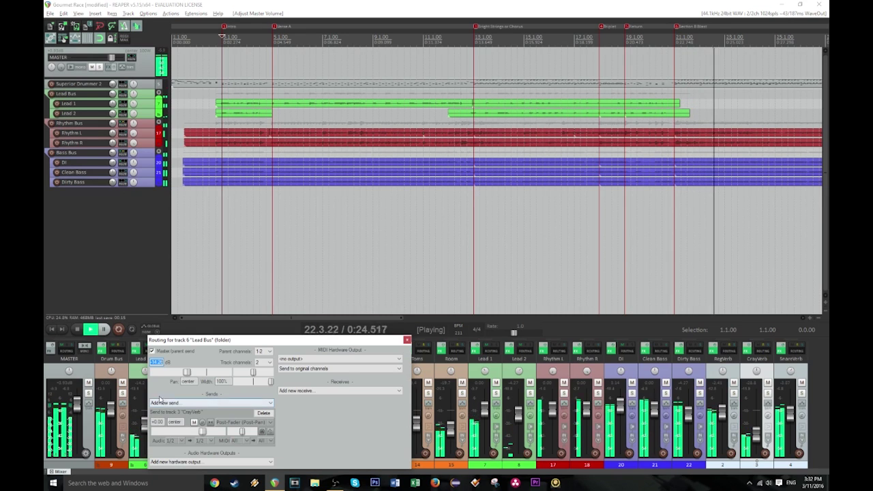
drag(187, 373, 186, 377)
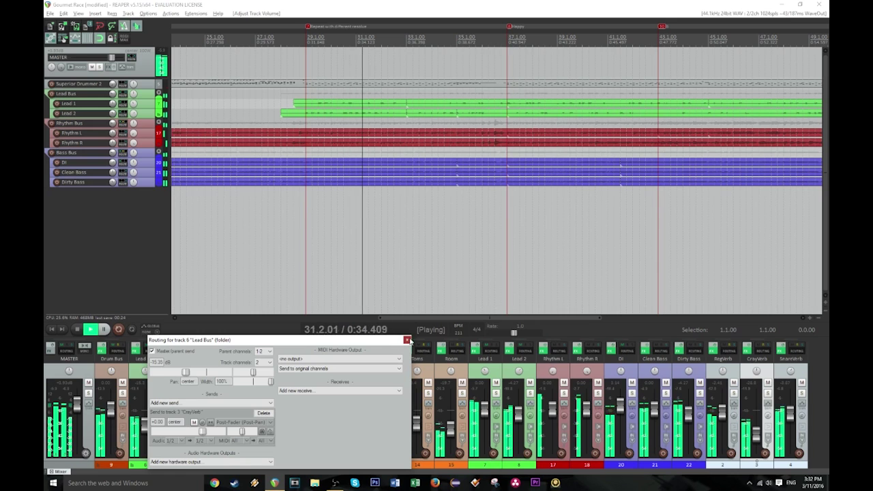
click(406, 340)
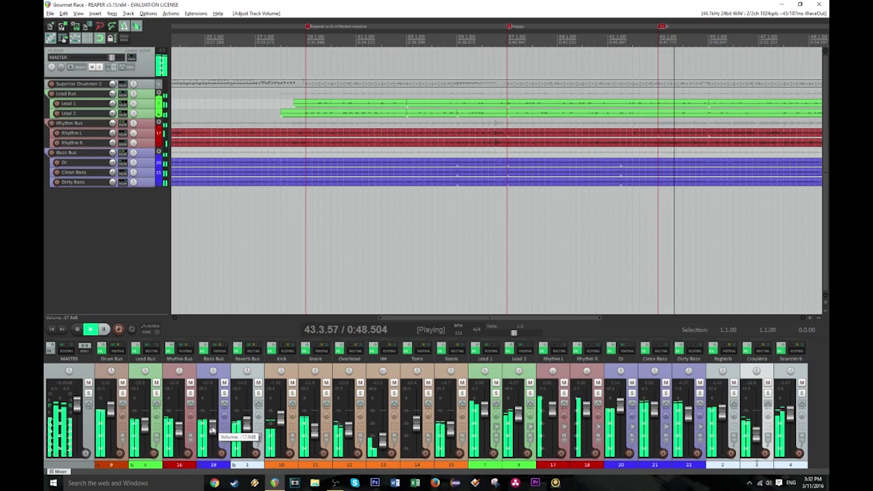
- Audition the Bass Bus in solo, slightly reduce the low-frequency boost in its FabFilter Pro-Q, and close the effect windows
click(224, 393)
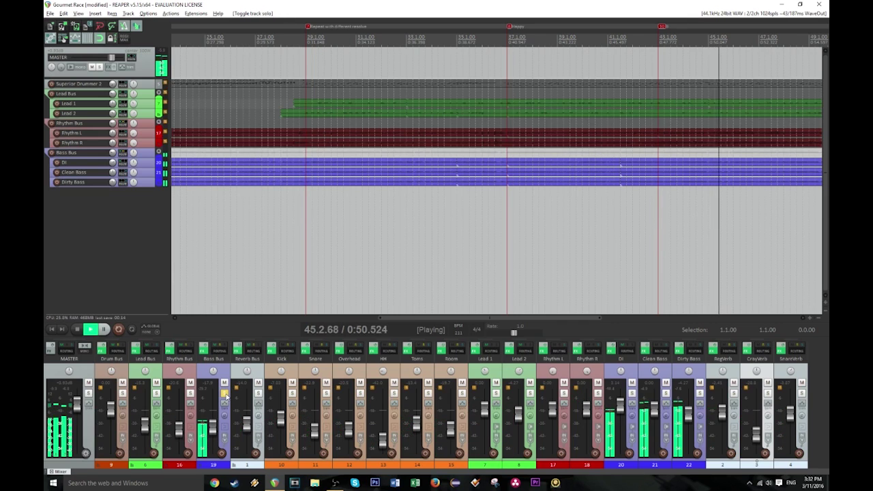
click(224, 394)
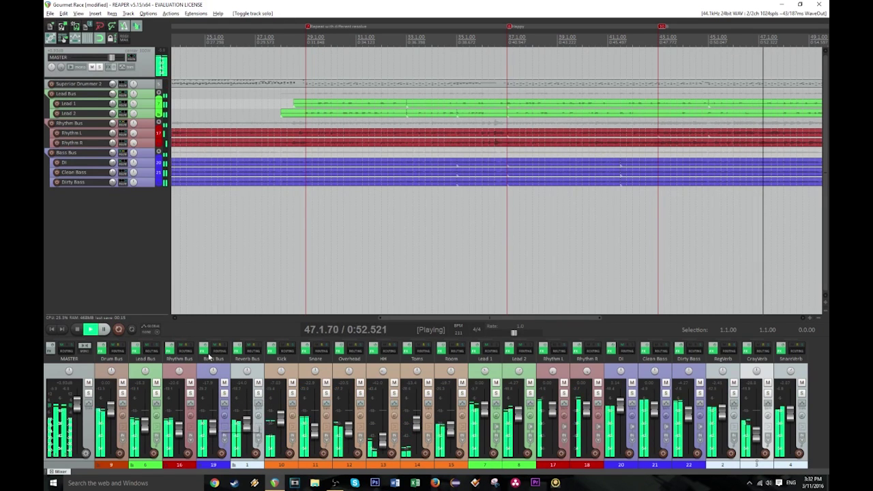
right_click(204, 350)
click(230, 382)
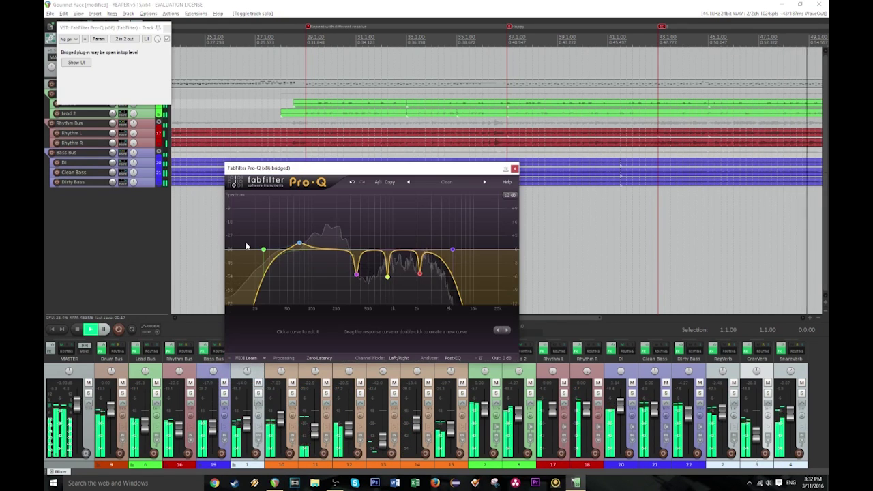
scroll(298, 241, down, 5)
drag(298, 240, 296, 244)
click(515, 169)
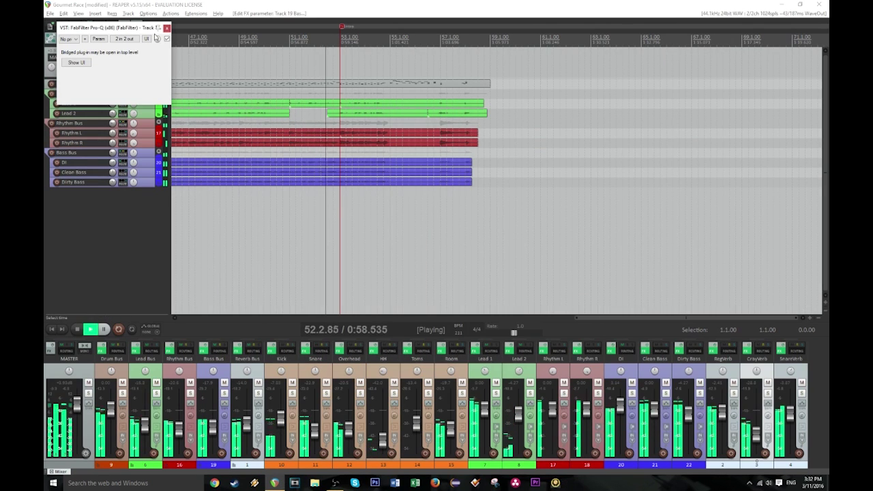
click(164, 27)
- Stop playback, save the project, and return to the start of the song
key(space)
key(ctrl+s)
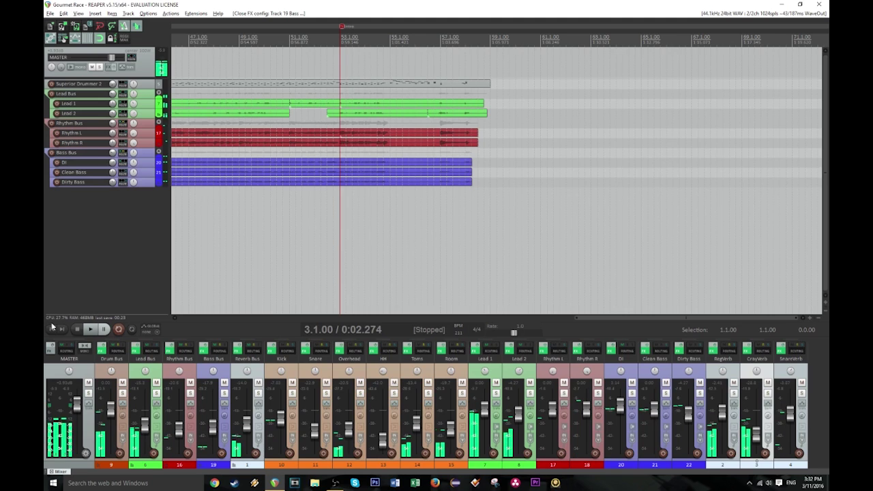
click(52, 329)
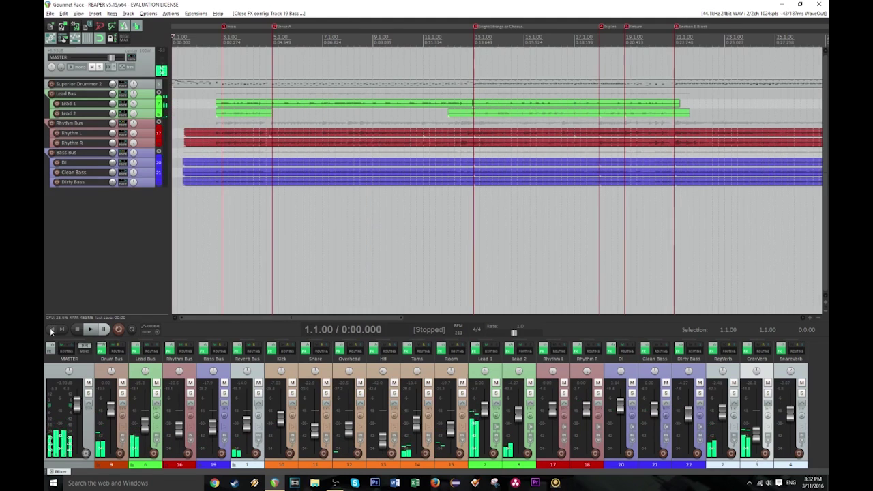
- Lower the ratio of the first FabFilter Pro-C on the Bass Bus to about 4:1
right_click(203, 348)
click(236, 390)
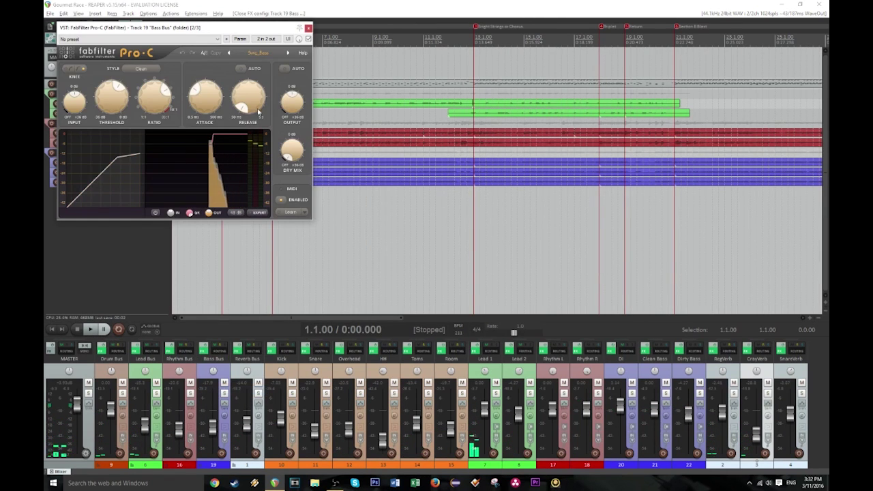
mouse_move(202, 91)
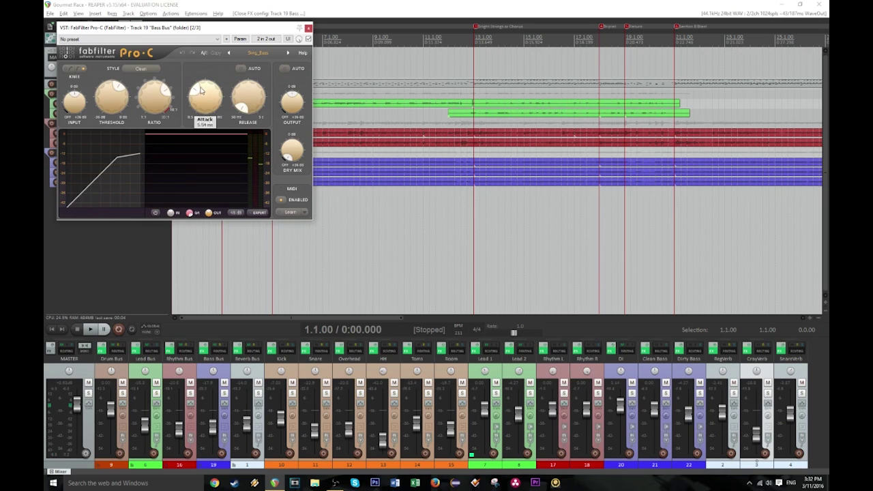
mouse_move(155, 96)
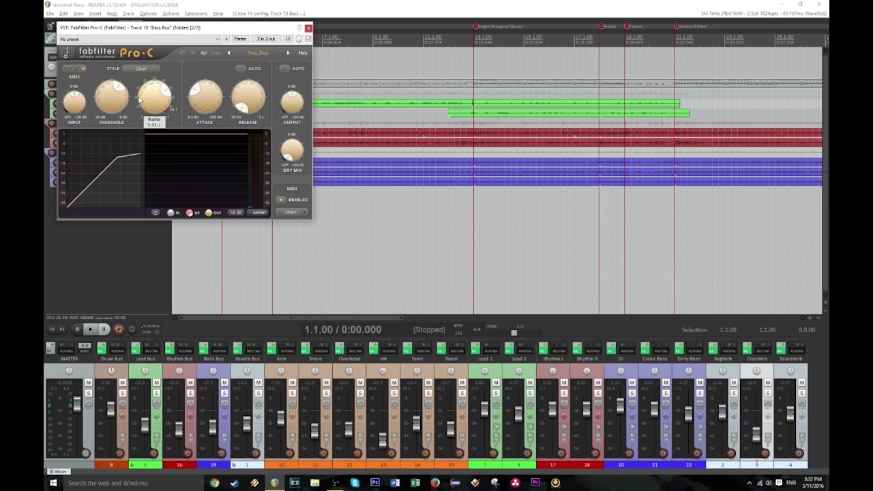
scroll(141, 109, up, 2)
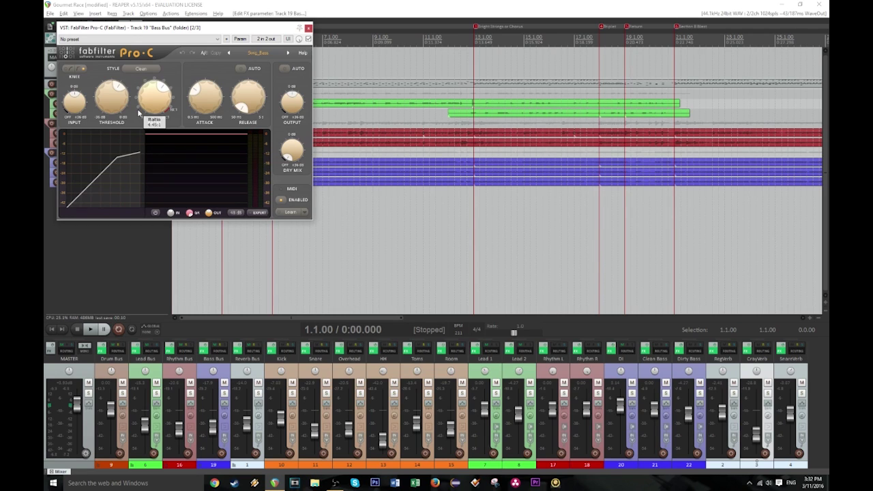
- Play from measure 7.2, audition the Bass Bus in solo, lower its volume slightly, and close the Pro-C window
click(329, 37)
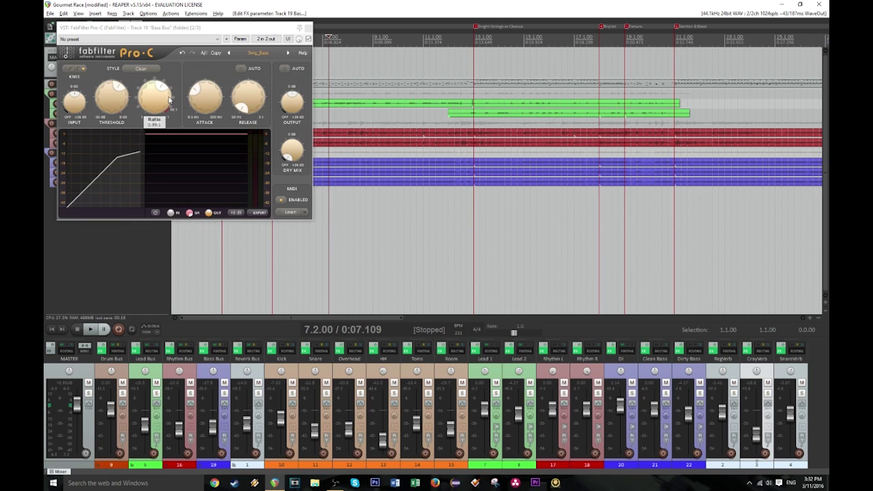
key(space)
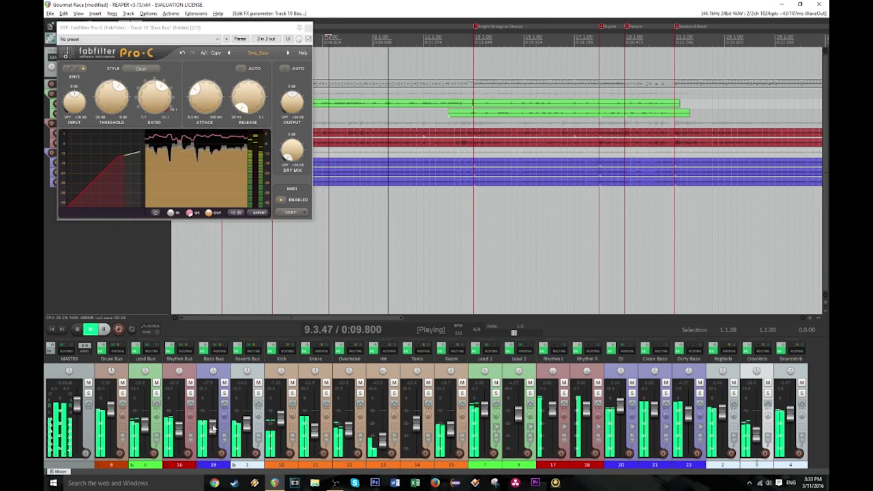
click(224, 394)
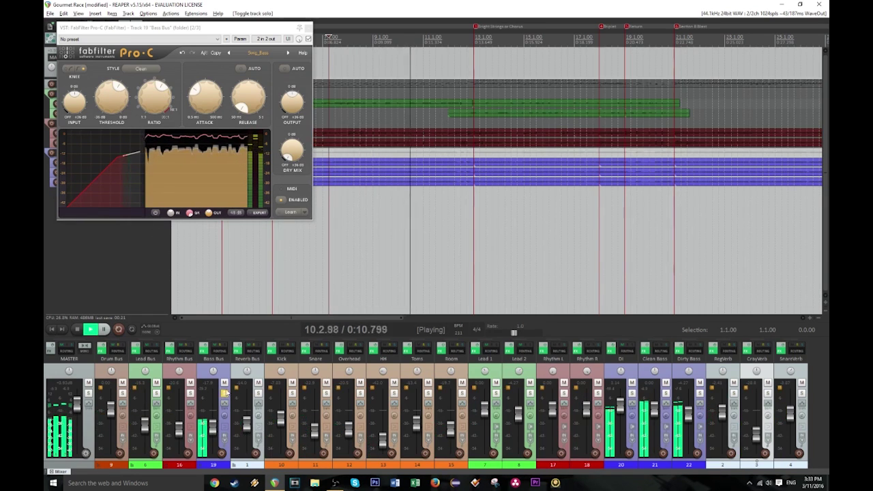
click(223, 394)
drag(212, 428, 212, 431)
click(308, 28)
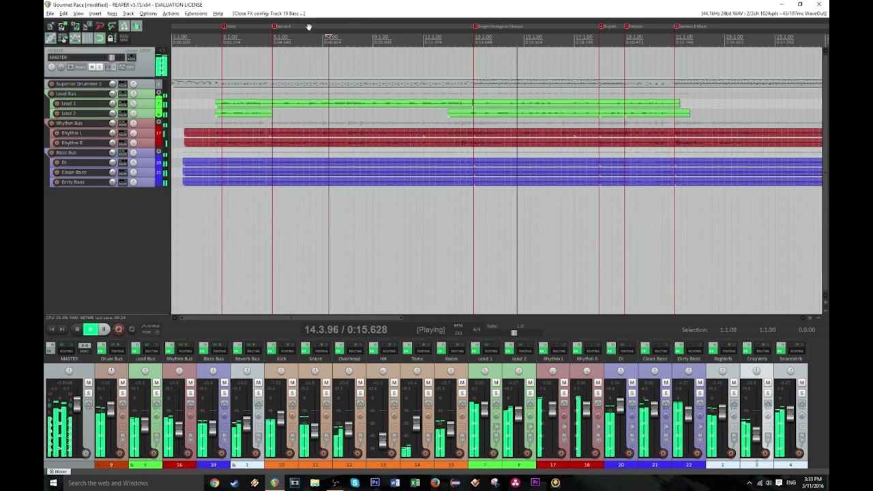
- Open the second FabFilter Pro-C on the Bass Bus and stop playback
right_click(203, 350)
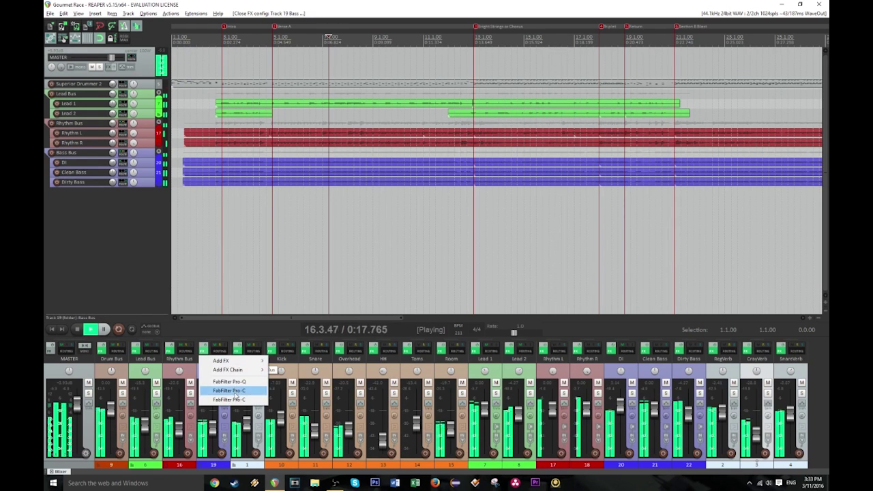
click(225, 399)
key(space)
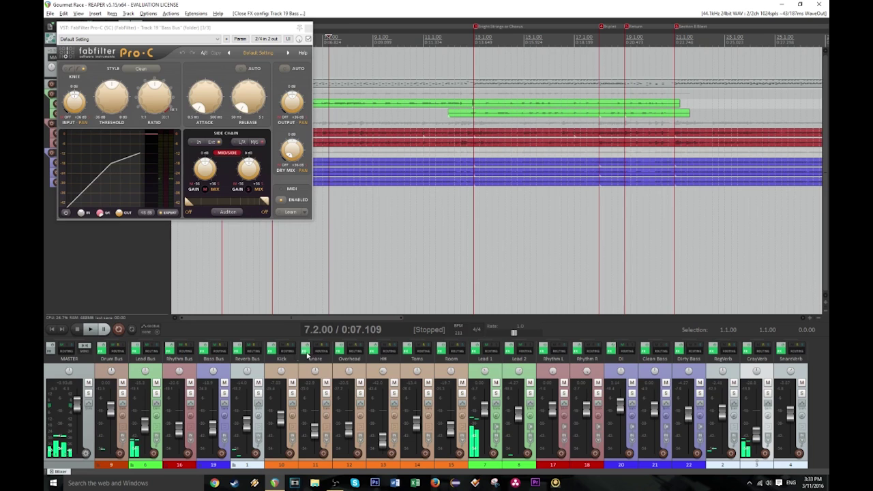
- Add a send from the Kick track to the Bass Bus folder
right_click(283, 352)
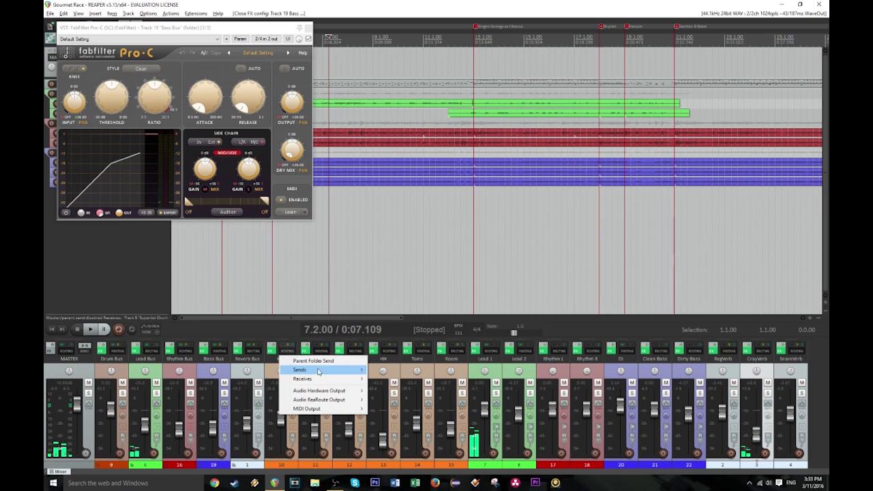
click(270, 372)
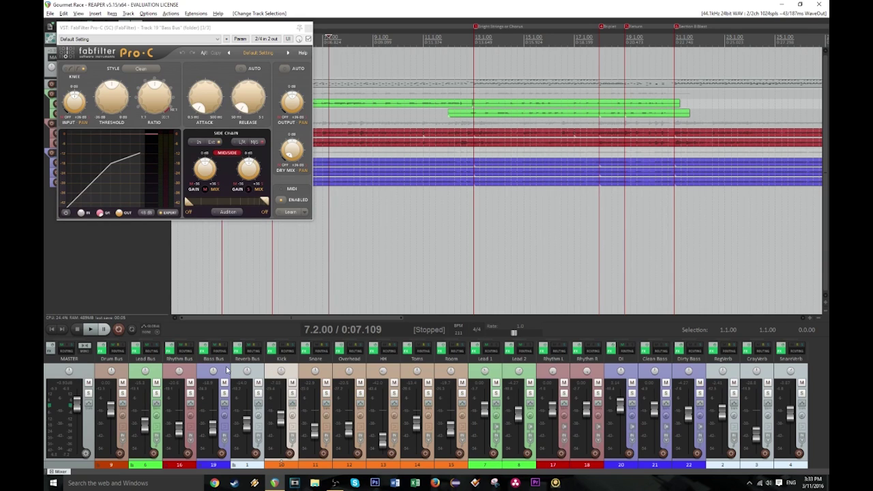
right_click(293, 350)
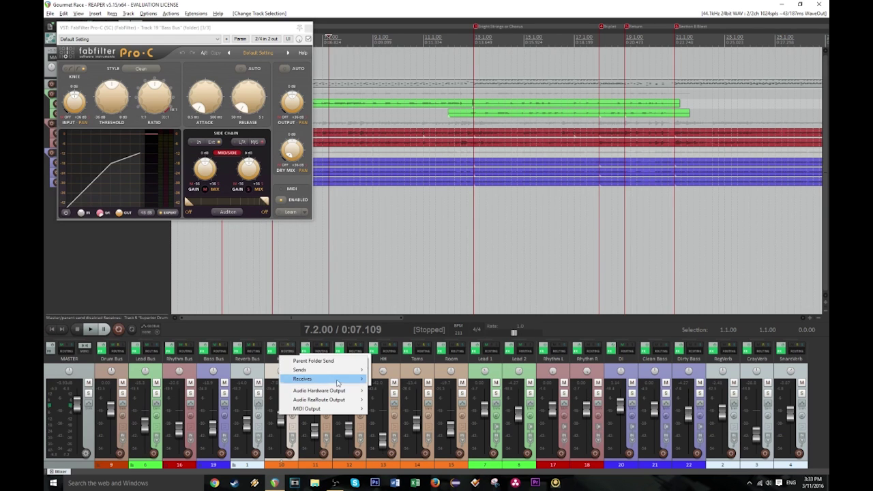
mouse_move(300, 369)
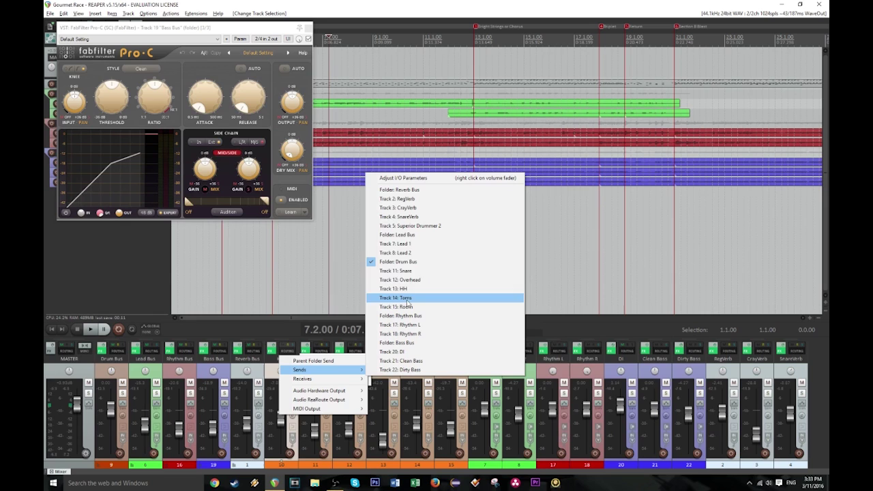
click(409, 343)
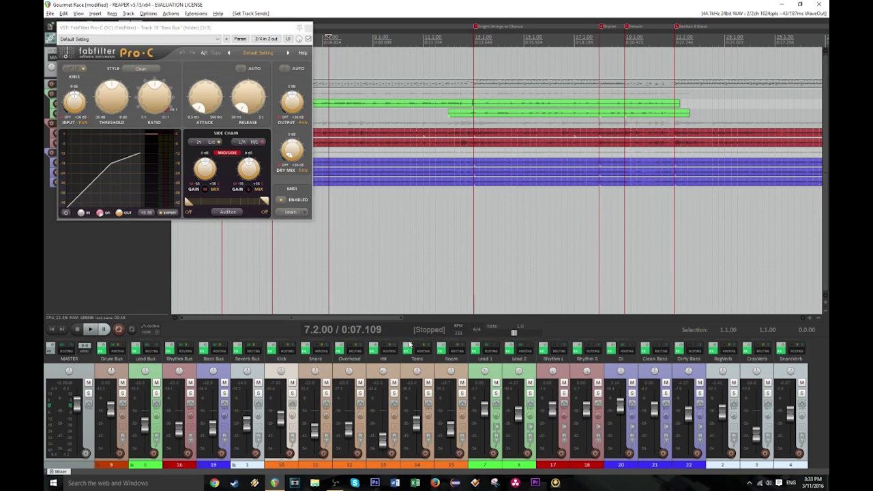
- Route the Kick's send to new channels 3/4 on the Bass Bus
click(283, 352)
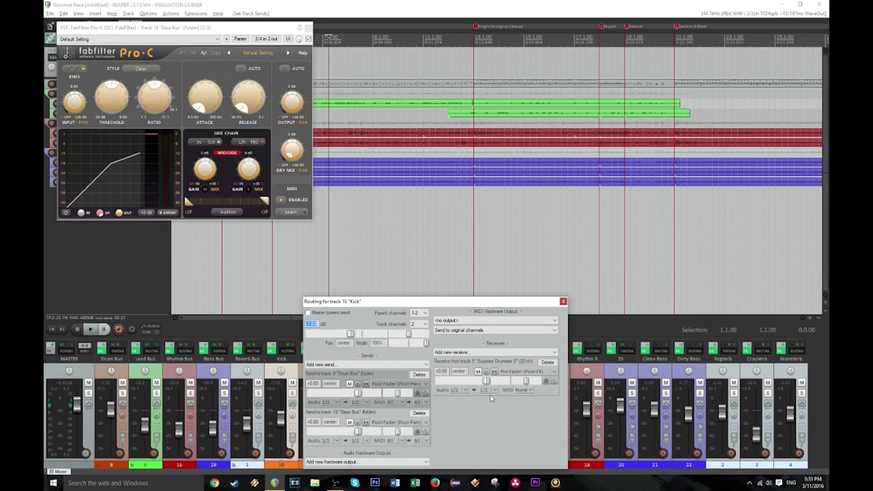
click(366, 442)
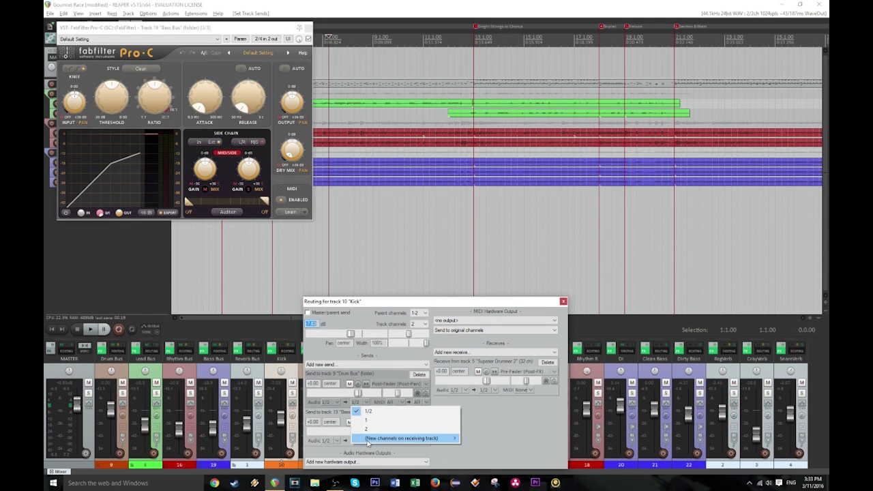
mouse_move(386, 437)
click(475, 384)
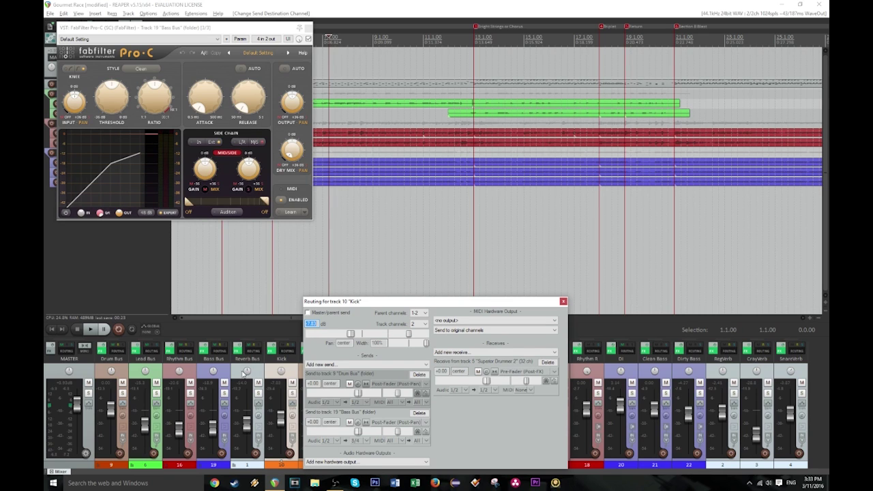
- Check the external side-chain input, plug-in pin connections and expert view of the Bass Bus's second Pro-C
click(215, 372)
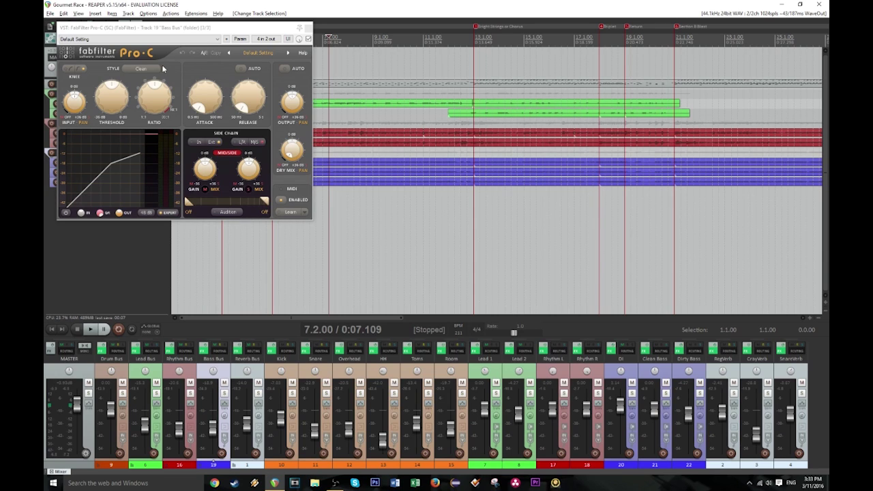
click(216, 143)
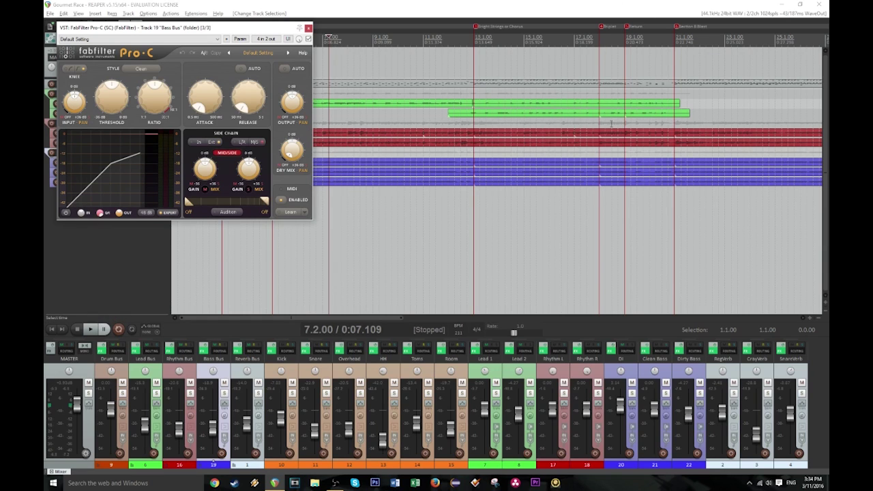
click(258, 40)
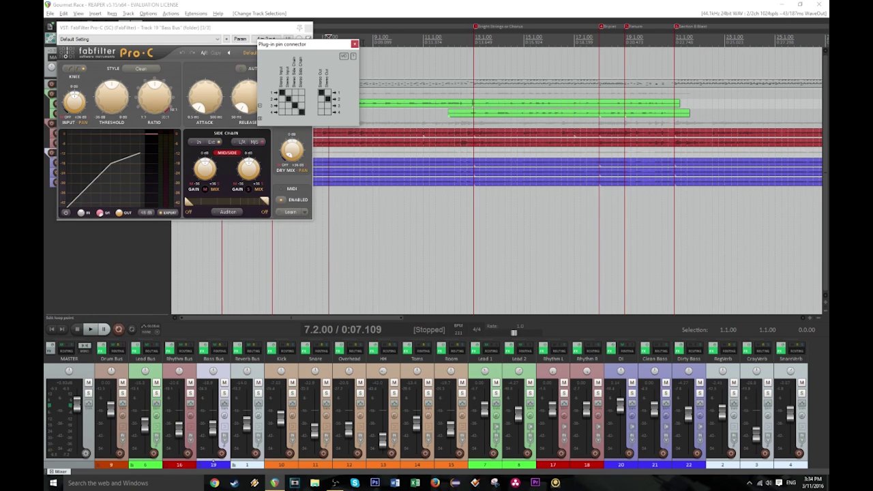
click(355, 43)
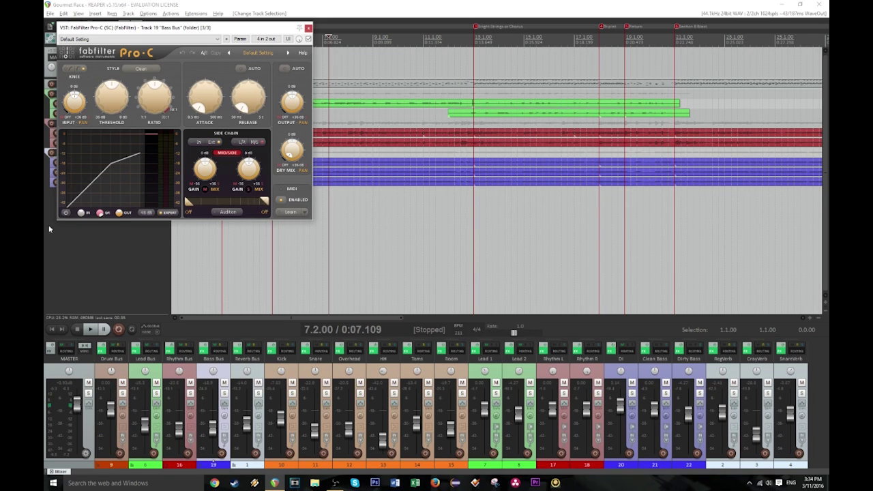
click(169, 212)
click(259, 213)
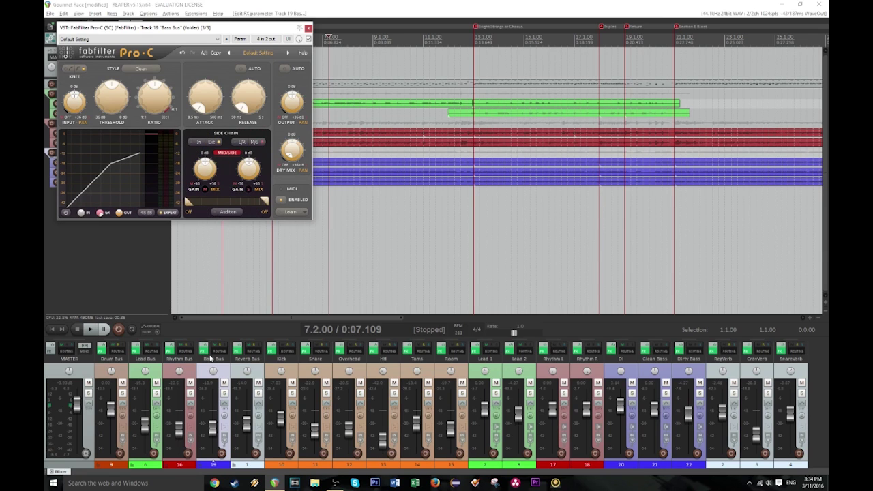
- Solo the Bass Bus during playback and set its Pro-C side-chain upper filter to about 360 Hz and threshold to about -32 dB
click(225, 394)
click(360, 35)
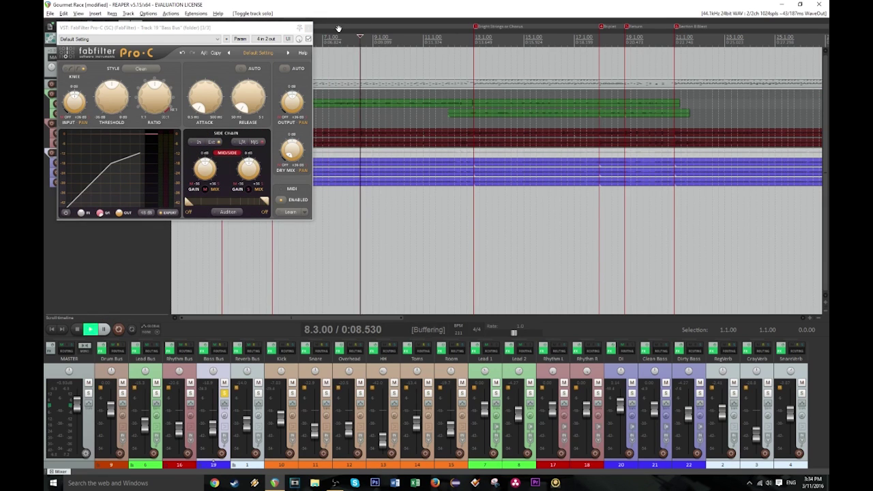
click(105, 90)
drag(104, 91, 106, 113)
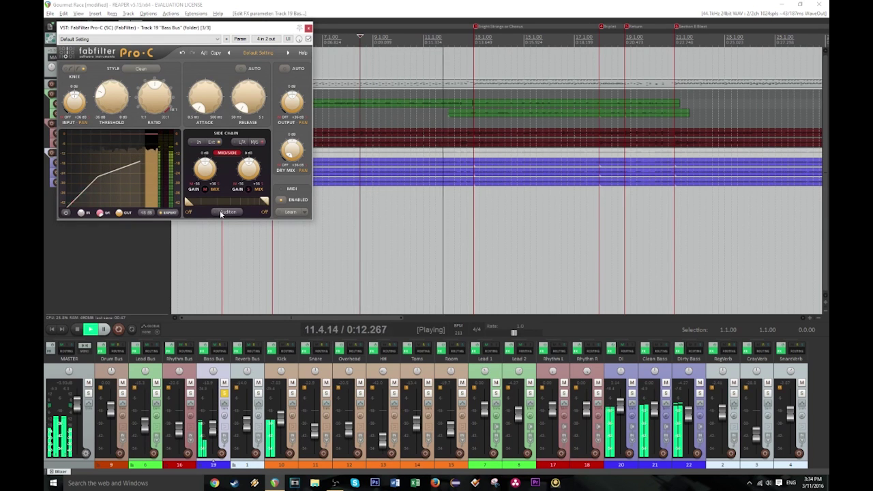
drag(266, 200, 215, 199)
drag(114, 103, 98, 111)
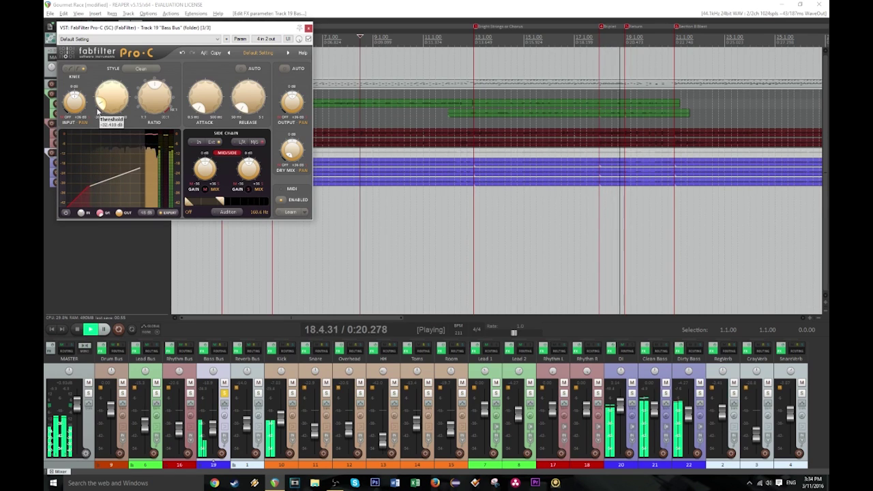
key(space)
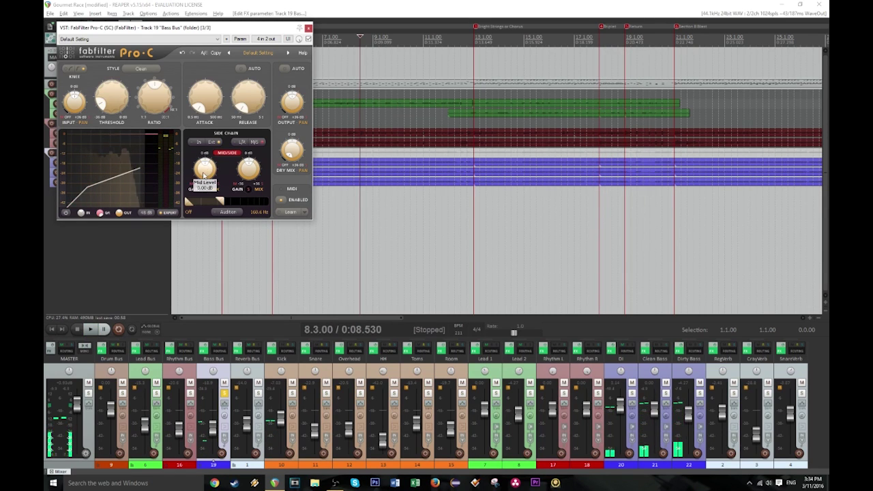
- Replay the soloed Bass Bus and set the Pro-C side-chain mid gain to about +6 dB
click(377, 56)
key(space)
drag(243, 171, 242, 169)
key(space)
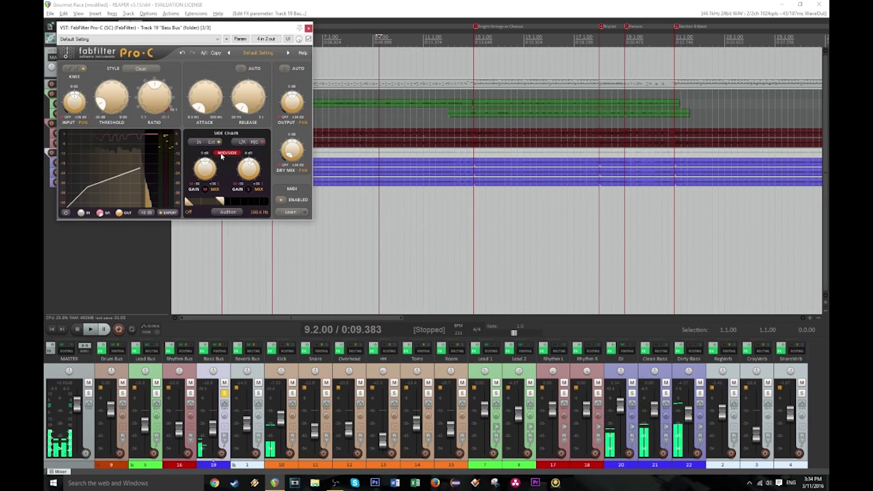
key(space)
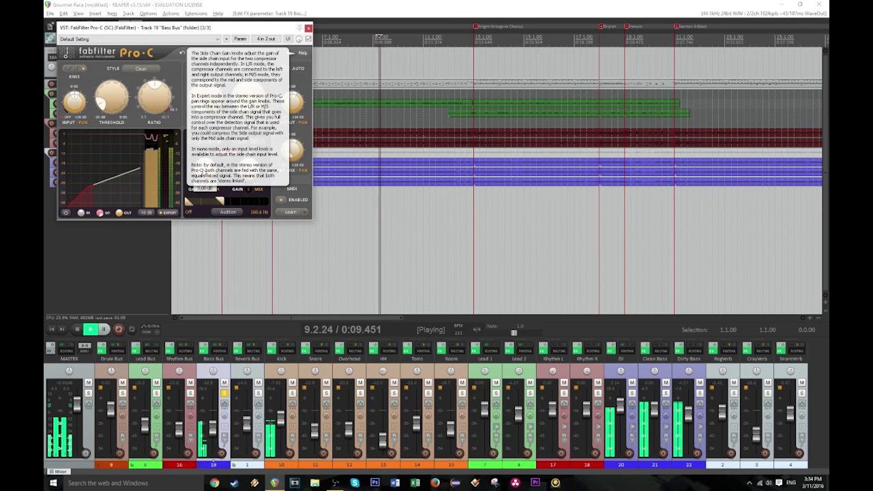
drag(203, 171, 181, 155)
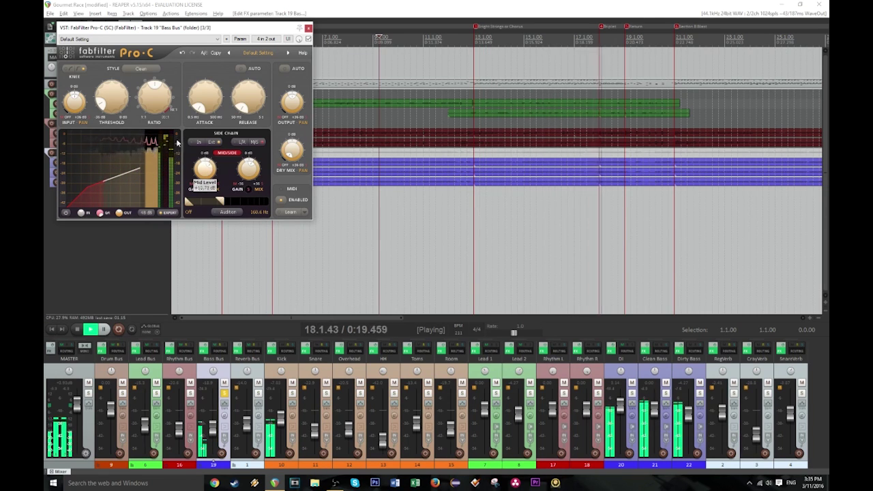
drag(176, 126, 165, 153)
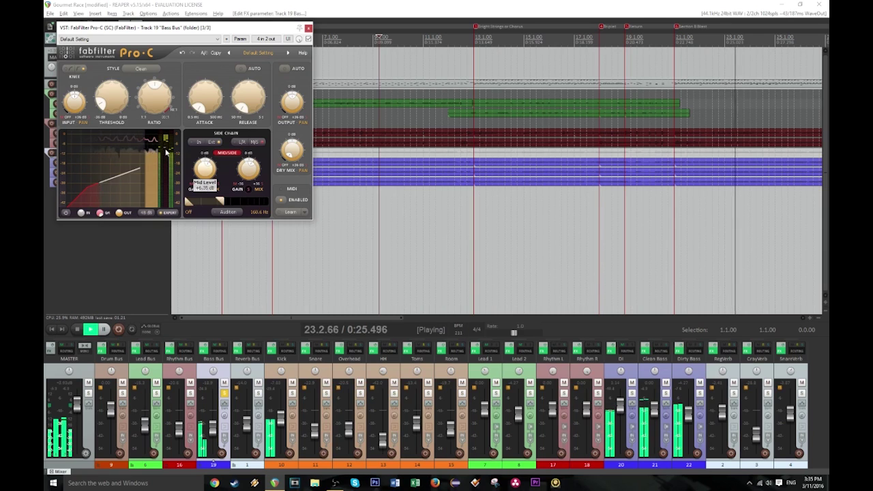
- Pull the Pro-C output level fully down, restore it to 0 dB and stop playback
mouse_move(290, 105)
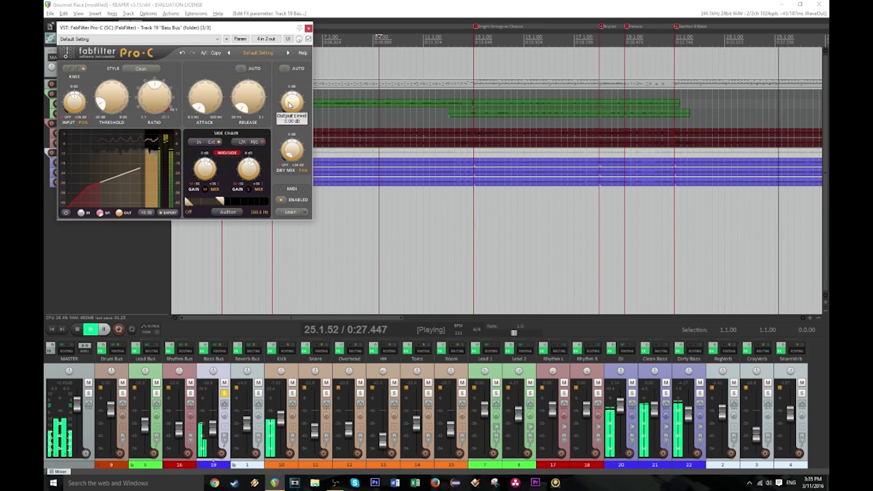
drag(289, 104, 289, 110)
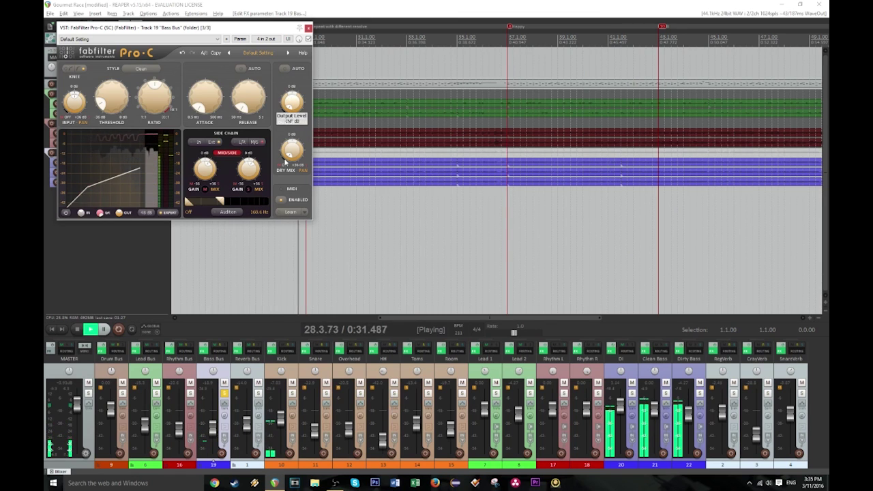
drag(283, 161, 265, 117)
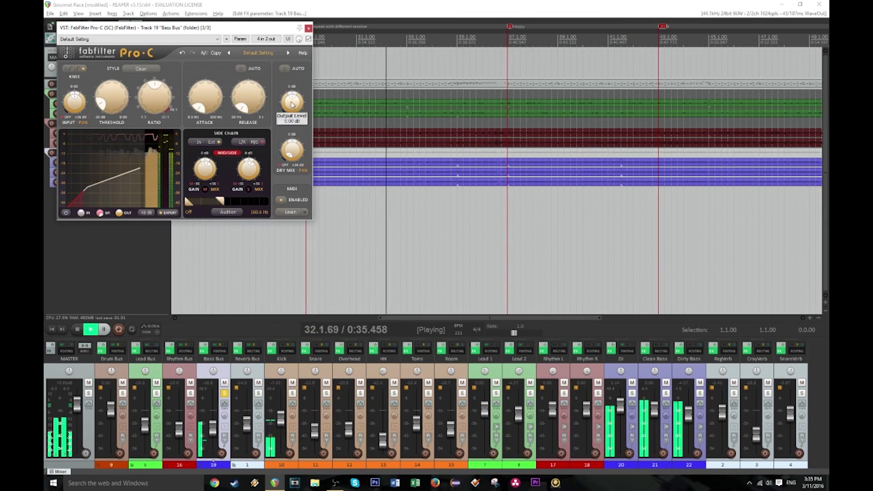
key(space)
- Replay the soloed Bass Bus from bar 11 and raise its Pro-C threshold and attack
mouse_move(207, 171)
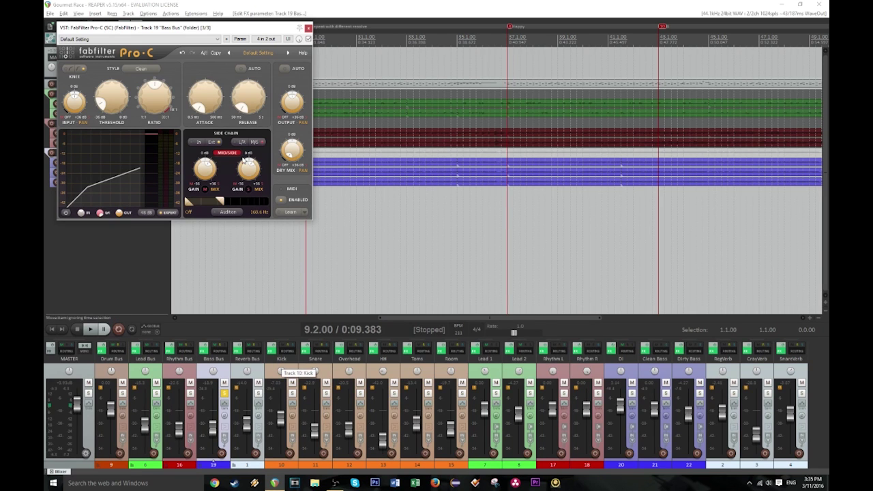
scroll(409, 127, left, 10)
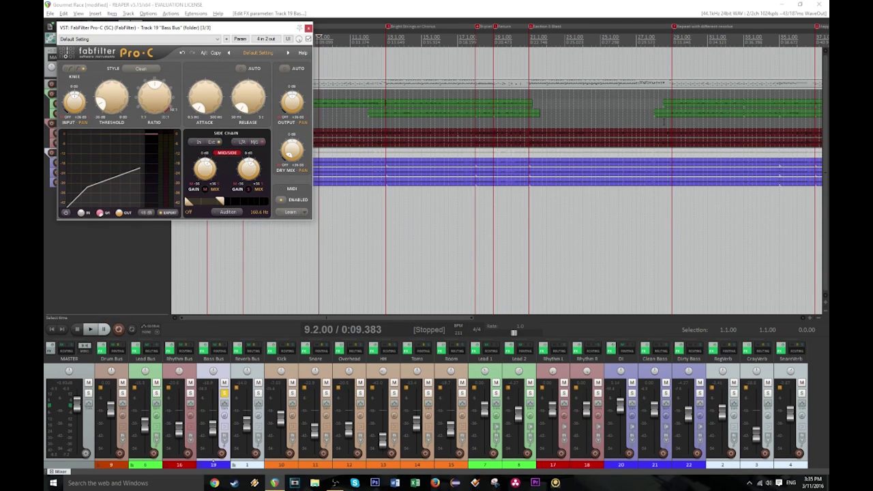
click(350, 34)
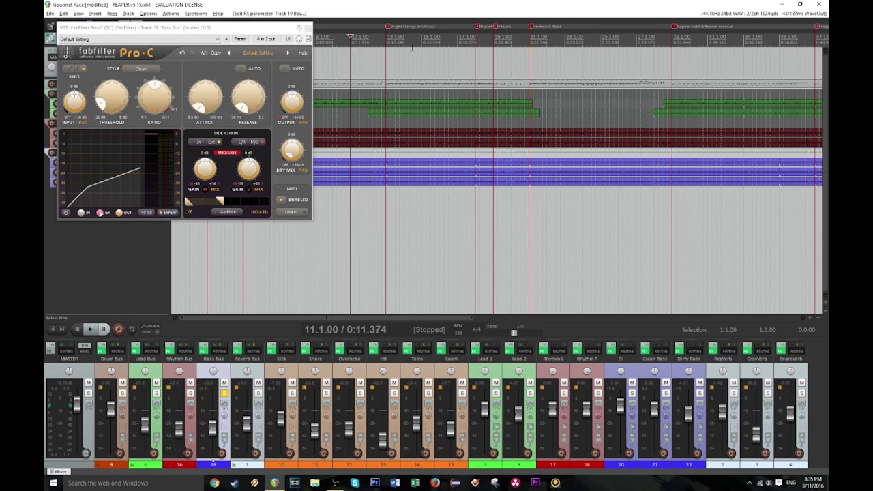
key(space)
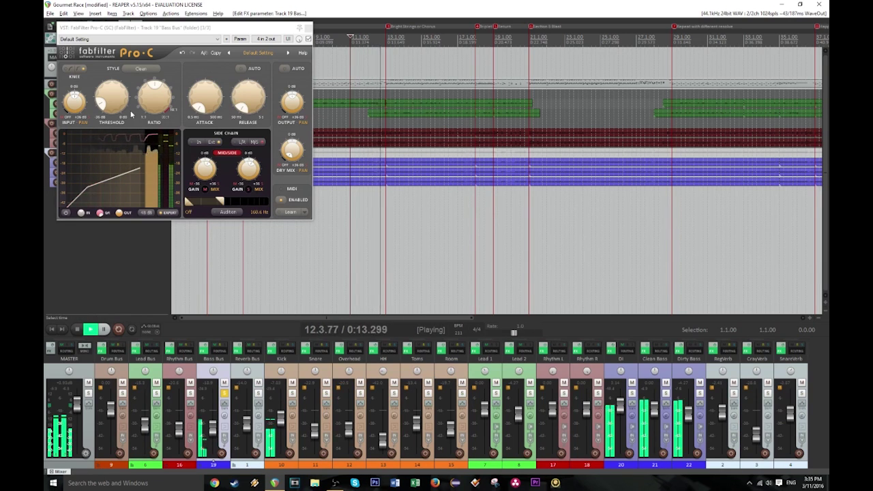
drag(101, 103, 99, 91)
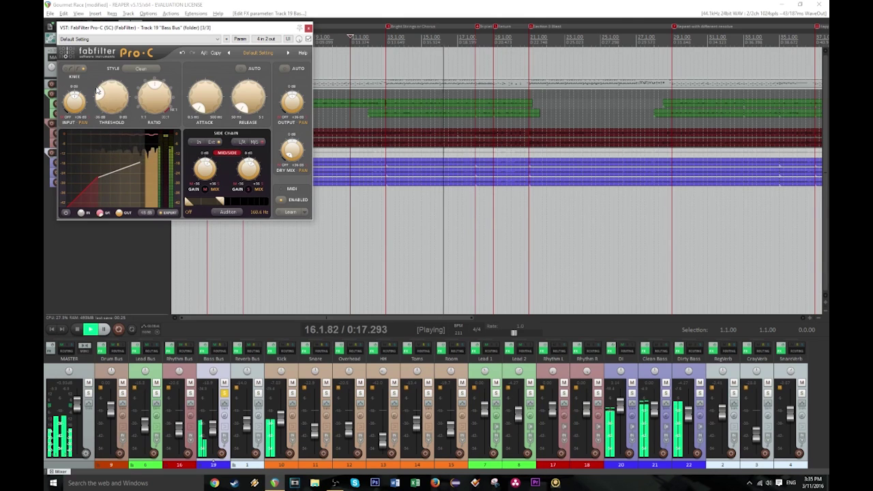
key(space)
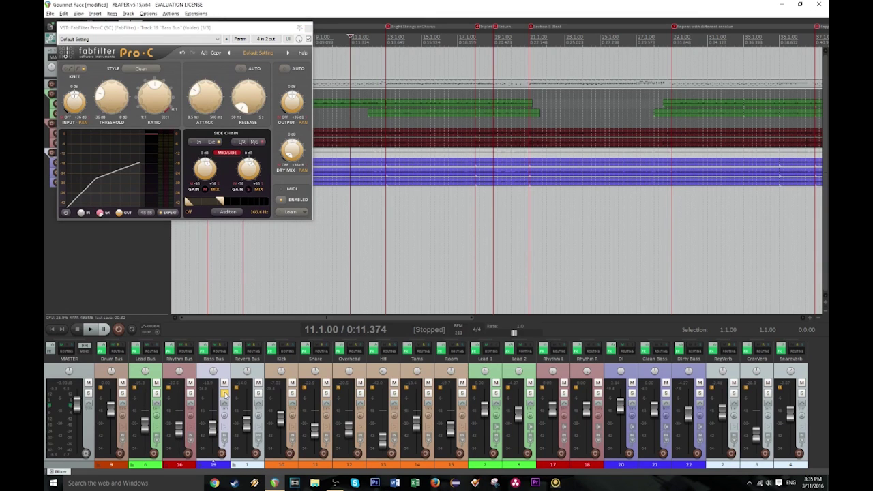
- Unsolo the Bass Bus, play the full mix and close its Pro-C window
click(225, 394)
key(space)
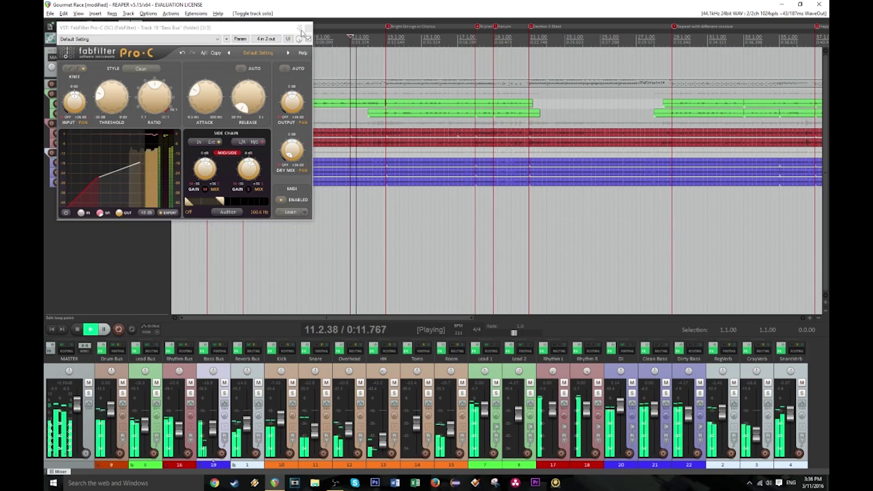
click(309, 28)
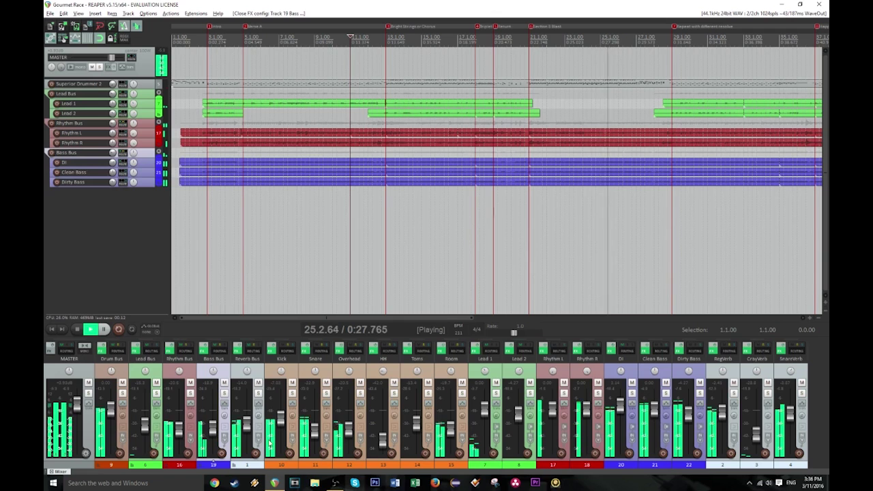
- Raise the Kick volume to about -7.1 dB and reduce the ratio on the Kick's FabFilter Pro-C
drag(283, 423, 283, 417)
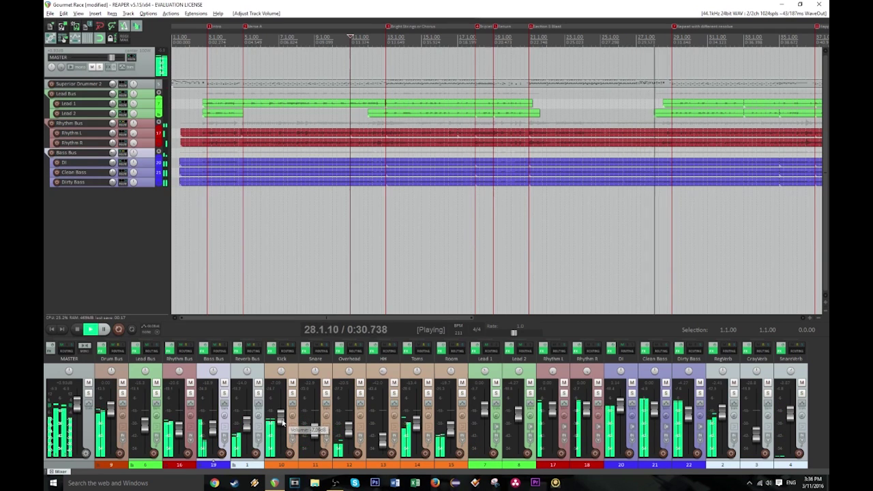
right_click(269, 358)
click(266, 358)
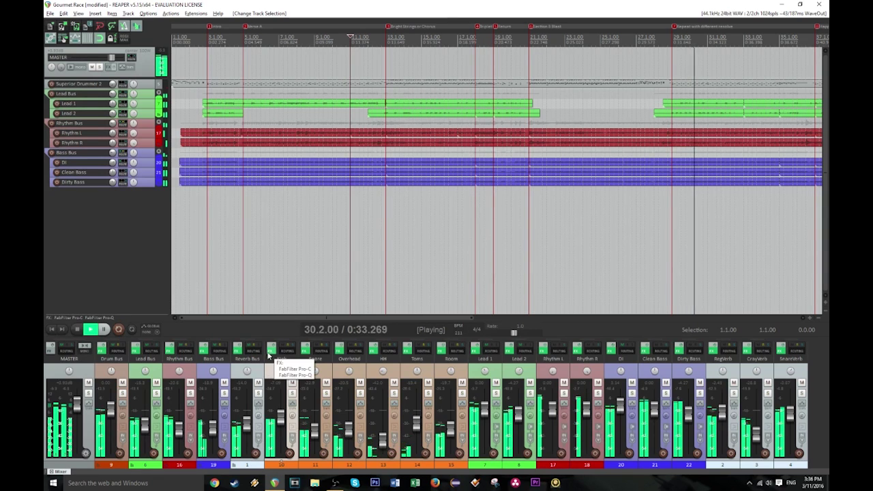
click(417, 425)
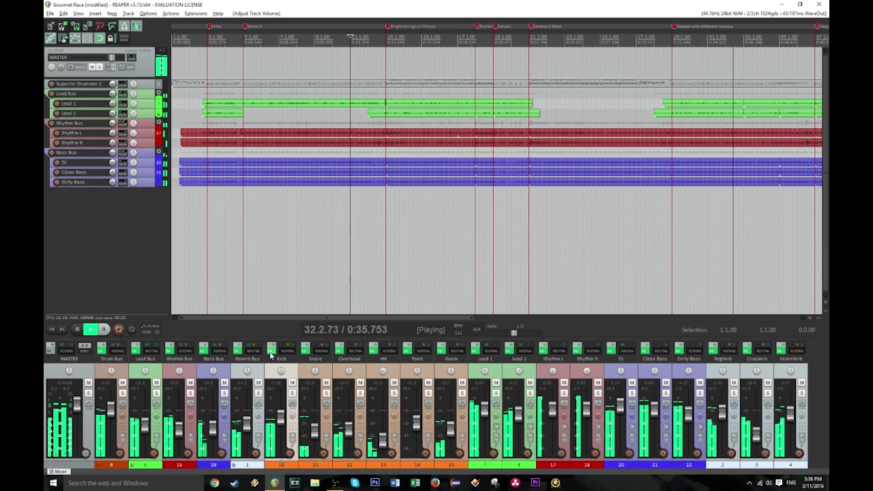
right_click(270, 354)
click(290, 380)
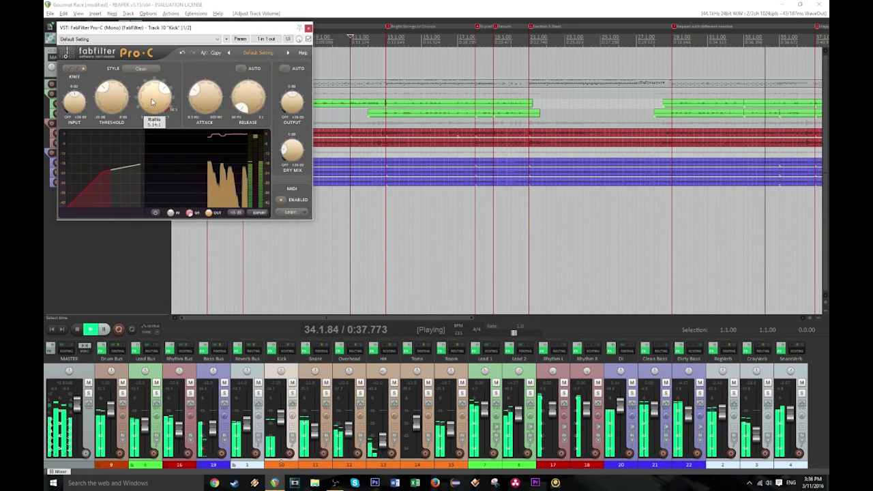
drag(151, 102, 147, 113)
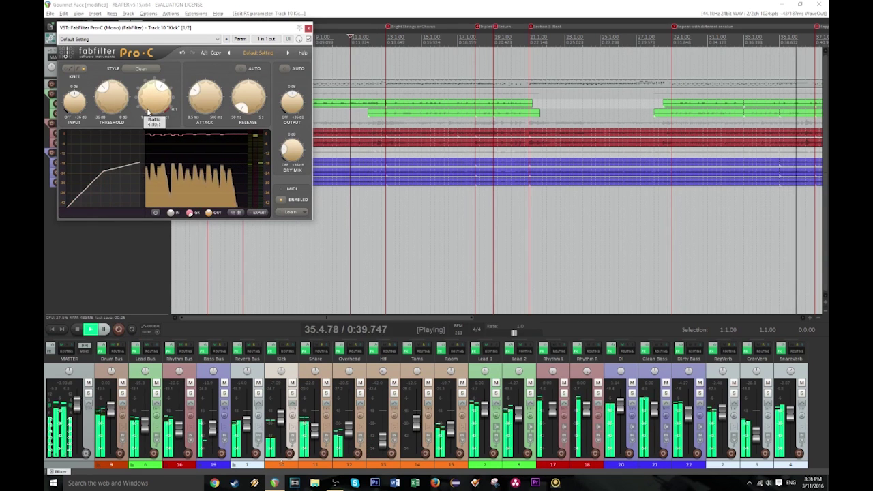
mouse_move(116, 98)
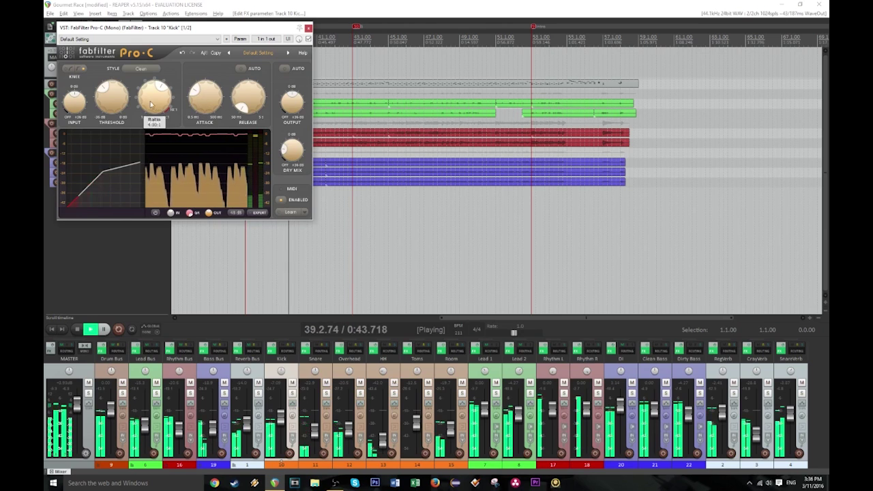
drag(152, 106, 155, 96)
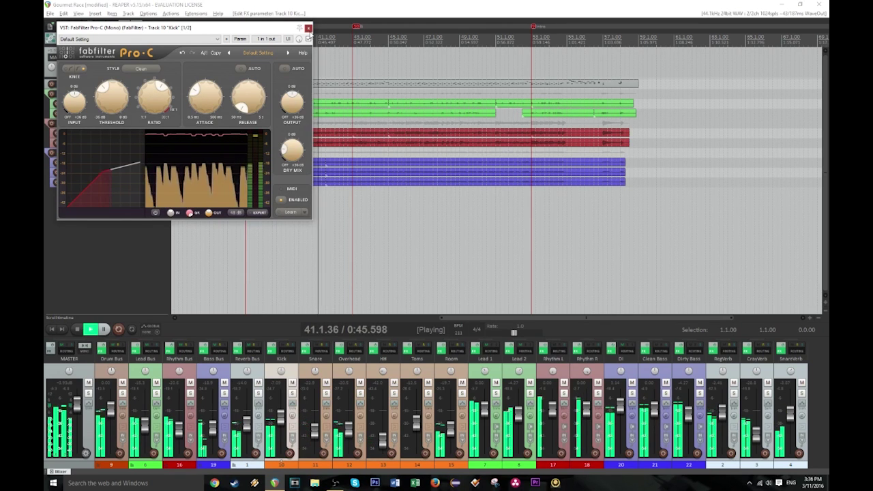
click(309, 28)
- Set the Kick volume to about -6.9 dB and stop playback
drag(281, 417, 279, 414)
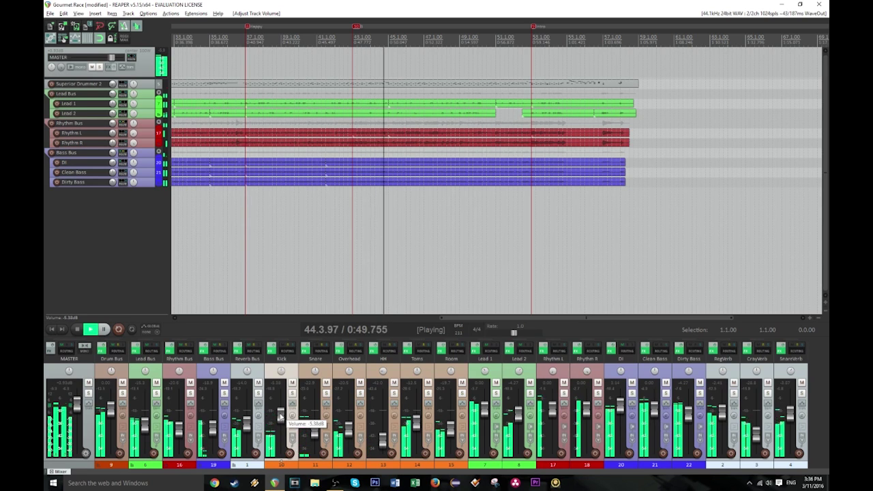
drag(280, 416, 281, 418)
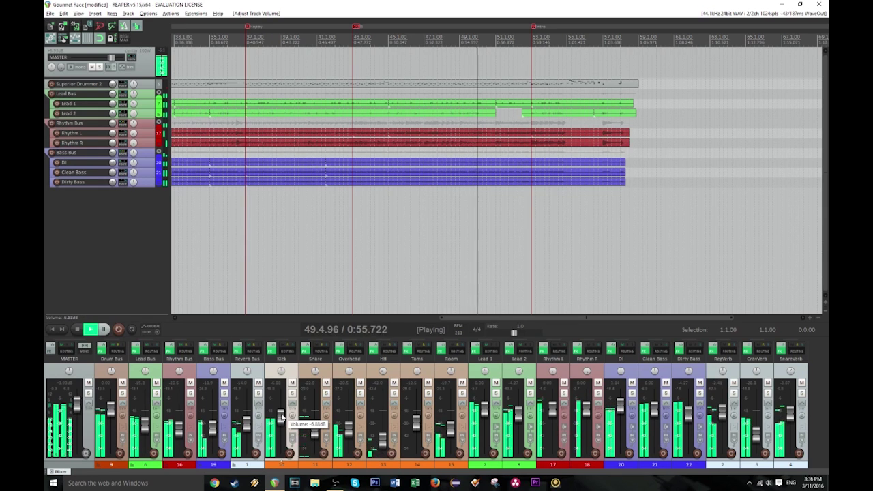
key(space)
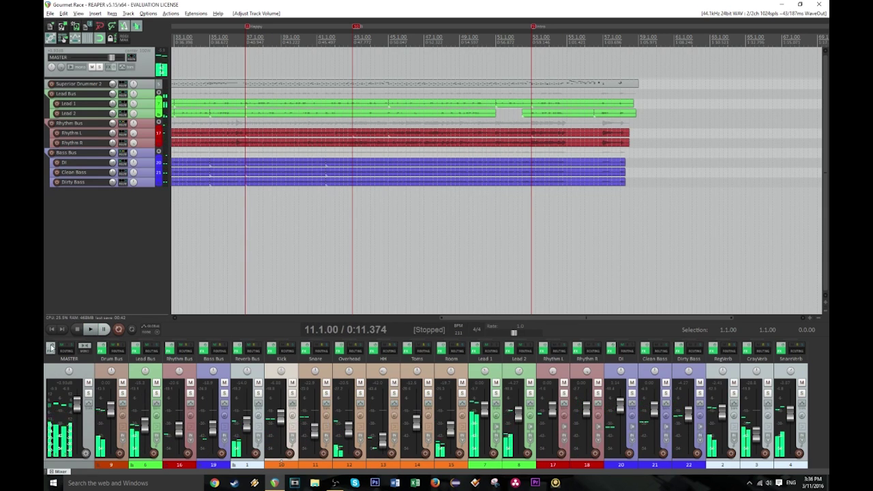
- Return to the project start and add FabFilter Pro-Q (x86) to the Master track
click(51, 330)
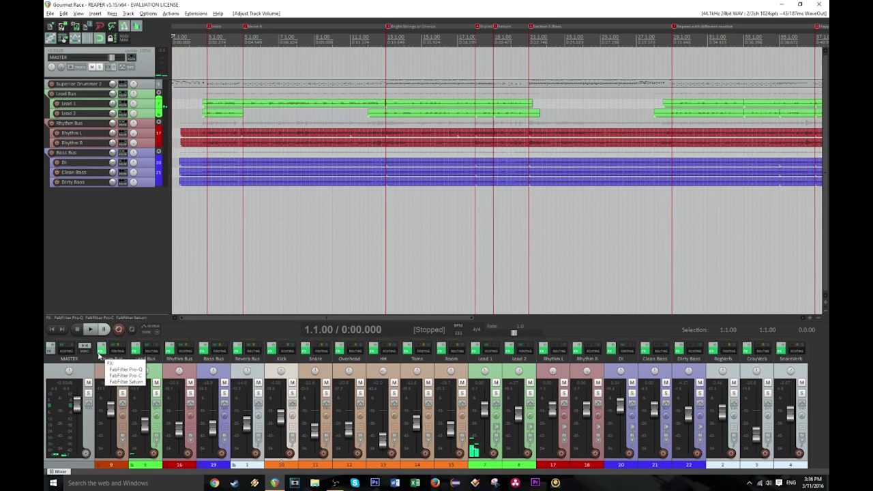
right_click(52, 351)
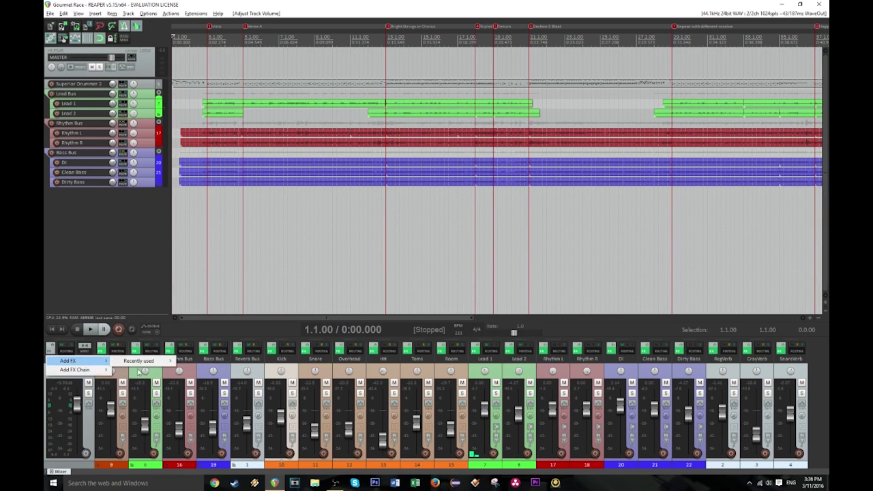
mouse_move(136, 362)
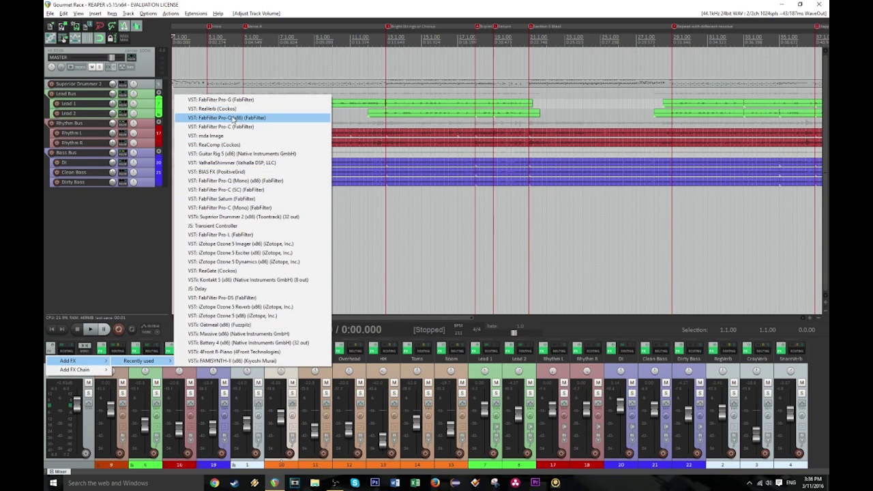
click(225, 117)
drag(285, 28, 463, 103)
- Set the Master Pro-Q analyzer to Post-EQ and reset the Master volume to 0.00 dB
click(468, 116)
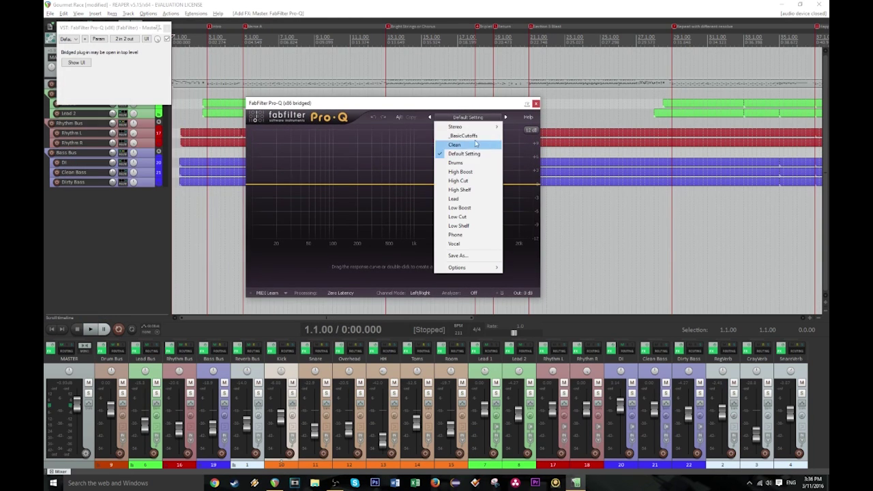
click(528, 165)
click(474, 292)
click(472, 318)
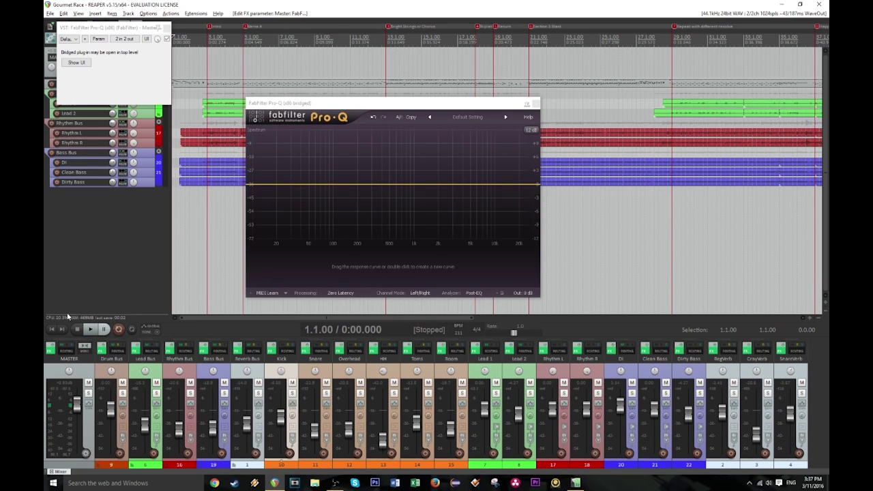
click(75, 406)
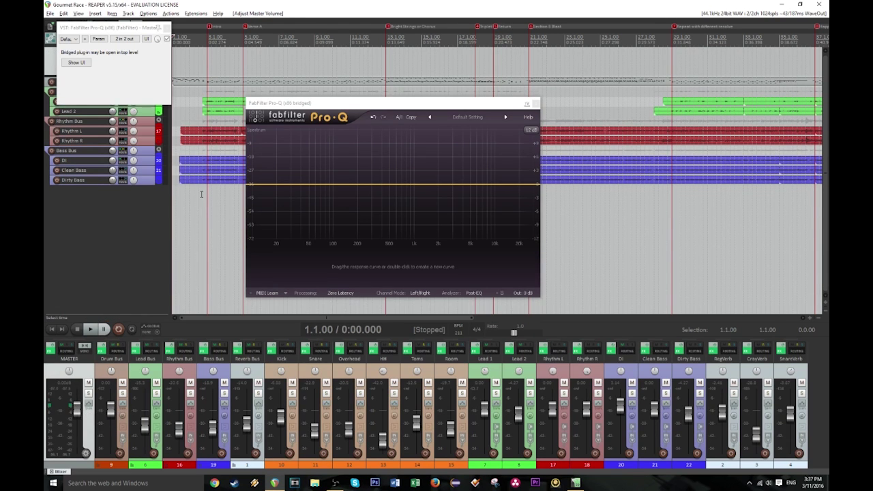
- Play the mix and fine-tune the Bass Bus volume to about -16.4 dB
key(space)
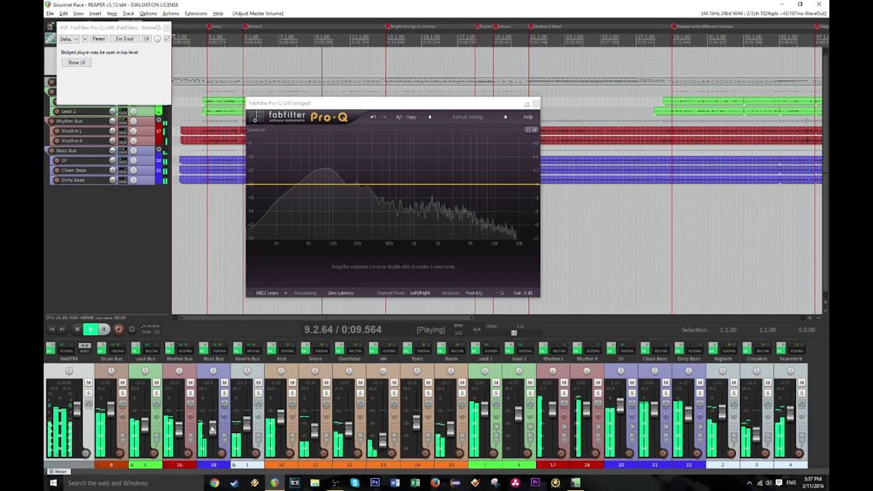
mouse_move(212, 428)
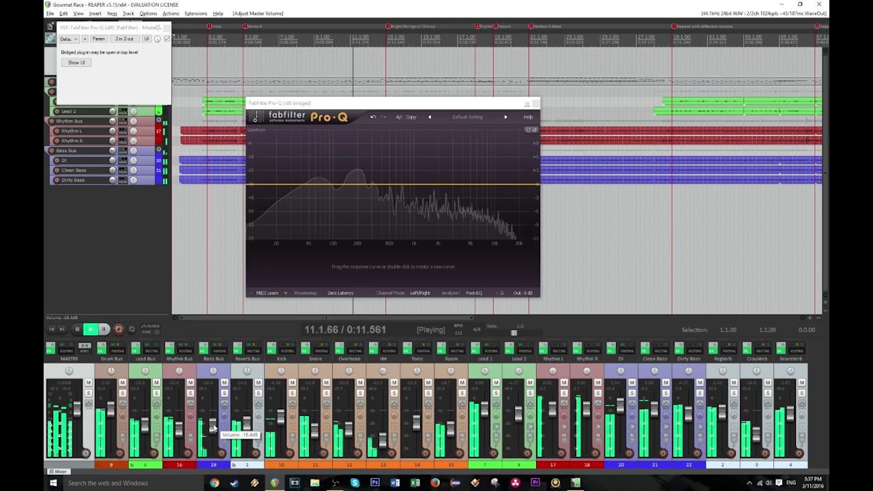
drag(214, 428, 214, 429)
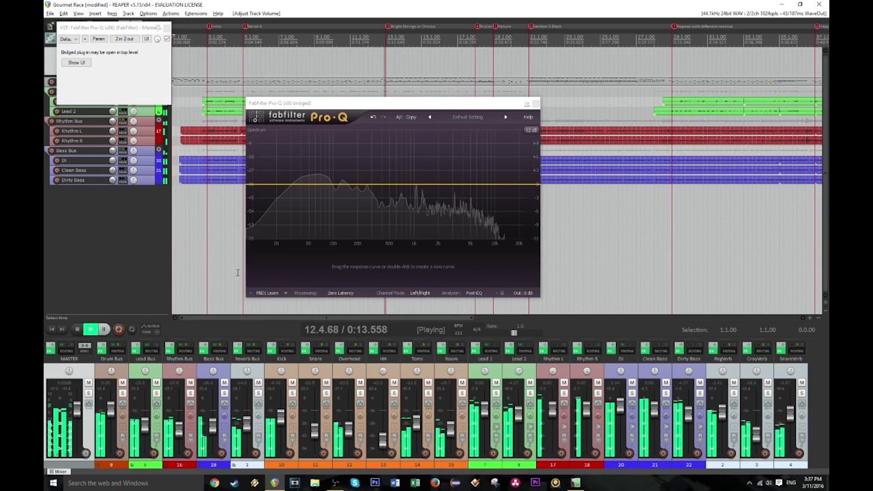
mouse_move(144, 428)
scroll(144, 428, up, 3)
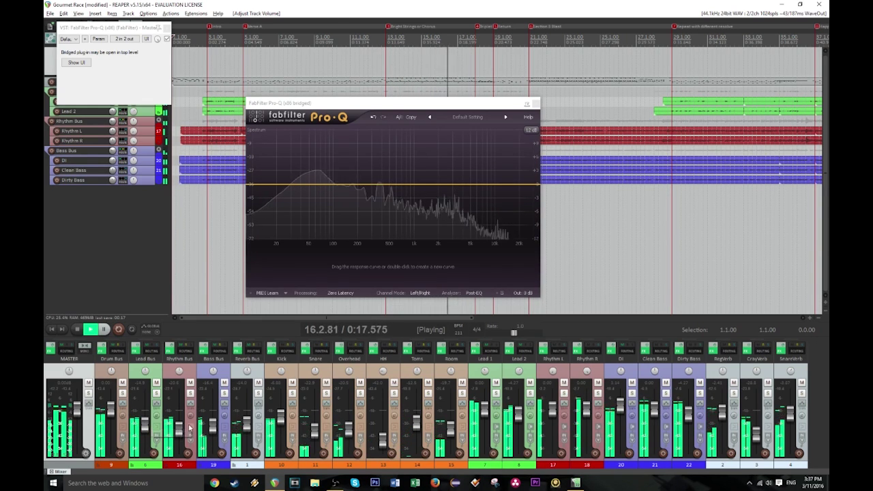
- Raise the Master volume to about +4.88 dB during playback
click(180, 352)
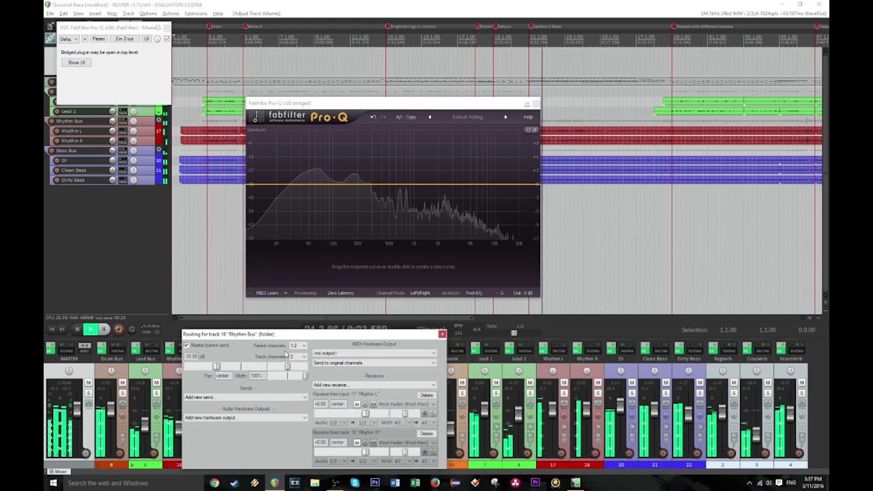
click(442, 335)
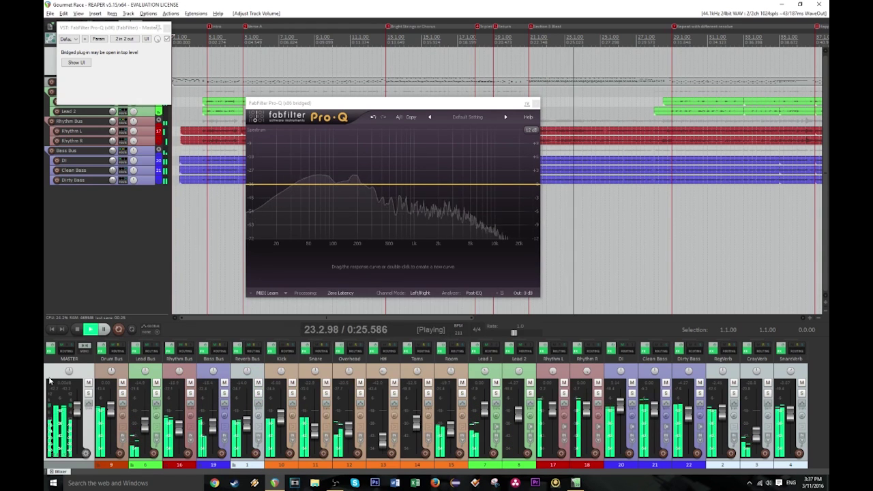
drag(78, 412, 80, 406)
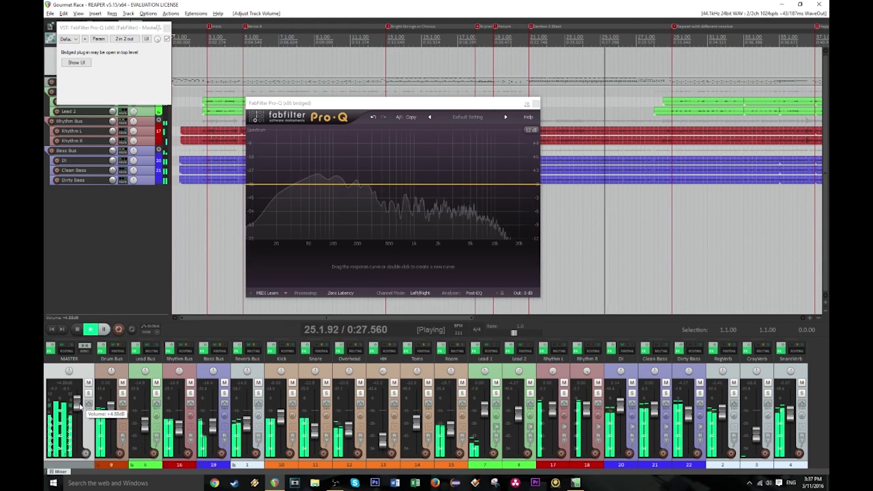
- Fine-tune the low-cut frequency in the Rhythm Bus's FabFilter Pro-Q and close its editor
right_click(167, 356)
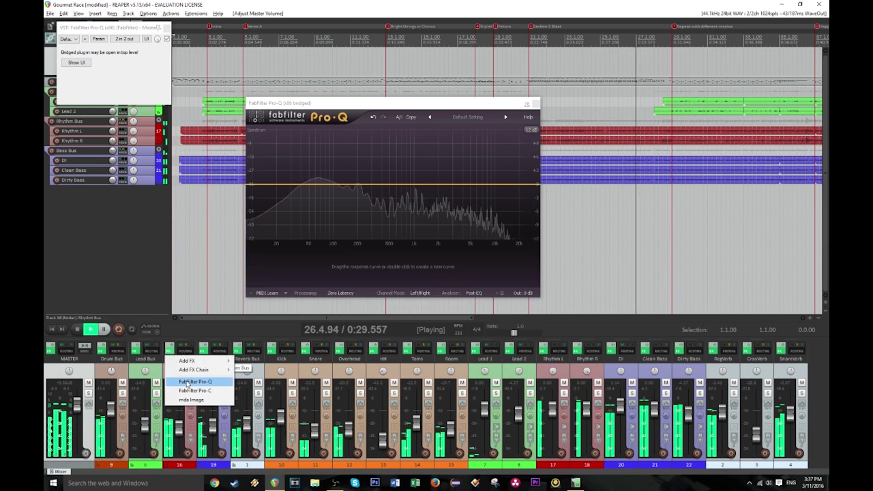
click(187, 383)
click(148, 95)
drag(147, 96, 145, 97)
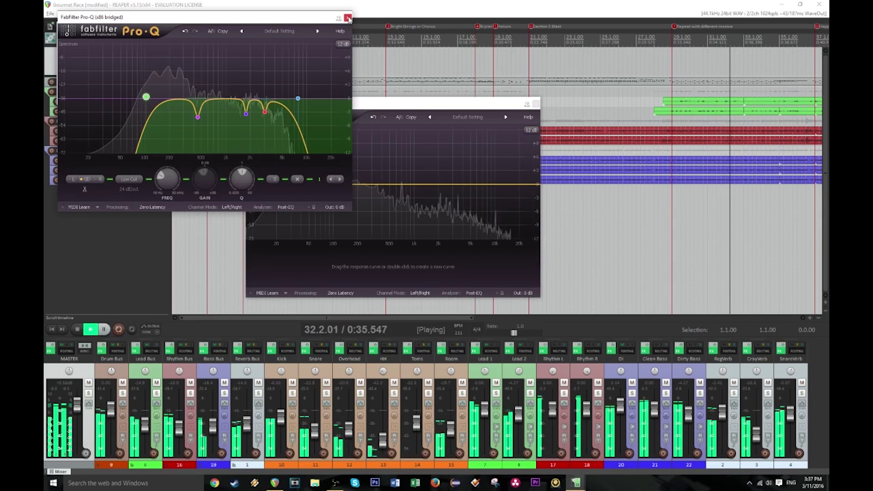
mouse_move(145, 97)
mouse_down()
mouse_move(155, 96)
mouse_move(147, 96)
mouse_up()
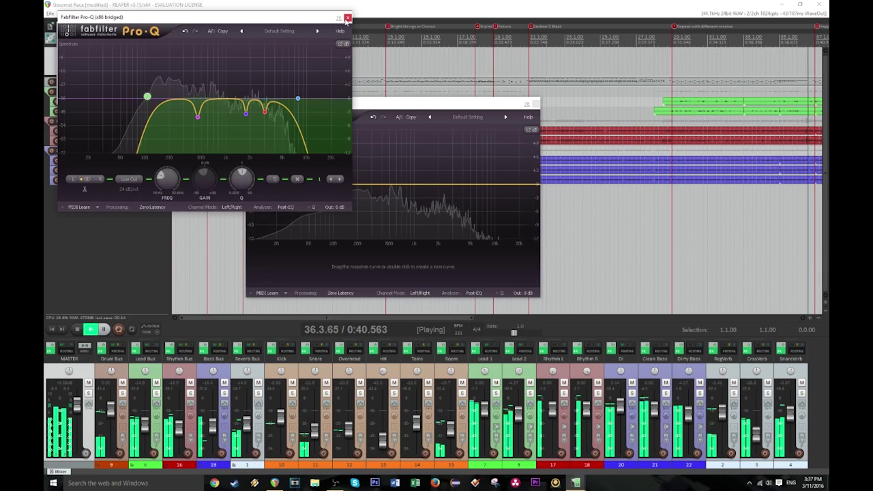
click(347, 18)
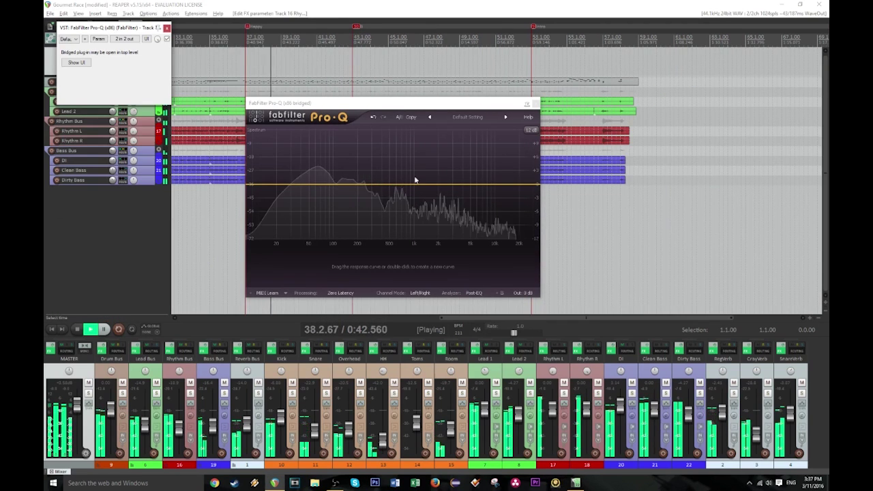
- Adjust the pan of Lead 1 and save the project with playback stopped
click(485, 379)
drag(485, 373, 520, 366)
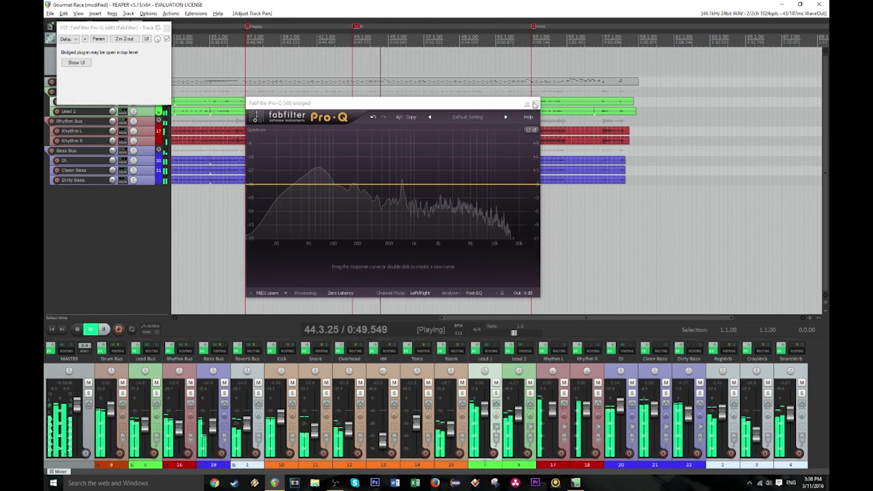
key(space)
key(ctrl+s)
- Add a Low Cut band at the low end of the Master Pro-Q curve
click(284, 187)
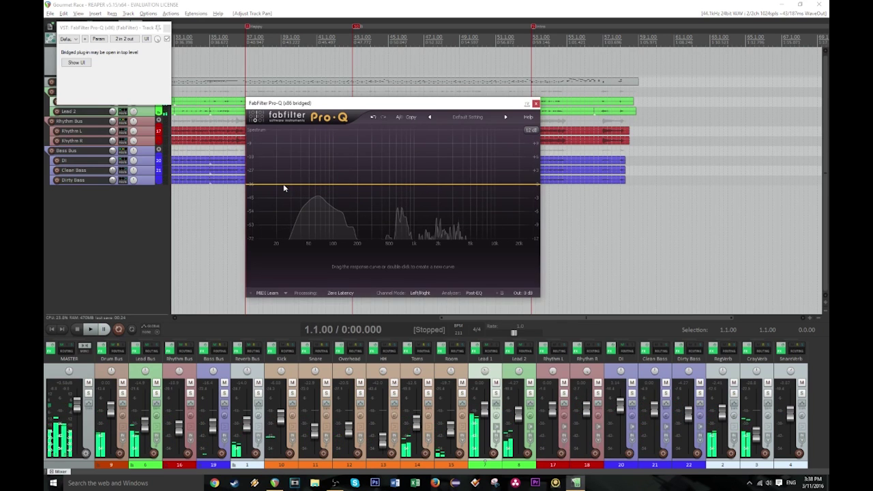
double_click(292, 190)
right_click(292, 191)
mouse_move(321, 204)
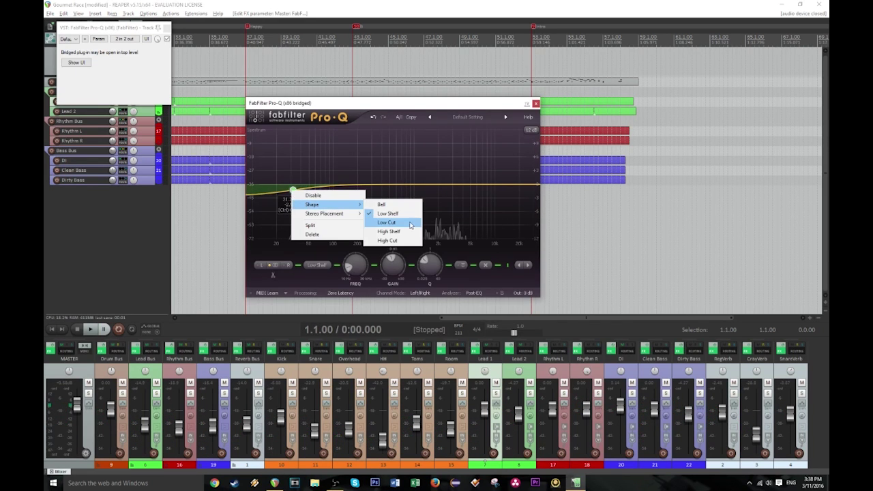
click(416, 223)
drag(292, 190, 294, 235)
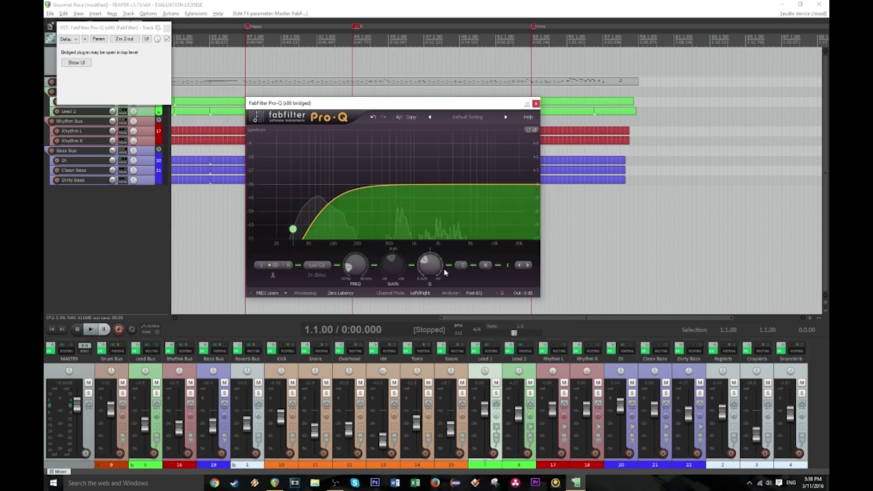
- Play from about bar 41 and set the Master low cut to a Q of 1 at about 25.9 Hz
click(330, 75)
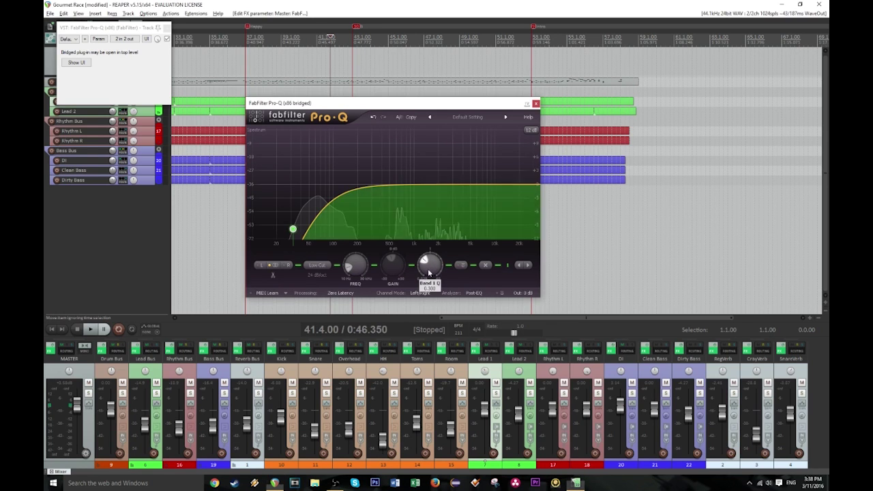
key(space)
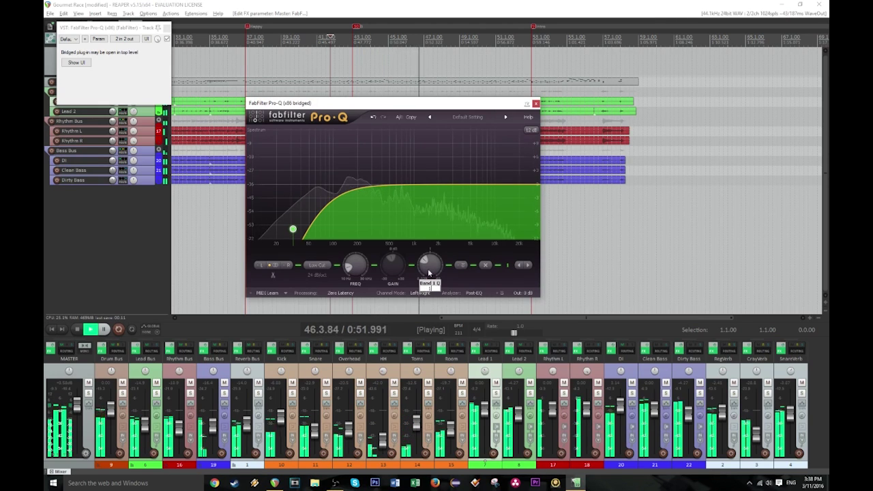
click(464, 284)
drag(292, 186, 287, 185)
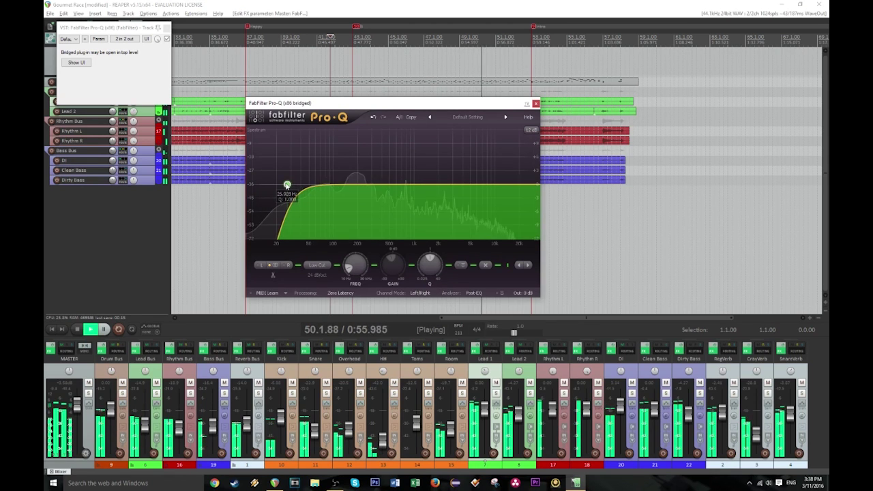
- Add a High Cut band to the Master Pro-Q with a Q of 1 and lower its frequency below 20 kHz
right_click(523, 189)
mouse_move(545, 202)
click(620, 238)
drag(519, 229, 519, 185)
double_click(435, 268)
text(1)
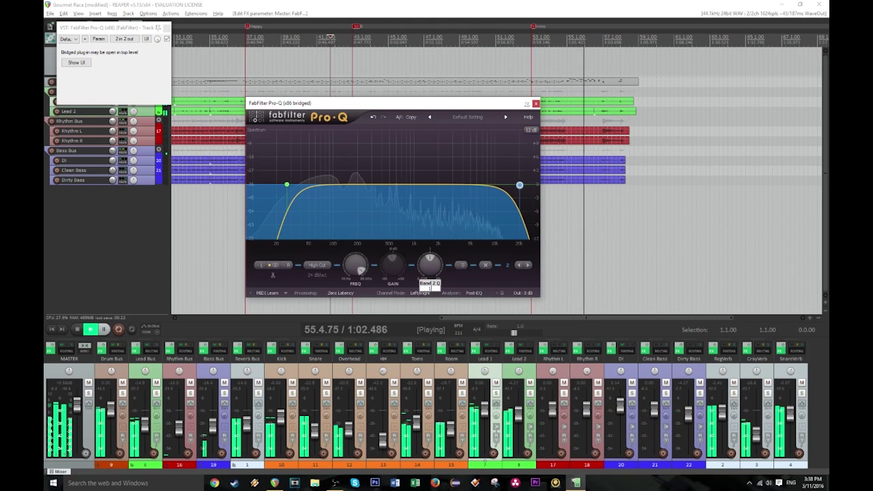
click(474, 279)
drag(359, 269, 350, 274)
- Restart playback from the project start and raise the Master high-cut frequency slightly
key(space)
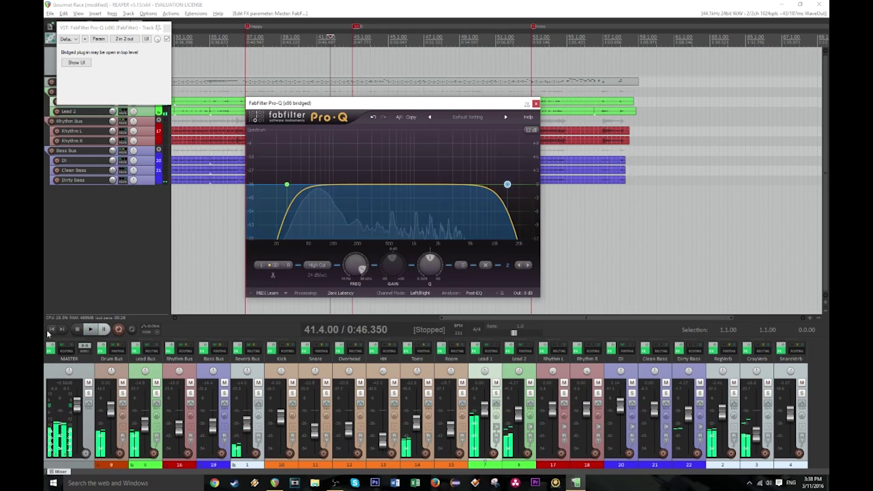
click(52, 331)
key(space)
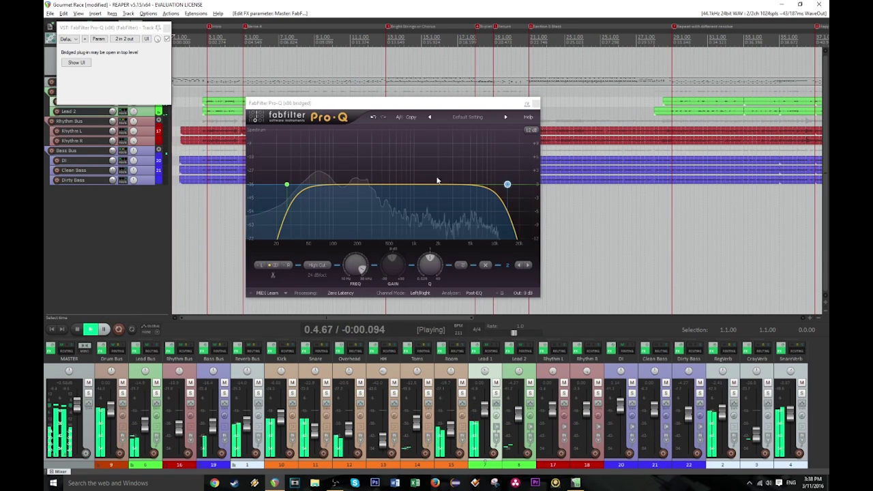
click(506, 185)
drag(508, 185, 512, 187)
- Add a narrow boosted bell to the Master Pro-Q, sweep it through the low mids, and turn it into a cut near 200 Hz
double_click(345, 185)
drag(345, 185, 348, 155)
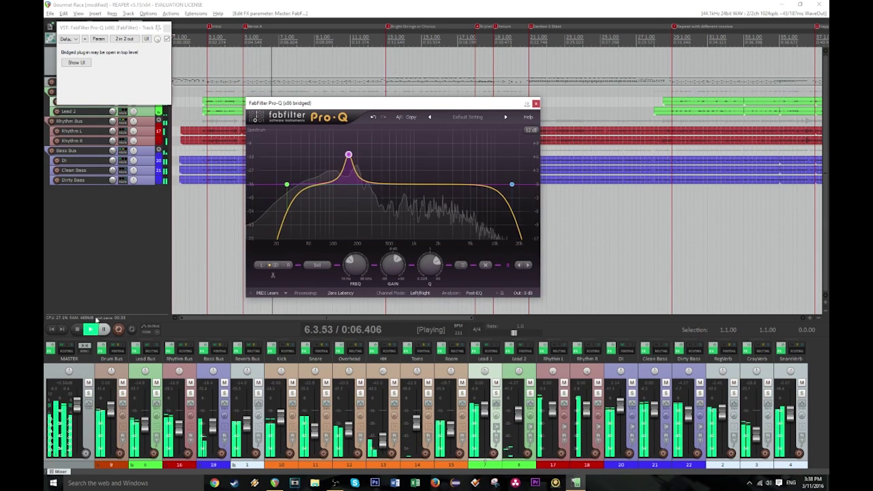
key(space)
drag(348, 155, 354, 153)
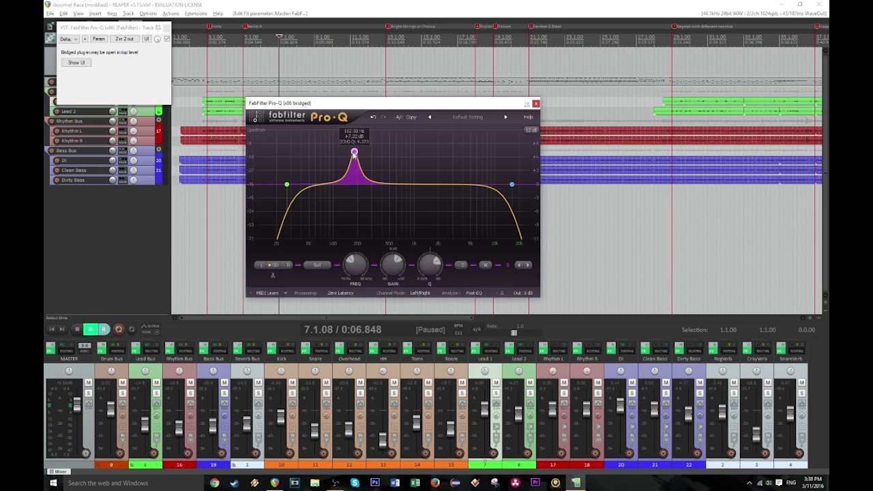
click(113, 337)
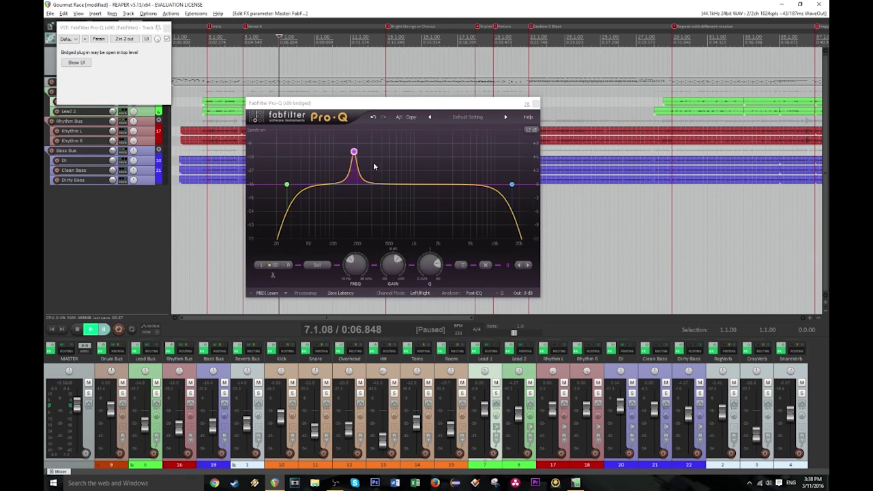
key(space)
drag(354, 152, 357, 202)
- Add narrow bell cuts to the Master Pro-Q at about 700 Hz, 2.6 kHz and 6.2 kHz, each roughly 2 to 3 dB deep
drag(400, 184, 403, 167)
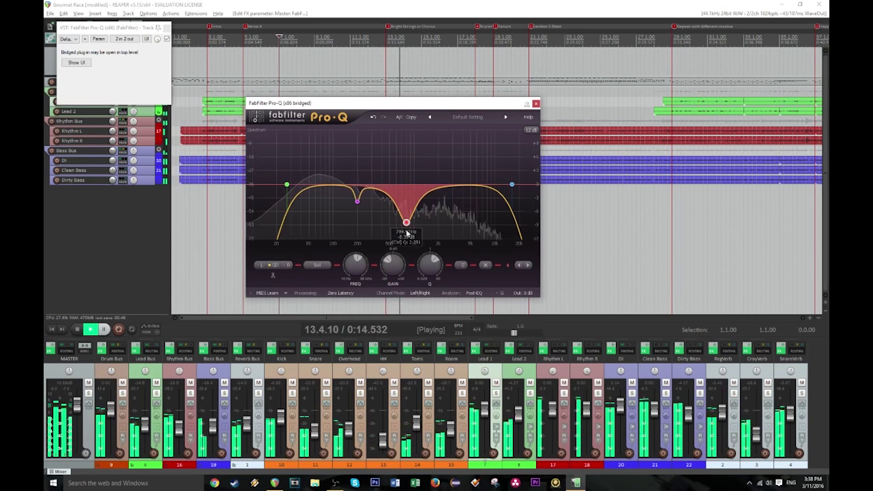
drag(397, 168, 401, 155)
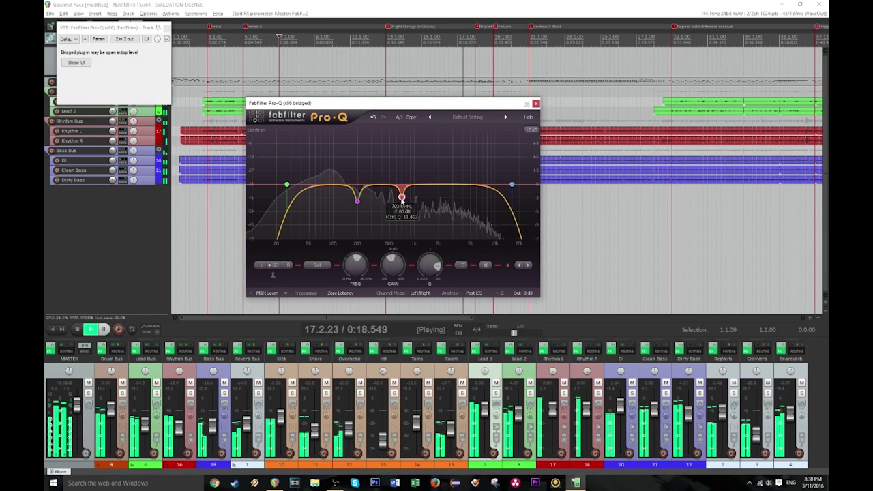
mouse_move(450, 188)
mouse_down()
mouse_move(448, 141)
mouse_move(449, 177)
mouse_up()
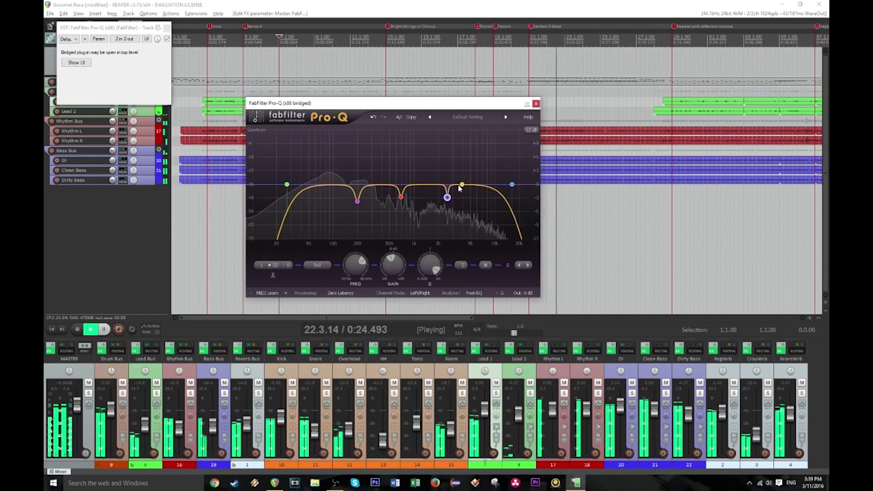
mouse_move(470, 189)
mouse_down()
mouse_move(480, 180)
mouse_move(477, 153)
mouse_move(479, 199)
mouse_up()
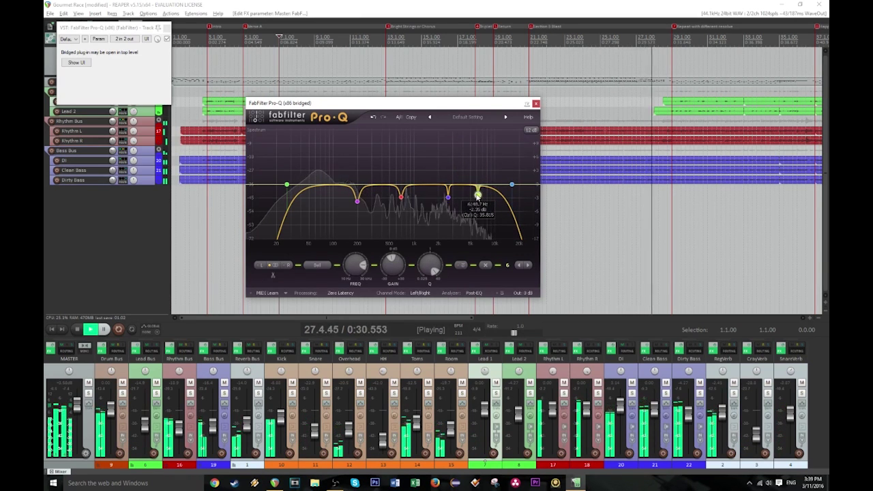
- Move the Master high cut to about 17 kHz and raise the Master volume to about +7.37 dB
click(511, 184)
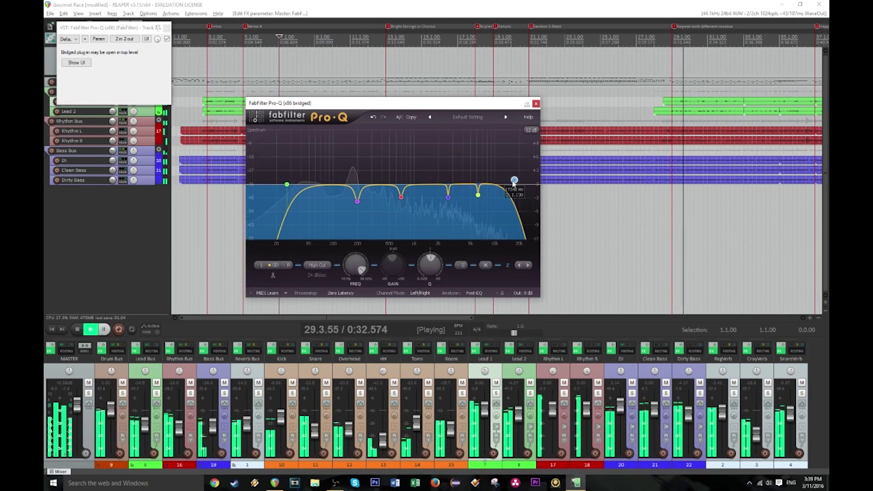
drag(79, 407, 79, 403)
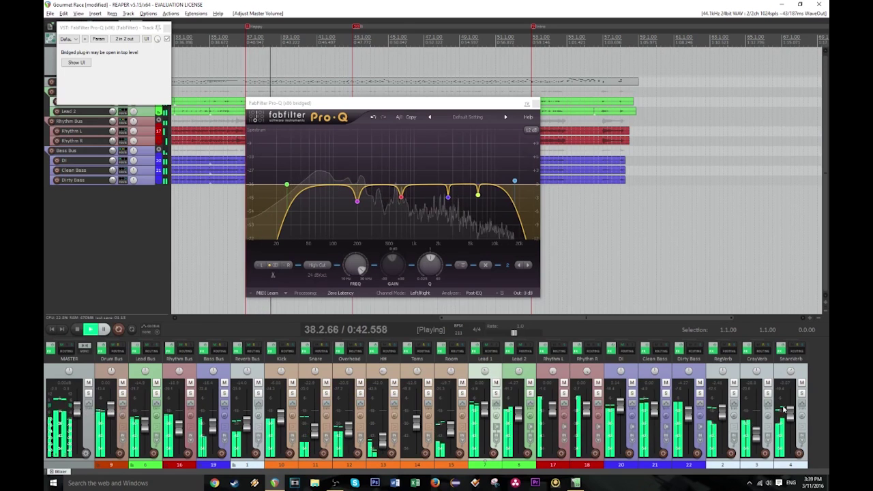
drag(78, 407, 79, 403)
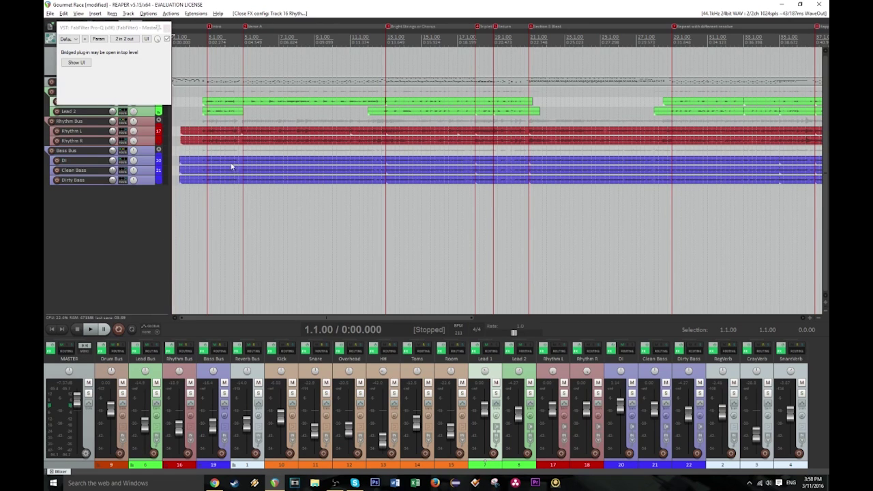
- Show the Master Pro-Q's interface, close its bridge window, and play the mix from the project start
right_click(49, 351)
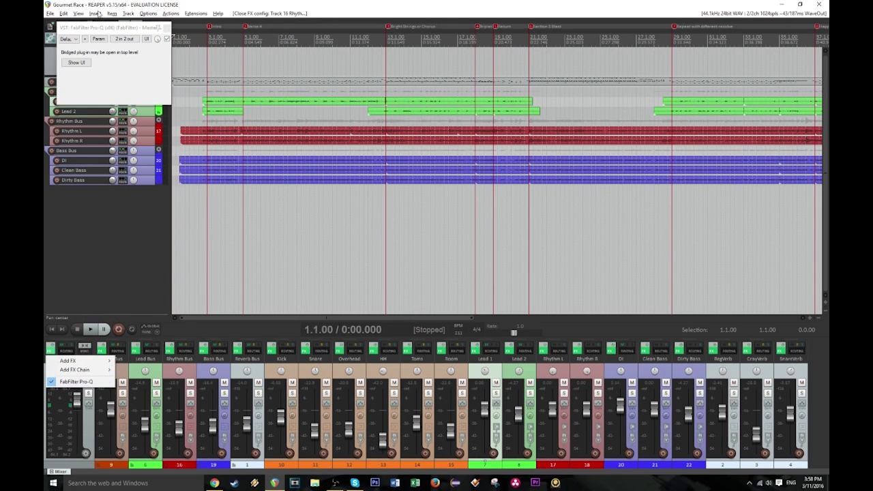
click(85, 64)
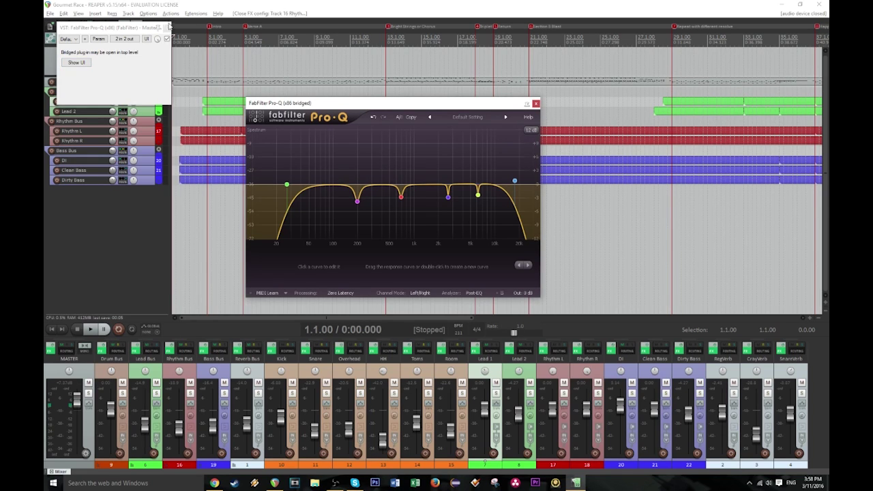
click(169, 26)
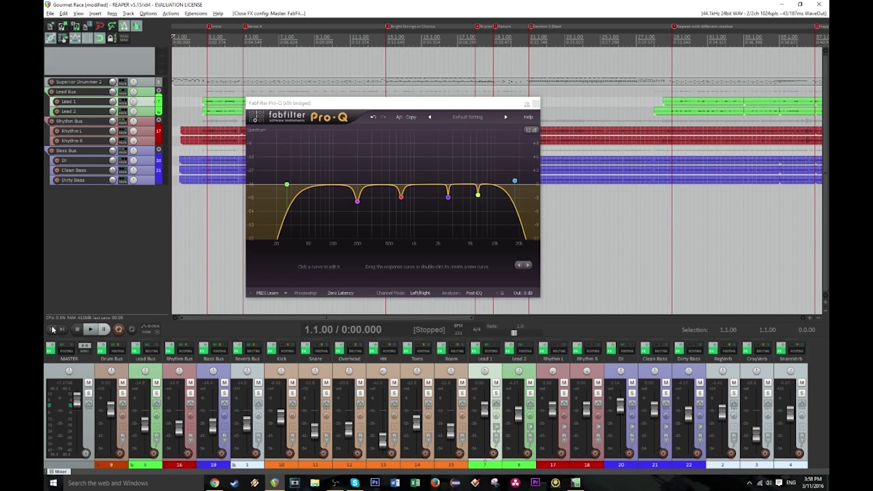
key(space)
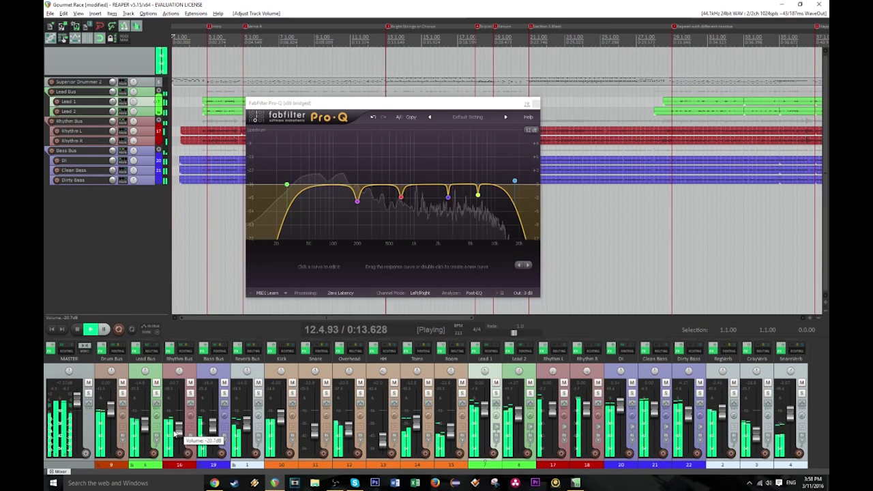
- Play the mix from the project start with the Master in mono, and switch the Master output back to stereo
click(768, 394)
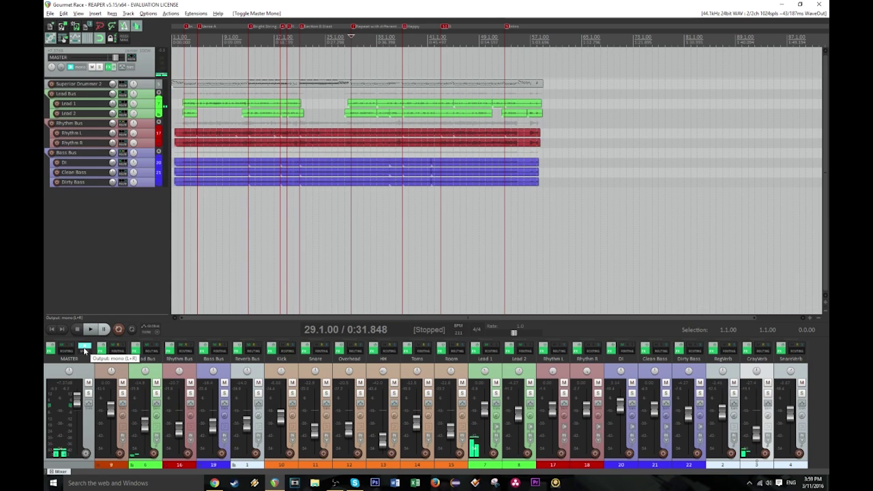
scroll(93, 352, down, 3)
scroll(93, 352, up, 6)
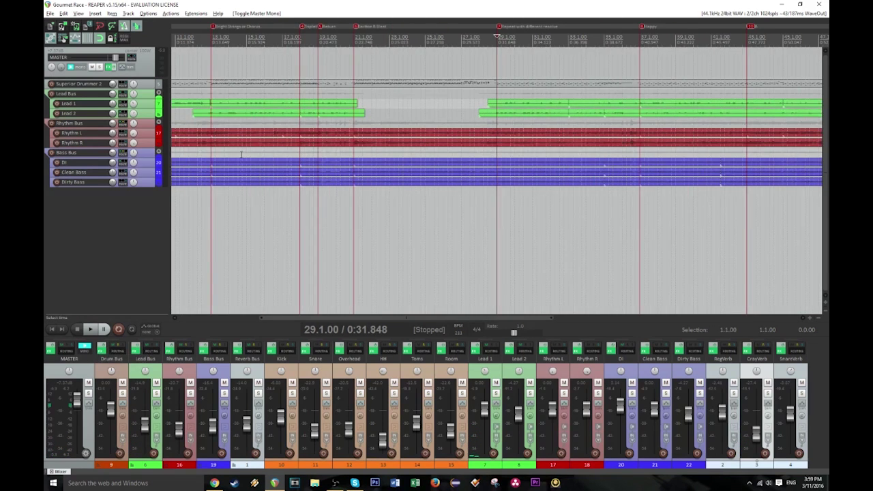
scroll(118, 309, down, 1)
click(51, 328)
scroll(189, 166, up, 4)
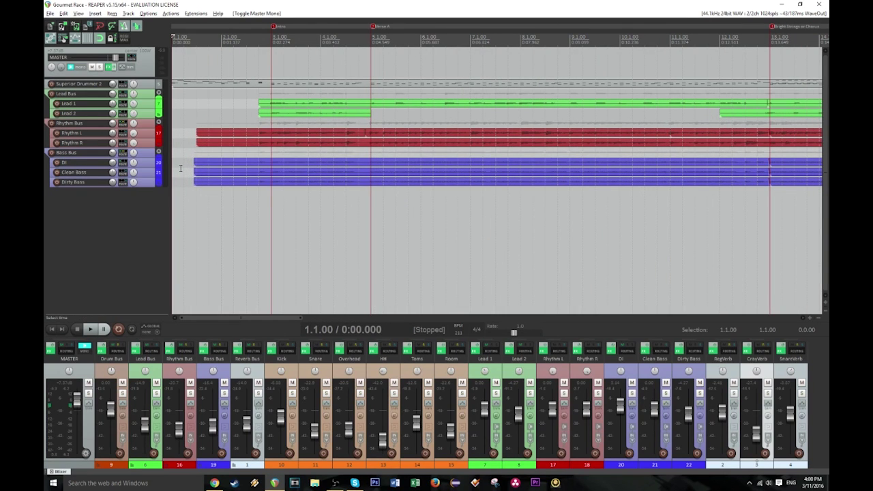
scroll(321, 210, down, 6)
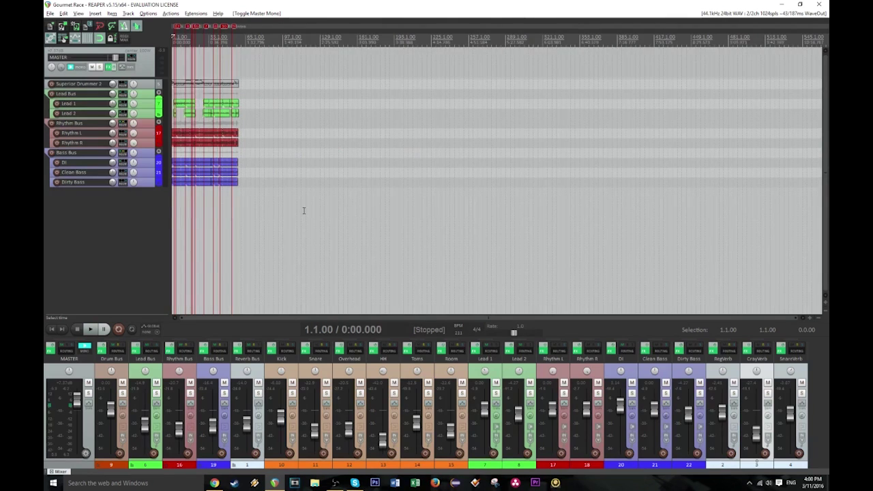
scroll(256, 212, up, 2)
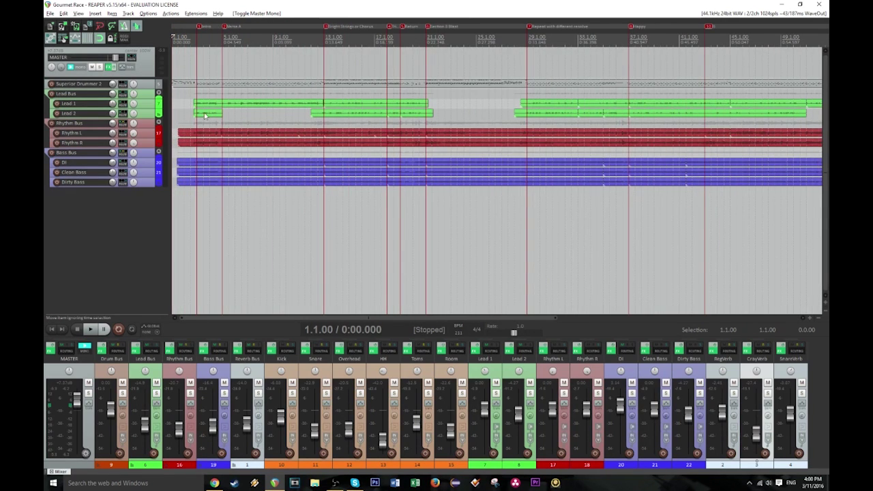
scroll(220, 104, down, 3)
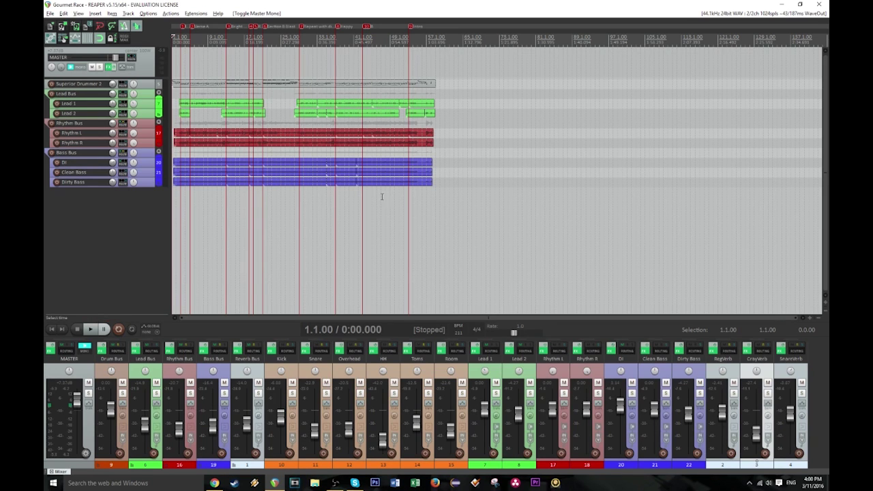
scroll(334, 212, up, 3)
key(space)
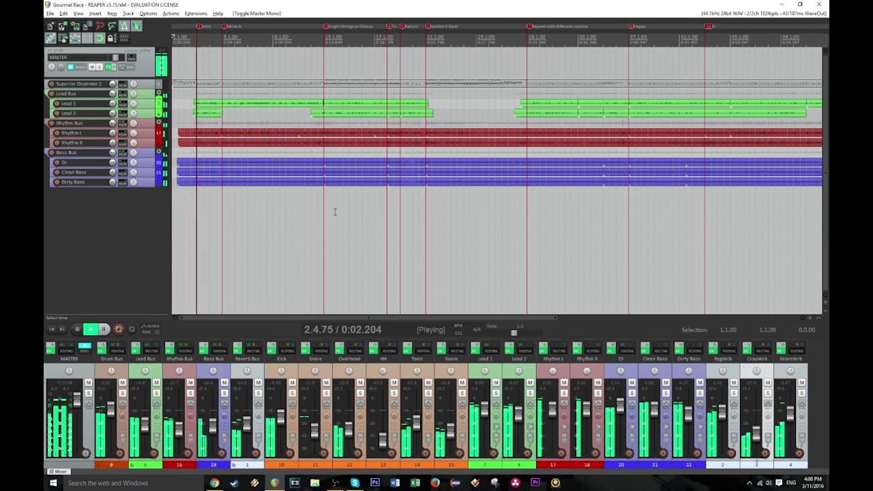
click(83, 351)
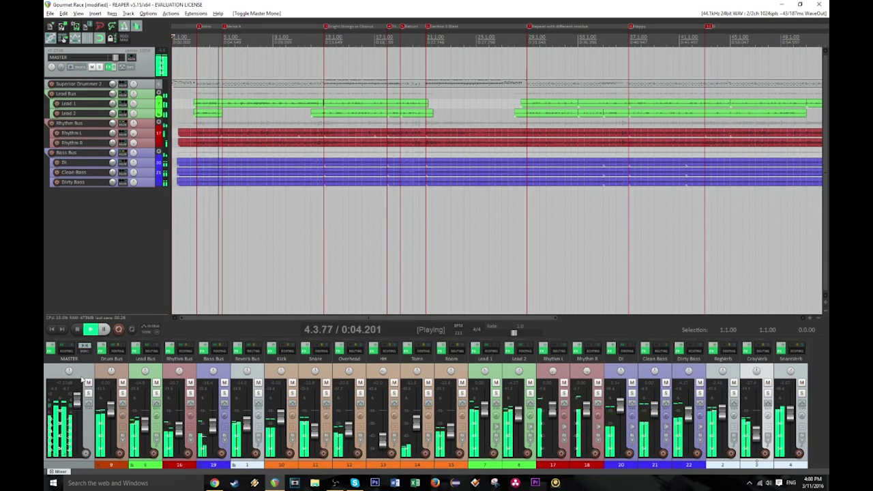
- Try the Master volume at about +9.74 dB and +6.11 dB during playback, and reset it to 0 dB with playback stopped
double_click(77, 403)
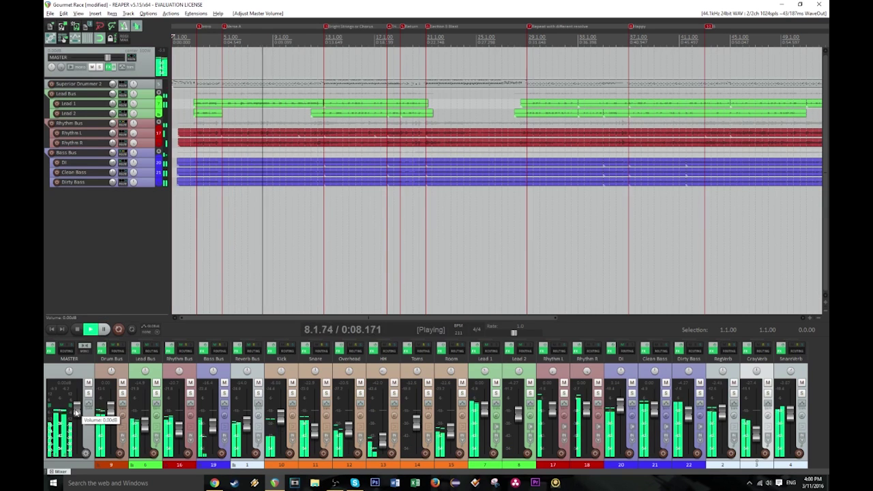
mouse_move(76, 409)
mouse_down()
mouse_move(78, 397)
mouse_move(77, 405)
mouse_up()
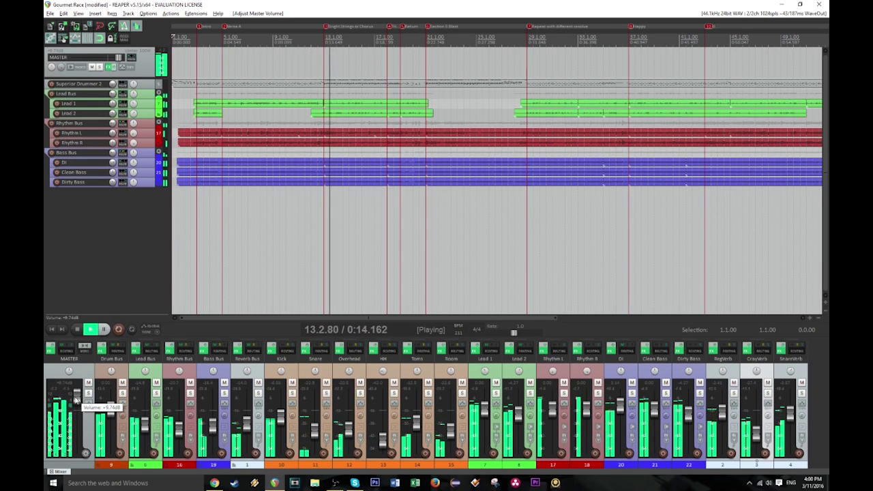
mouse_move(144, 426)
double_click(78, 401)
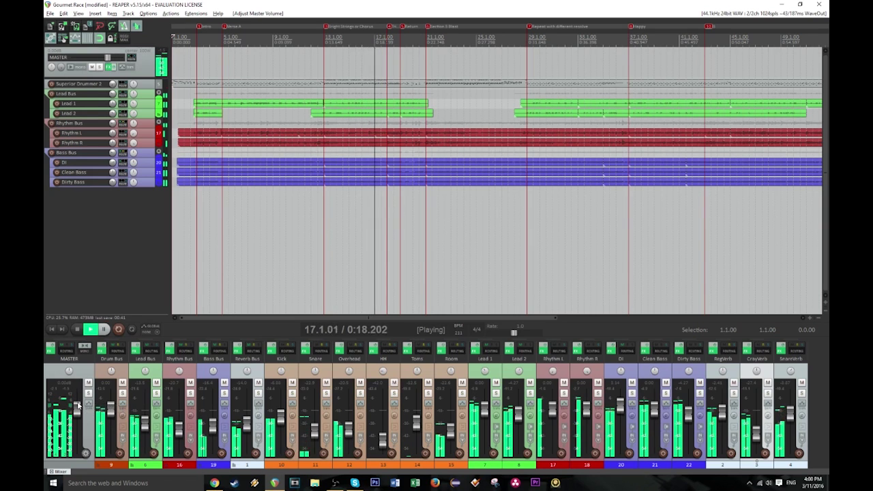
drag(144, 425, 144, 425)
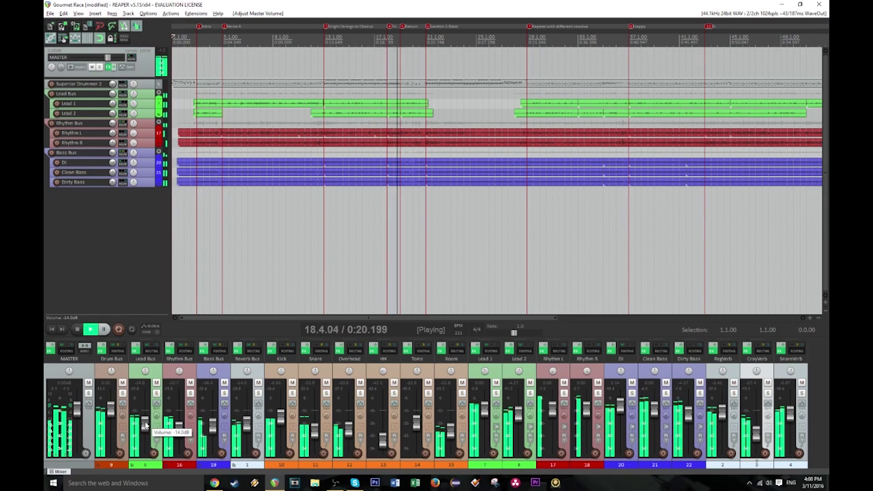
mouse_move(78, 404)
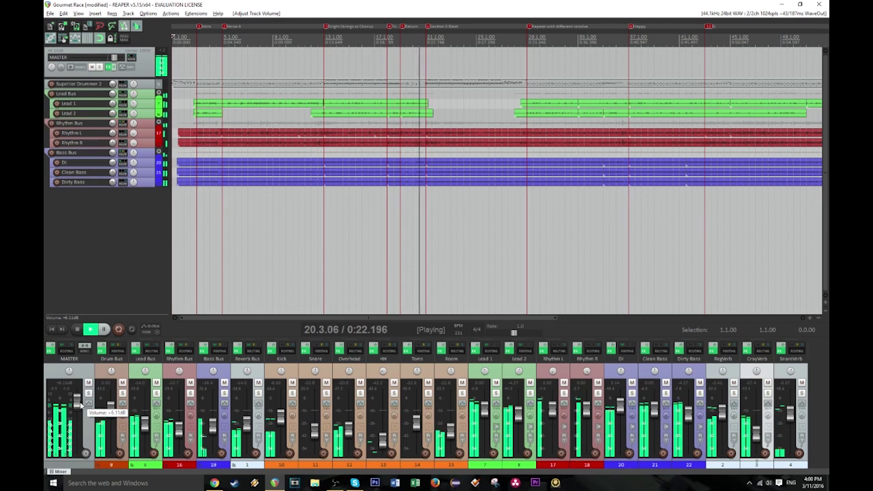
key(space)
double_click(78, 405)
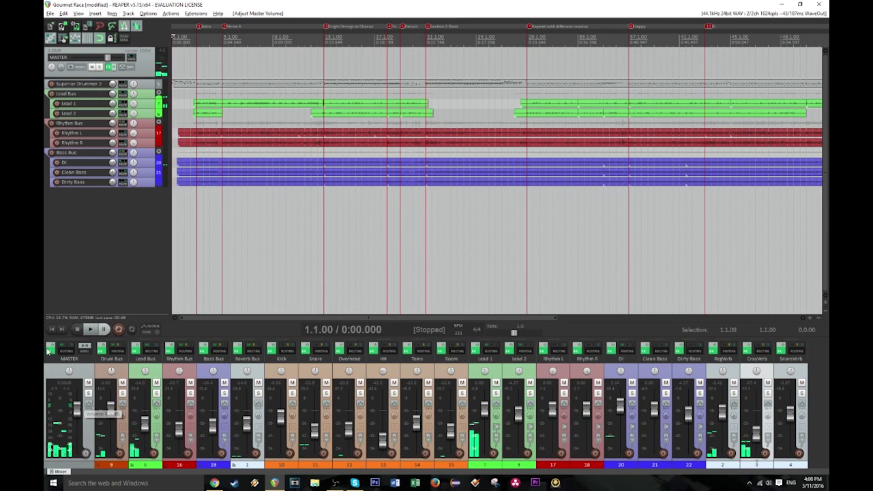
- Add the recently used iZotope Ozone 5 to the Master track, dismiss its preset manager, and show the Dynamics module
click(48, 349)
mouse_move(79, 363)
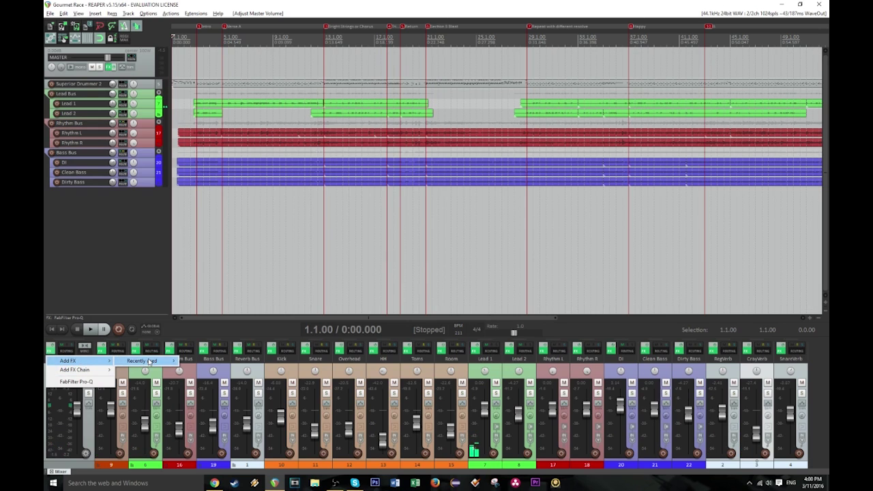
mouse_move(148, 362)
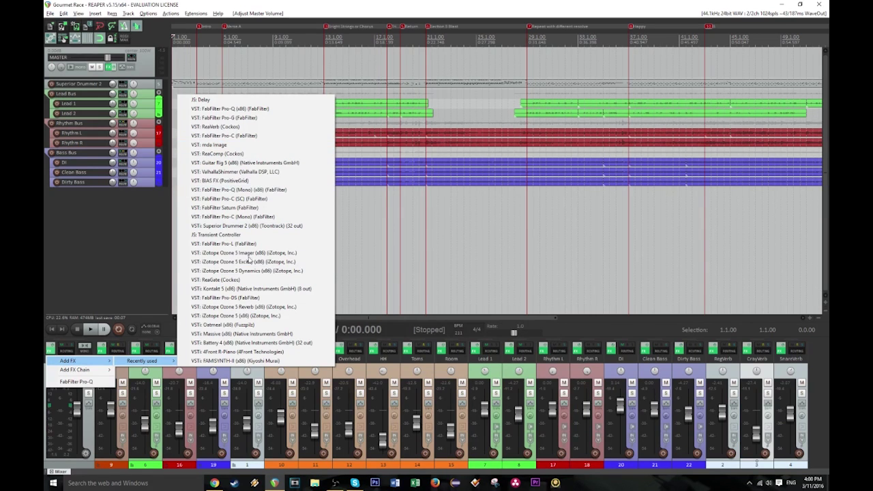
click(254, 315)
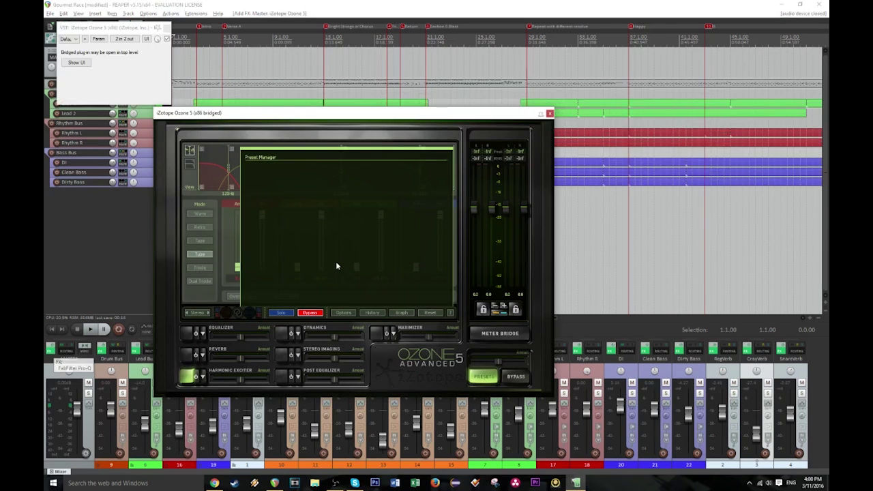
click(435, 300)
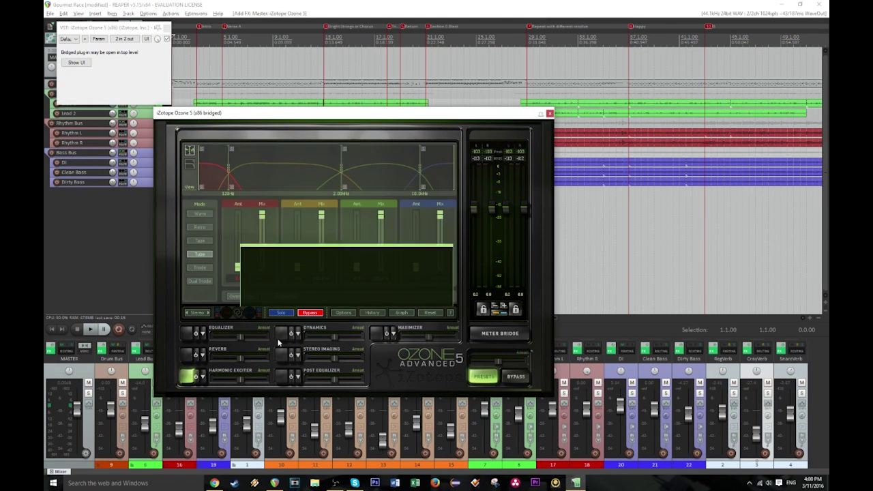
click(285, 333)
- Close the Ozone bridge window and move the Dynamics crossovers to about 150 Hz and 1.54 kHz
click(227, 170)
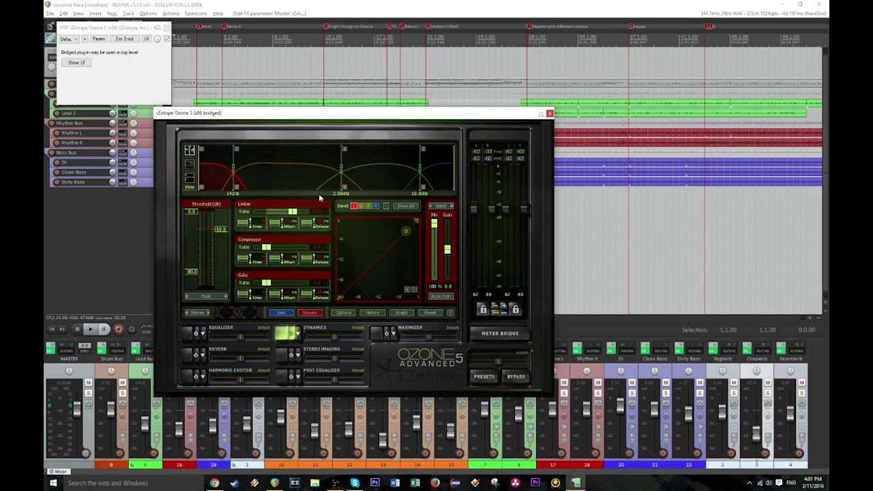
click(167, 28)
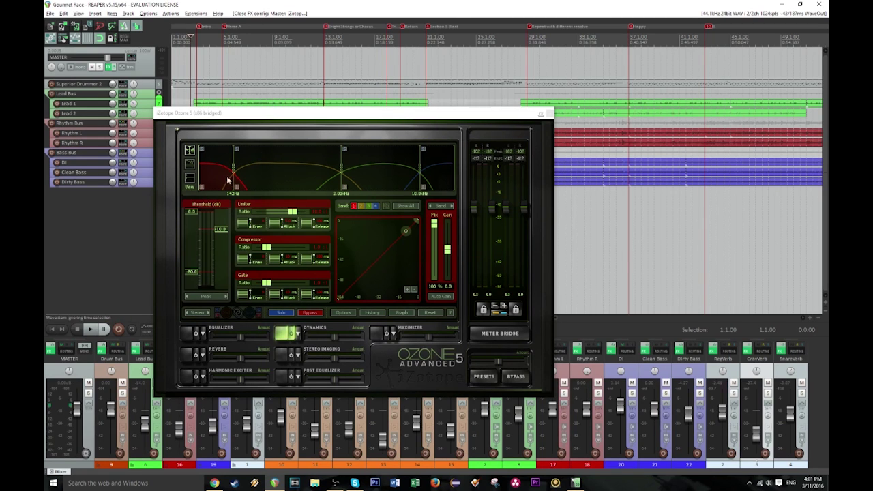
drag(233, 170, 235, 170)
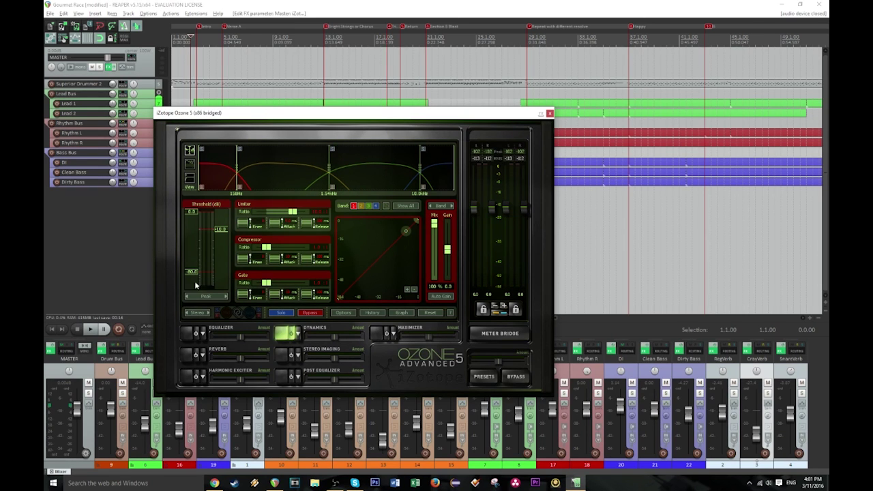
- Play the mix from near the start and set band 1's compressor threshold to about -31.6 dB with a slightly raised ratio
click(178, 37)
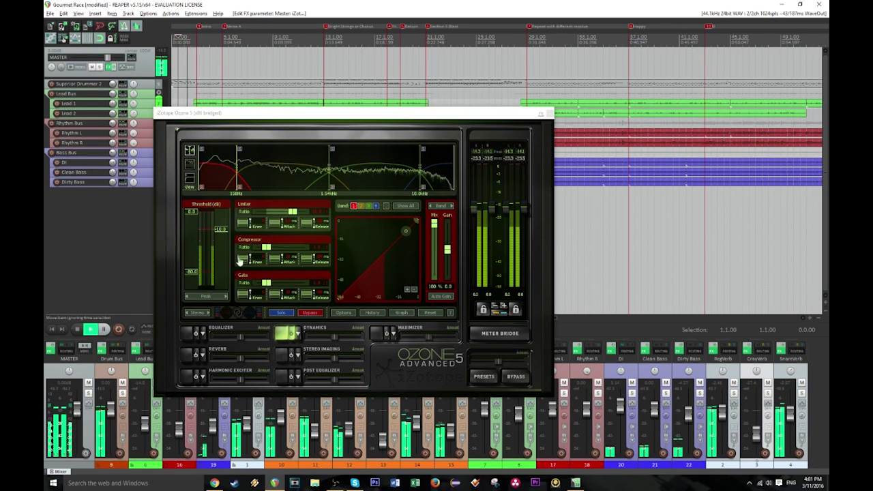
mouse_move(222, 231)
mouse_down()
mouse_move(222, 250)
mouse_move(274, 253)
mouse_up()
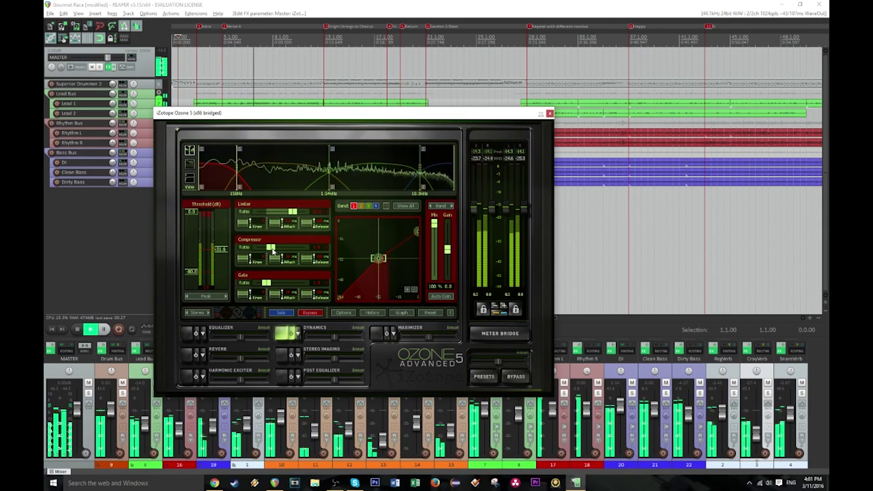
- Raise the Master volume to about +6.11 dB and lower the limiter threshold of Dynamics band 1
drag(77, 409, 77, 401)
click(213, 426)
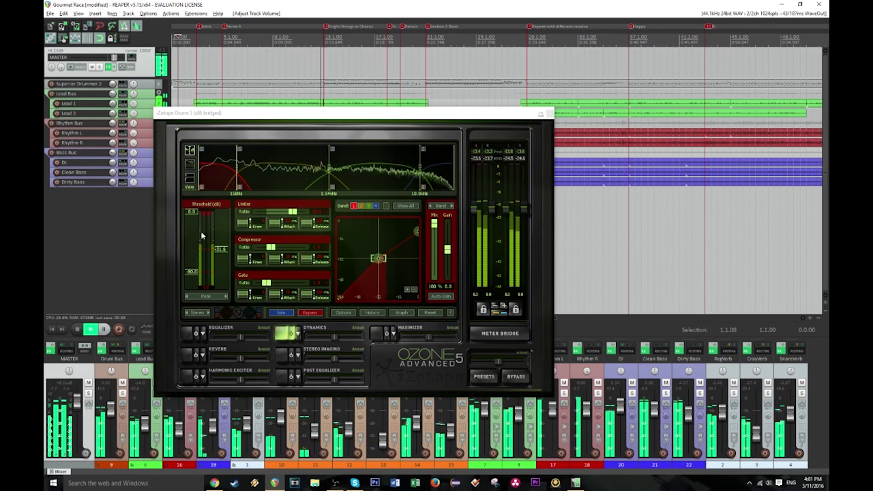
drag(191, 212, 190, 237)
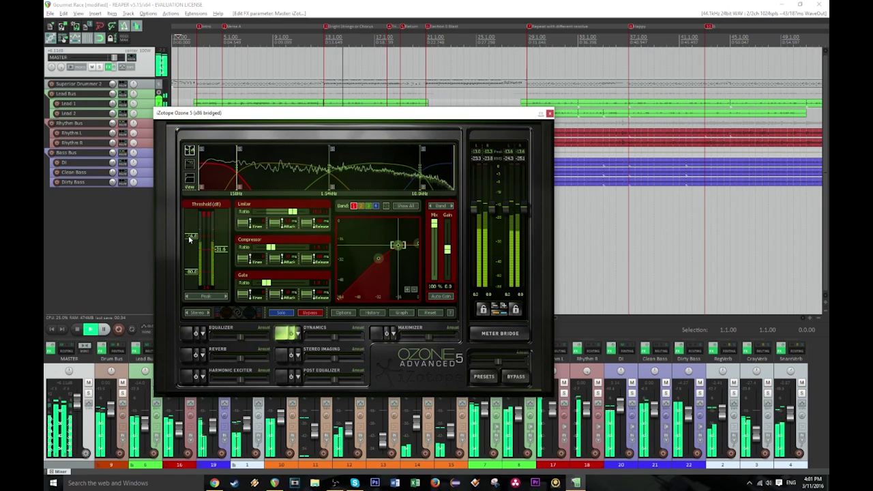
- Select Dynamics band 2, set its lower crossover to about 160 Hz, and play from just after the Bright Strings or Chorus marker
click(273, 169)
click(276, 4)
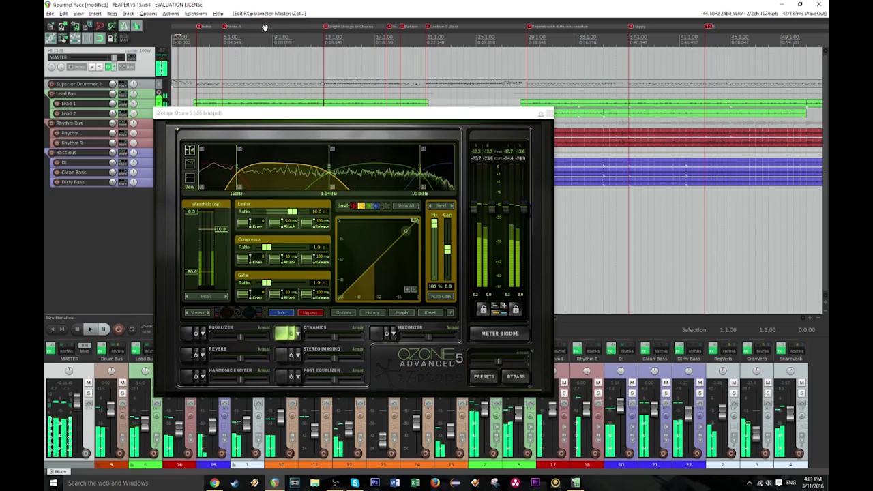
click(237, 174)
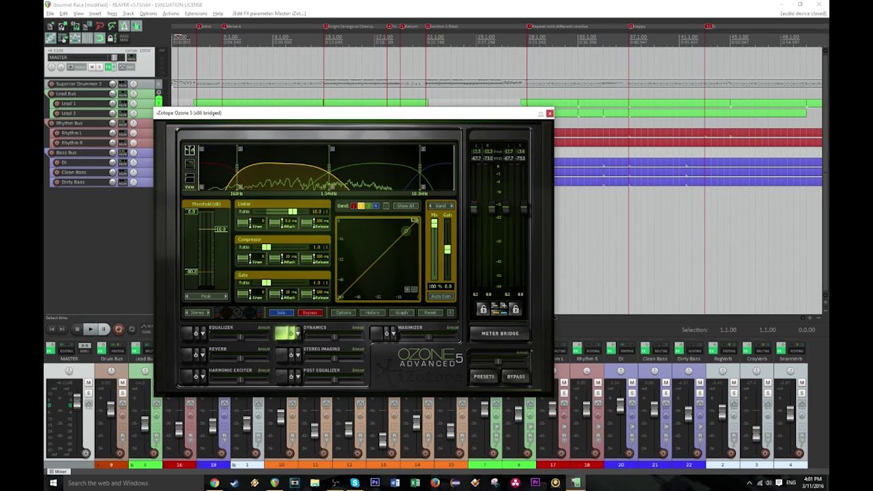
click(349, 39)
key(space)
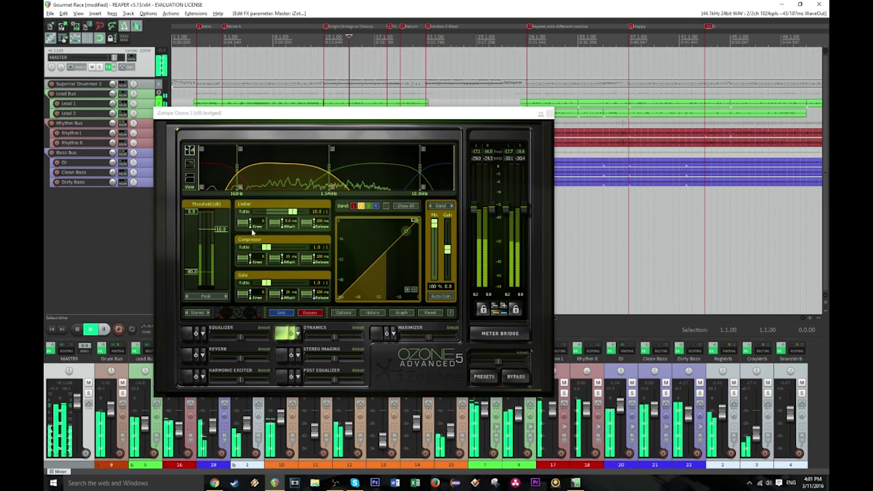
- Move band 2's upper crossover to about 1.53 kHz, and set its compressor to about -26.5 dB at 1.3:1 with a lowered limiter threshold
drag(330, 168, 329, 169)
drag(220, 233, 268, 252)
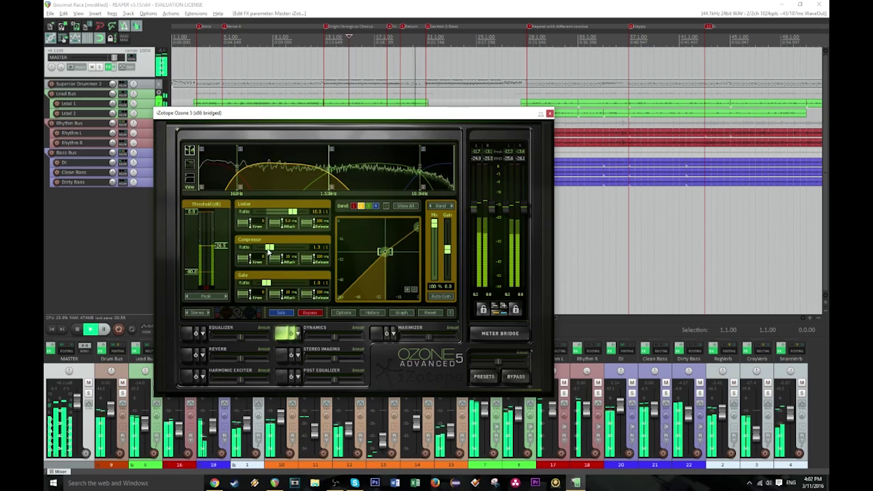
mouse_move(192, 212)
mouse_down()
mouse_move(196, 237)
mouse_move(219, 249)
mouse_up()
- Set Dynamics band 3's compressor to about -29.2 dB threshold at 1.2:1 ratio, and its limiter threshold to about -11.7 dB
click(220, 176)
click(287, 170)
click(363, 172)
mouse_move(219, 229)
mouse_down()
mouse_move(217, 248)
mouse_move(269, 248)
mouse_up()
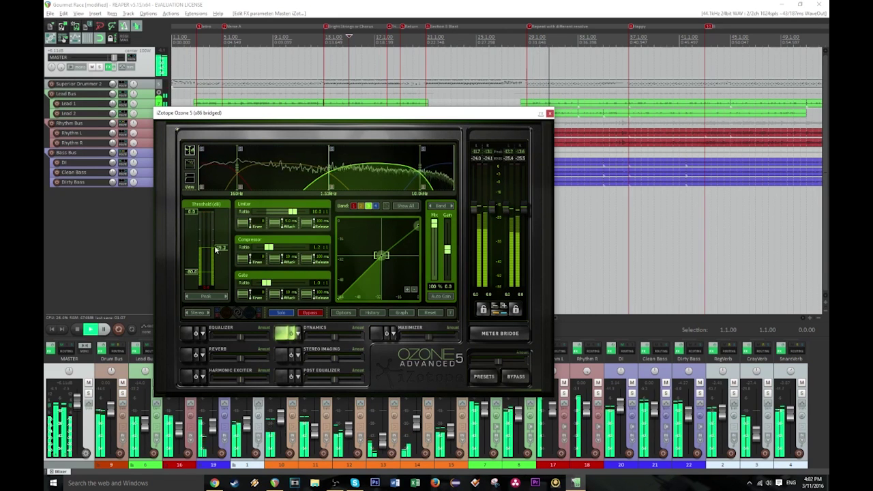
drag(191, 216, 191, 230)
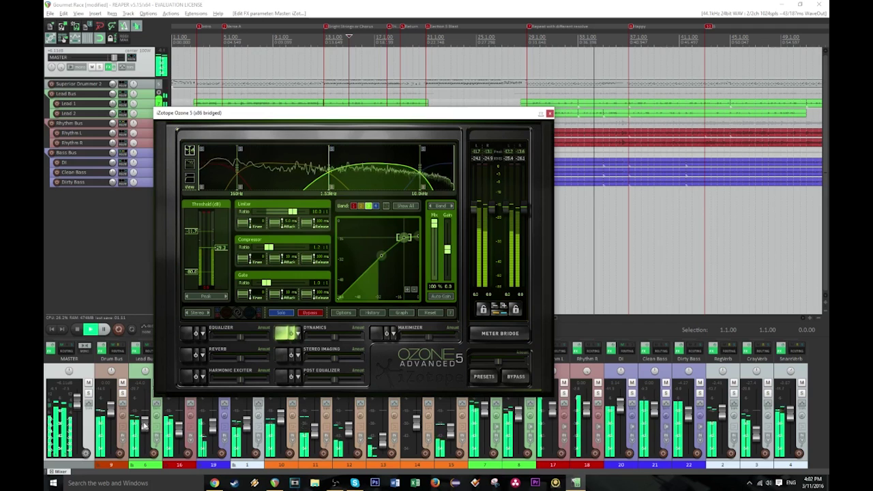
- Fine-tune the mix levels with the Lead Bus at -14.0 dB, a slight SnareVerb adjustment, and Room at about -17 dB
click(145, 423)
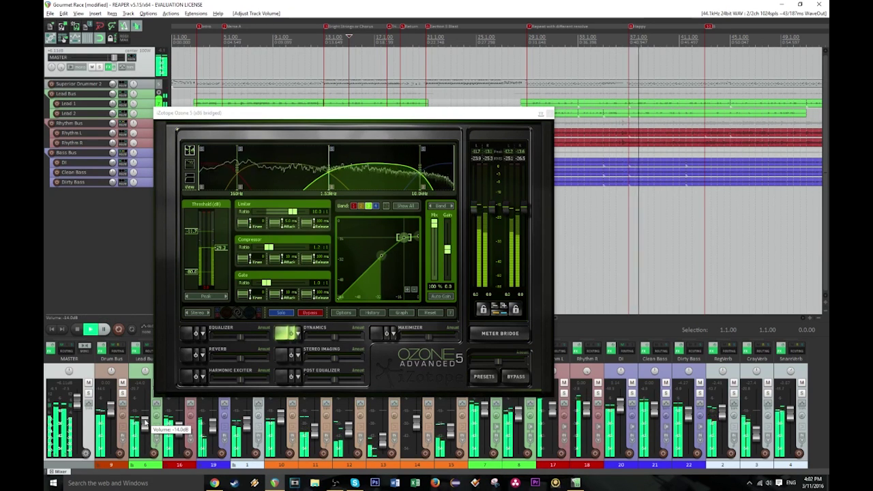
click(145, 421)
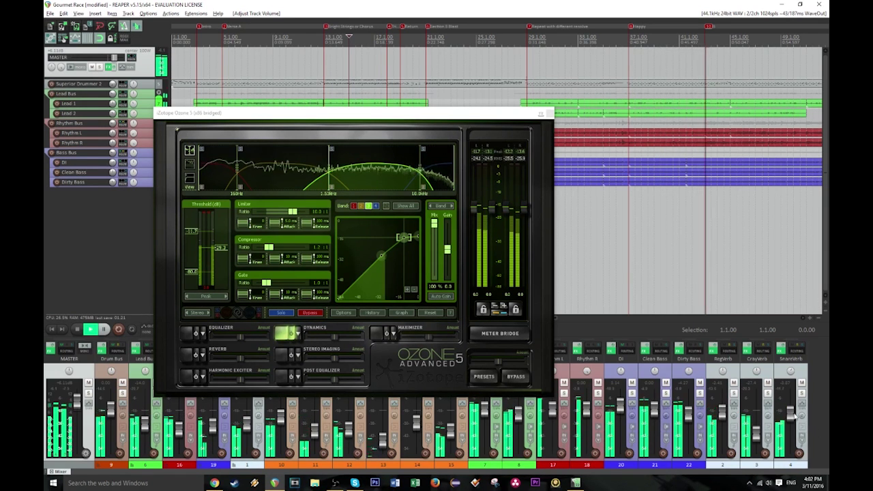
drag(792, 411, 790, 414)
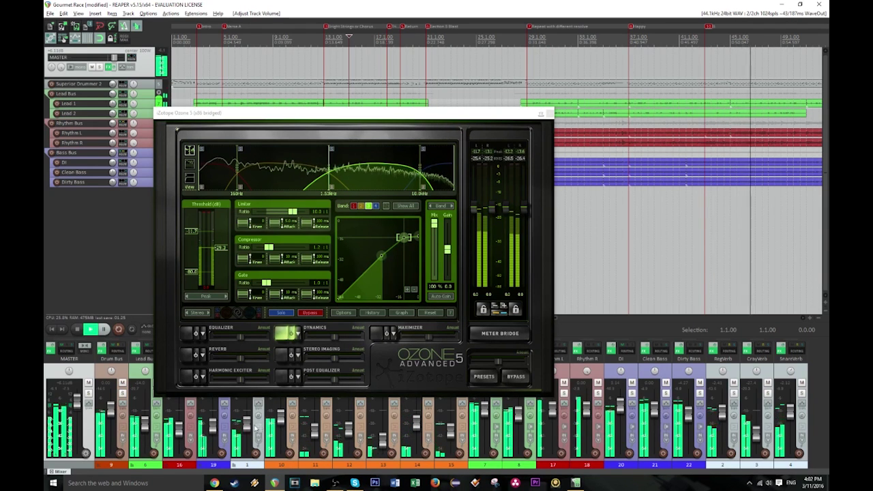
mouse_move(316, 431)
drag(453, 437, 452, 435)
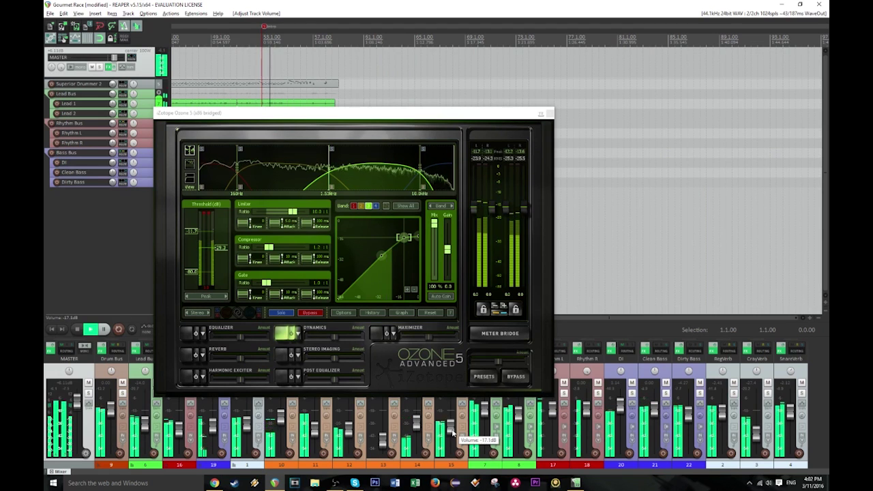
- Fine-tune the Room level to about -17.1 dB, and replay the ending from just after the last marker to check the balance
drag(454, 426, 452, 435)
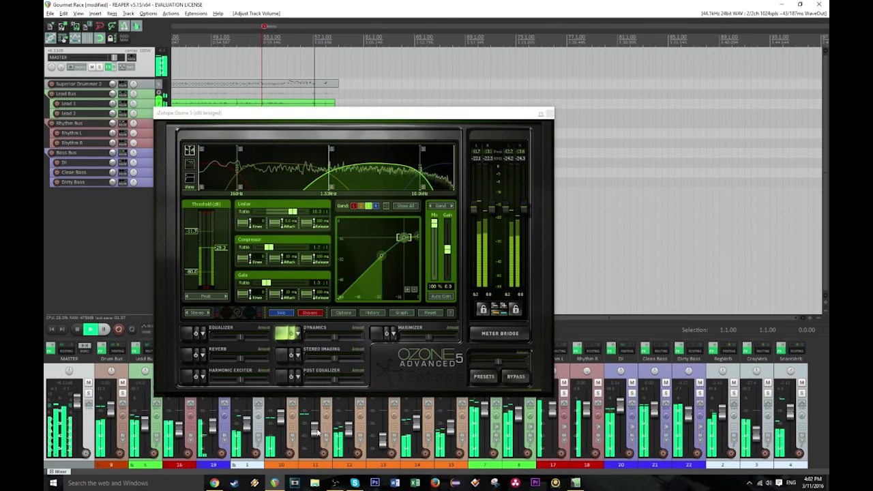
key(space)
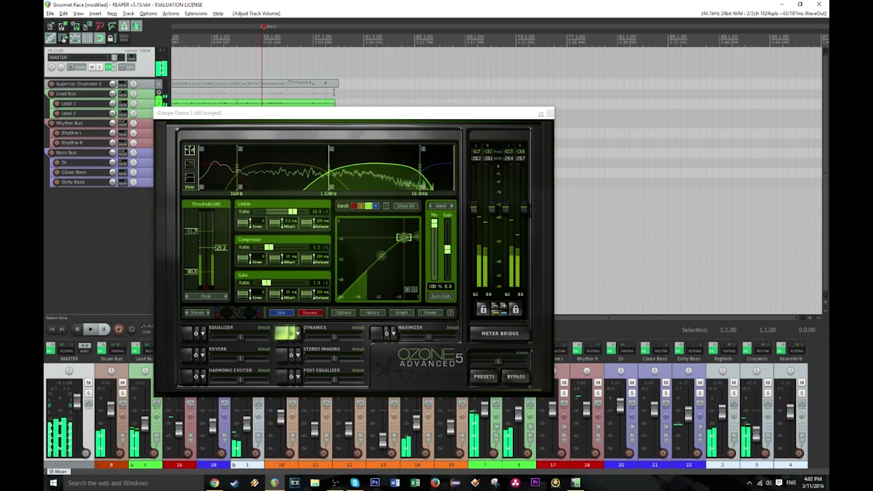
click(281, 39)
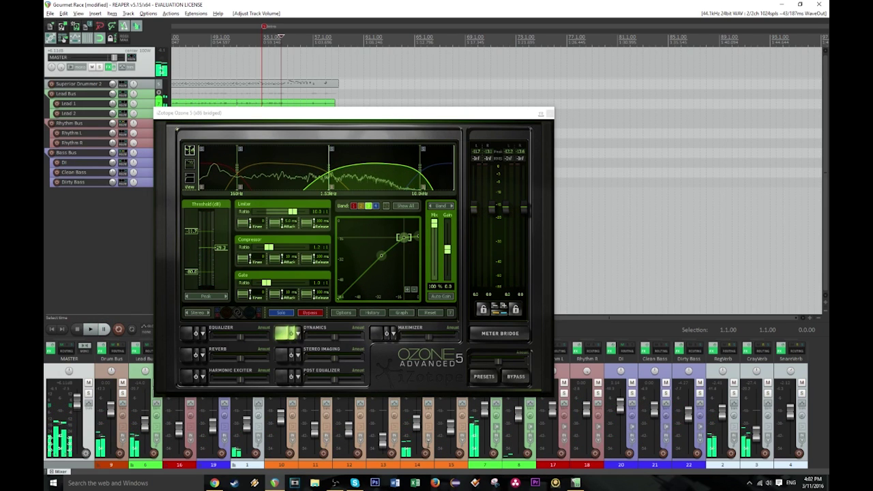
key(space)
mouse_move(416, 426)
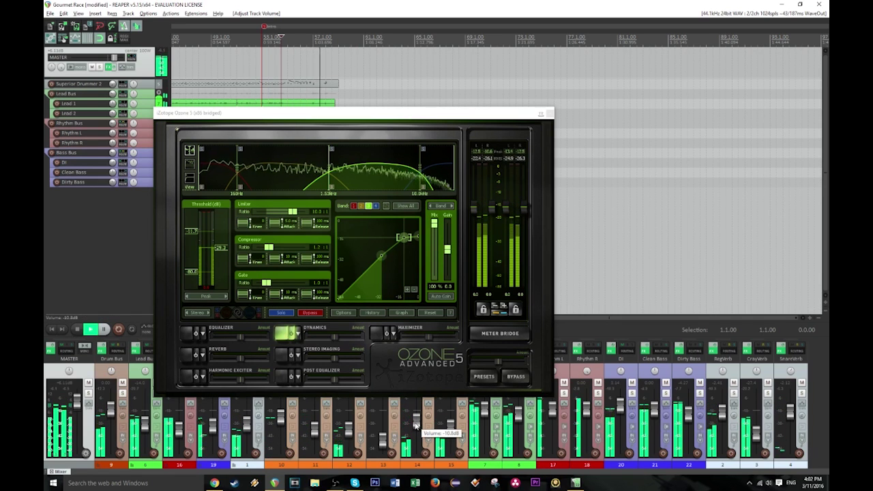
key(space)
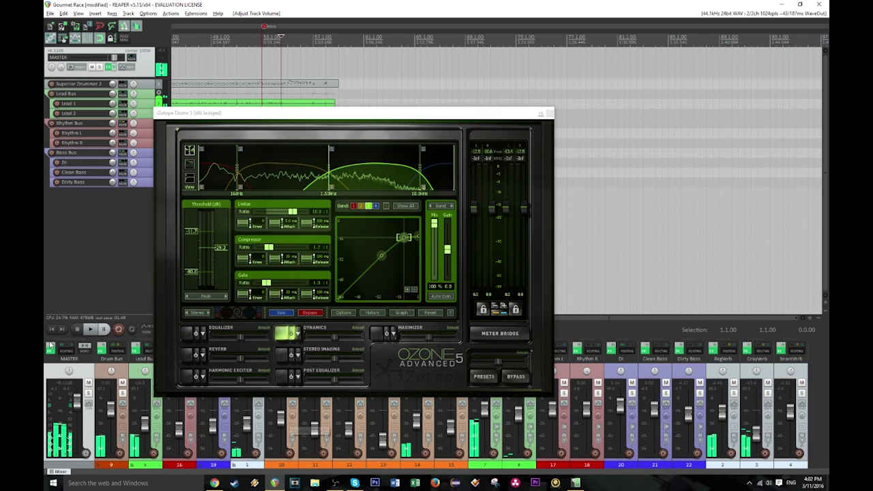
key(space)
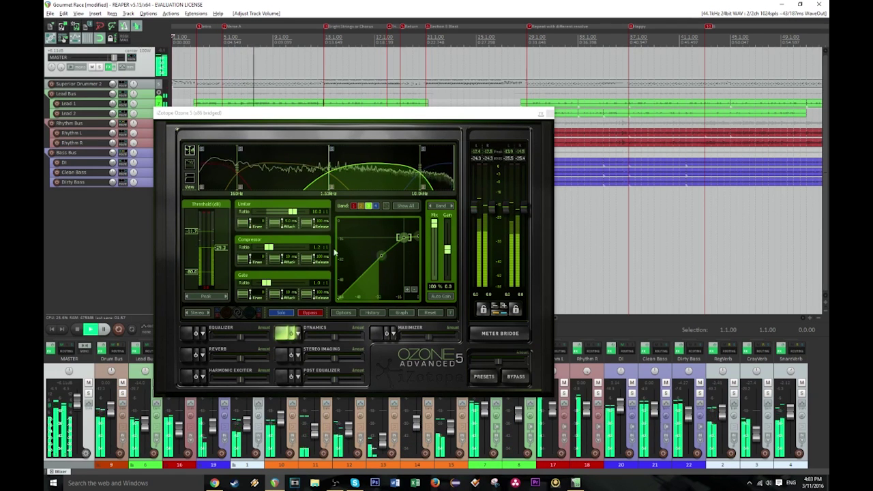
- Set Dynamics band 3's compressor ratio to 1.3:1 and band 2's compressor to about -29.0 dB at 1.4:1 during playback
drag(268, 248, 270, 250)
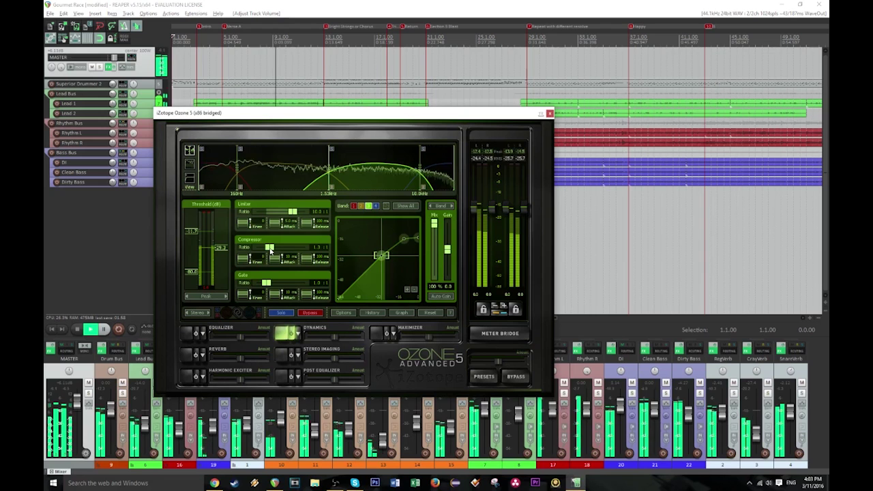
click(280, 158)
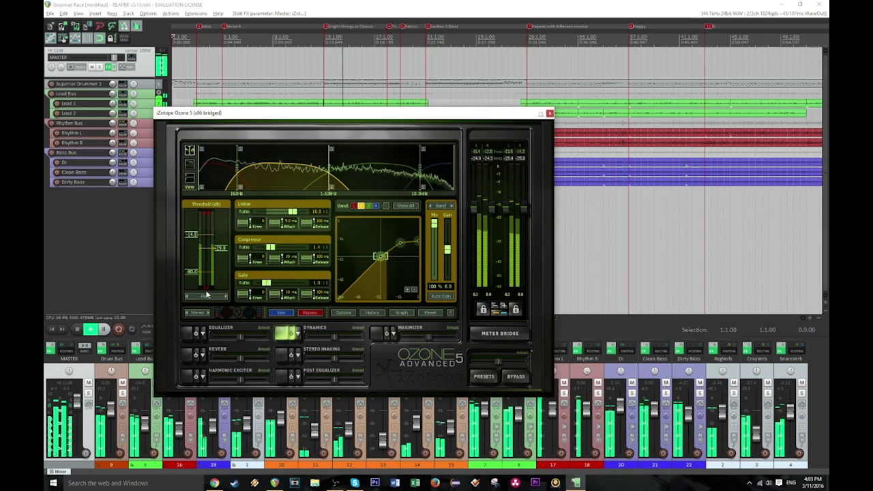
click(104, 329)
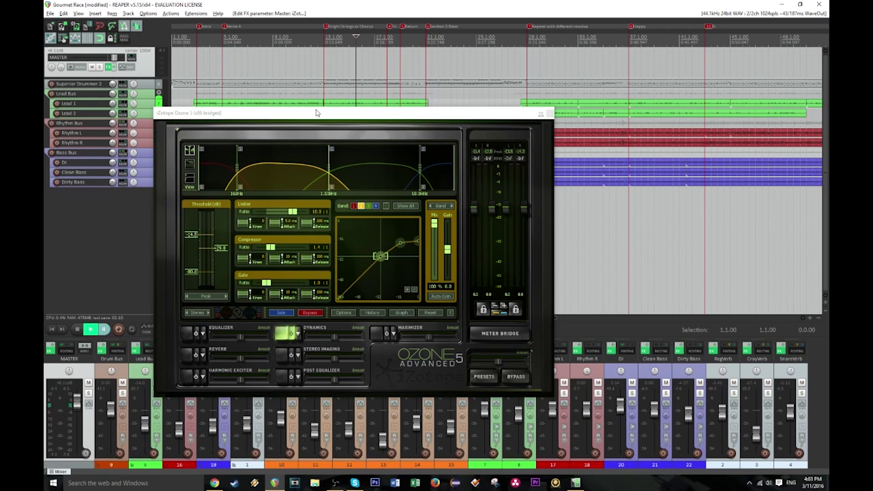
key(space)
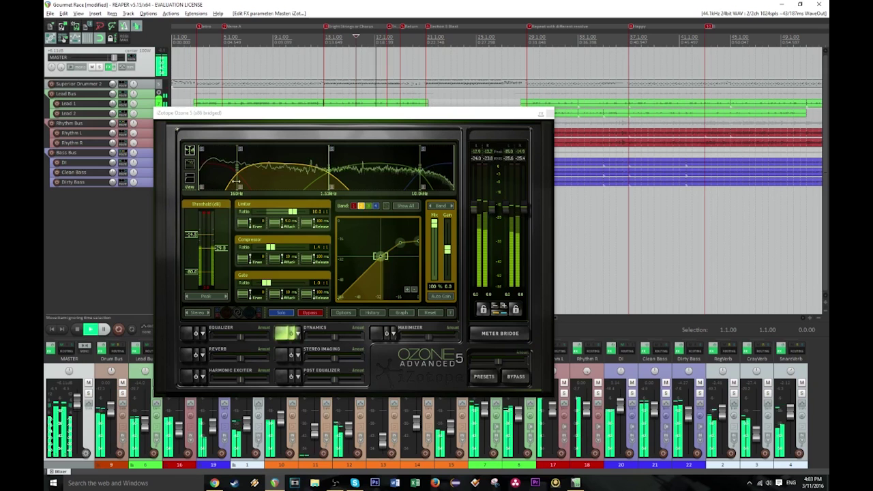
- Set band 3's compressor to about -33.4 dB at 1.3:1, lower band 4's compressor threshold with a 1.3:1 ratio, and stop playback
click(343, 156)
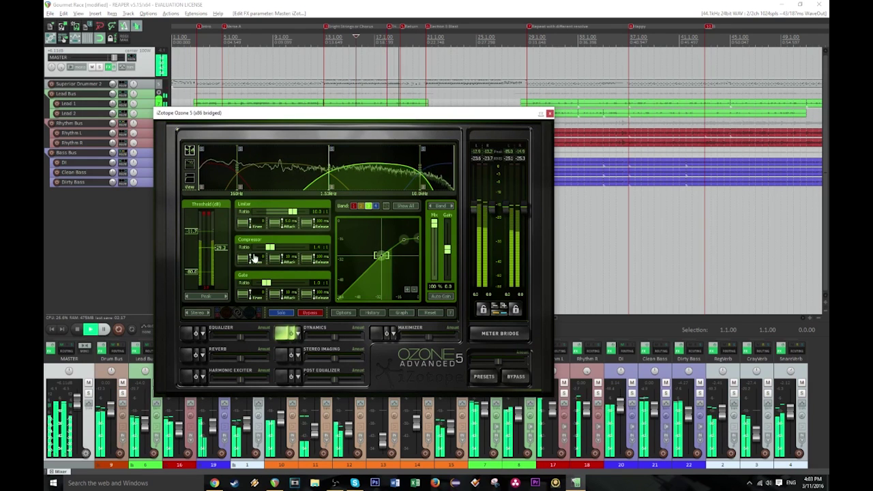
drag(219, 251, 216, 255)
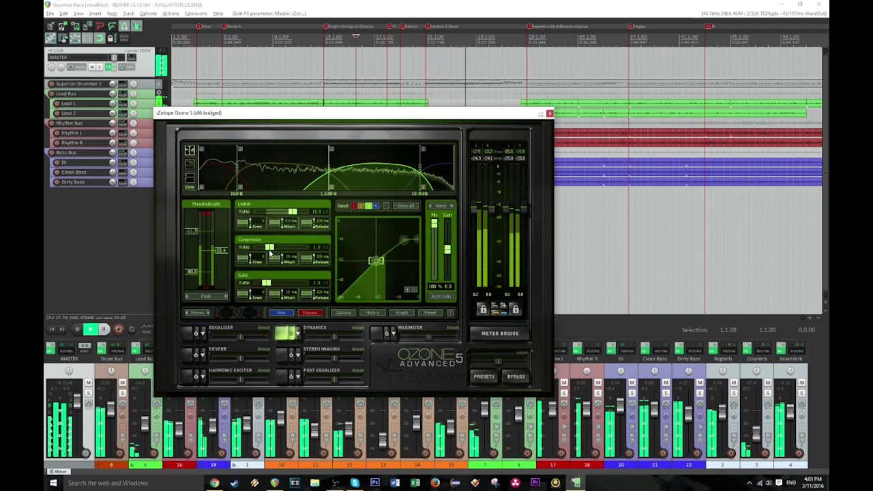
click(442, 172)
drag(219, 232, 271, 251)
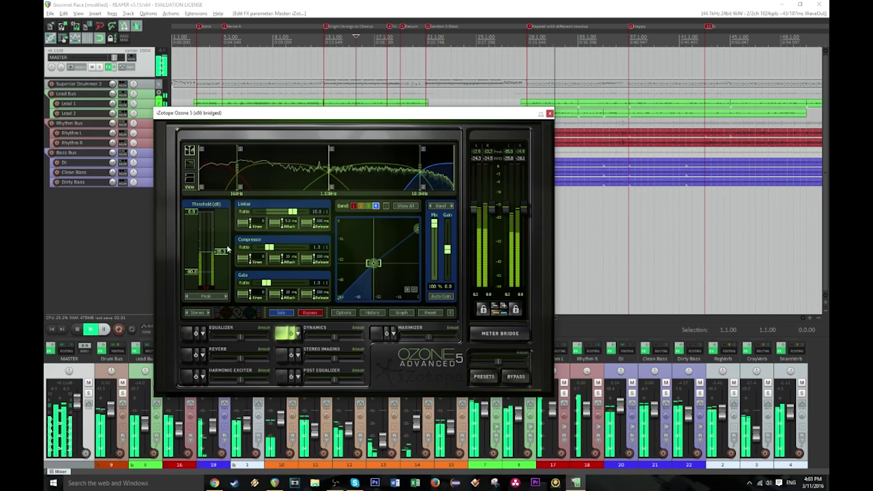
drag(219, 253, 218, 255)
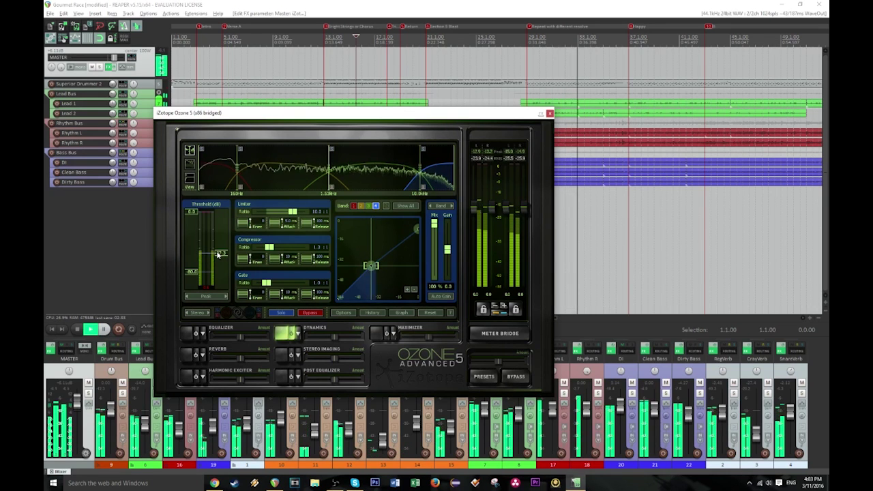
click(349, 174)
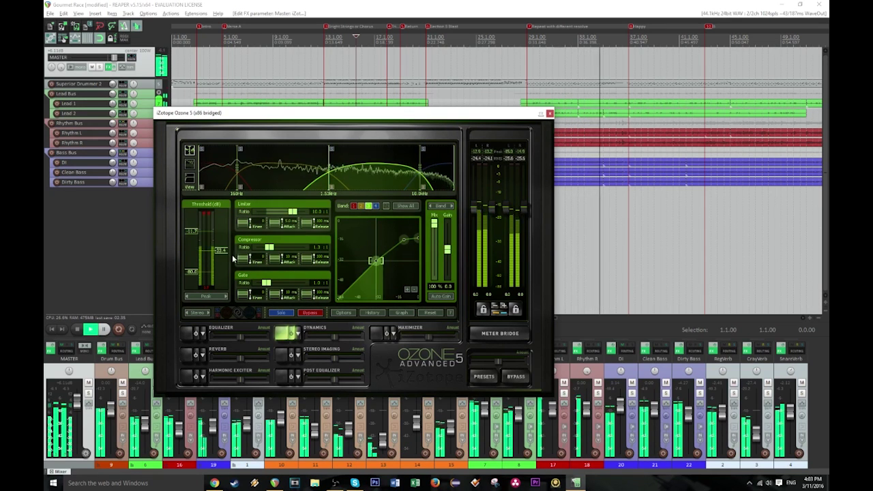
click(252, 176)
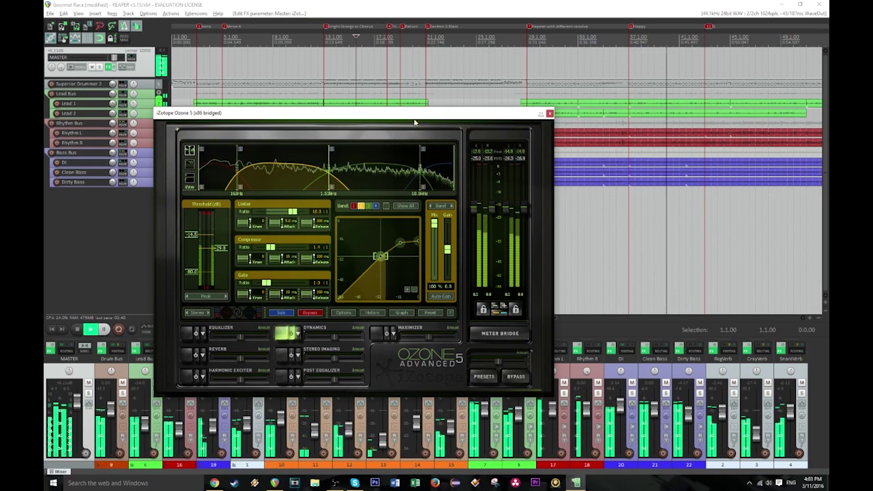
click(437, 4)
key(space)
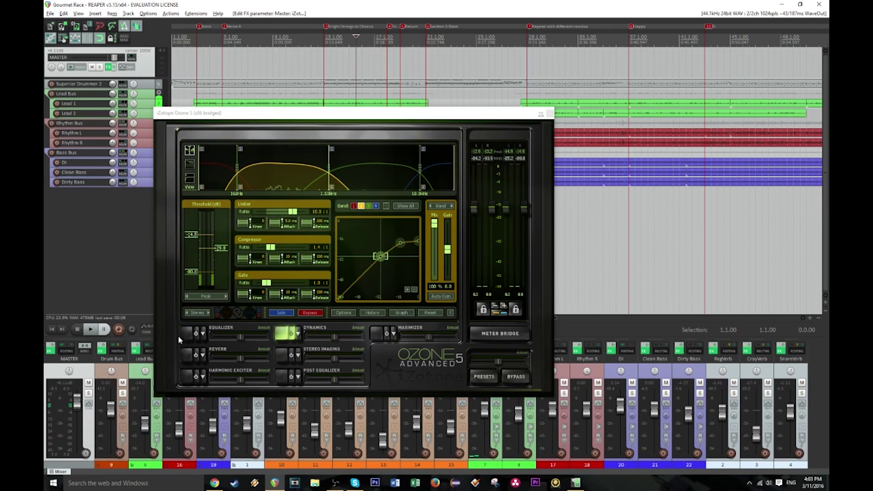
- Enable Ozone's Stereo Imaging, narrow band 1 to about -14.1%, and widen band 2 to about 12.5%
scroll(453, 25, down, 3)
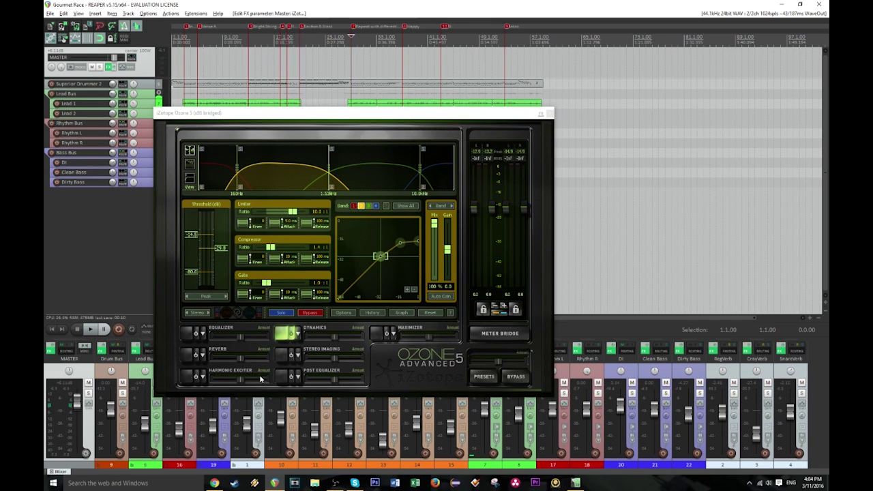
key(space)
click(291, 354)
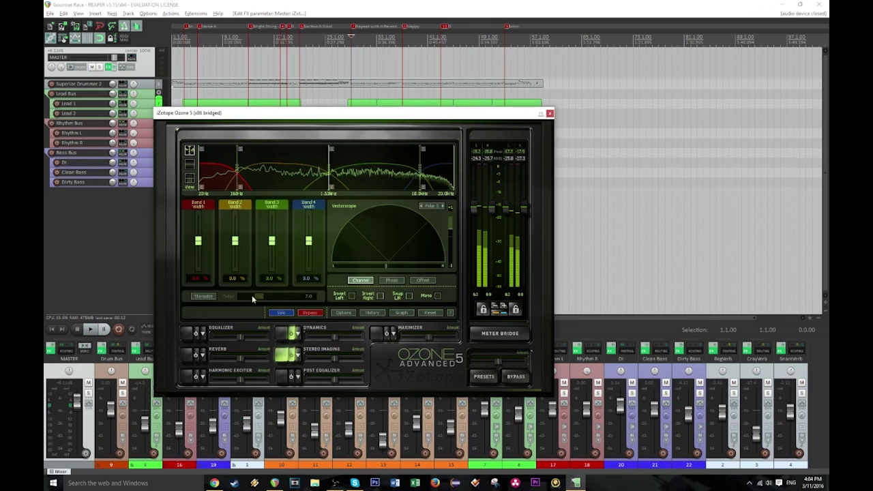
drag(198, 247, 197, 245)
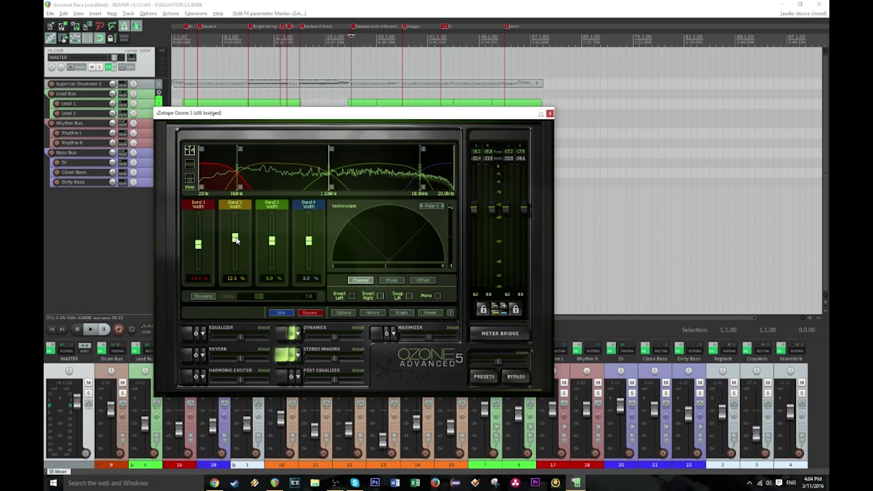
- Play from around the Bright Strings marker and set stereo widths to about -17.2%, 10.9%, 21.9% and 18.8% for bands 1 to 4
click(270, 47)
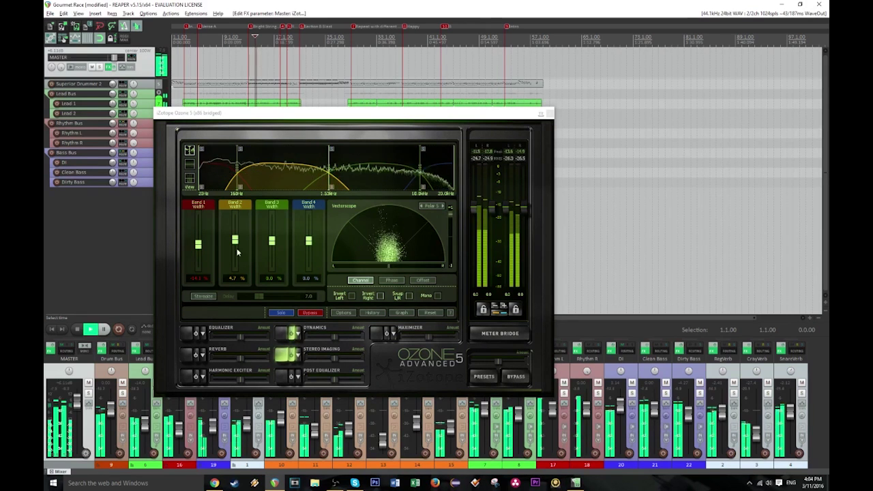
drag(236, 244, 271, 234)
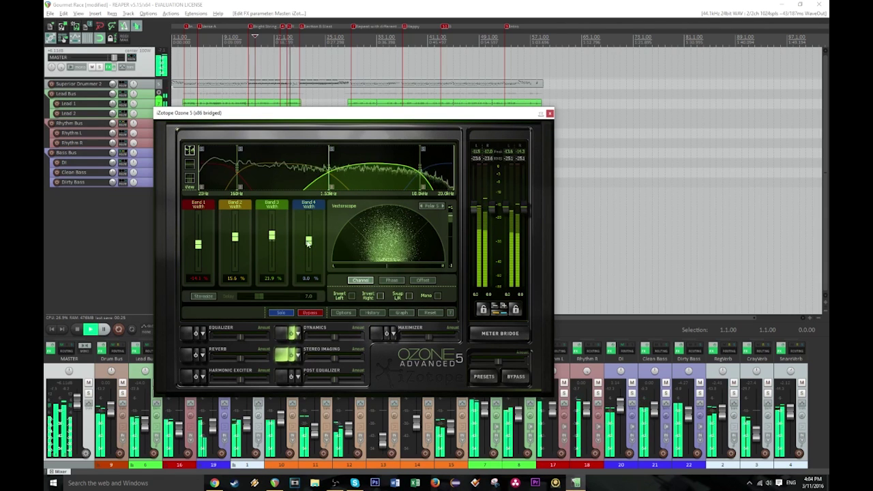
drag(309, 244, 309, 239)
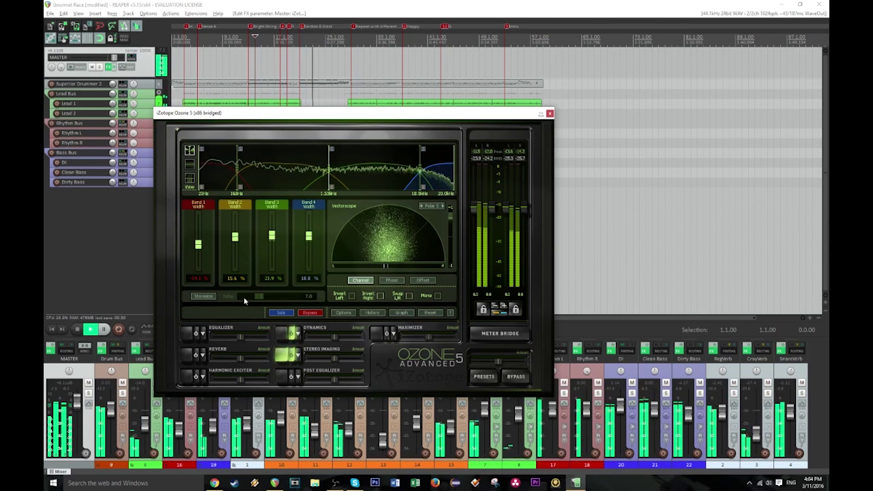
drag(235, 237, 237, 244)
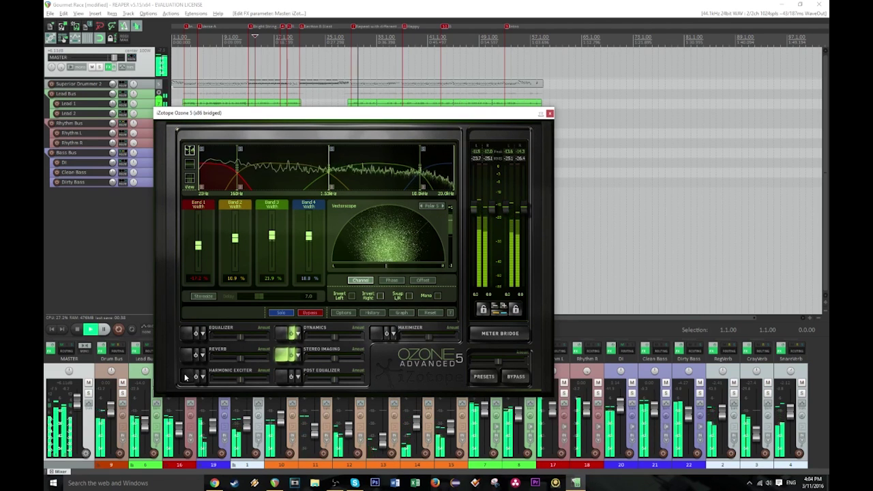
- Enable the Harmonic Exciter in Tape mode, and set band 1's amount to about 1.1 while playing from just after the Verse A marker
click(215, 371)
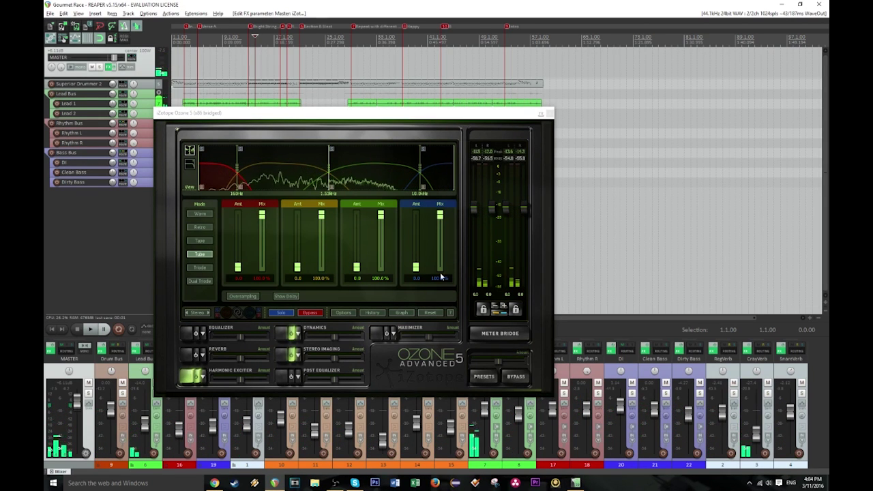
click(222, 39)
click(203, 240)
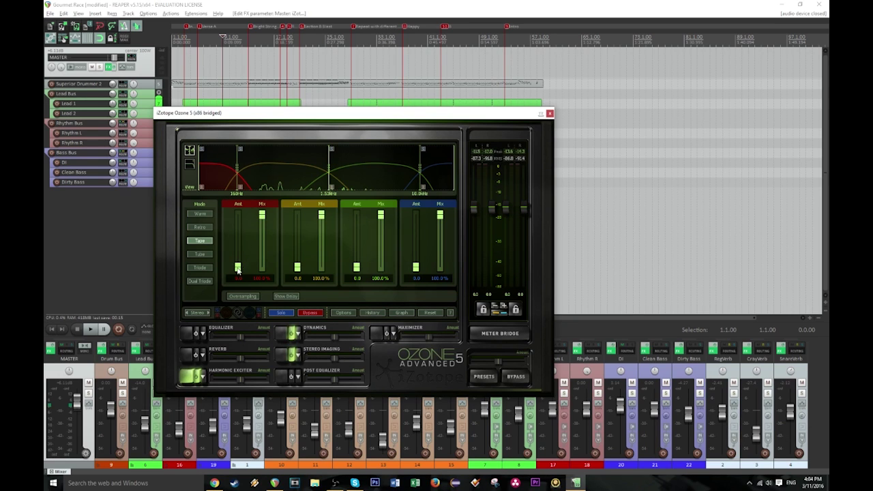
click(210, 35)
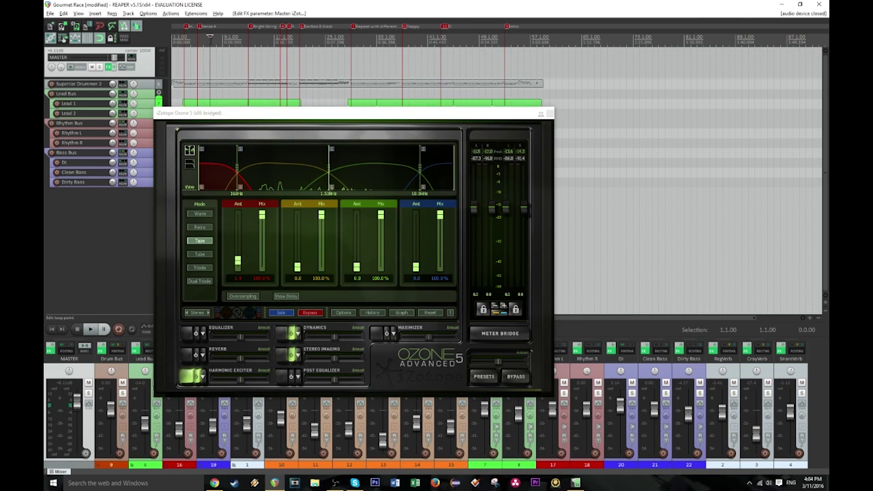
drag(238, 261, 238, 264)
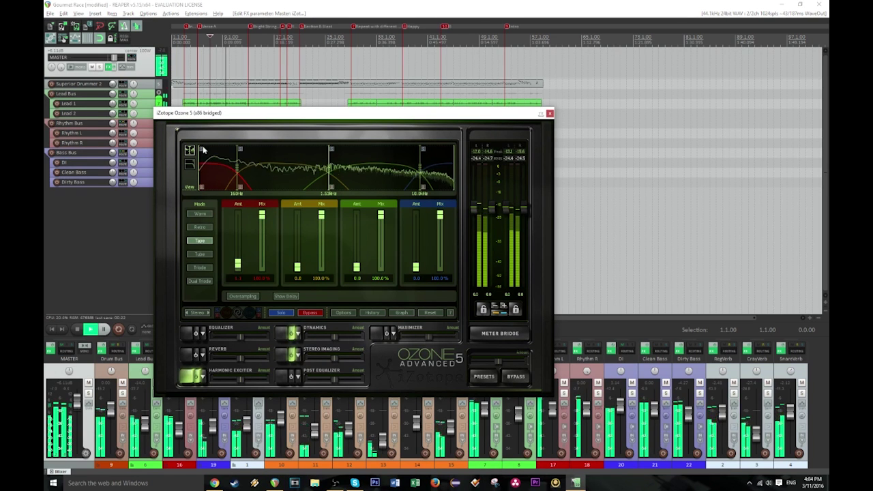
- Raise exciter band 1 at about 20% mix, and set bands 2 to 4 to 1.4 at 18.0%, 0.9 at 13.3% and 2.3 at 8.6%
drag(237, 263, 237, 260)
drag(262, 216, 263, 258)
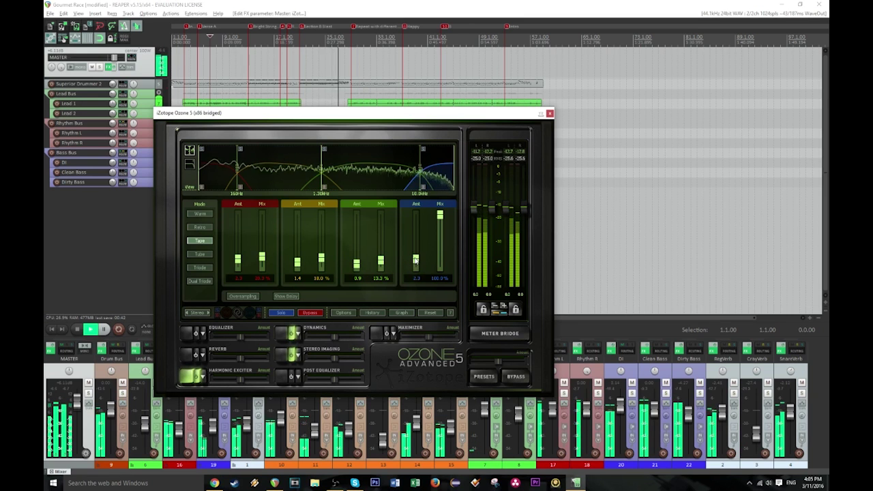
drag(440, 262, 440, 266)
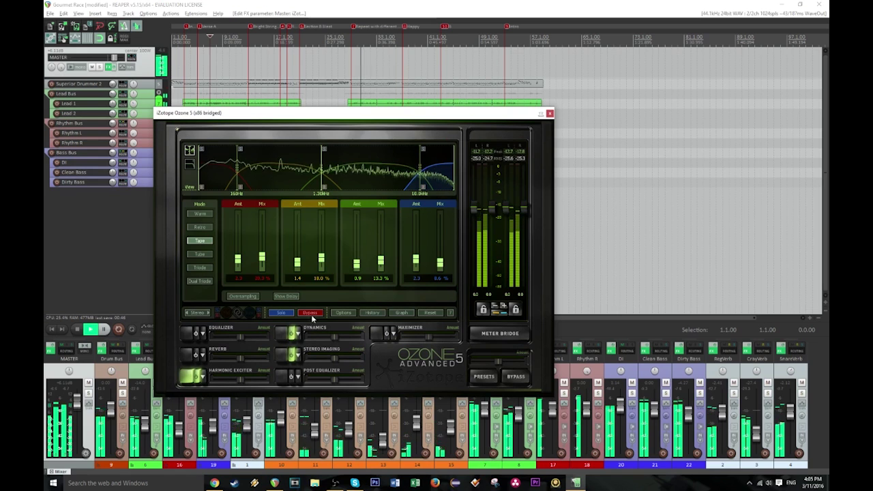
- Close the Ozone window, raise the Master fader to +12.0 dB, and nudge the Rhythm Bus level up slightly
click(549, 113)
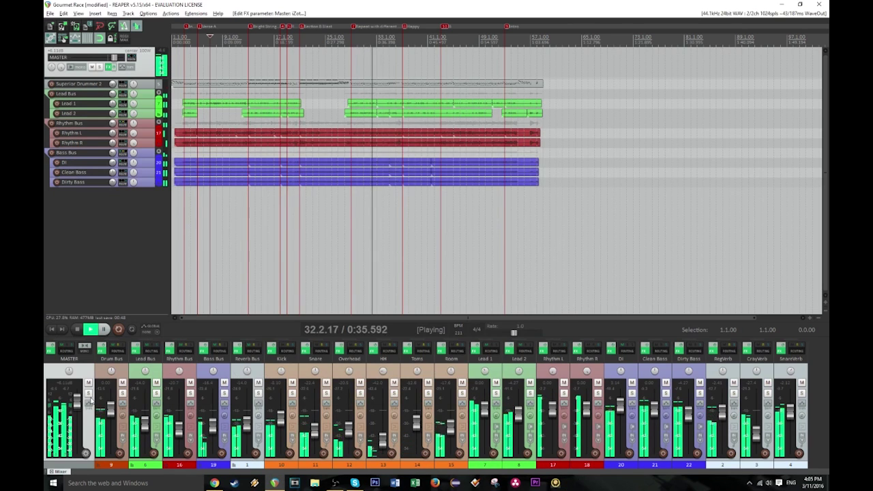
drag(77, 402, 77, 398)
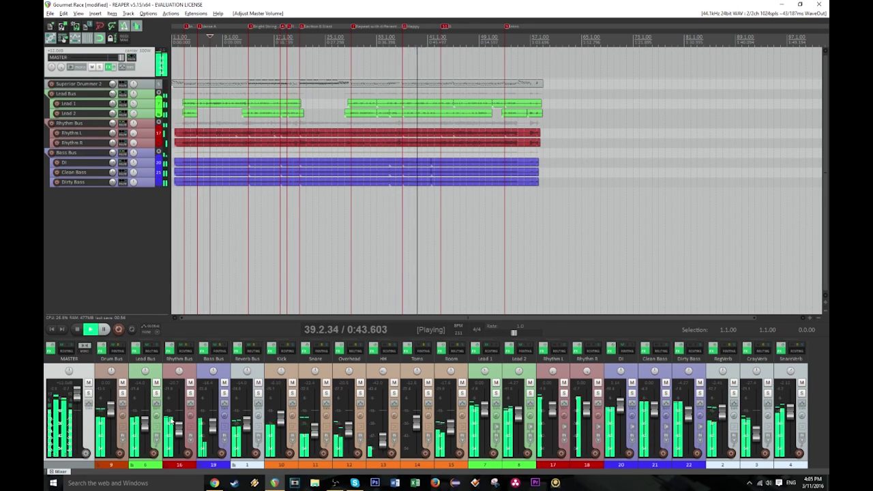
mouse_move(179, 429)
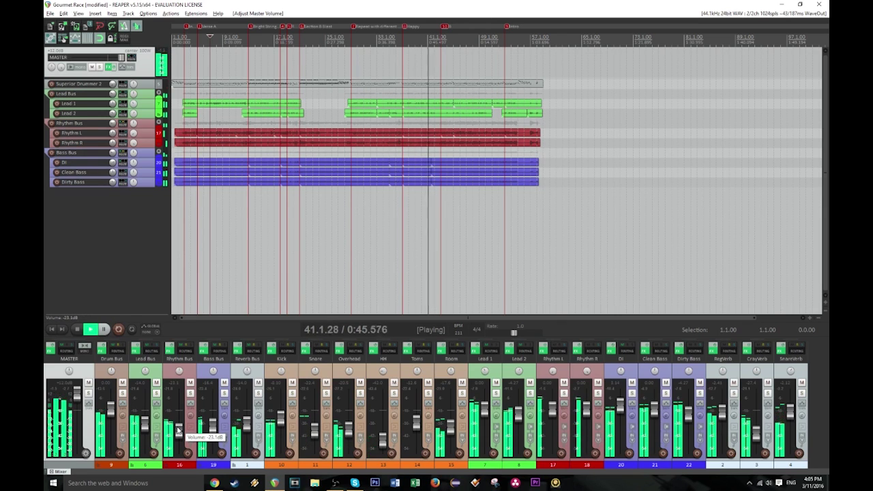
drag(178, 427, 178, 426)
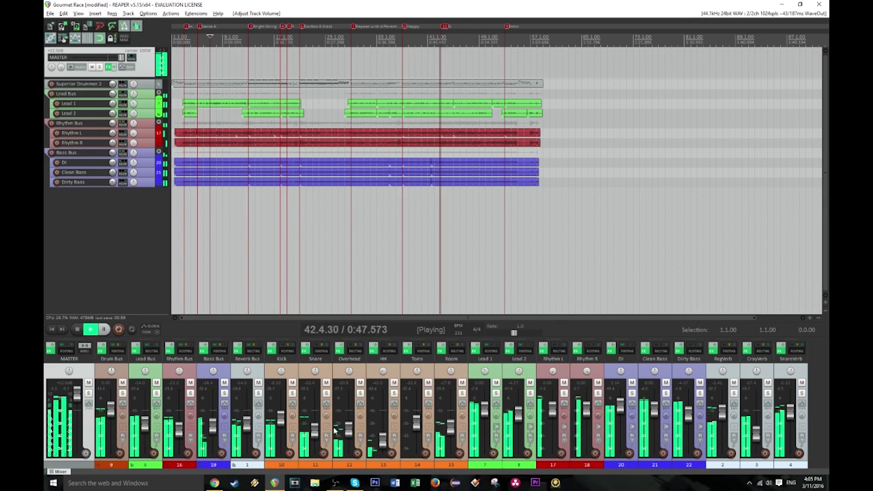
mouse_move(348, 430)
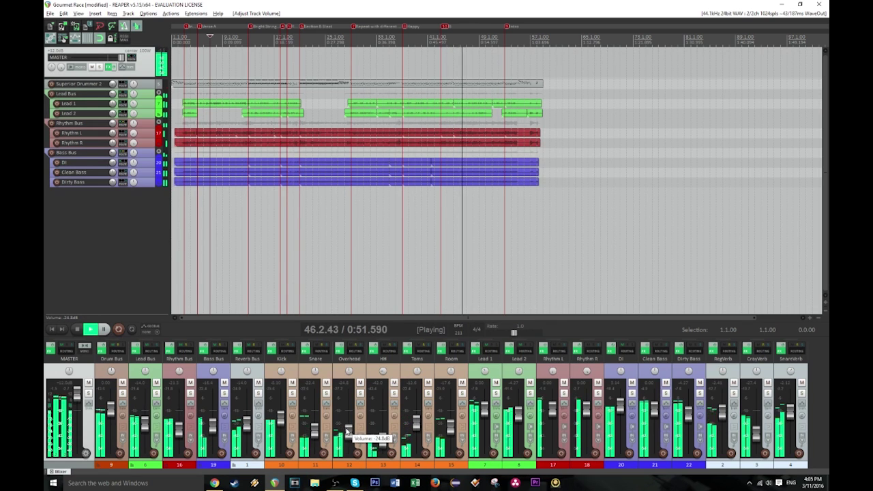
- Audition the mix toward its ending and open the Superior Drummer 2 MIDI item at measure 56.4
mouse_move(312, 408)
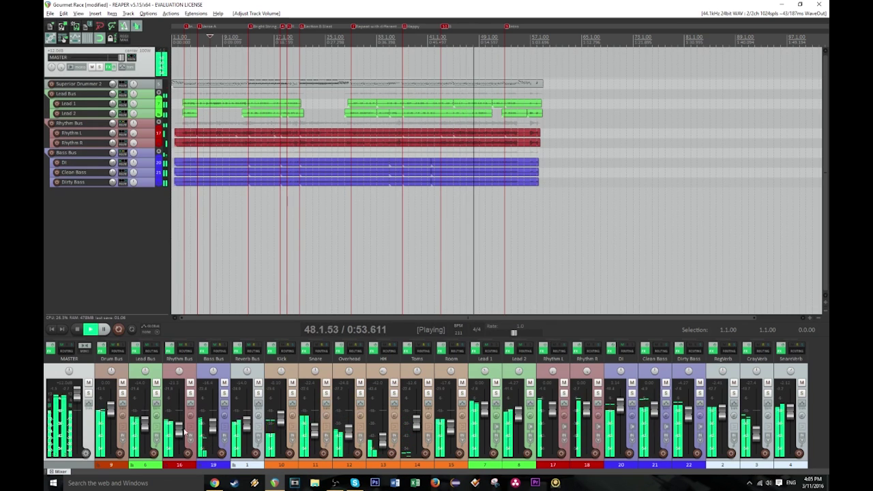
mouse_move(213, 429)
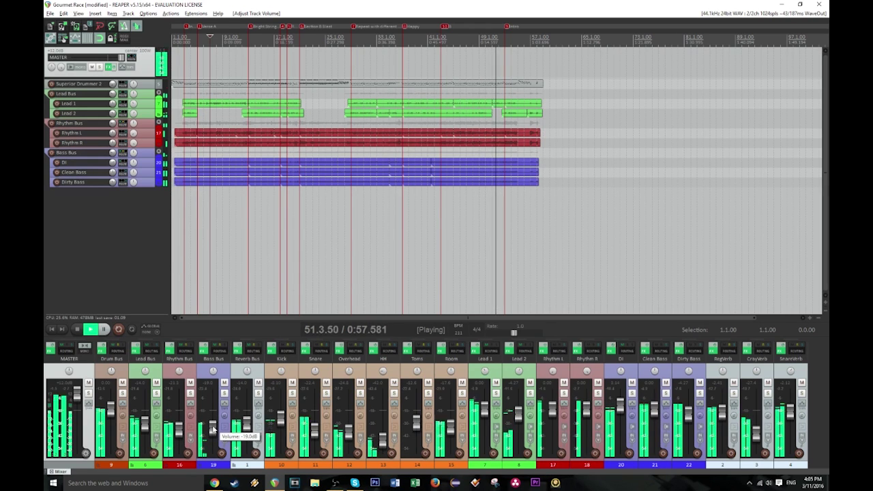
mouse_move(179, 431)
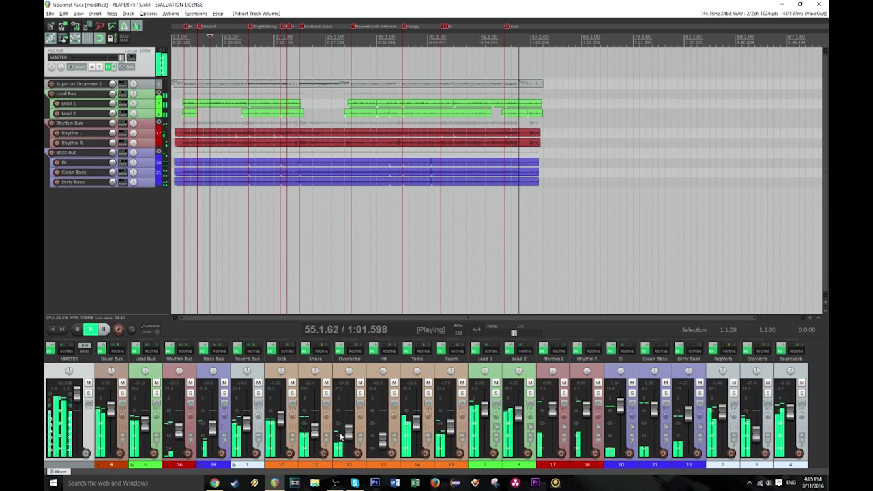
mouse_move(415, 430)
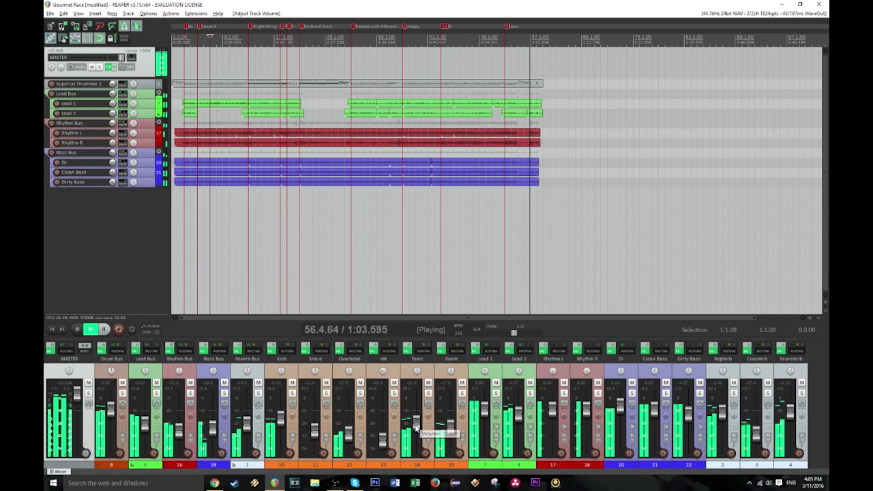
click(520, 79)
key(space)
scroll(517, 88, up, 4)
key(space)
key(space)
double_click(519, 84)
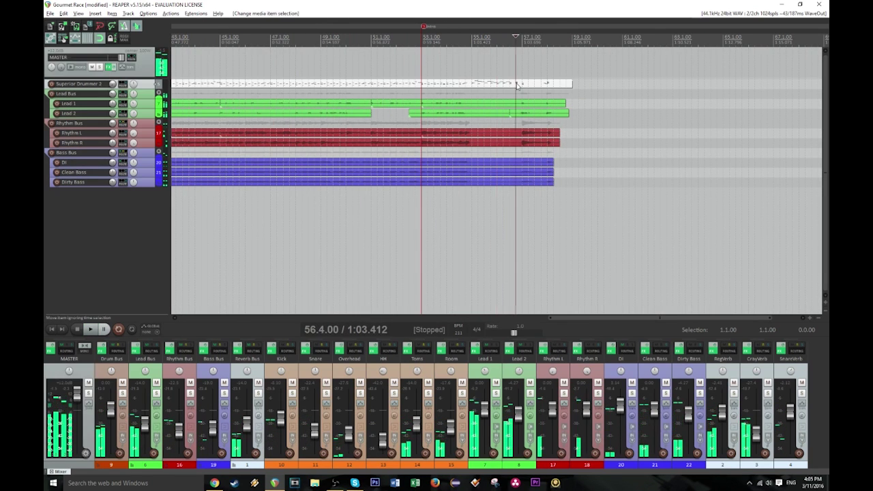
scroll(399, 264, up, 2)
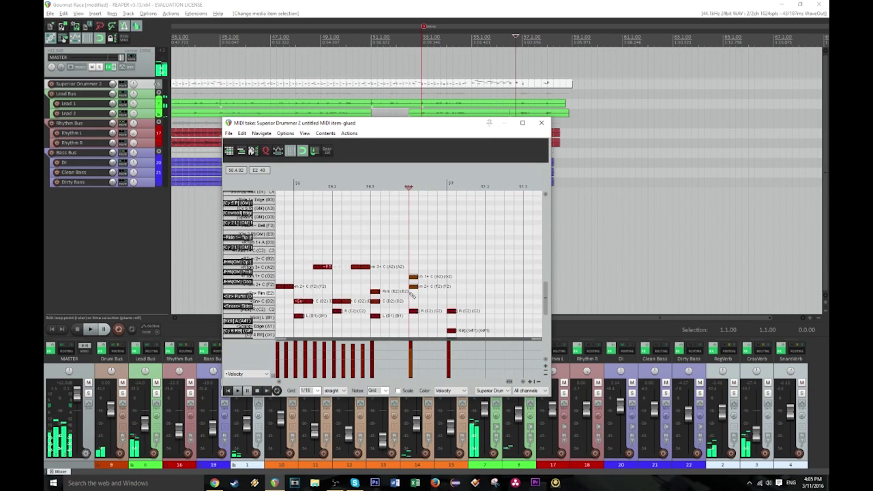
- Lower the velocity of the C2 kick note at 56.4, audition the ending, and close the MIDI editor
click(414, 311)
drag(410, 346, 411, 351)
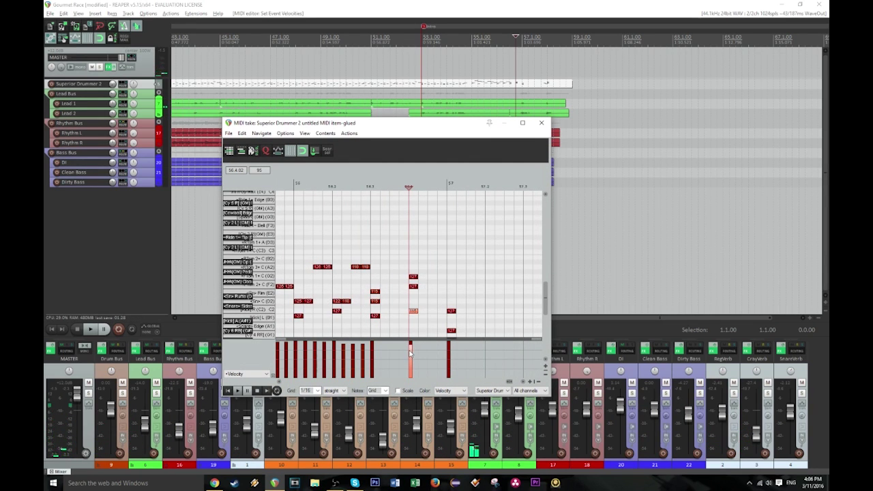
scroll(419, 319, down, 2)
key(space)
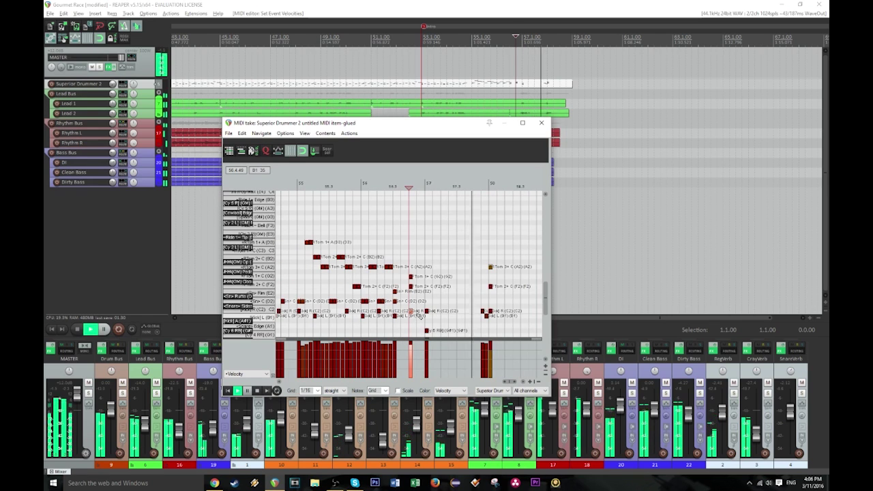
key(space)
scroll(256, 287, down, 3)
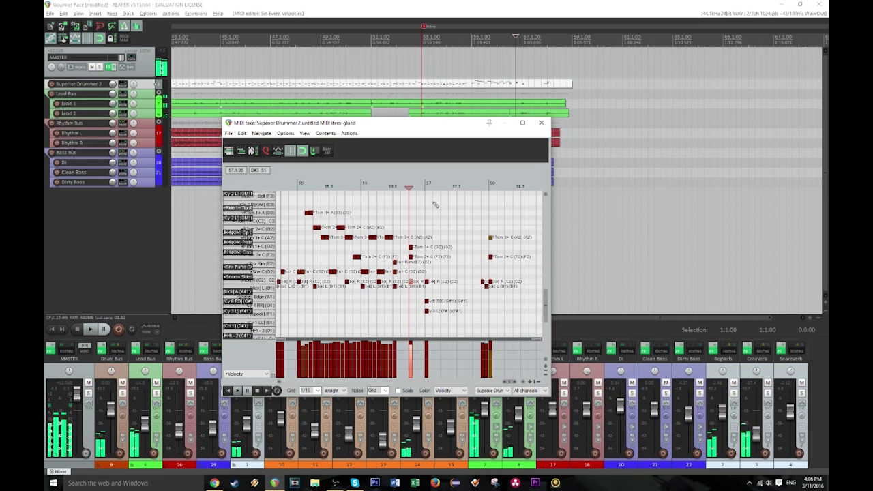
click(541, 123)
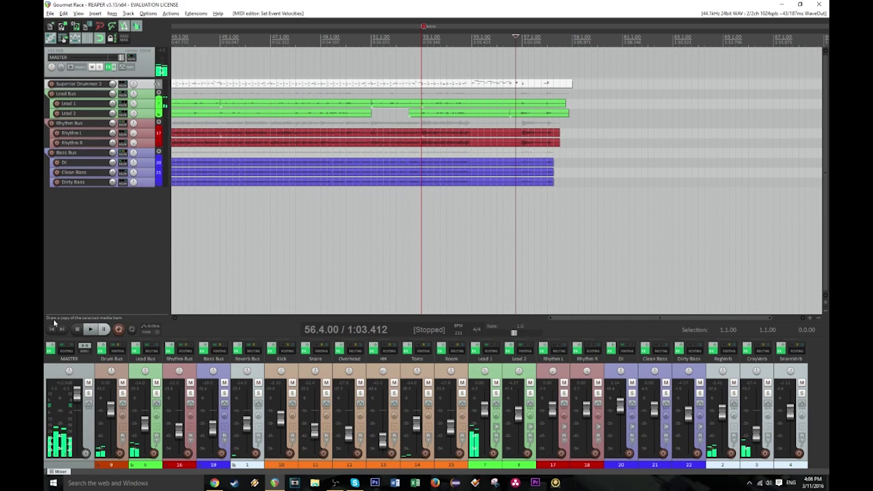
- Play from the project start, bring the Master fader to about +10 dB, and nudge the Lead Bus level
click(54, 328)
key(space)
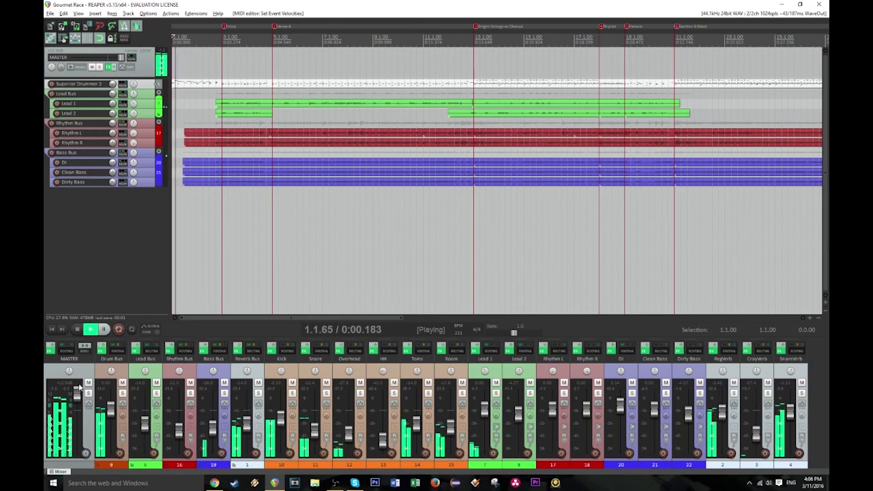
double_click(78, 394)
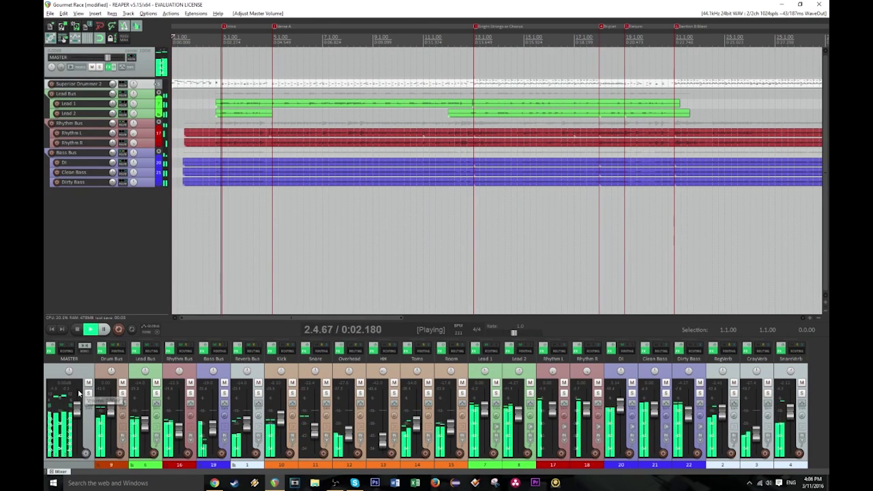
drag(78, 394, 77, 397)
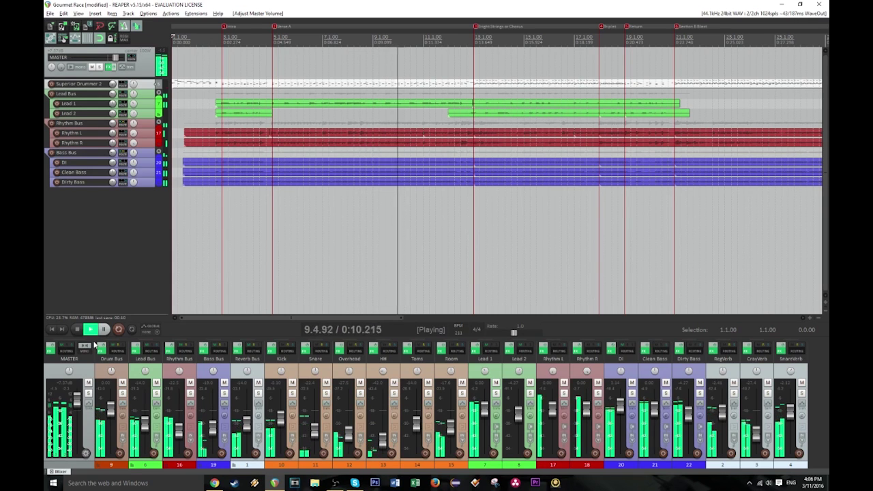
drag(77, 404, 78, 400)
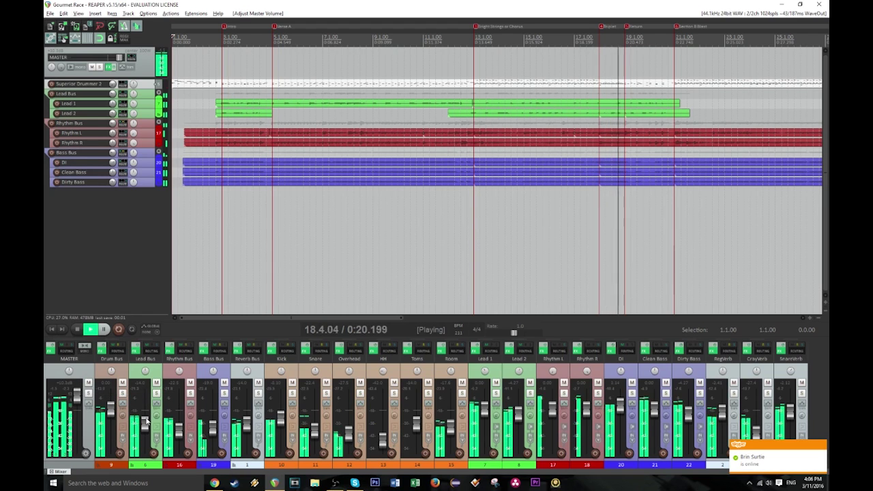
drag(144, 424, 142, 410)
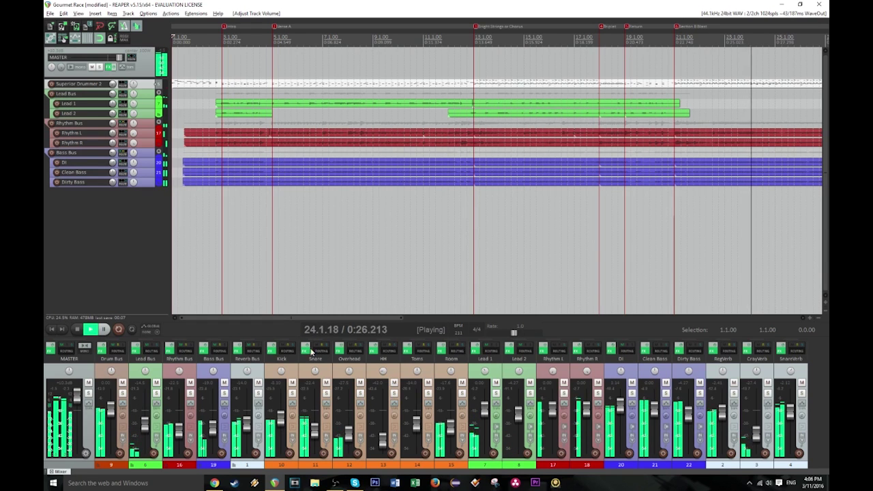
- Play from measure 33 and inspect the Superior Drummer 2 MIDI notes across the song, closing the editor when done
scroll(410, 188, down, 4)
scroll(410, 188, up, 2)
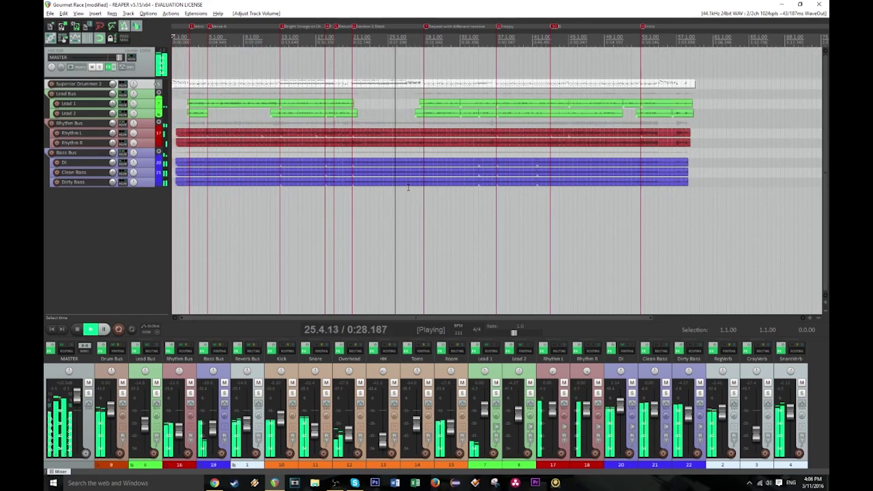
double_click(478, 84)
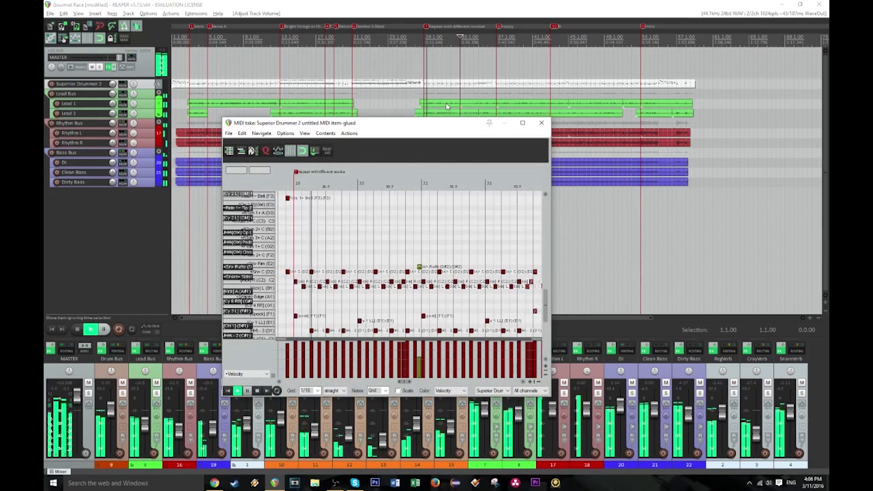
scroll(442, 141, down, 8)
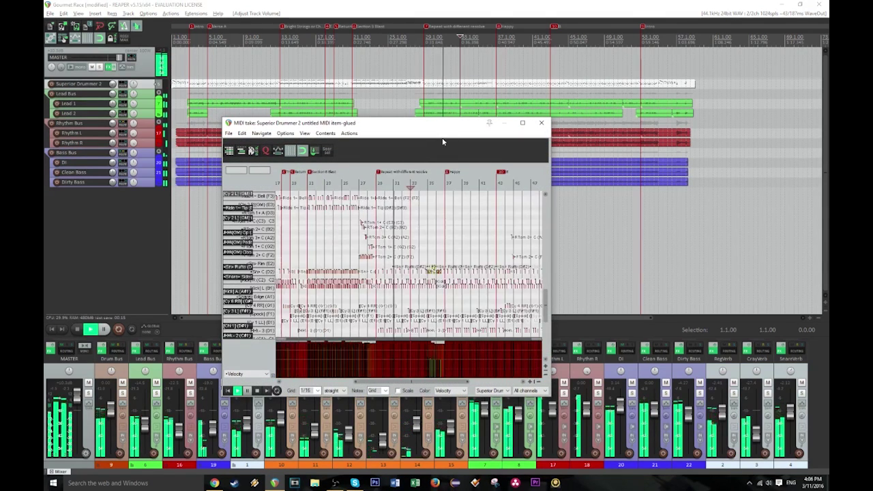
scroll(440, 140, down, 3)
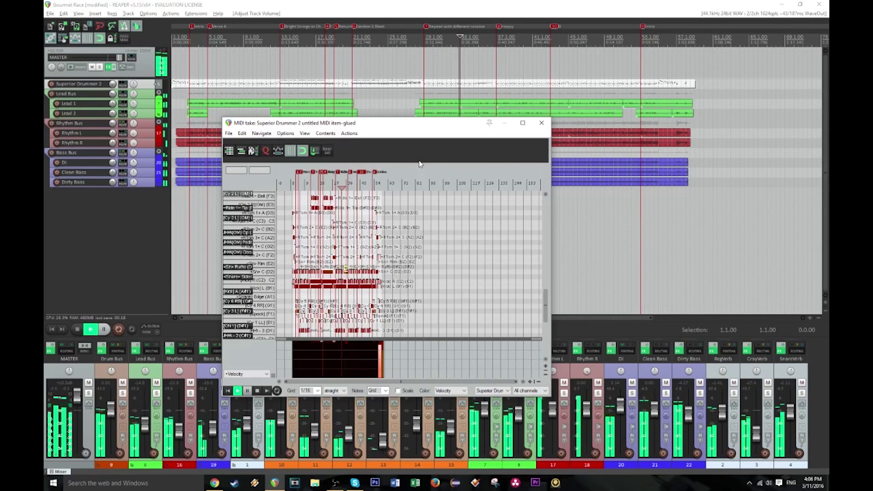
click(541, 124)
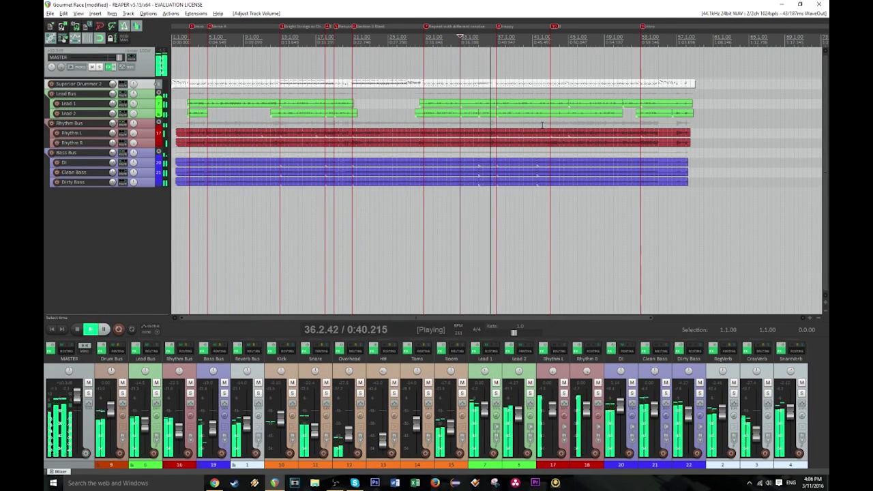
- Lower the SnareVerb fader slightly and keep its pan centred
drag(789, 411, 790, 414)
click(792, 373)
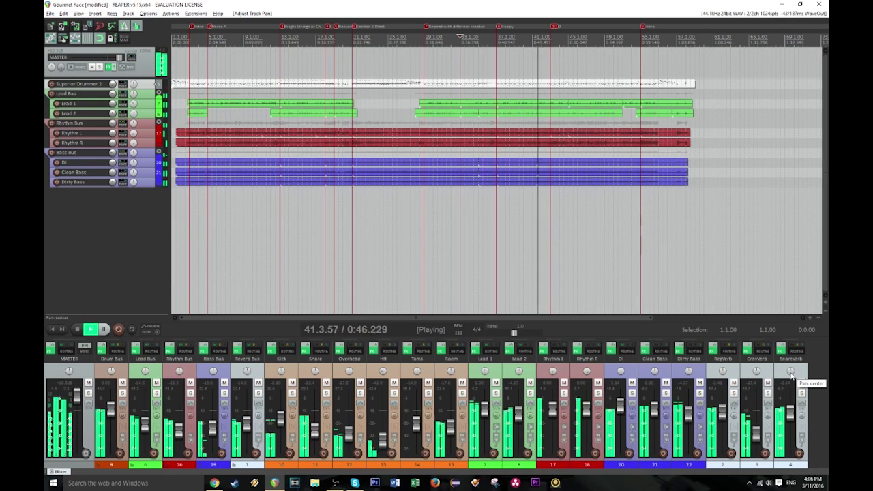
drag(791, 373, 791, 370)
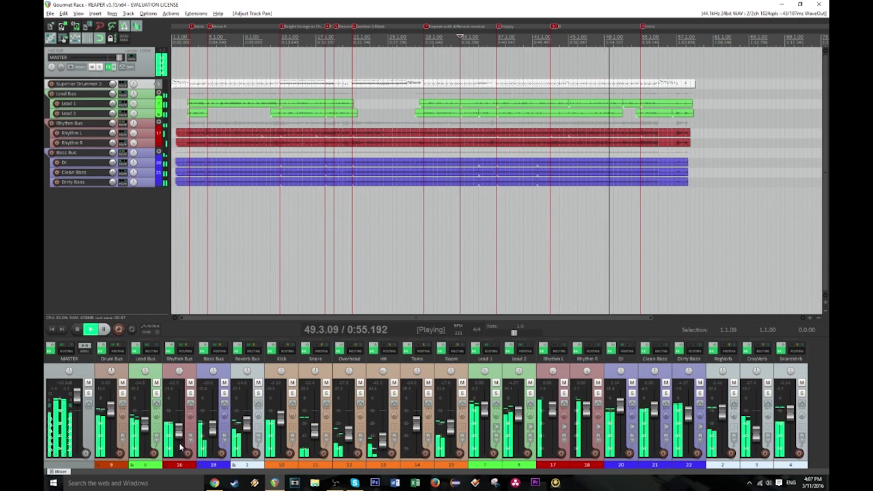
- Toggle the master mono check, nudge the Lead Bus level, and stop playback
click(83, 348)
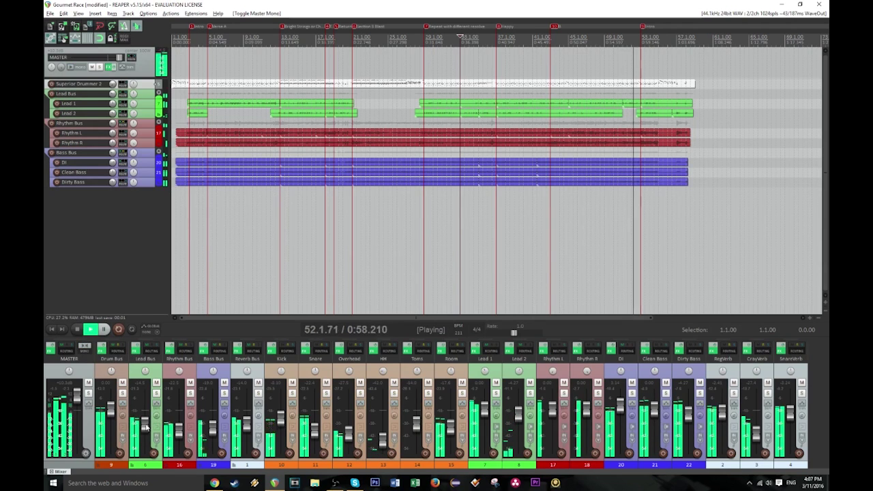
drag(144, 427, 145, 422)
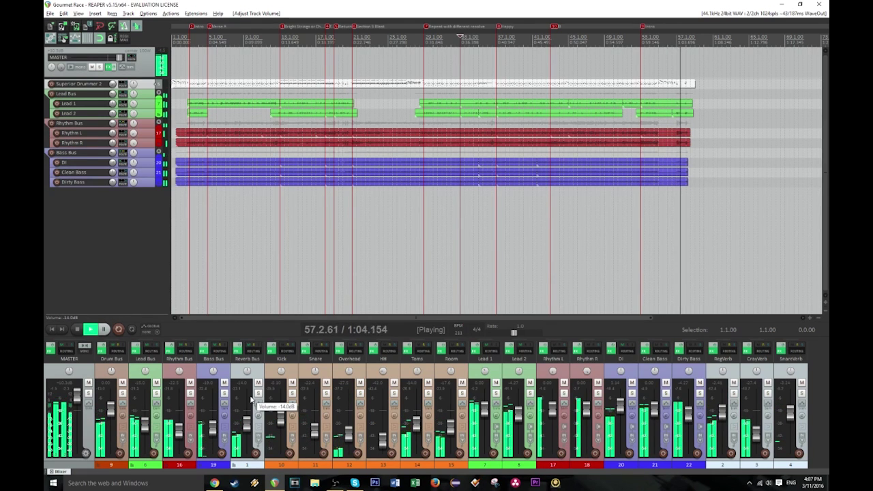
click(78, 329)
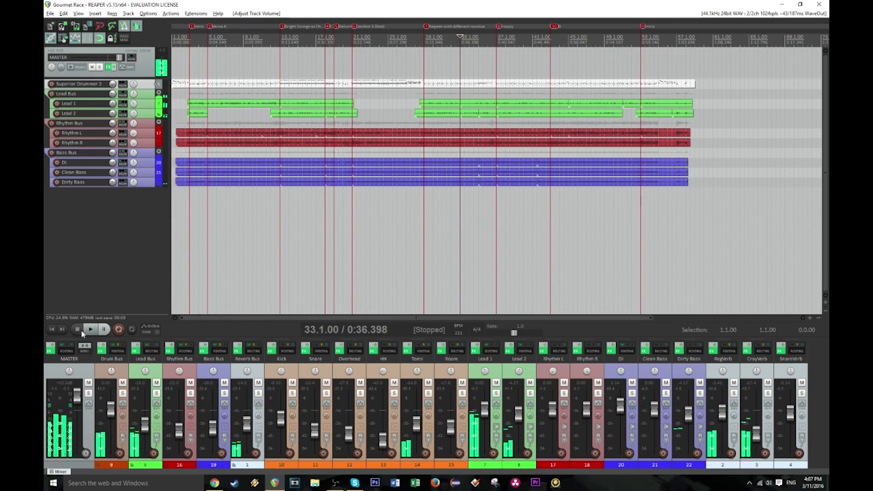
- Return to the project start, add FabFilter Pro-L to the Master track, and set its output level to -0.20 dB
click(51, 329)
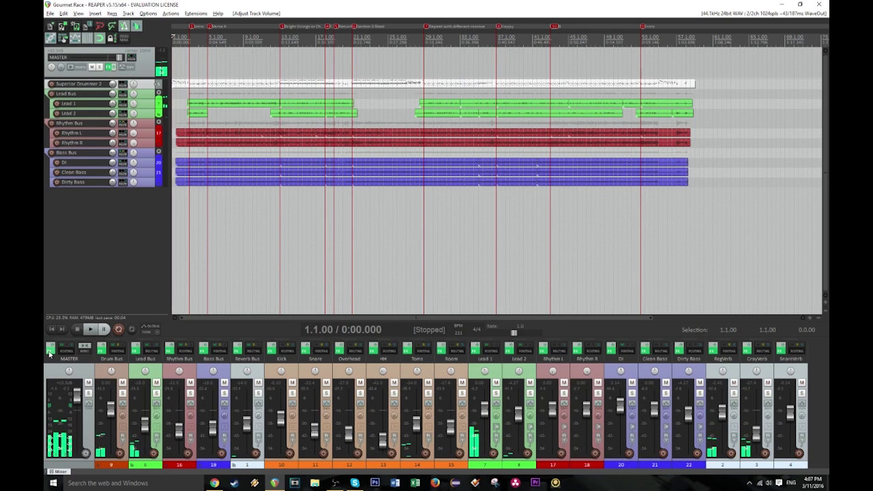
right_click(49, 353)
mouse_move(83, 362)
mouse_move(139, 363)
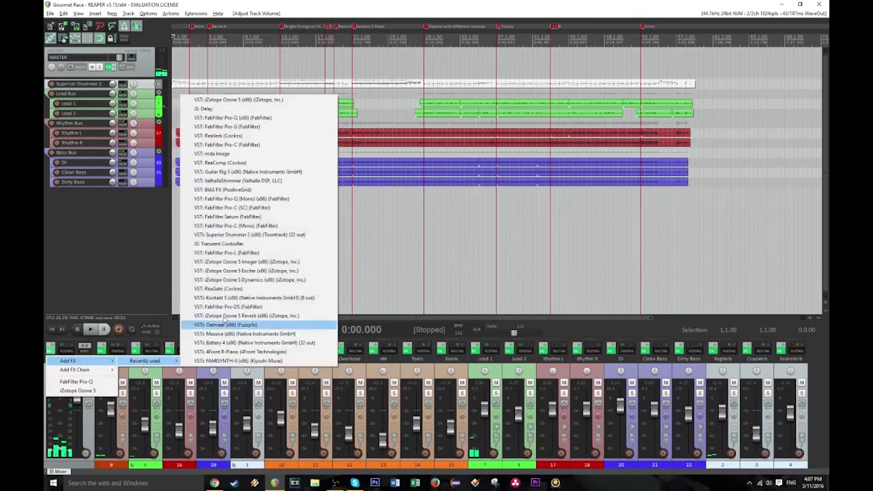
click(225, 253)
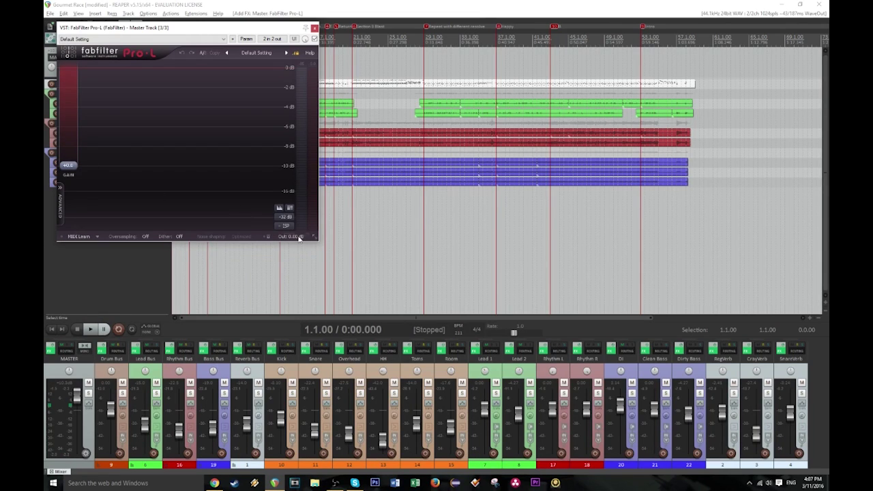
click(297, 237)
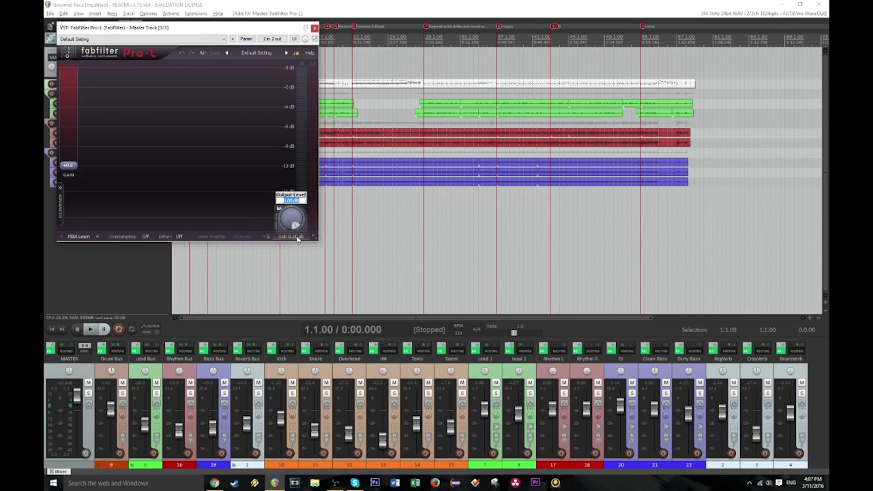
key(Return)
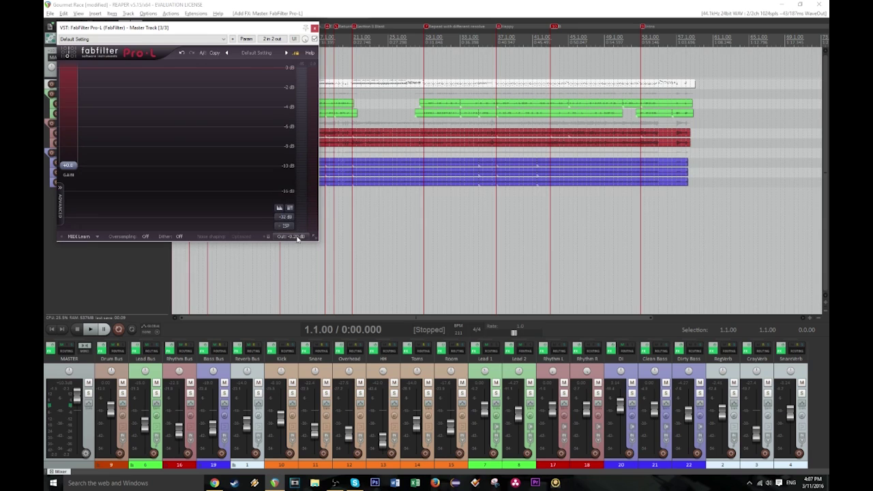
mouse_move(296, 237)
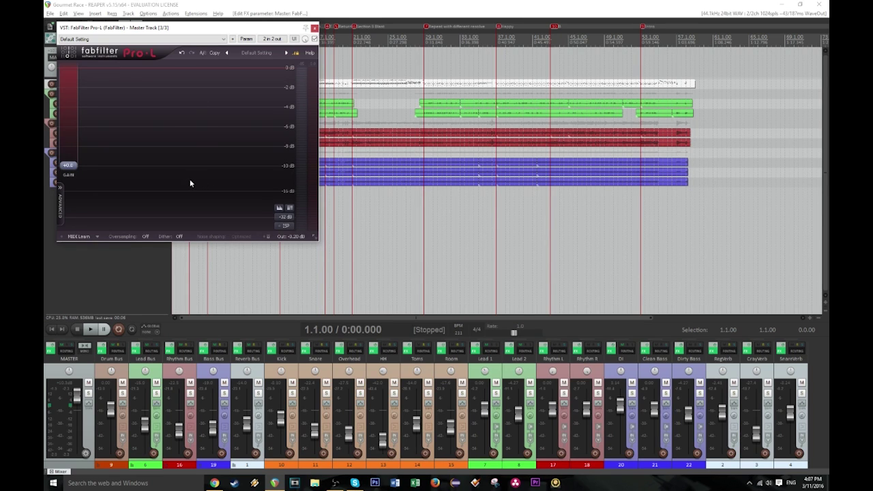
- Enable ISP in Pro-L and raise its gain to +13.4 while playing from the project start
click(283, 226)
click(54, 332)
key(space)
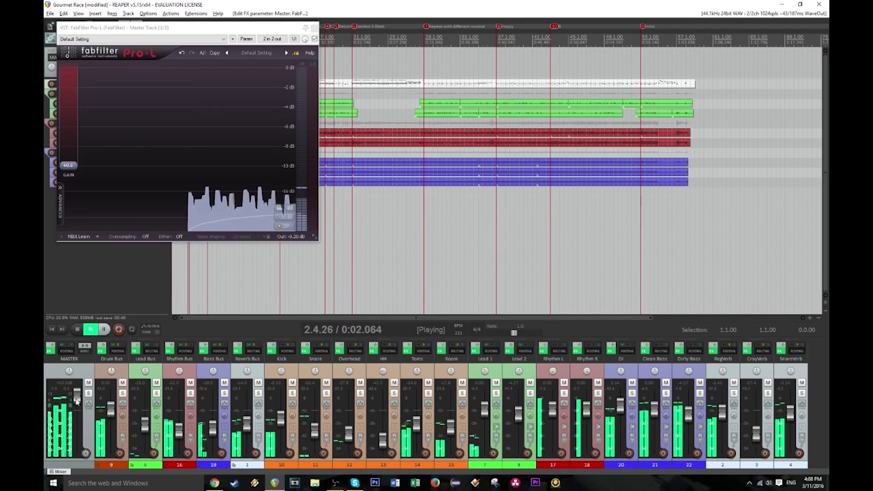
drag(67, 162, 74, 116)
drag(83, 200, 84, 209)
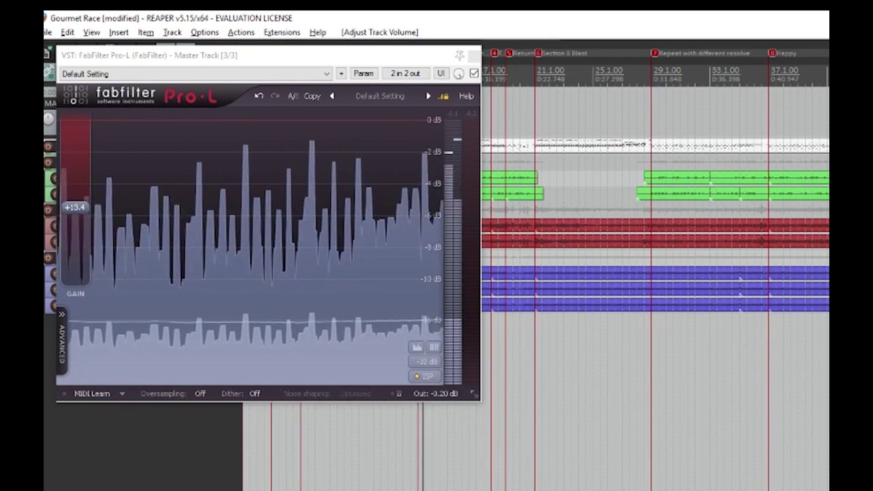
- Solo the Drum Bus and raise its Pro-C threshold to about -23.1 dB during playback
key(F6)
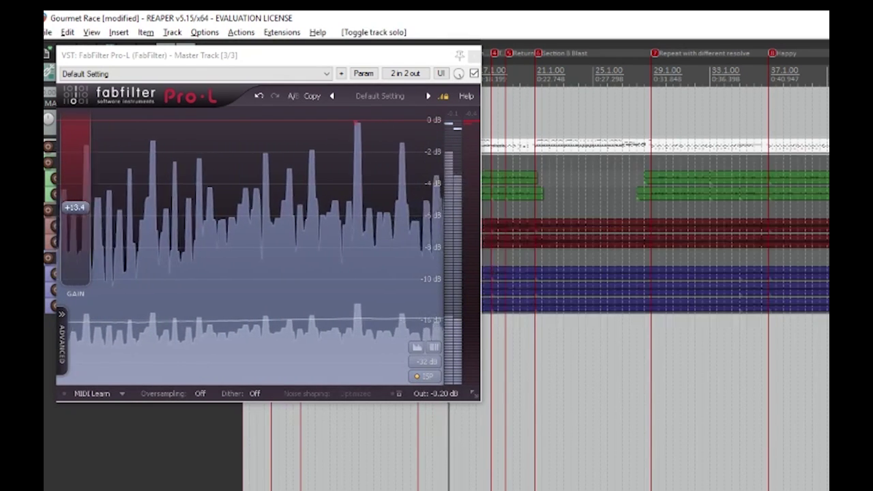
click(273, 488)
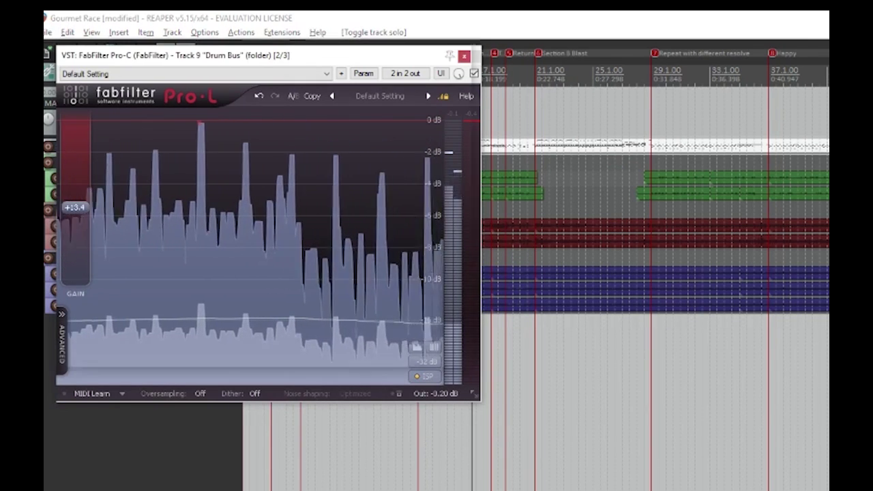
mouse_move(130, 187)
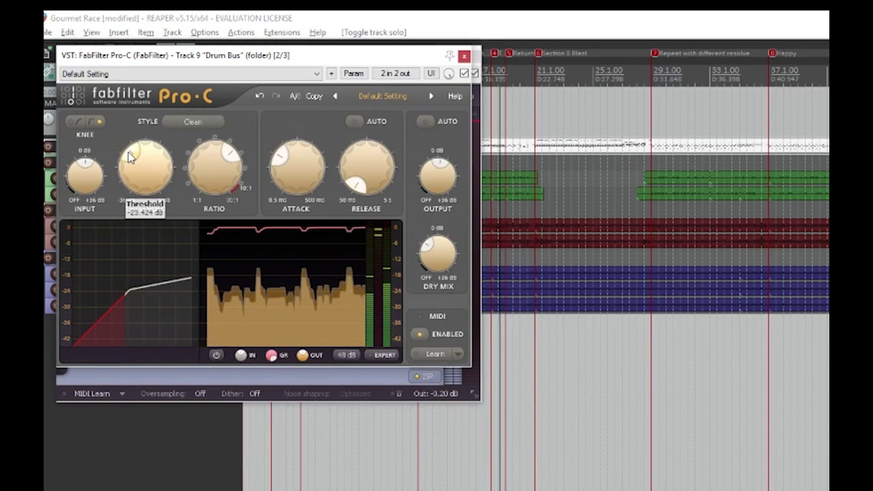
drag(127, 158, 131, 156)
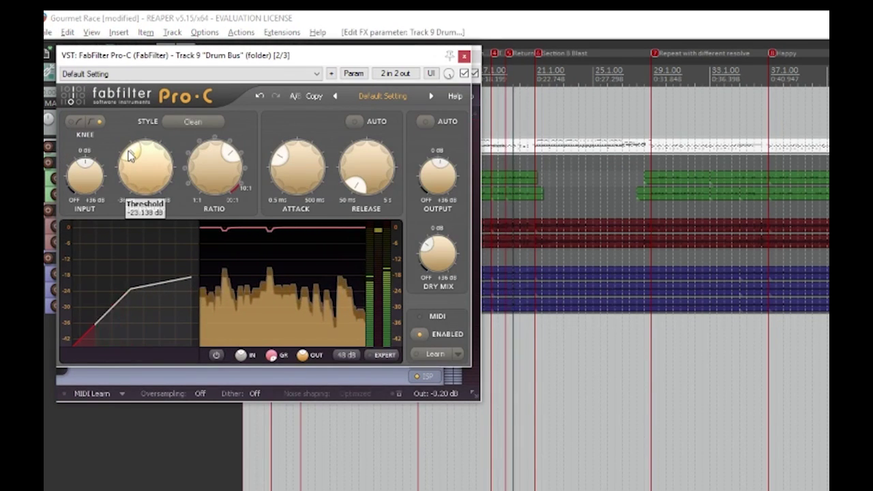
click(464, 55)
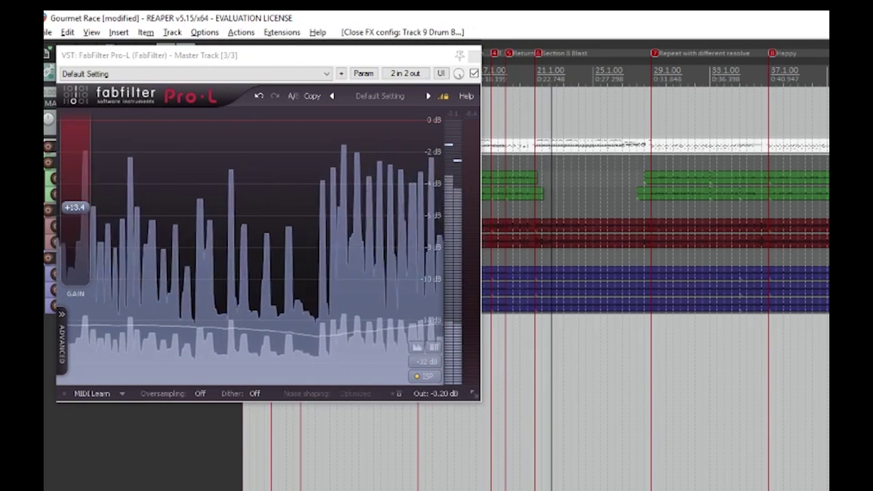
- Lower the Snare track's Pro-C ratio to 1.97:1, raise its threshold slightly, and clear the solo
click(382, 488)
mouse_move(617, 267)
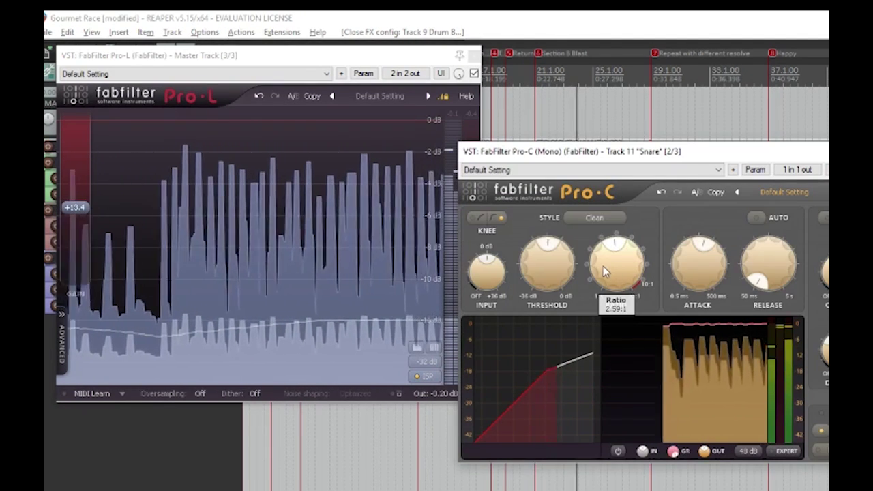
drag(602, 268, 601, 294)
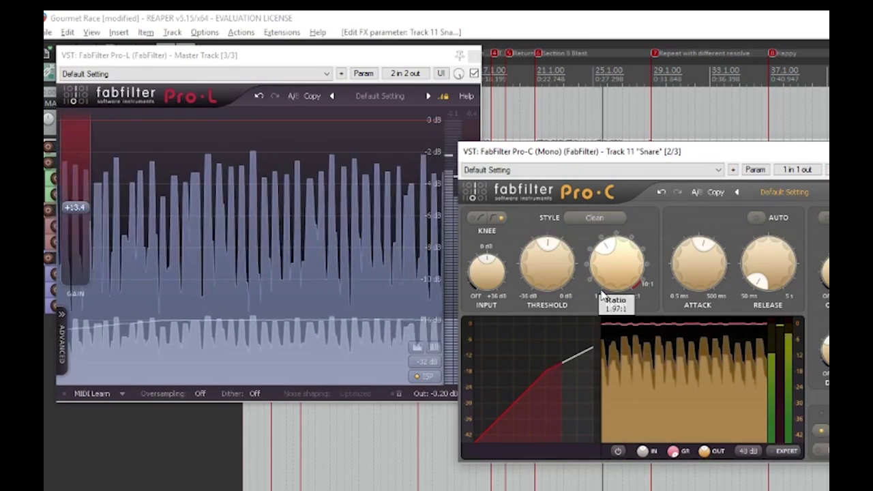
drag(544, 255, 550, 249)
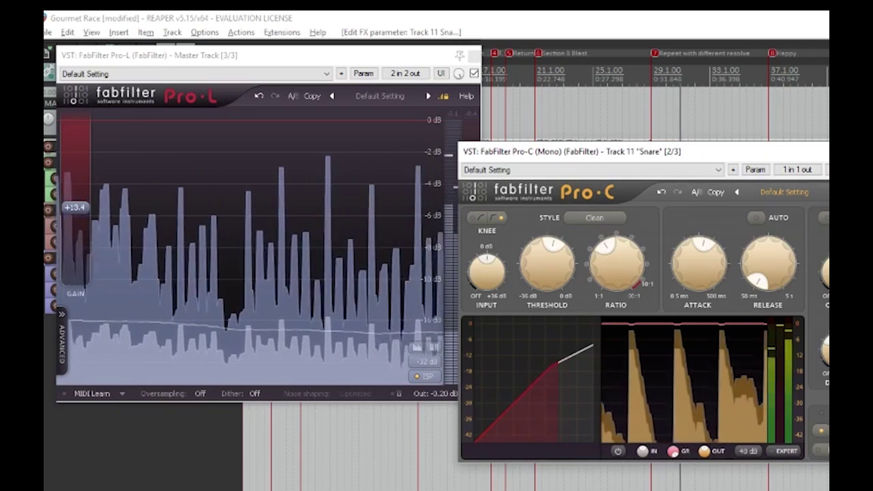
click(481, 489)
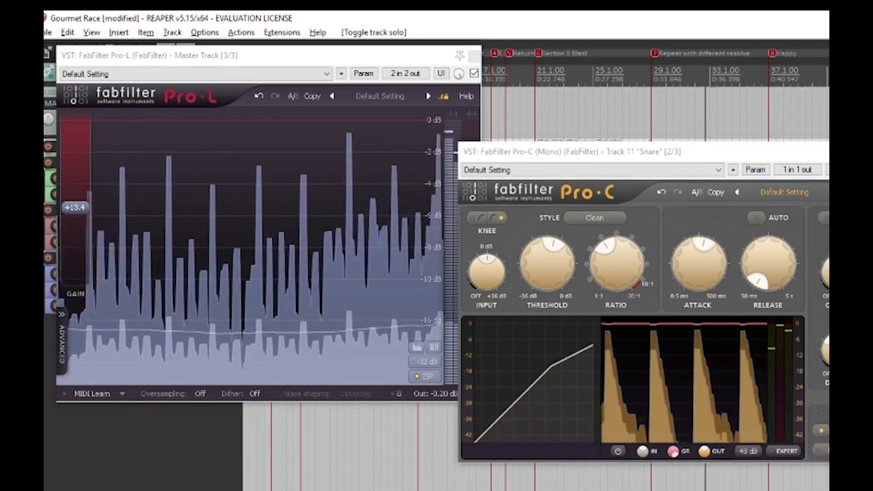
click(829, 152)
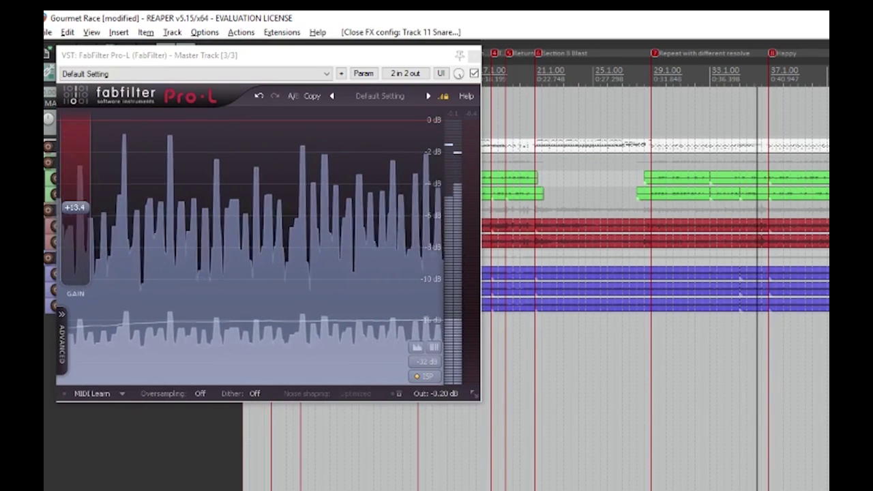
- Adjust the track fader, replay the mix from 27.3.00, and save the project
drag(481, 488, 481, 490)
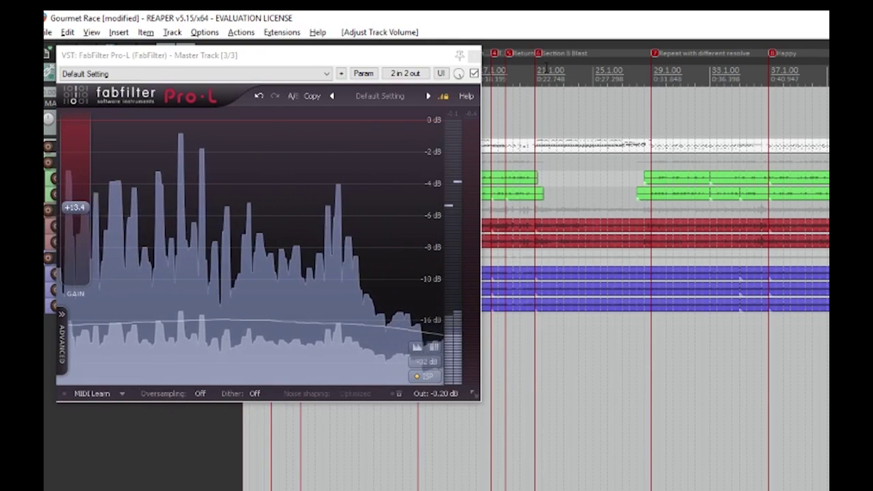
key(space)
key(space)
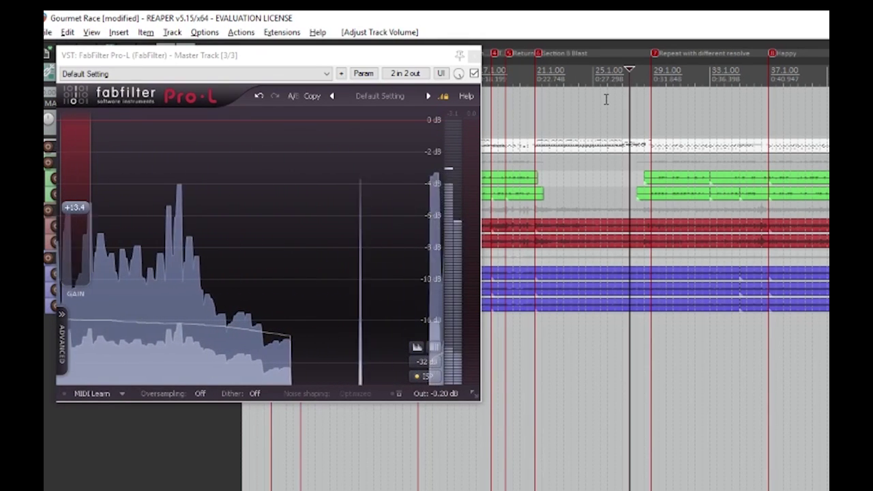
key(ctrl+s)
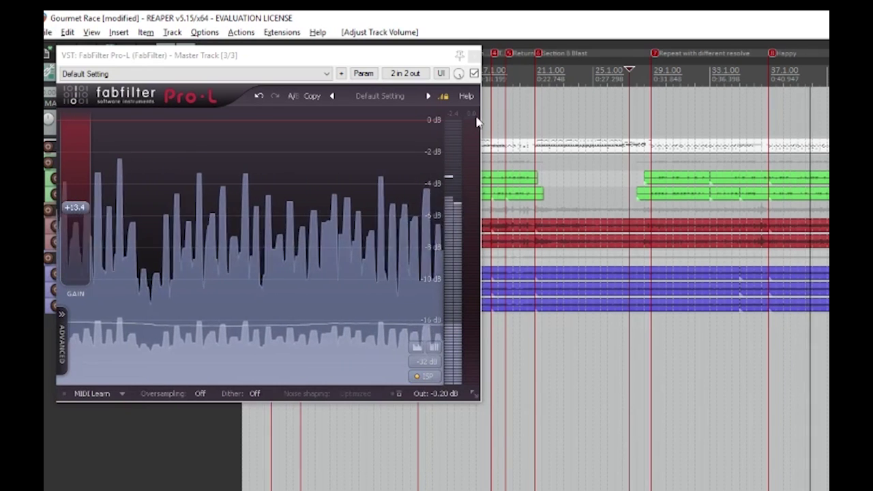
- Raise the gain of Pro-L on the Master track to +17.2 dB during playback
mouse_move(58, 209)
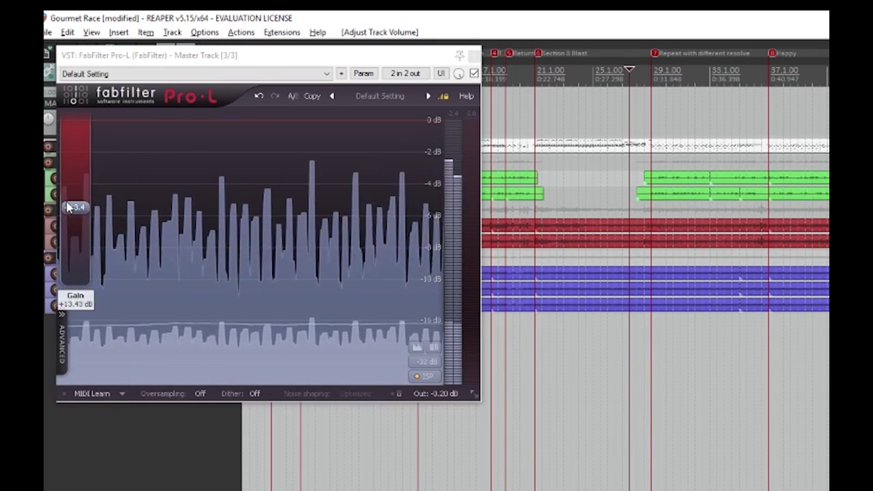
drag(70, 206, 71, 210)
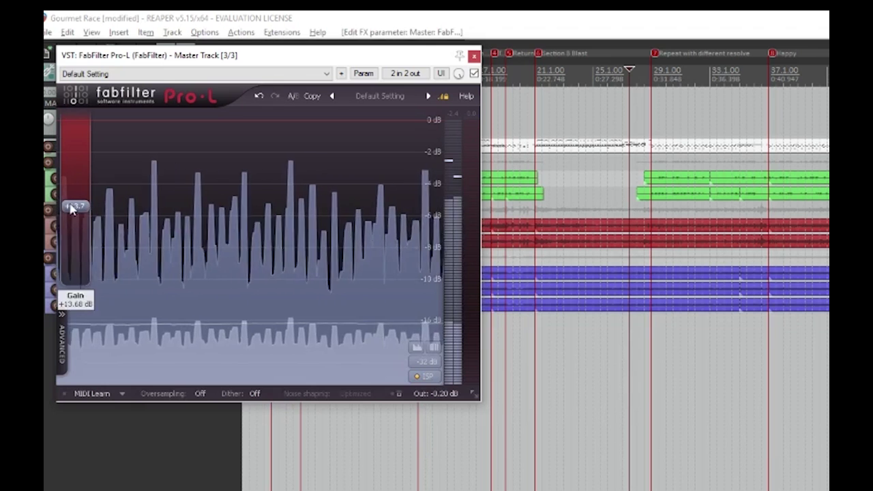
click(50, 298)
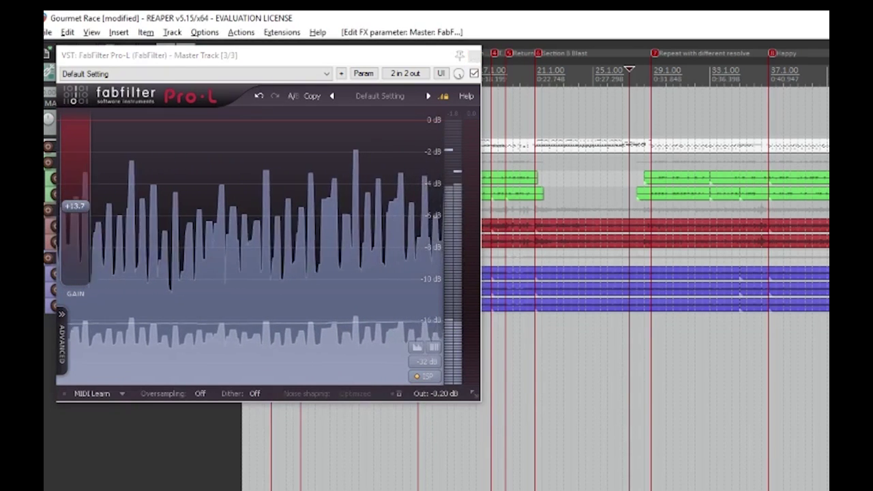
drag(75, 206, 75, 189)
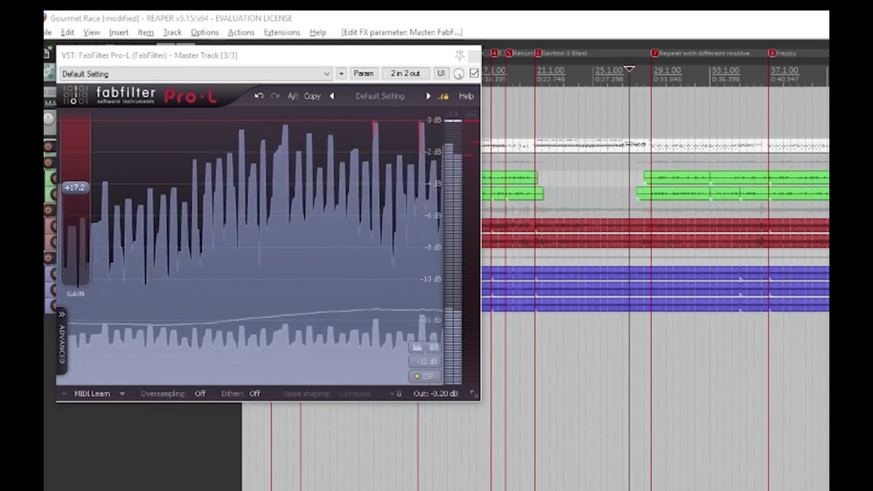
- Check the recording software's window briefly, return to the project, and lower the system volume several steps
key(alt+Tab)
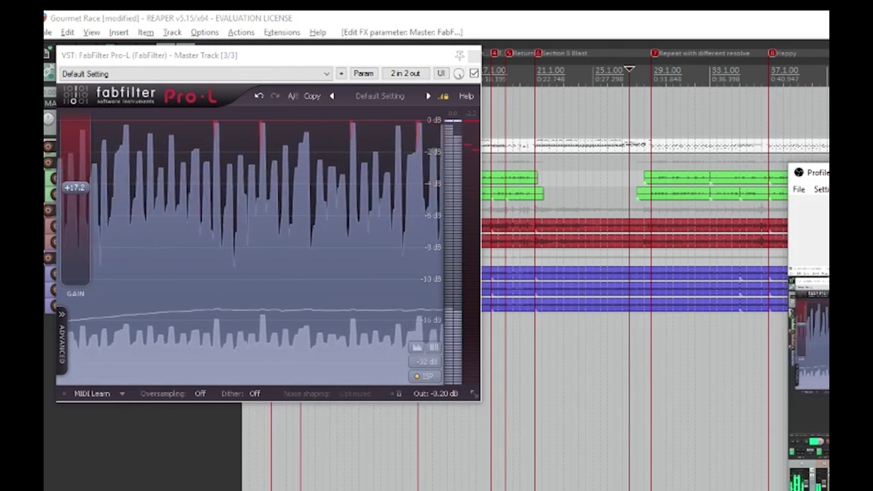
click(766, 17)
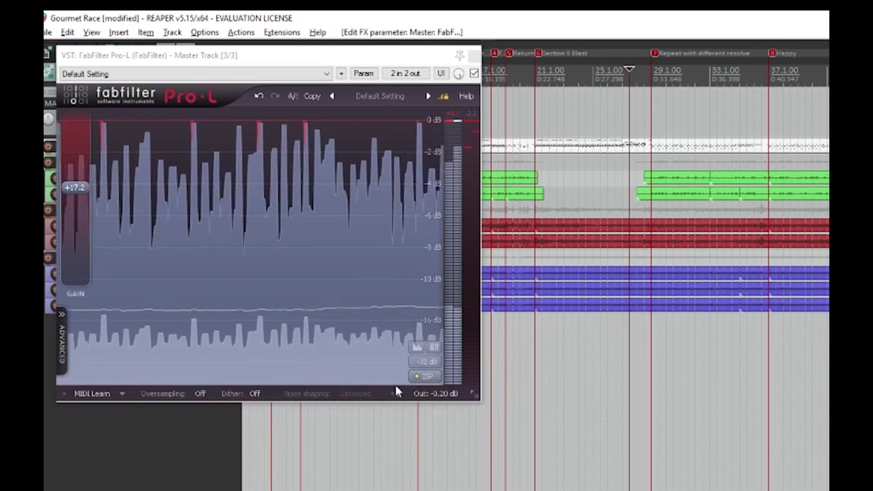
key(XF86AudioLowerVolume)
key(XF86AudioLowerVolume)
key(XF86AudioLowerVolume)
key(XF86AudioLowerVolume)
key(XF86AudioLowerVolume)
key(XF86AudioLowerVolume)
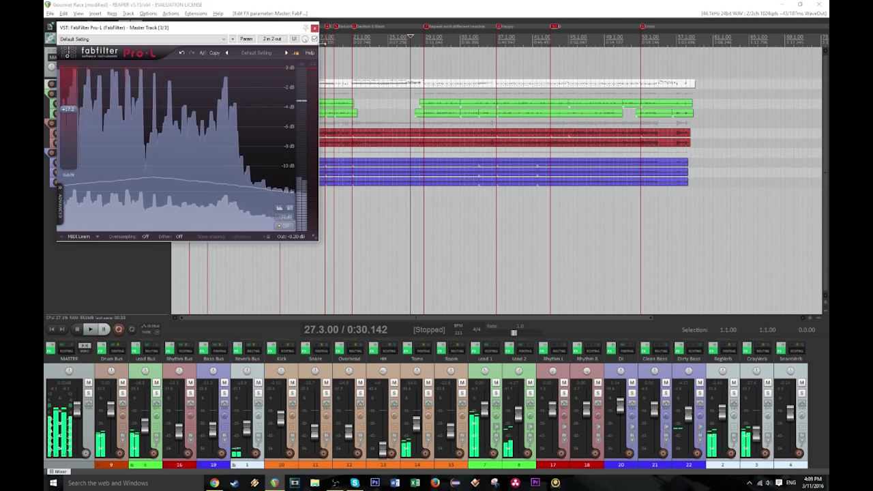
- Close the Pro-L window, stop playback, and return to the project start
click(474, 56)
key(space)
key(space)
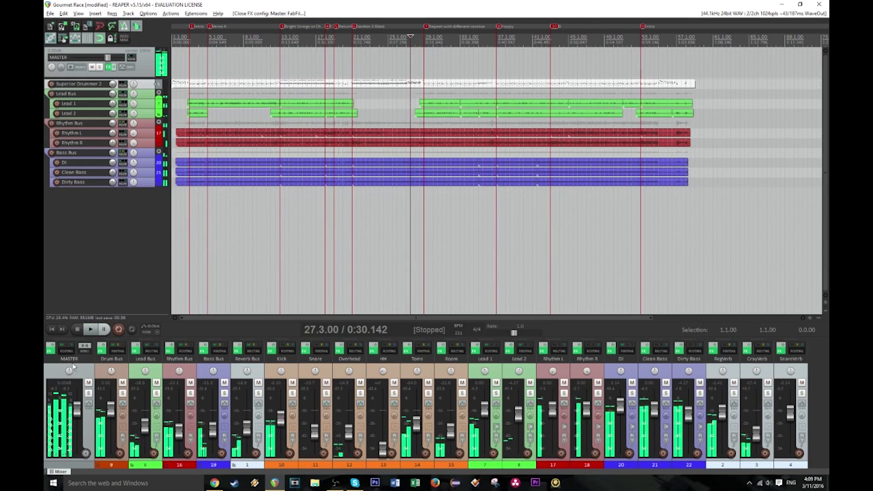
key(Home)
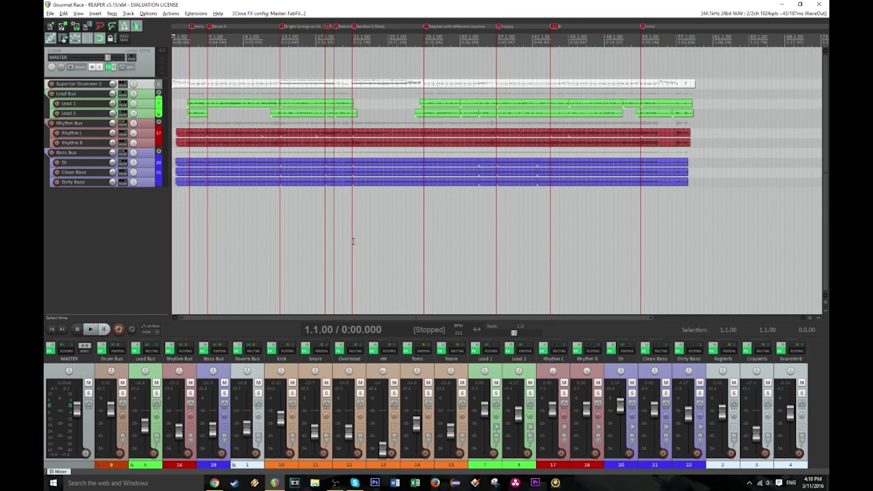
- Render the entire project's master mix as a maximum-quality LAME MP3 named Gourmet Race and launch the rendered file
key(ctrl+alt+r)
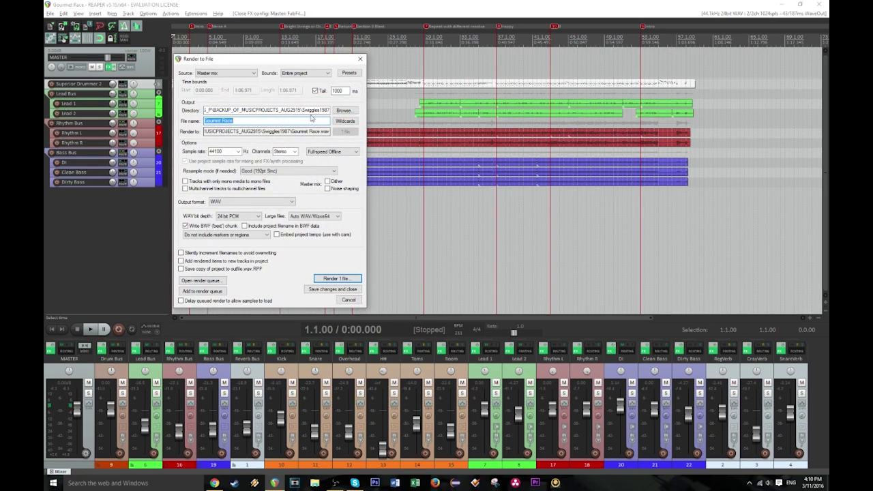
click(259, 202)
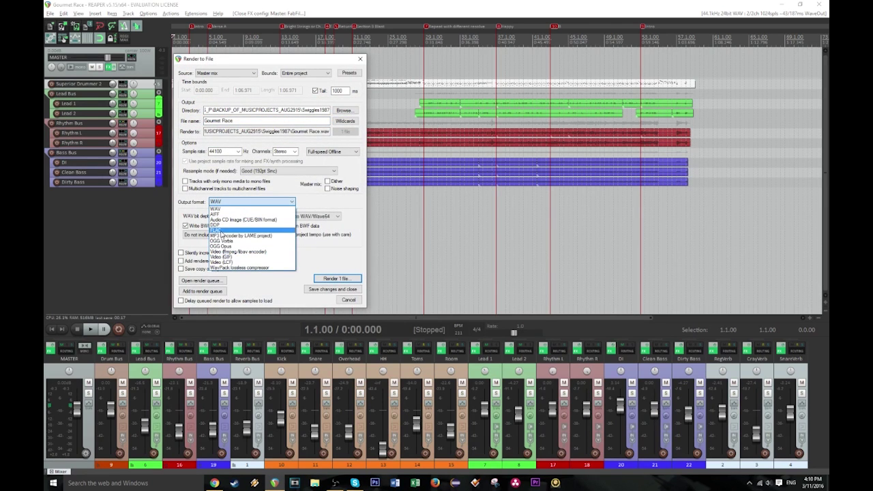
click(222, 236)
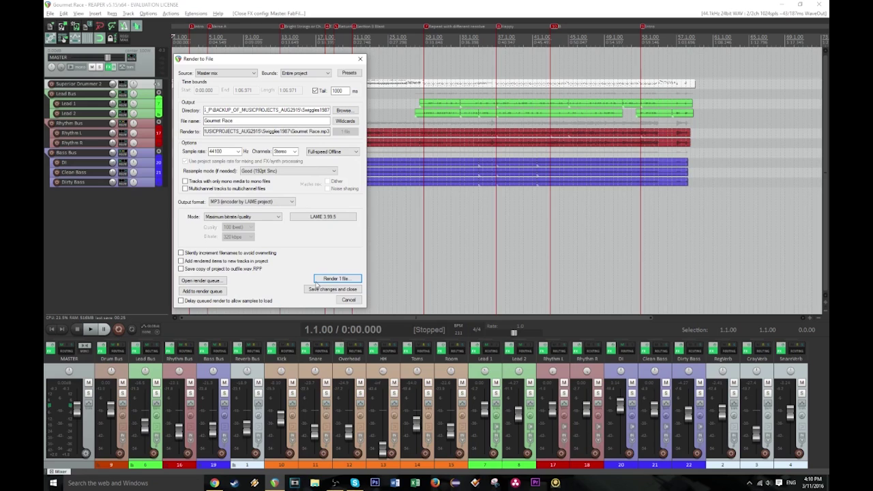
click(325, 280)
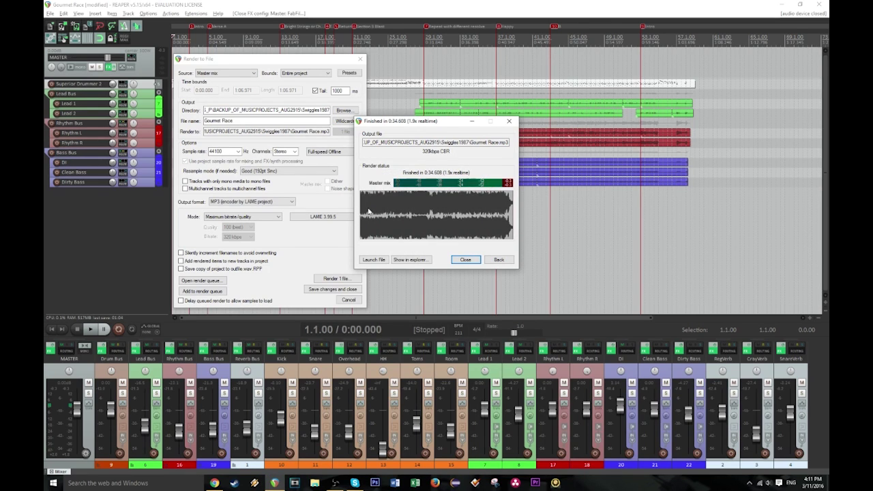
click(373, 260)
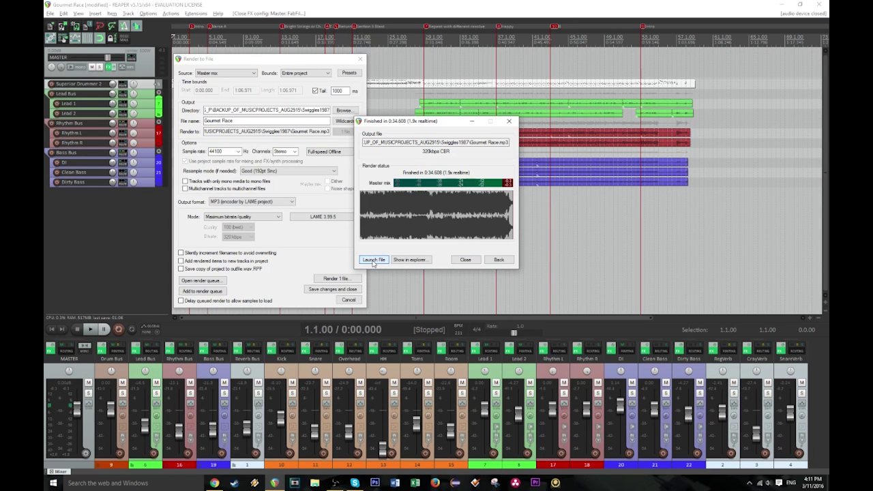